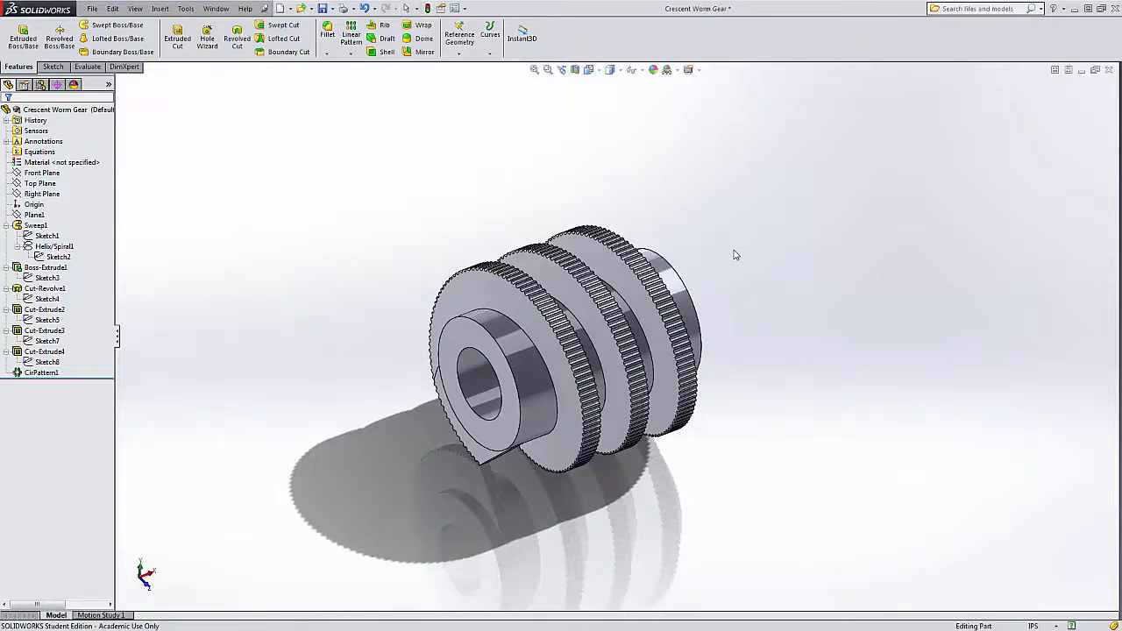
Step: Roll the worm gear's feature history back to Sweep1 and examine the sweep's profile sketch and its dimensions
{"action": "middle_click_drag", "start_coordinate": [735, 255], "coordinate": [687, 218]}
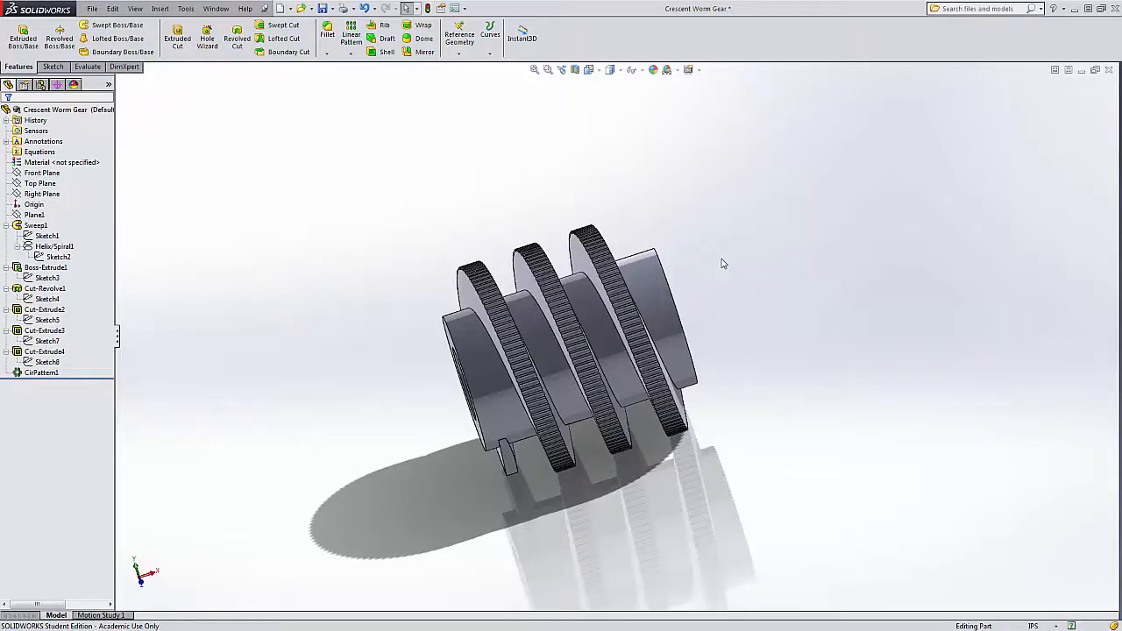
{"action": "middle_click_drag", "start_coordinate": [722, 263], "coordinate": [754, 291]}
{"action": "middle_click_drag", "start_coordinate": [311, 302], "coordinate": [500, 303]}
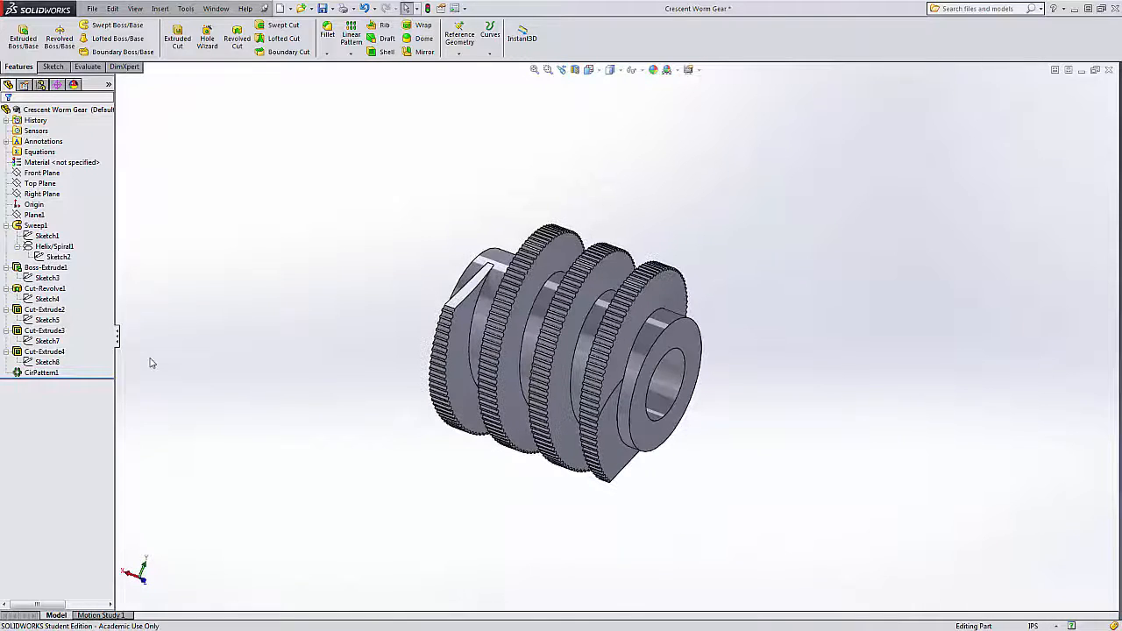
{"action": "left_click_drag", "start_coordinate": [106, 380], "coordinate": [91, 256]}
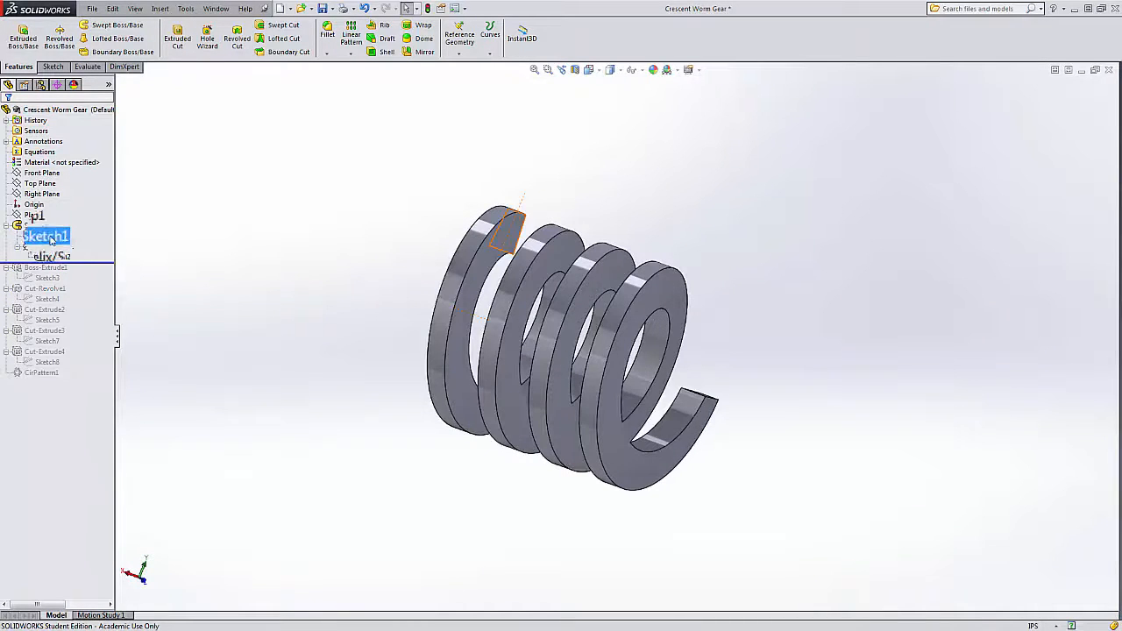
{"action": "left_click", "coordinate": [51, 236]}
{"action": "middle_click_drag", "start_coordinate": [348, 269], "coordinate": [376, 298]}
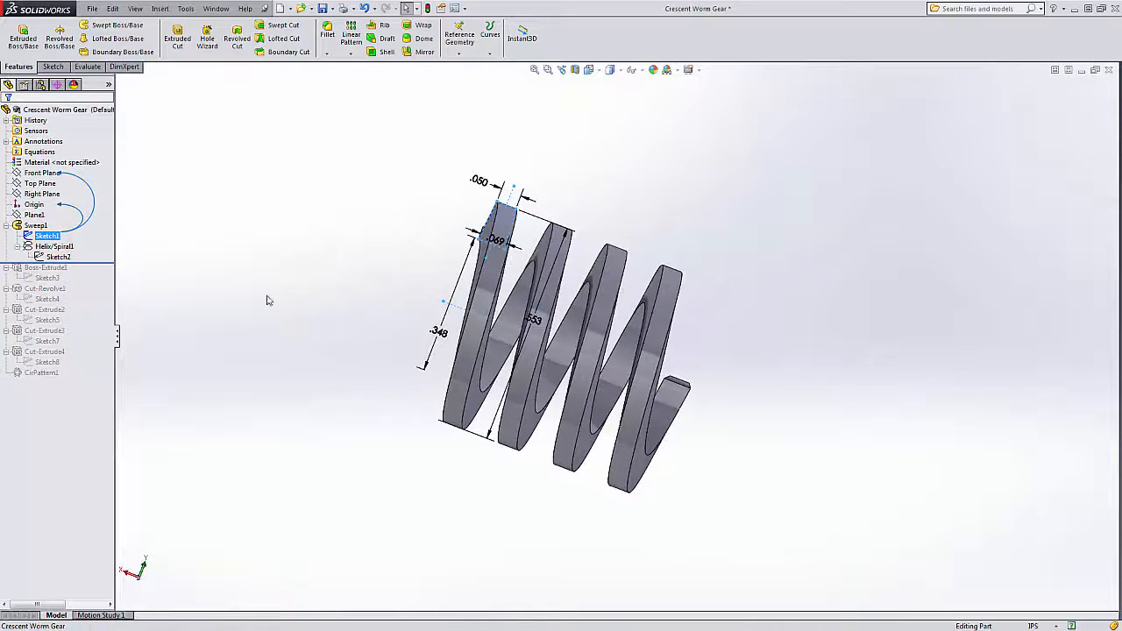
{"action": "left_click", "coordinate": [182, 223]}
Step: Show the sweep's helix path and examine how it runs along the thread
{"action": "left_click", "coordinate": [56, 247]}
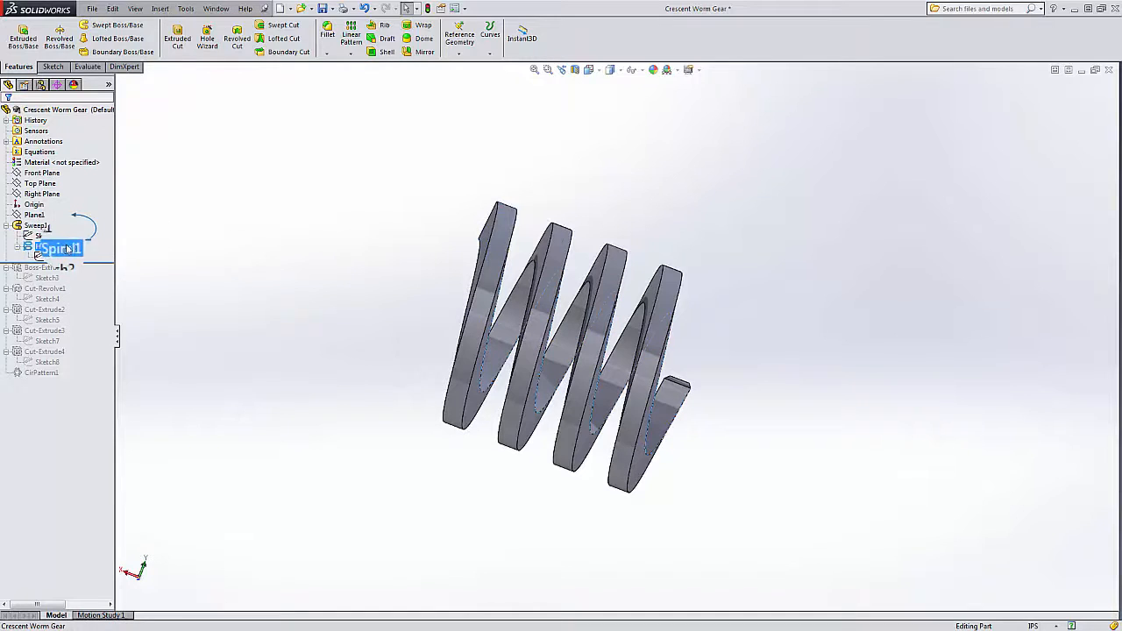
{"action": "middle_click_drag", "start_coordinate": [411, 281], "coordinate": [322, 295]}
{"action": "right_click", "coordinate": [54, 246]}
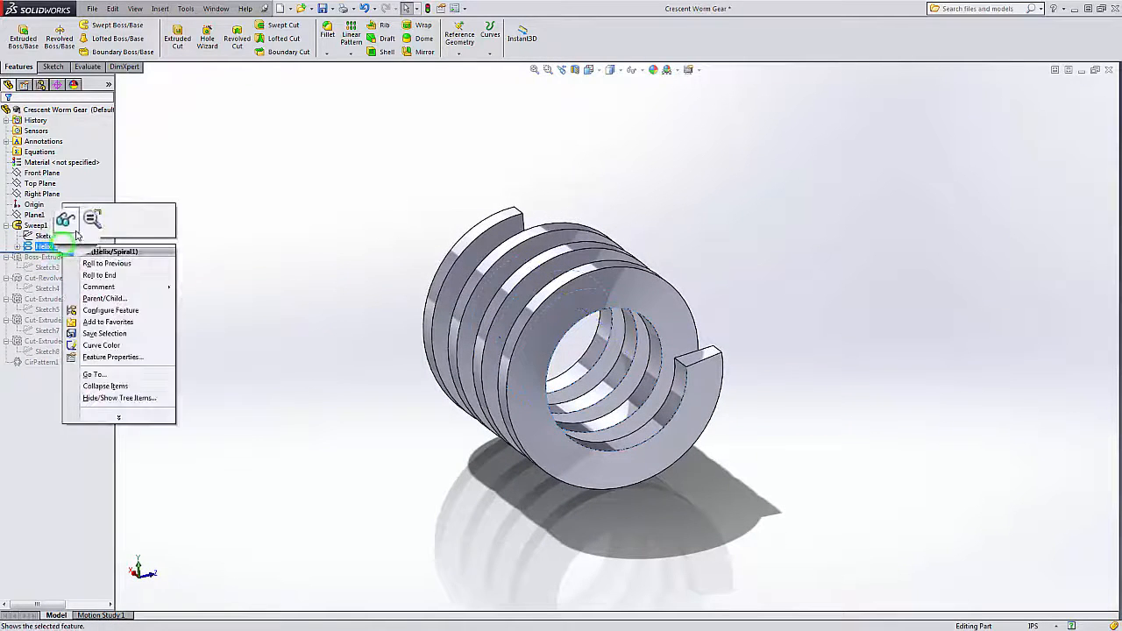
{"action": "left_click", "coordinate": [76, 227]}
{"action": "middle_click_drag", "start_coordinate": [341, 310], "coordinate": [389, 318]}
{"action": "scroll", "coordinate": [388, 317], "scroll_direction": "down", "scroll_amount": 1}
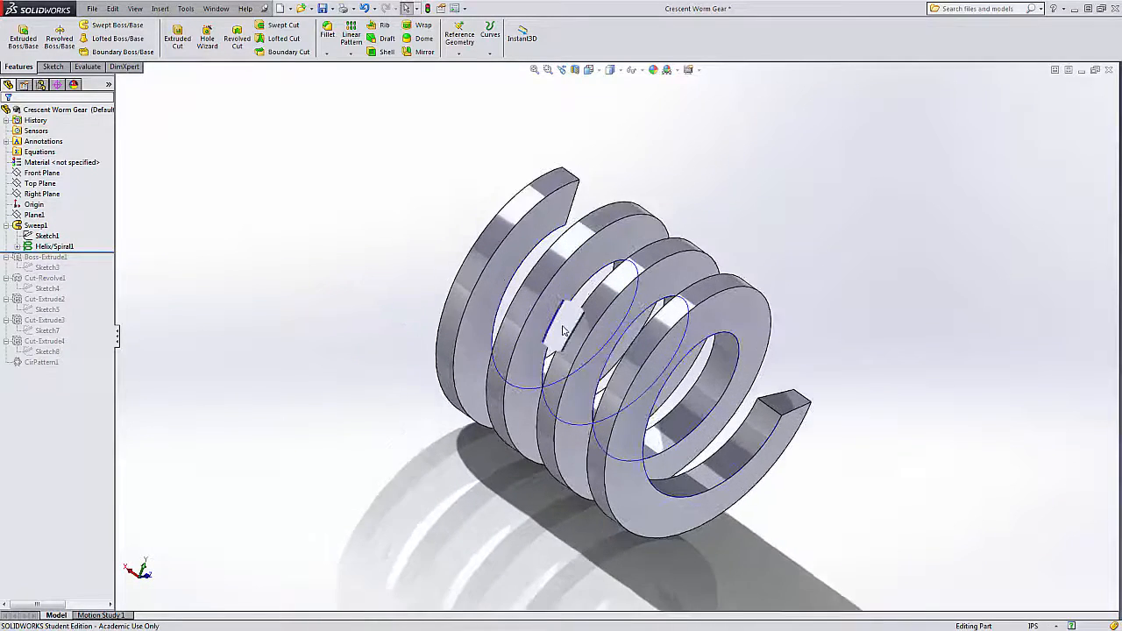
{"action": "scroll", "coordinate": [564, 329], "scroll_direction": "down", "scroll_amount": 2}
{"action": "scroll", "coordinate": [564, 330], "scroll_direction": "up", "scroll_amount": 2}
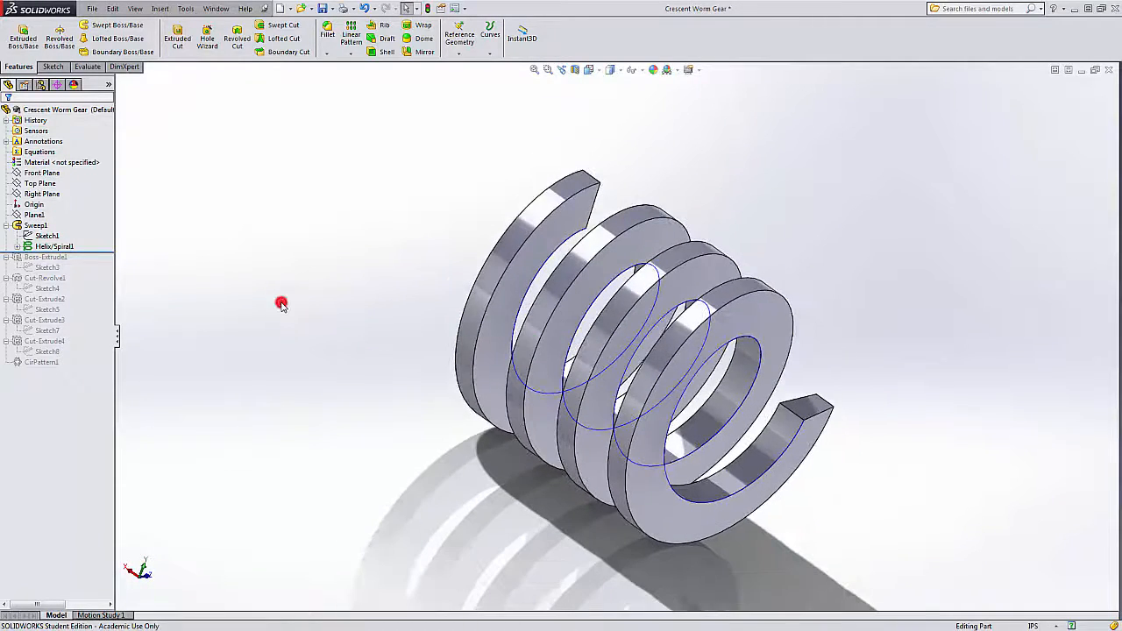
Step: Examine the complete sweep, then roll the history forward past Boss-Extrude1 to view the hub inside the thread
{"action": "left_click", "coordinate": [49, 226]}
{"action": "left_click", "coordinate": [42, 226]}
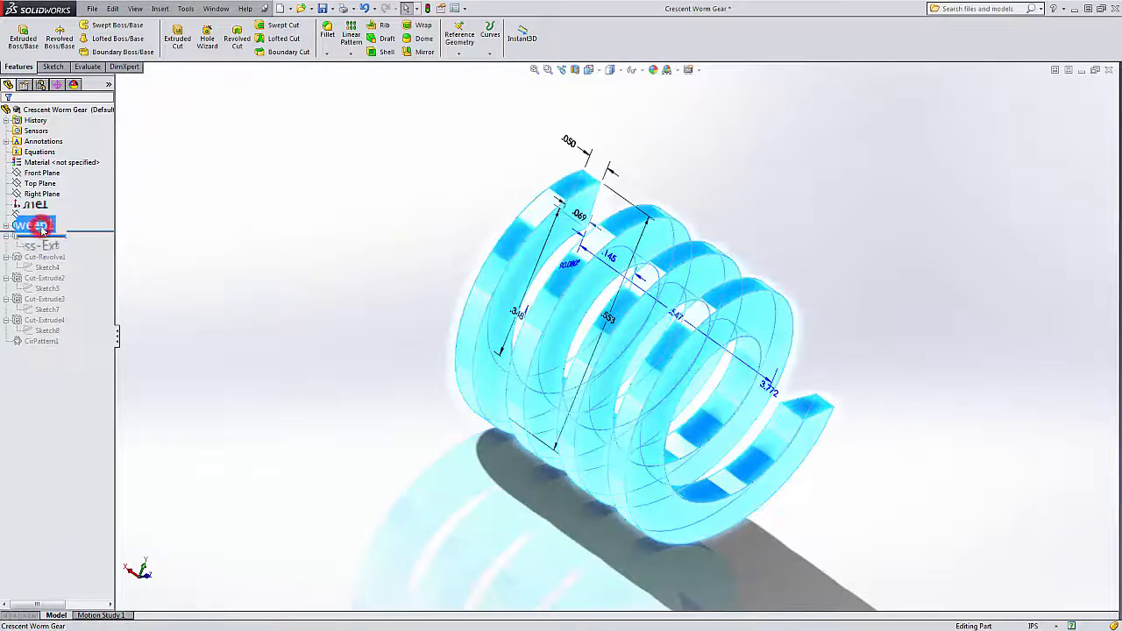
{"action": "left_click", "coordinate": [327, 282]}
{"action": "mouse_move", "coordinate": [319, 283]}
{"action": "middle_mouse_down"}
{"action": "mouse_move", "coordinate": [363, 308]}
{"action": "mouse_move", "coordinate": [318, 284]}
{"action": "middle_mouse_up"}
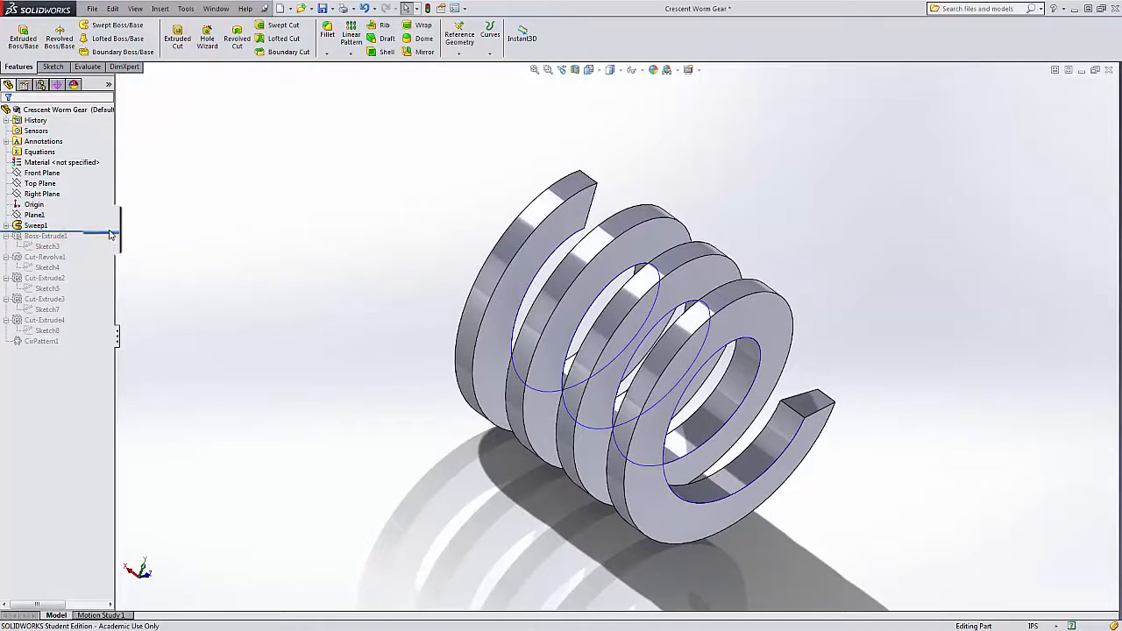
{"action": "left_click_drag", "start_coordinate": [109, 232], "coordinate": [105, 253]}
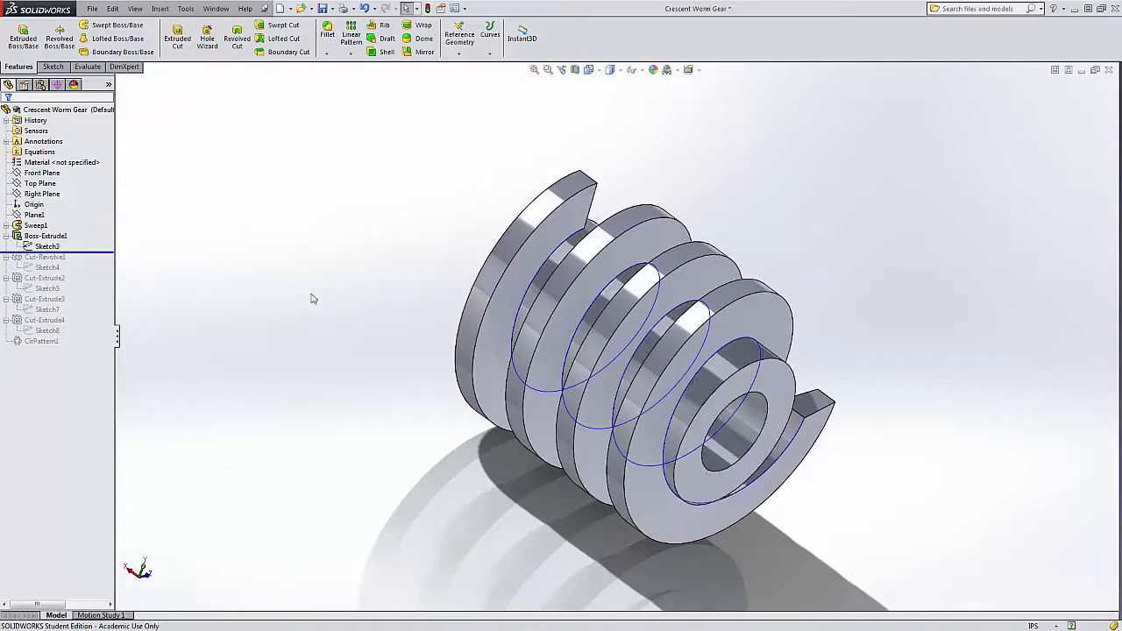
{"action": "middle_click_drag", "start_coordinate": [390, 290], "coordinate": [500, 371]}
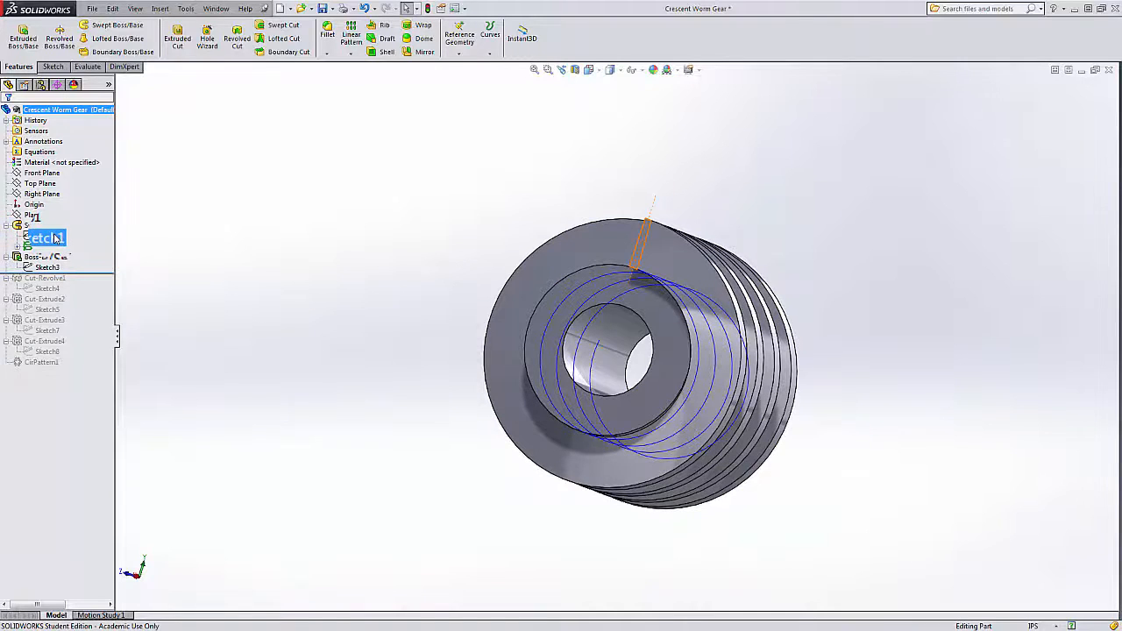
Step: Hide the sweep's helix path and examine the hub and thread end from the front
{"action": "right_click", "coordinate": [55, 237]}
{"action": "right_click", "coordinate": [45, 243]}
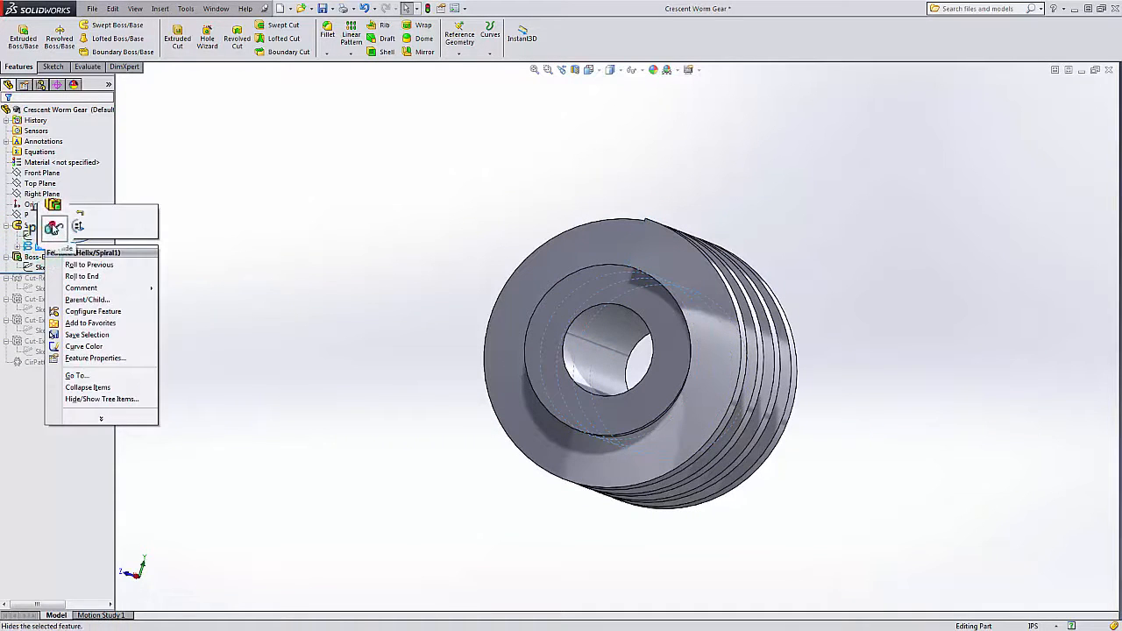
{"action": "left_click", "coordinate": [256, 256]}
{"action": "middle_click_drag", "start_coordinate": [257, 256], "coordinate": [283, 389]}
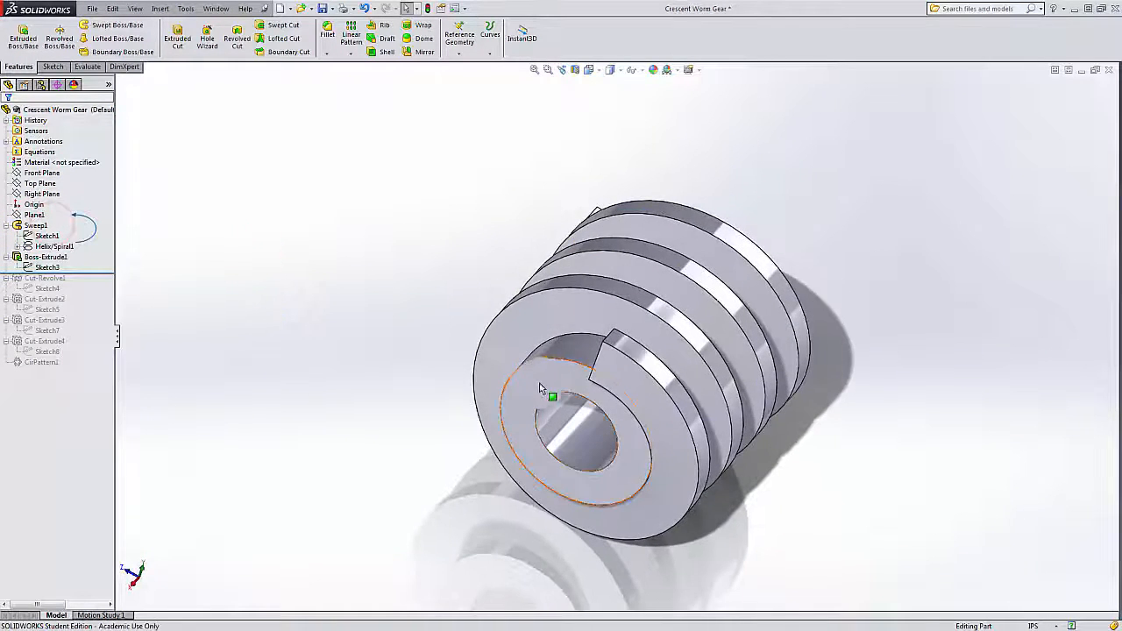
{"action": "middle_click_drag", "start_coordinate": [593, 389], "coordinate": [589, 361]}
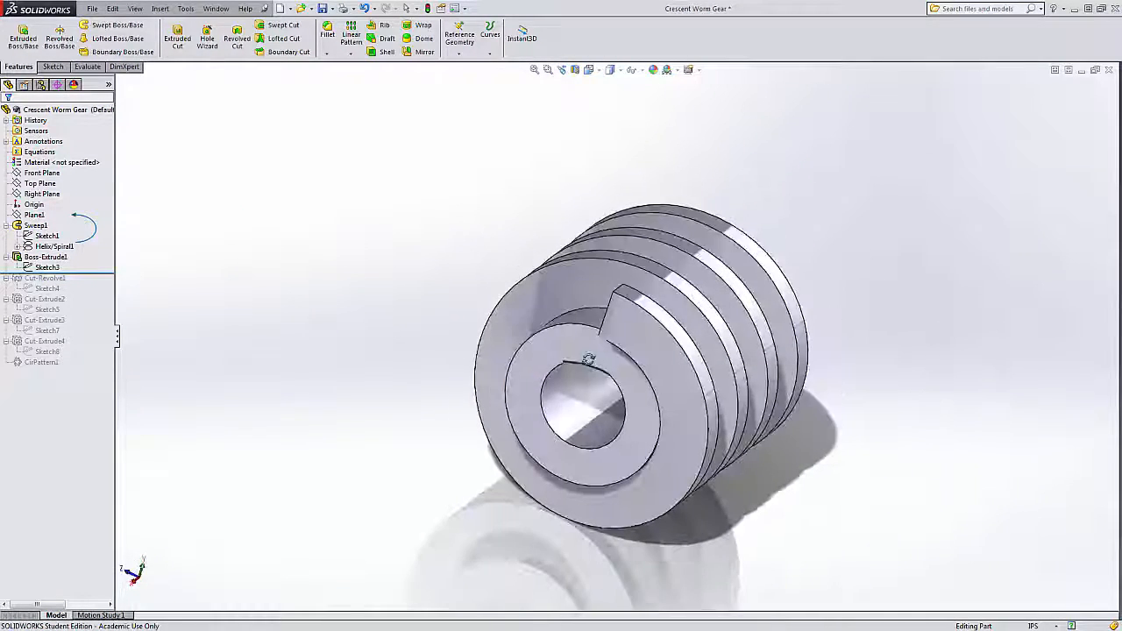
{"action": "left_click", "coordinate": [237, 269]}
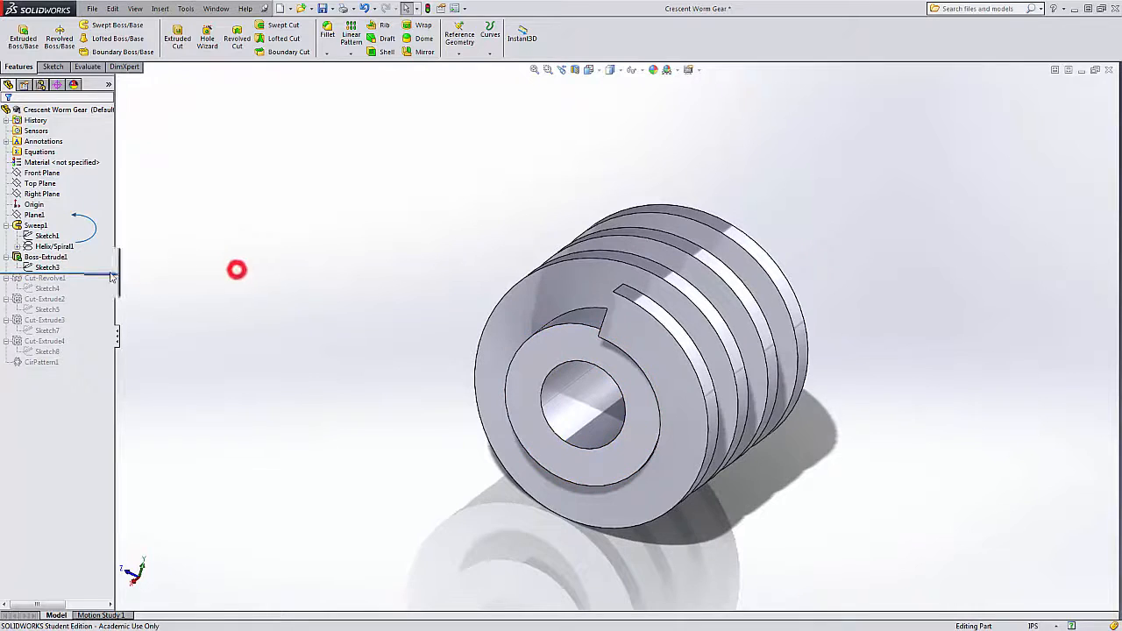
Step: Roll the history forward past Cut-Revolve1 and examine the trimmed thread ends
{"action": "left_click_drag", "start_coordinate": [91, 273], "coordinate": [88, 291]}
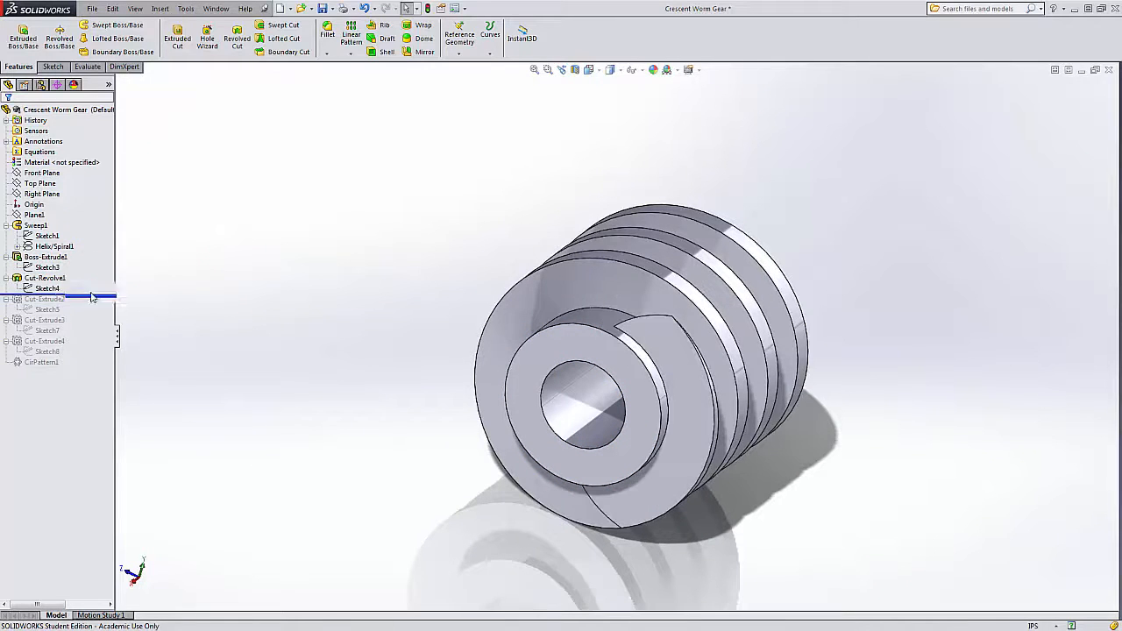
{"action": "mouse_move", "coordinate": [374, 358]}
{"action": "middle_mouse_down"}
{"action": "mouse_move", "coordinate": [274, 275]}
{"action": "mouse_move", "coordinate": [278, 253]}
{"action": "middle_mouse_up"}
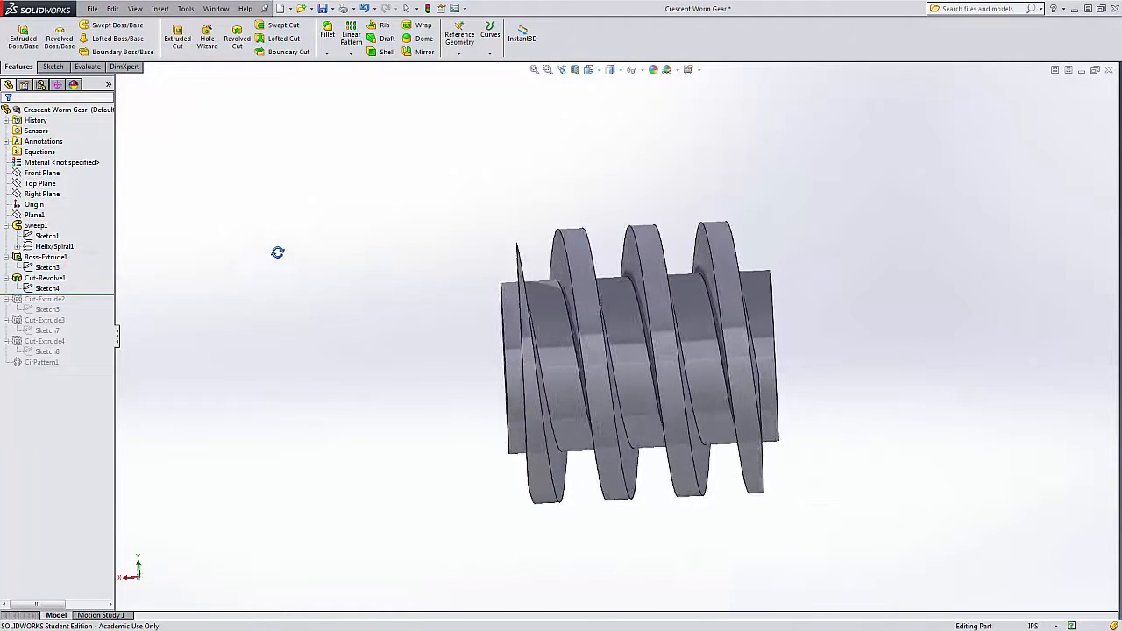
{"action": "mouse_move", "coordinate": [88, 294]}
{"action": "left_mouse_down"}
{"action": "mouse_move", "coordinate": [88, 272]}
{"action": "mouse_move", "coordinate": [92, 293]}
{"action": "left_mouse_up"}
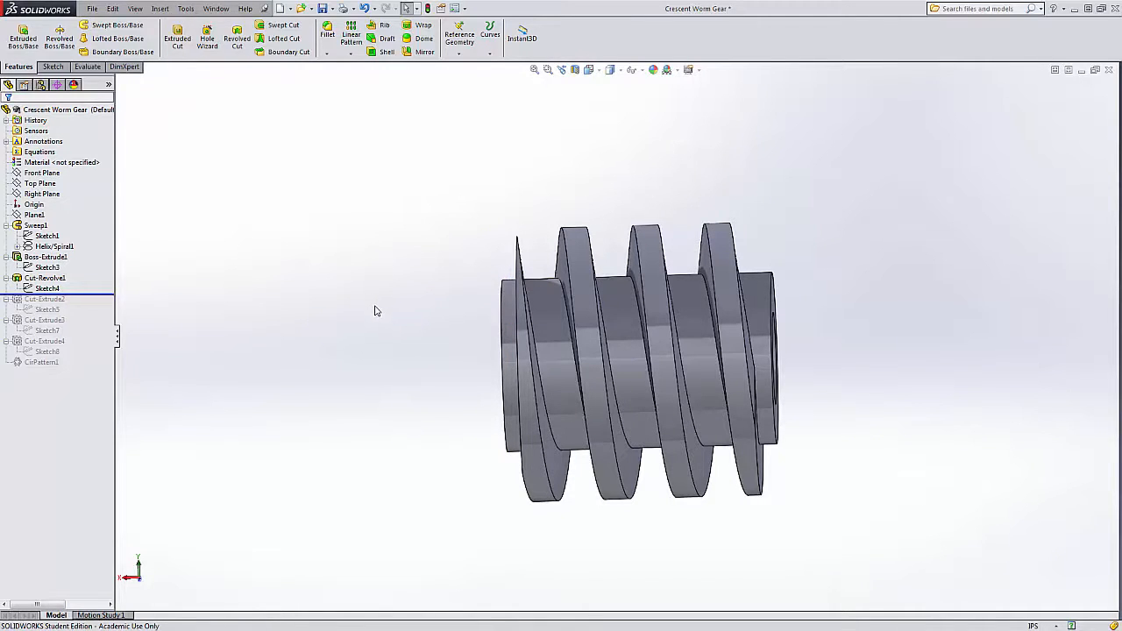
{"action": "middle_click_drag", "start_coordinate": [296, 286], "coordinate": [303, 439]}
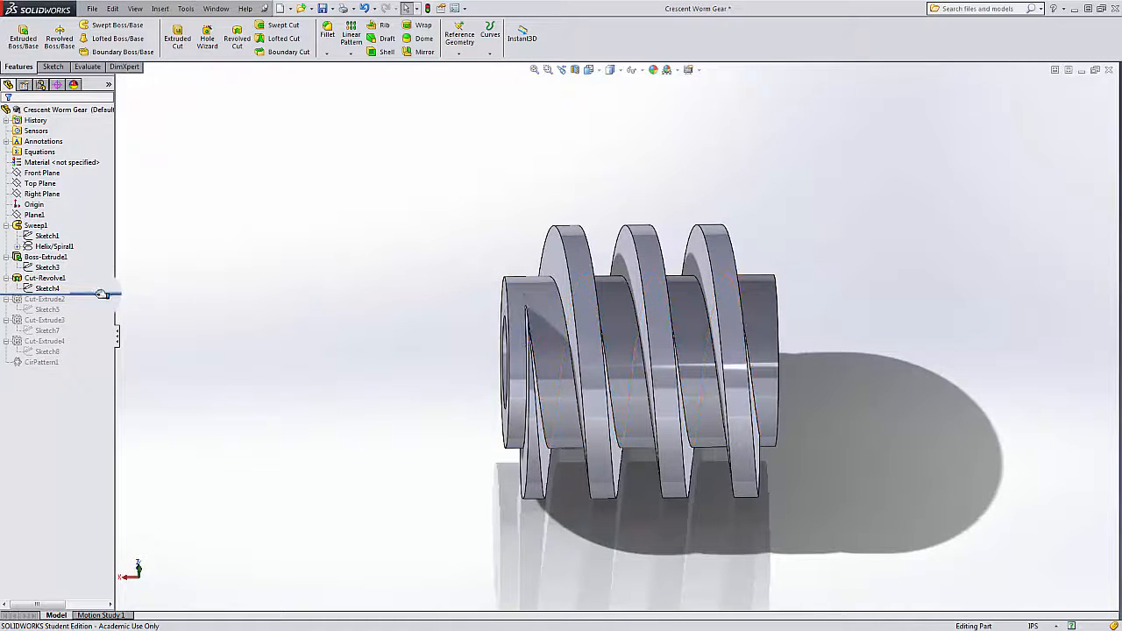
Step: Roll the history forward past Cut-Extrude2 and Cut-Extrude3, examining the cuts at both thread ends
{"action": "left_click_drag", "start_coordinate": [102, 293], "coordinate": [96, 314]}
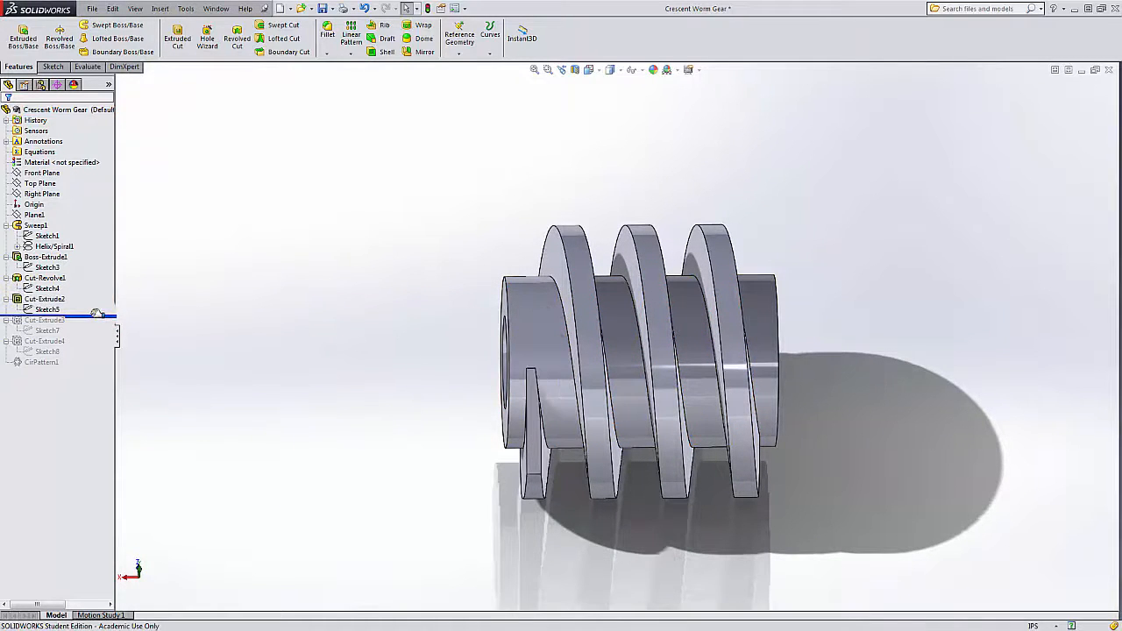
{"action": "middle_click_drag", "start_coordinate": [343, 330], "coordinate": [129, 281]}
{"action": "middle_click_drag", "start_coordinate": [255, 310], "coordinate": [207, 260]}
{"action": "left_click_drag", "start_coordinate": [99, 315], "coordinate": [98, 335]}
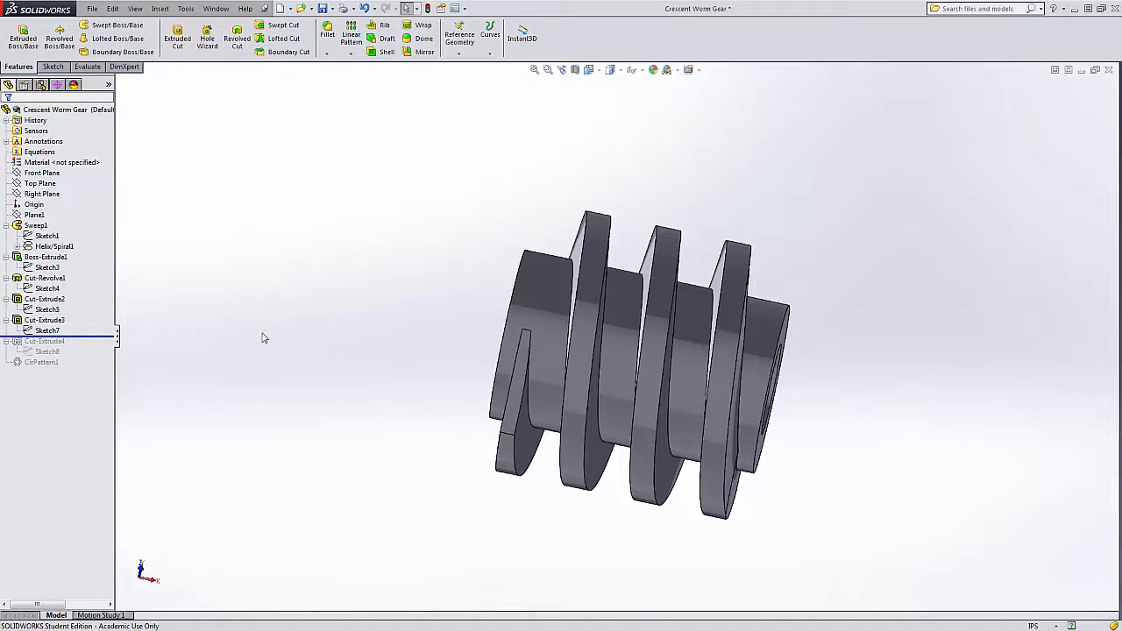
{"action": "middle_click_drag", "start_coordinate": [263, 338], "coordinate": [300, 234]}
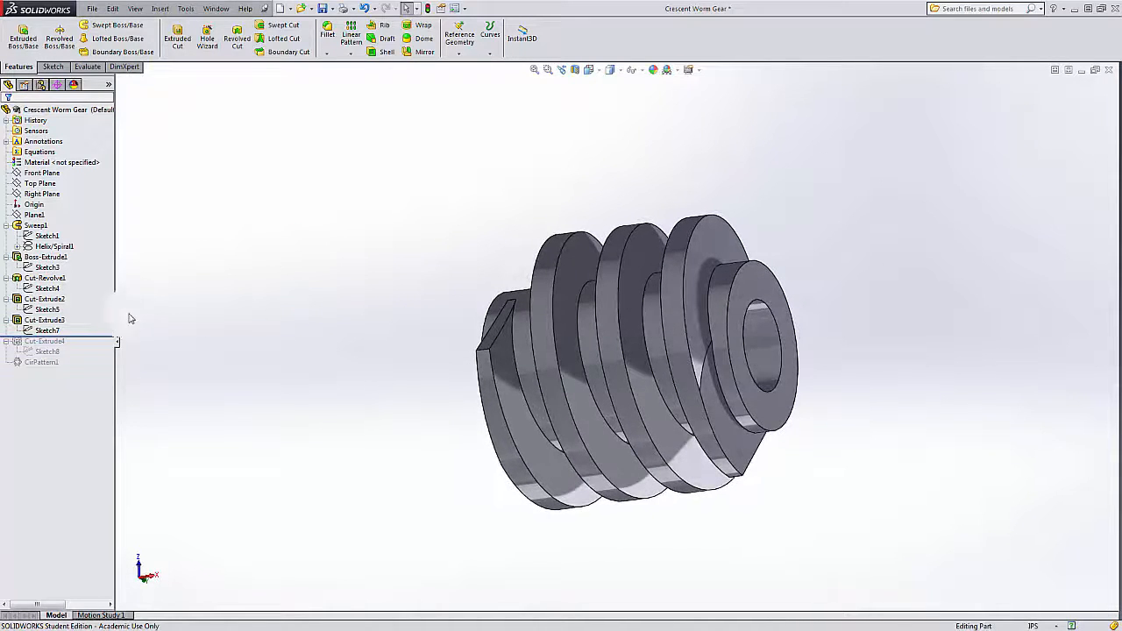
Step: Roll the history forward past Cut-Extrude4 and the circular pattern, examining the notch cut in the thread
{"action": "left_click_drag", "start_coordinate": [105, 336], "coordinate": [35, 355]}
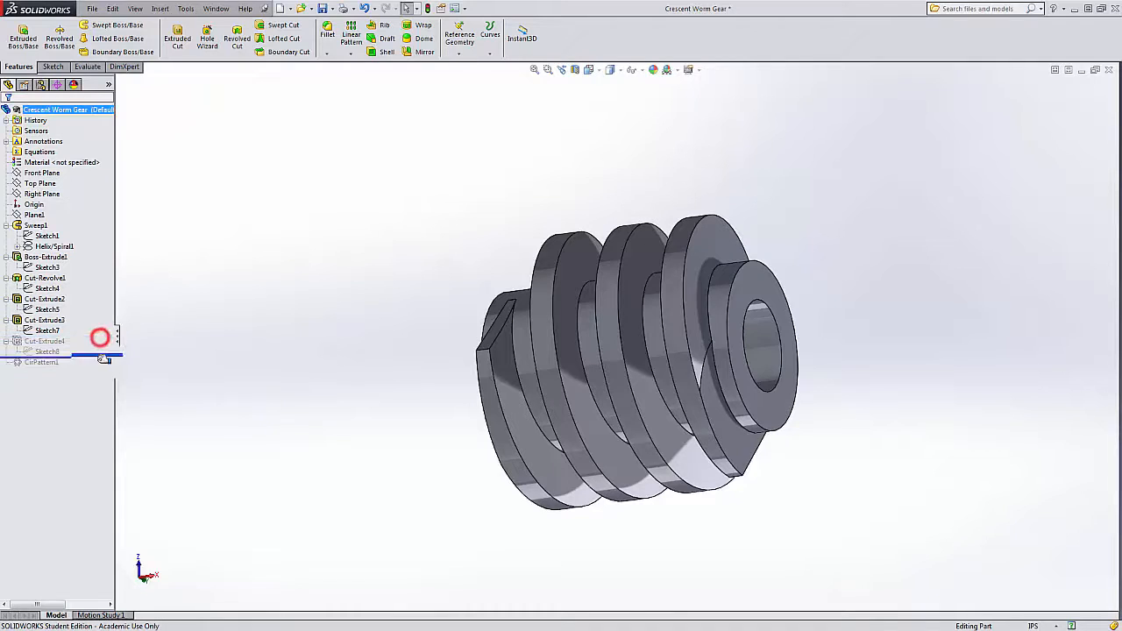
{"action": "middle_click_drag", "start_coordinate": [301, 258], "coordinate": [295, 175]}
{"action": "middle_click_drag", "start_coordinate": [309, 360], "coordinate": [319, 266]}
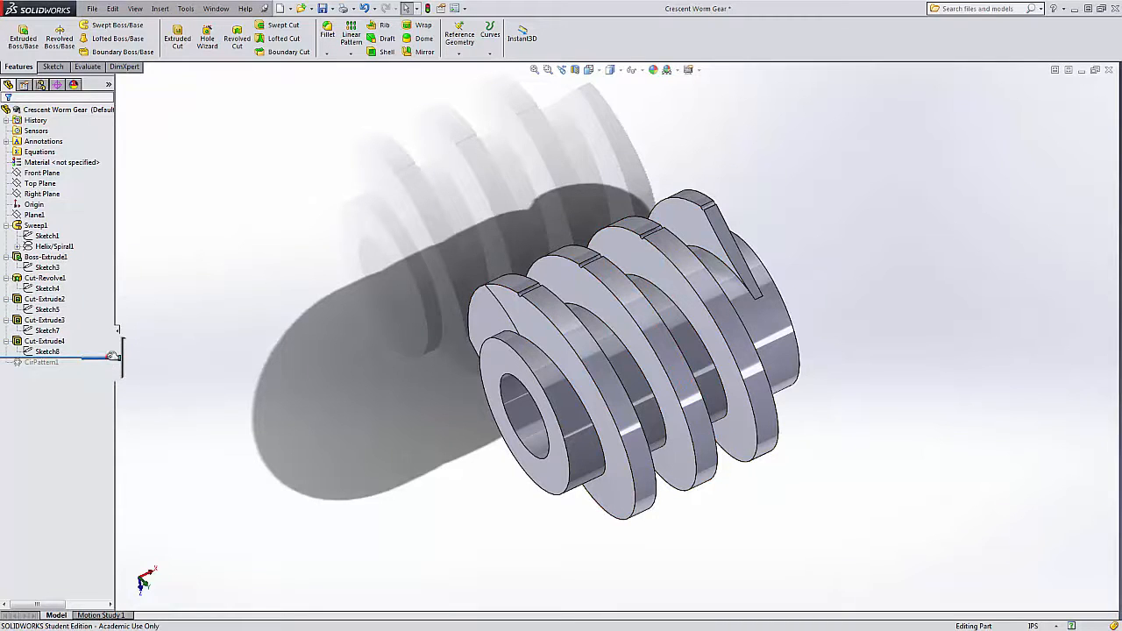
{"action": "left_click_drag", "start_coordinate": [111, 356], "coordinate": [110, 369]}
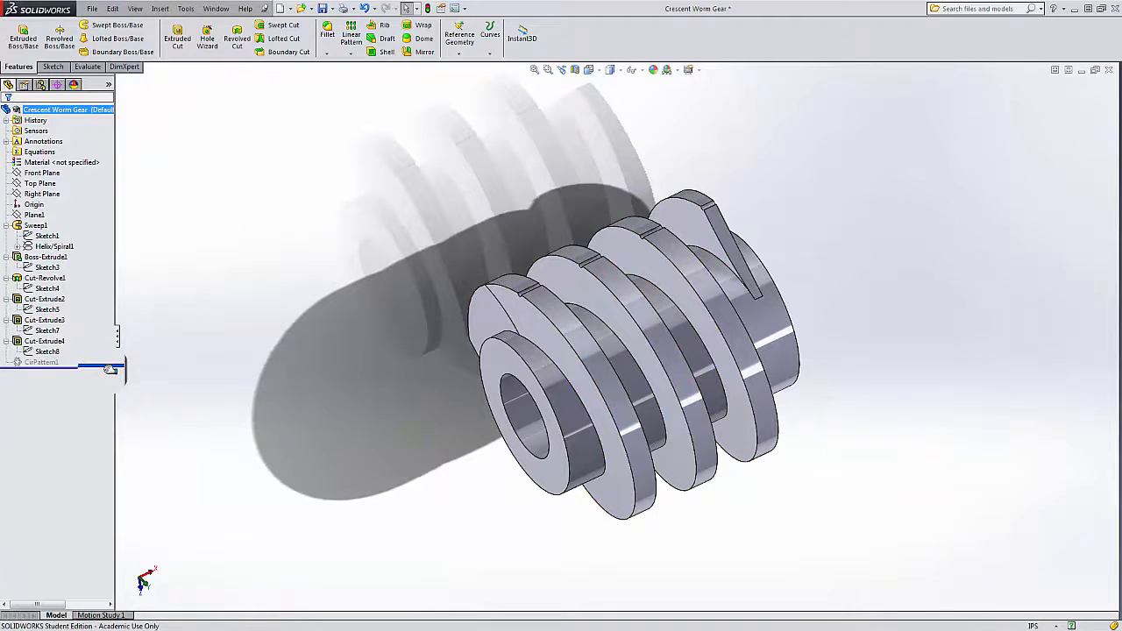
{"action": "middle_click_drag", "start_coordinate": [340, 323], "coordinate": [342, 350]}
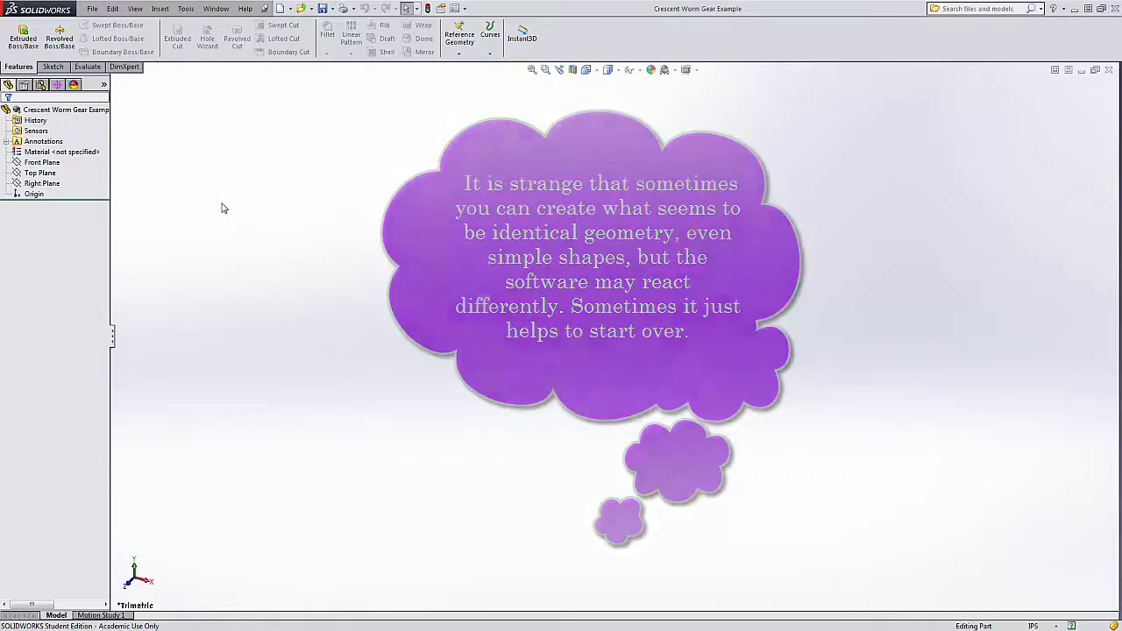
Step: Start an extruded boss with a new sketch on the Right Plane of the empty Crescent Worm Gear Example part
{"action": "left_click", "coordinate": [42, 173]}
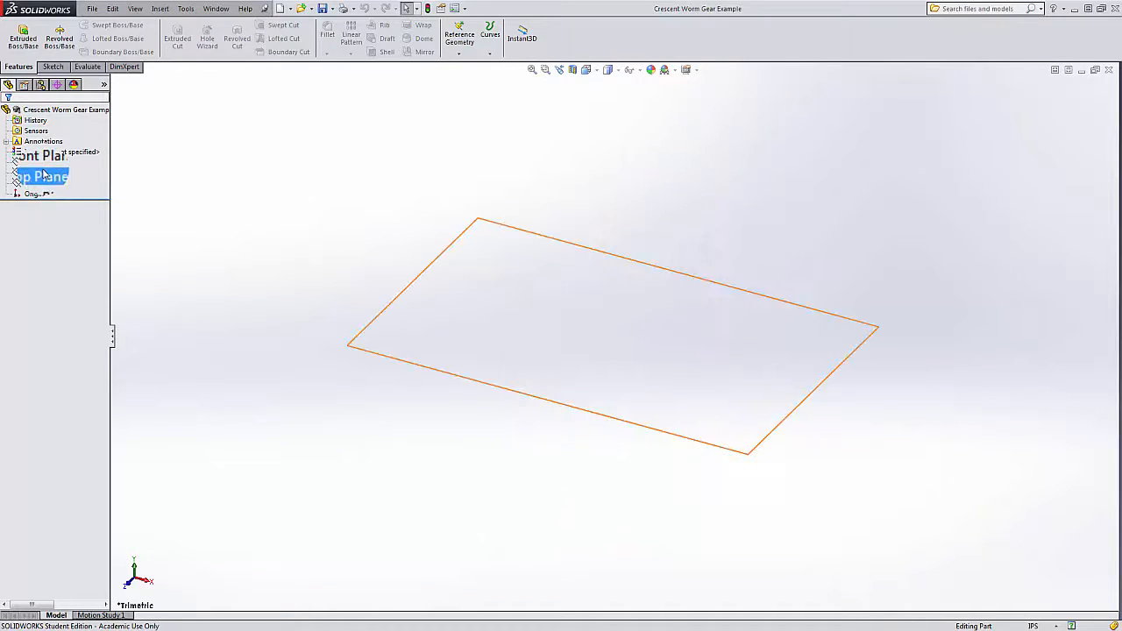
{"action": "left_click", "coordinate": [41, 163]}
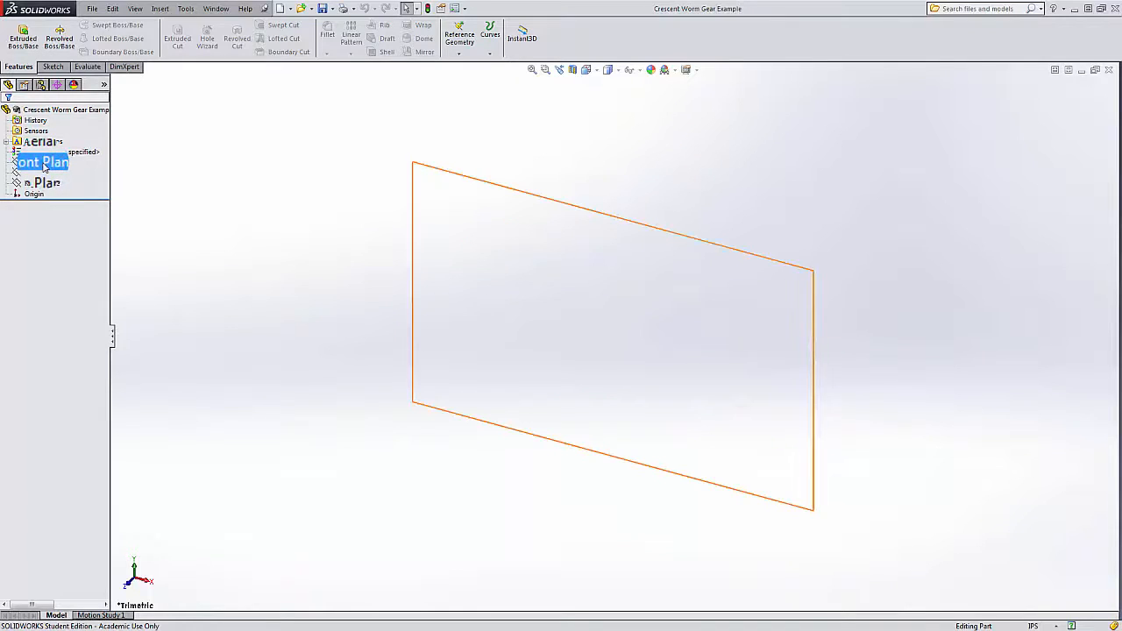
{"action": "left_click", "coordinate": [44, 167]}
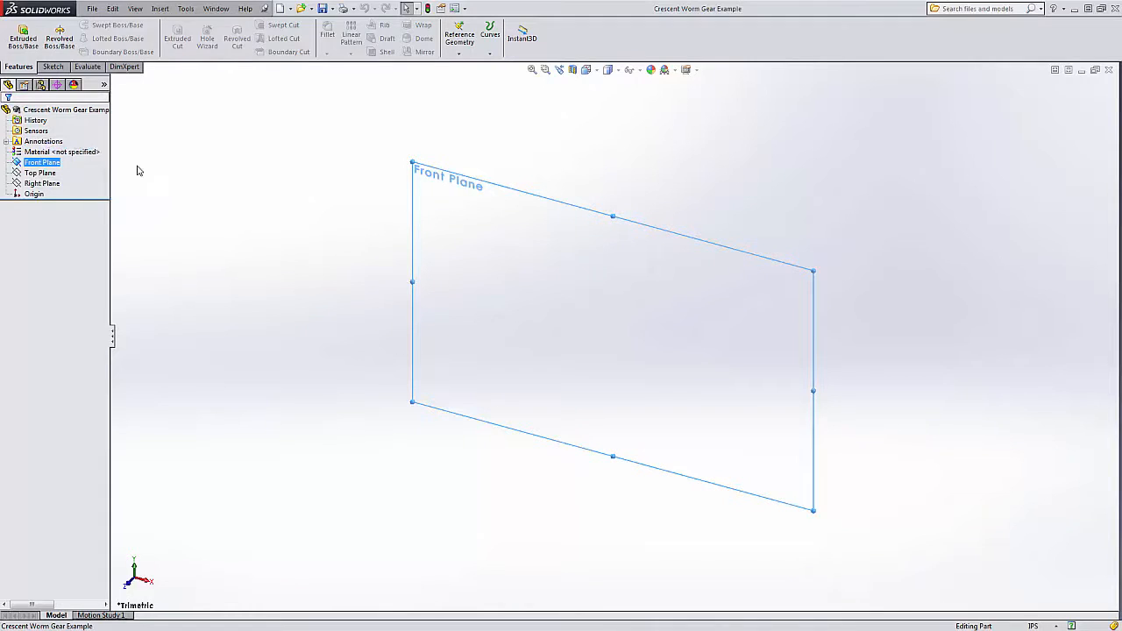
{"action": "left_click", "coordinate": [39, 184]}
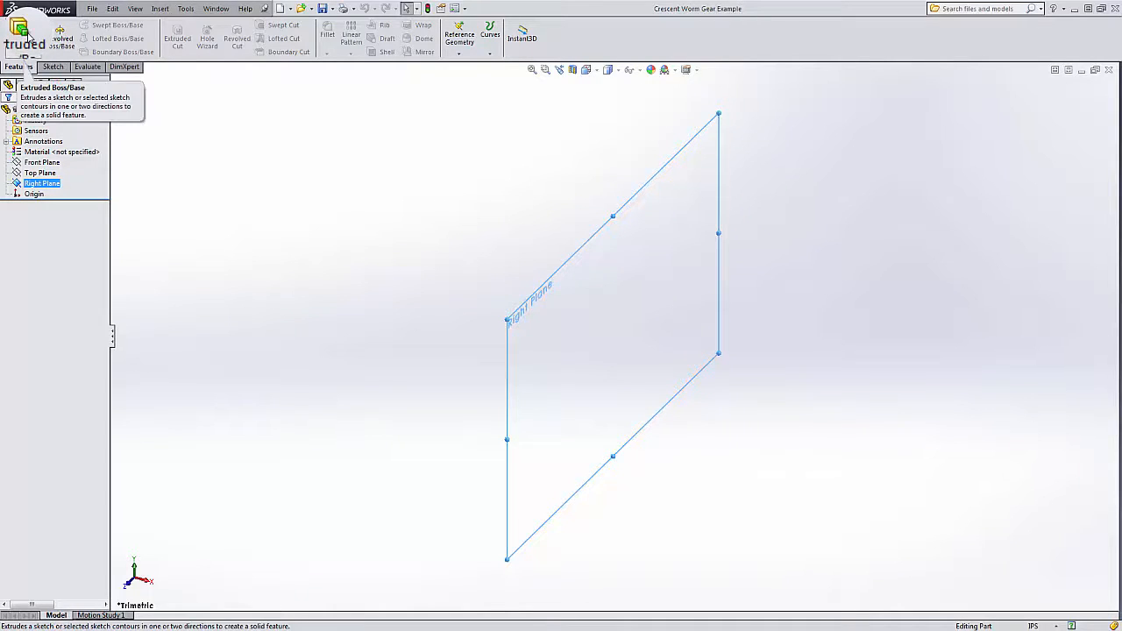
{"action": "left_click", "coordinate": [29, 38]}
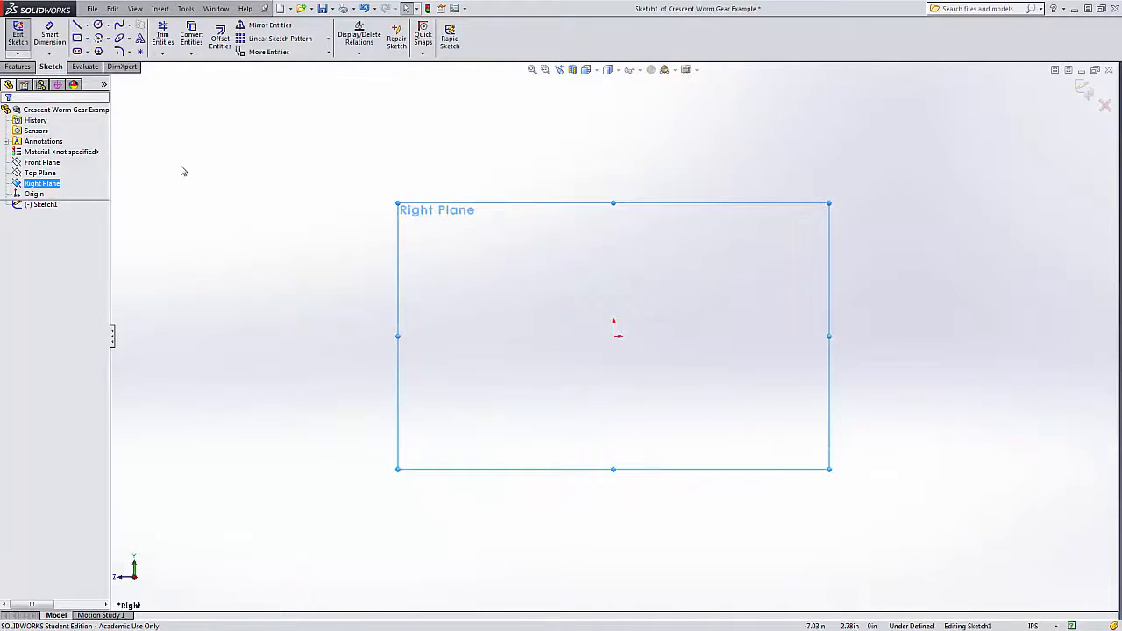
Step: Draw two concentric circles centred on the origin, the inner one about 60 percent of the outer's diameter
{"action": "left_click", "coordinate": [98, 25]}
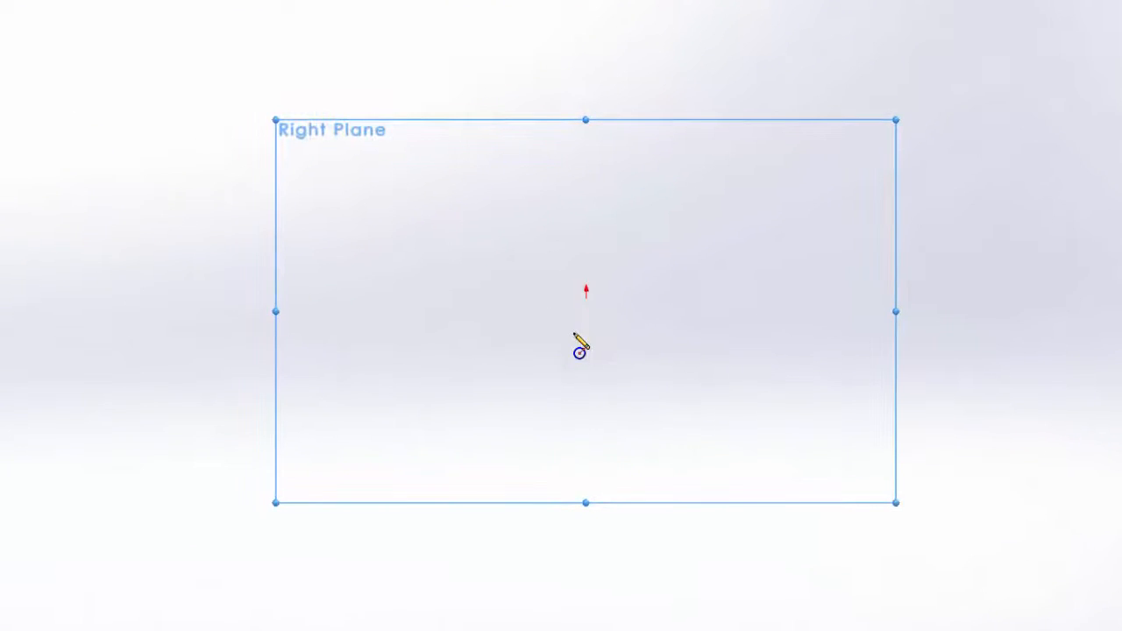
{"action": "left_click", "coordinate": [586, 311]}
{"action": "left_click", "coordinate": [646, 431]}
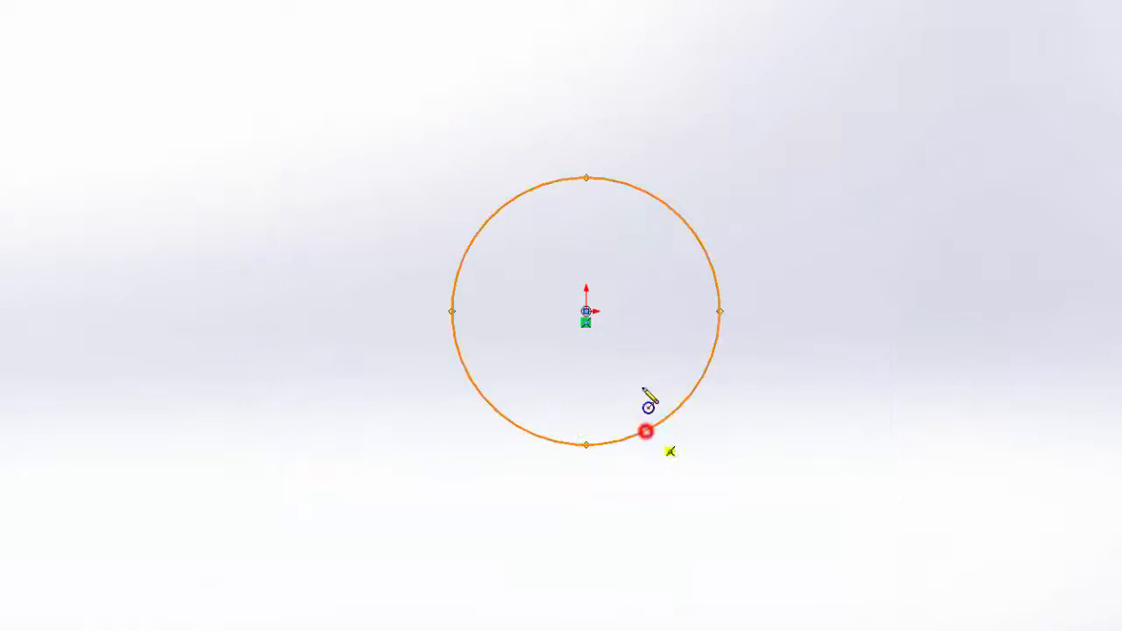
{"action": "left_click", "coordinate": [585, 311]}
{"action": "left_click", "coordinate": [632, 378]}
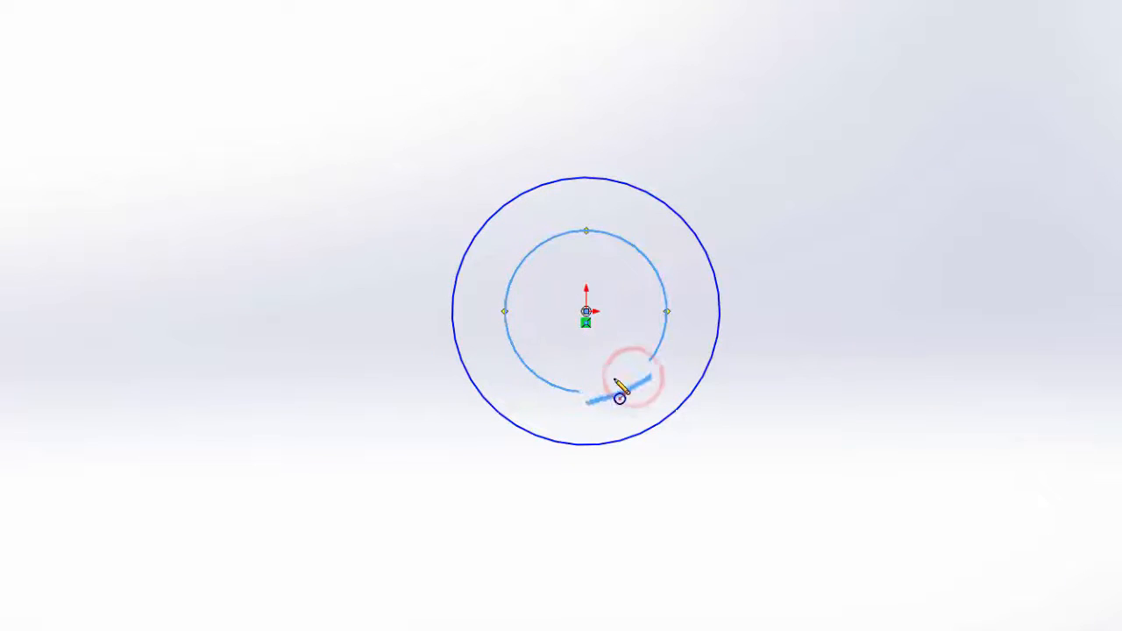
Step: Dimension the inner circle's diameter as 0.189 in
{"action": "key", "text": "Escape"}
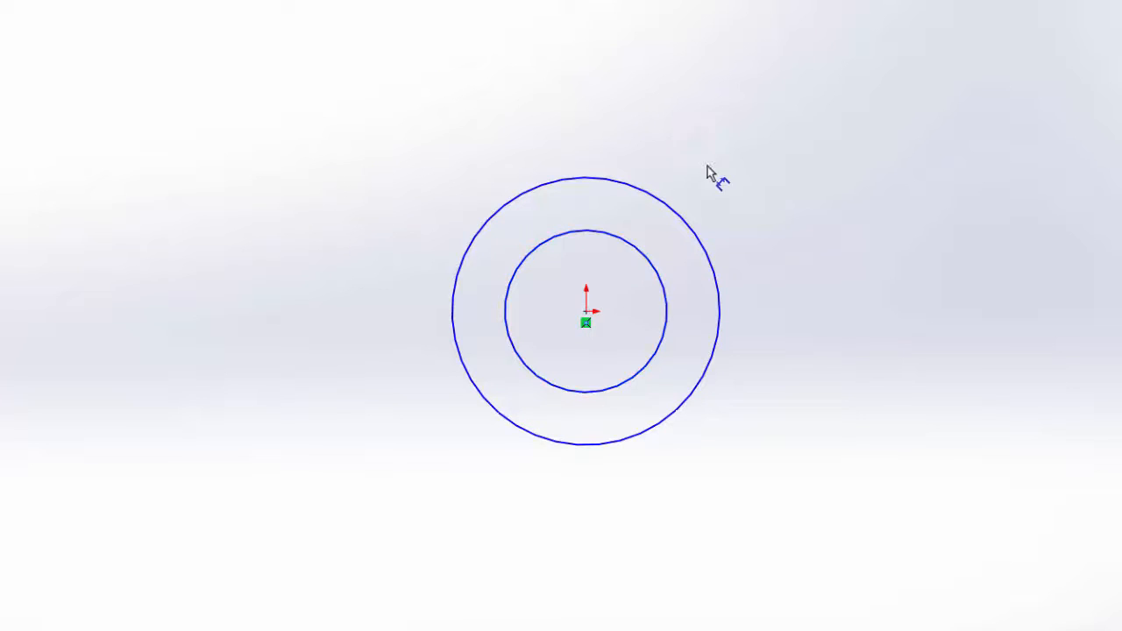
{"action": "left_click", "coordinate": [649, 263]}
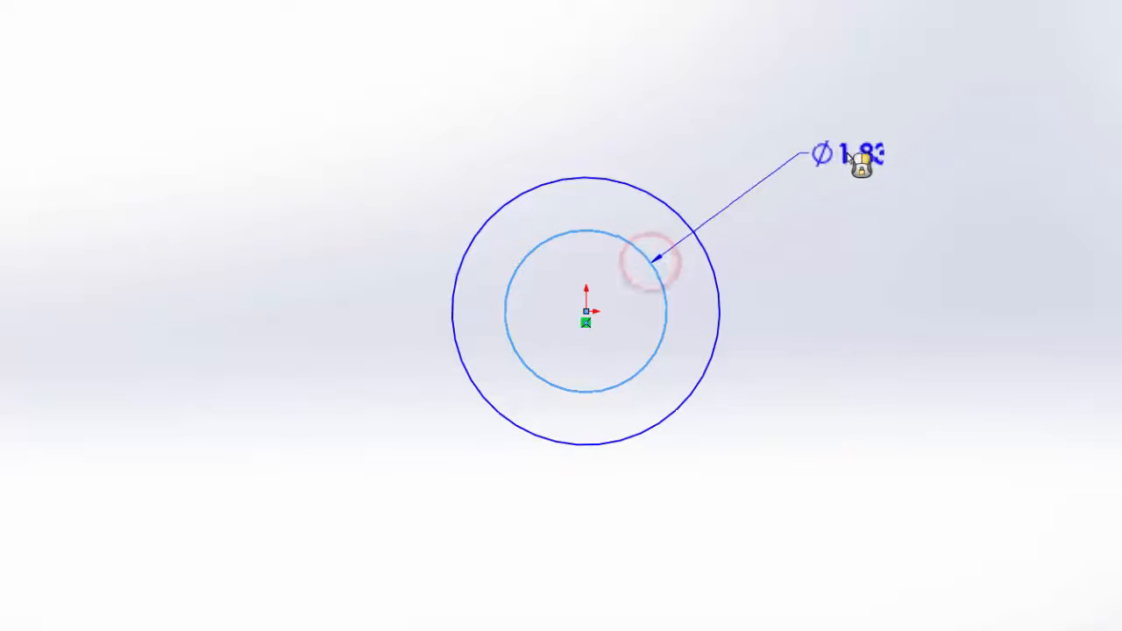
{"action": "left_click", "coordinate": [828, 145]}
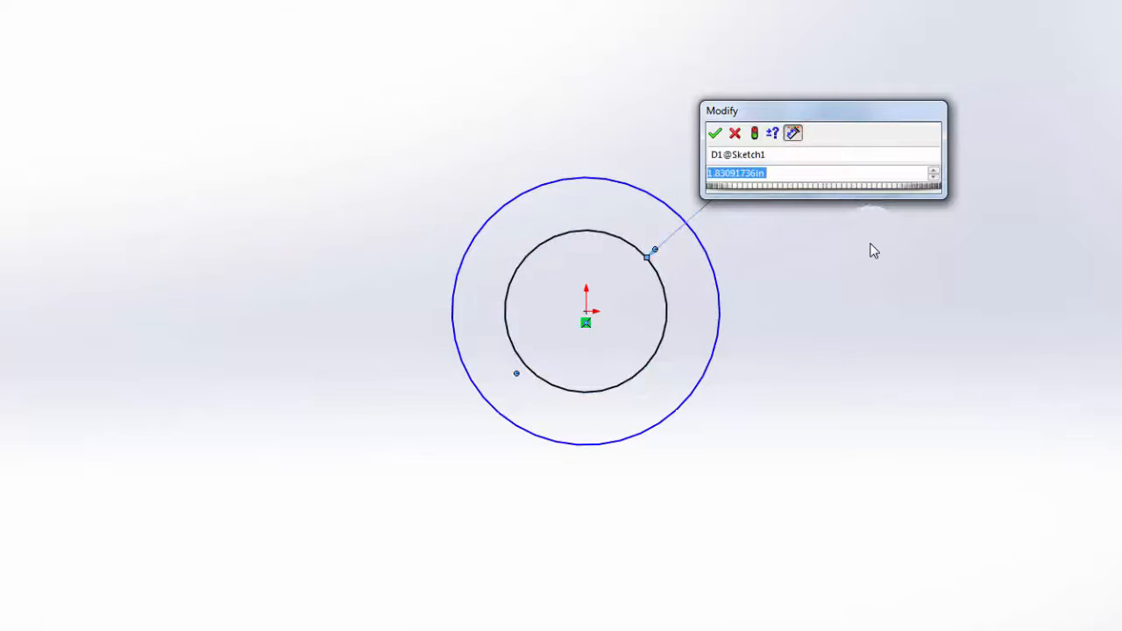
{"action": "type", "text": ".19"}
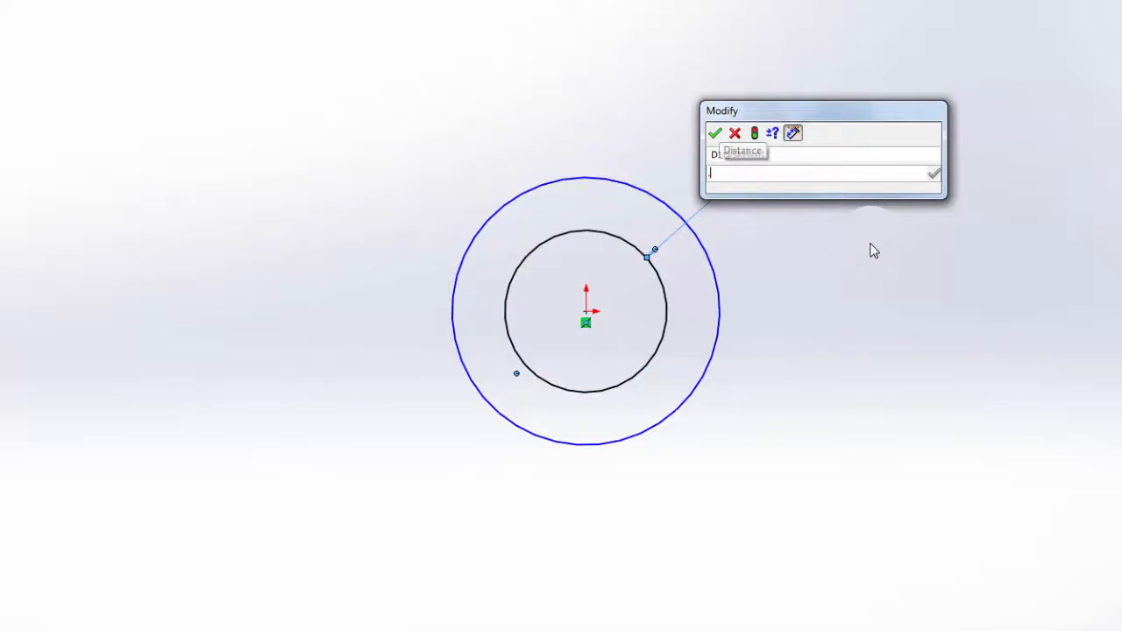
{"action": "key", "text": "Return"}
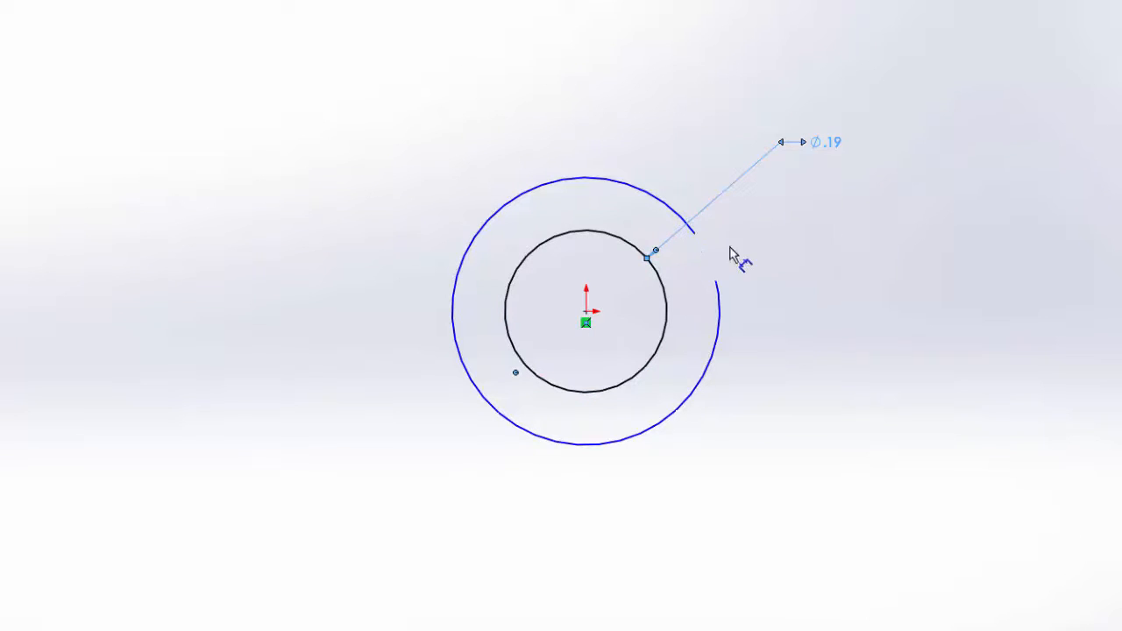
Step: Dimension the outer circle's diameter as 0.348 in
{"action": "left_click", "coordinate": [712, 267]}
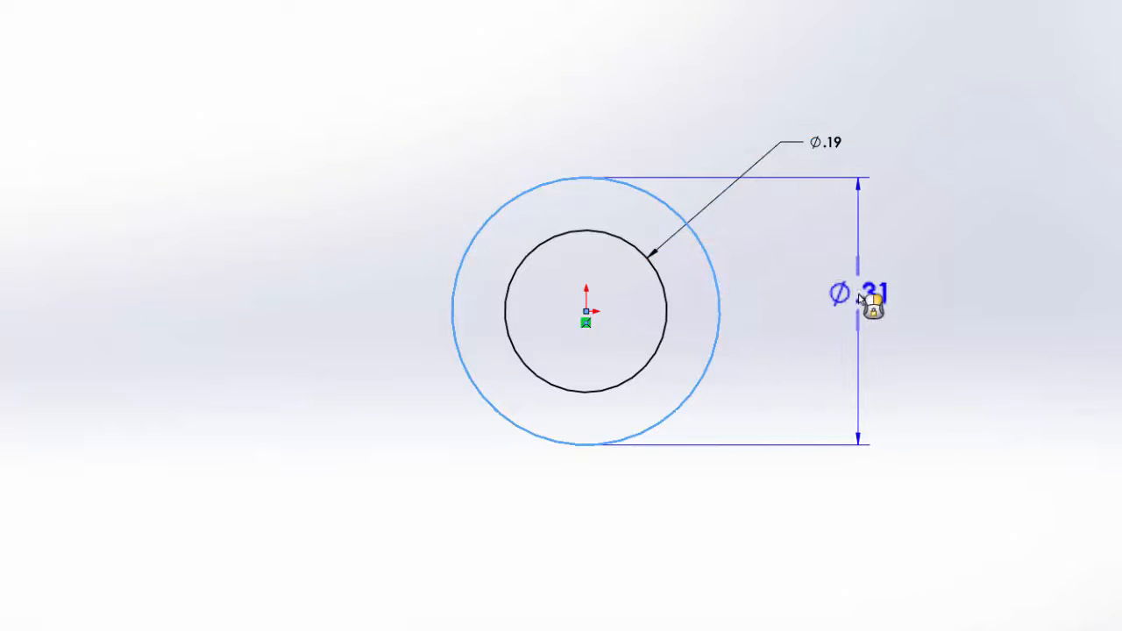
{"action": "left_click", "coordinate": [838, 351]}
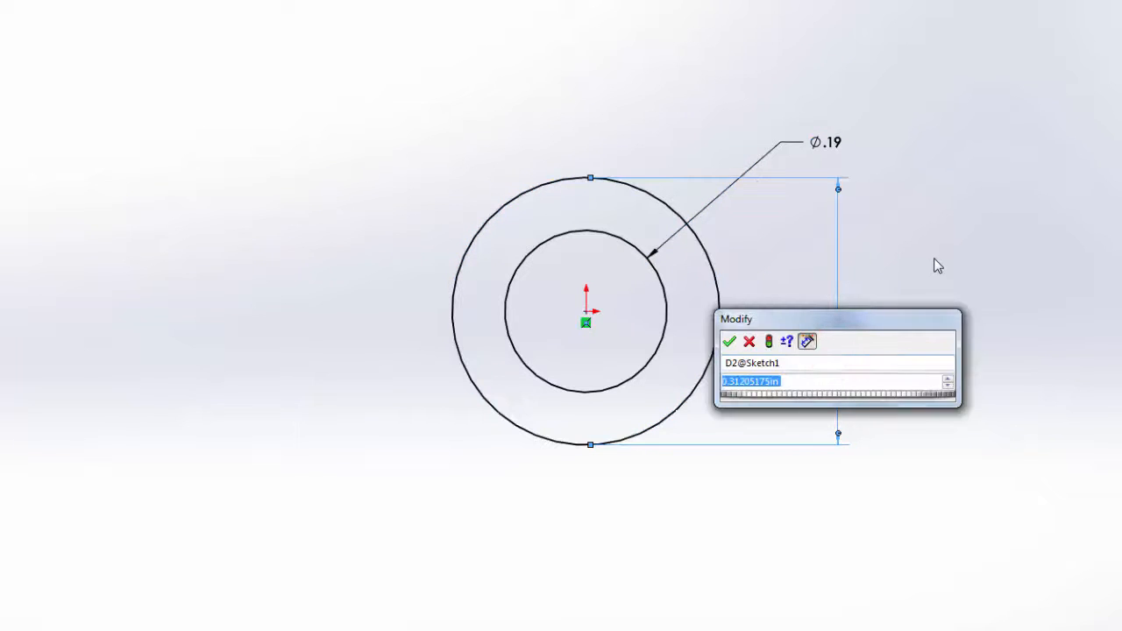
{"action": "type", "text": ".35"}
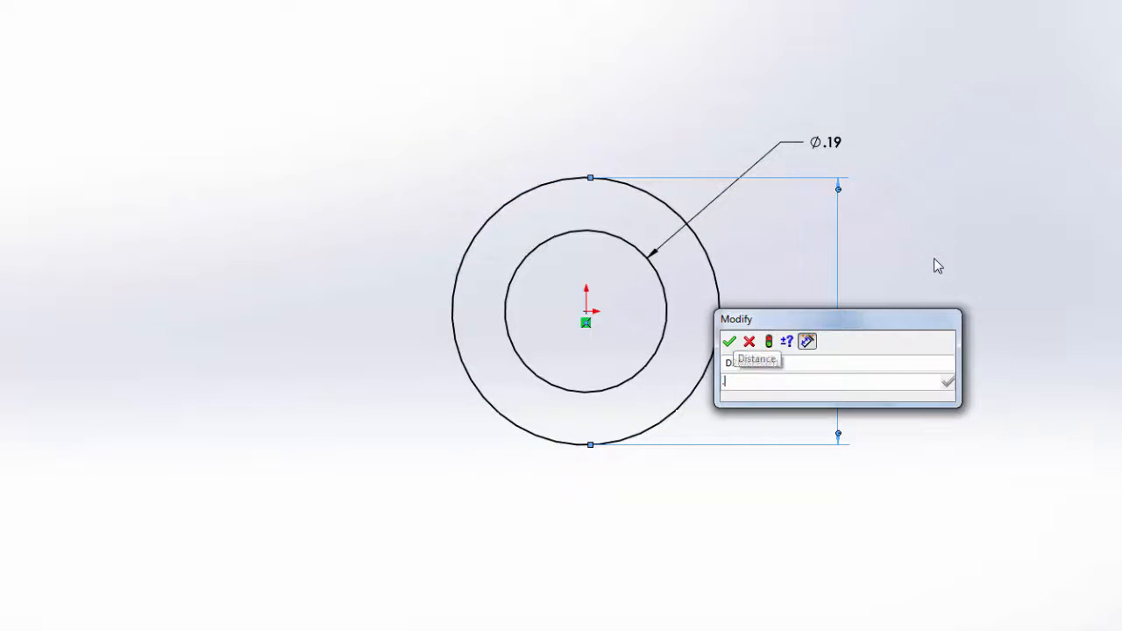
{"action": "key", "text": "Return"}
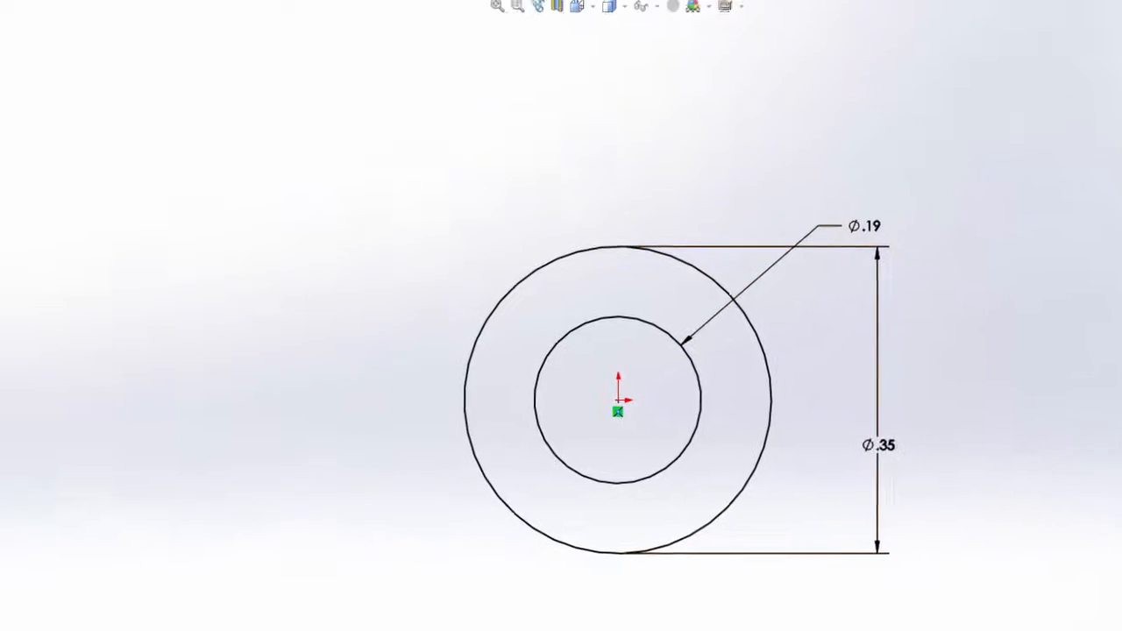
Step: Set the document's primary dimension precision to three decimal places (.123)
{"action": "left_click", "coordinate": [414, 12]}
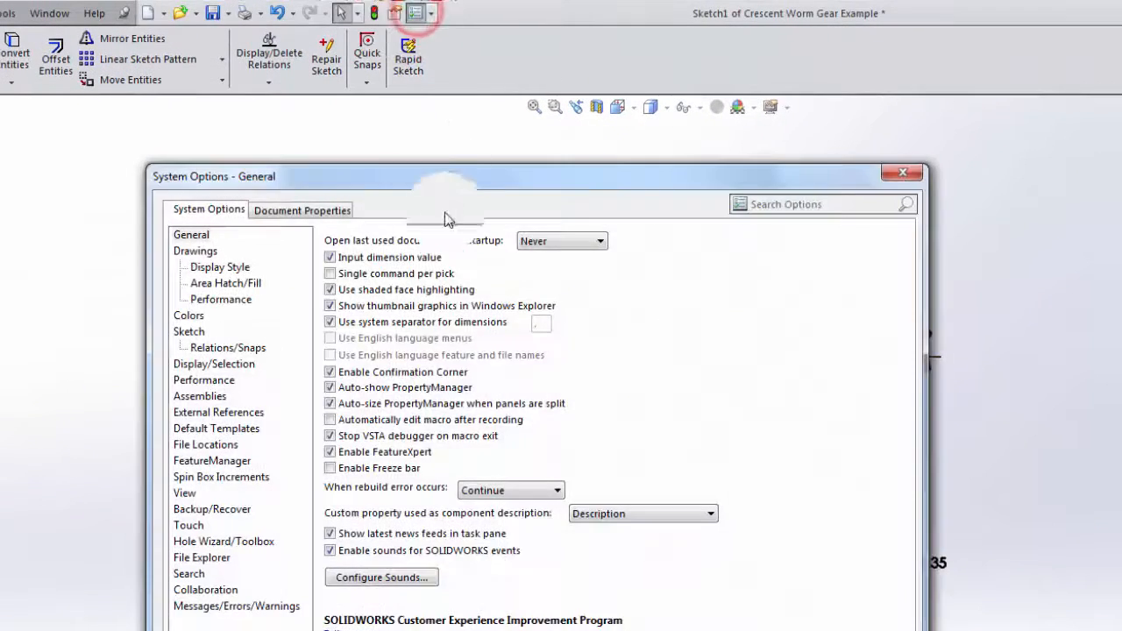
{"action": "left_click", "coordinate": [320, 212]}
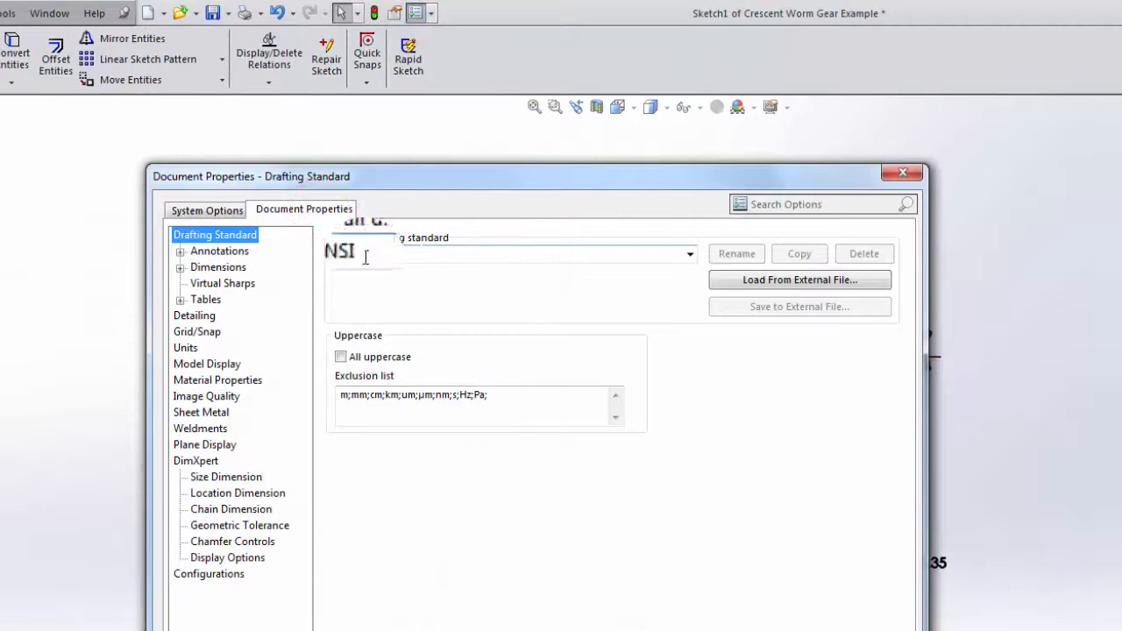
{"action": "left_click", "coordinate": [219, 267]}
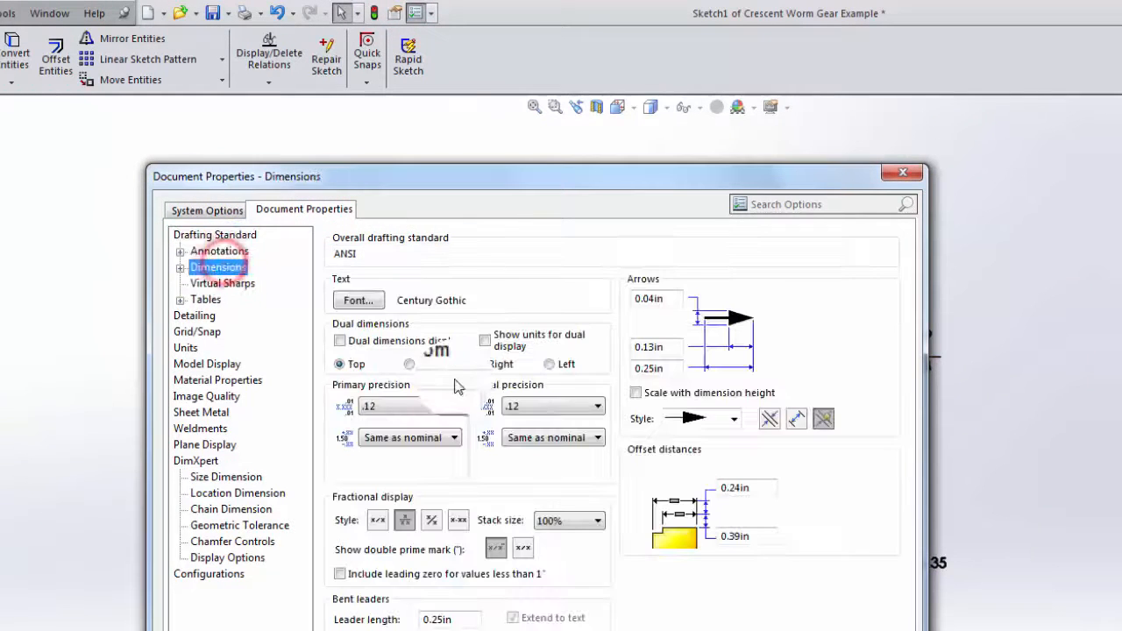
{"action": "left_click", "coordinate": [438, 406]}
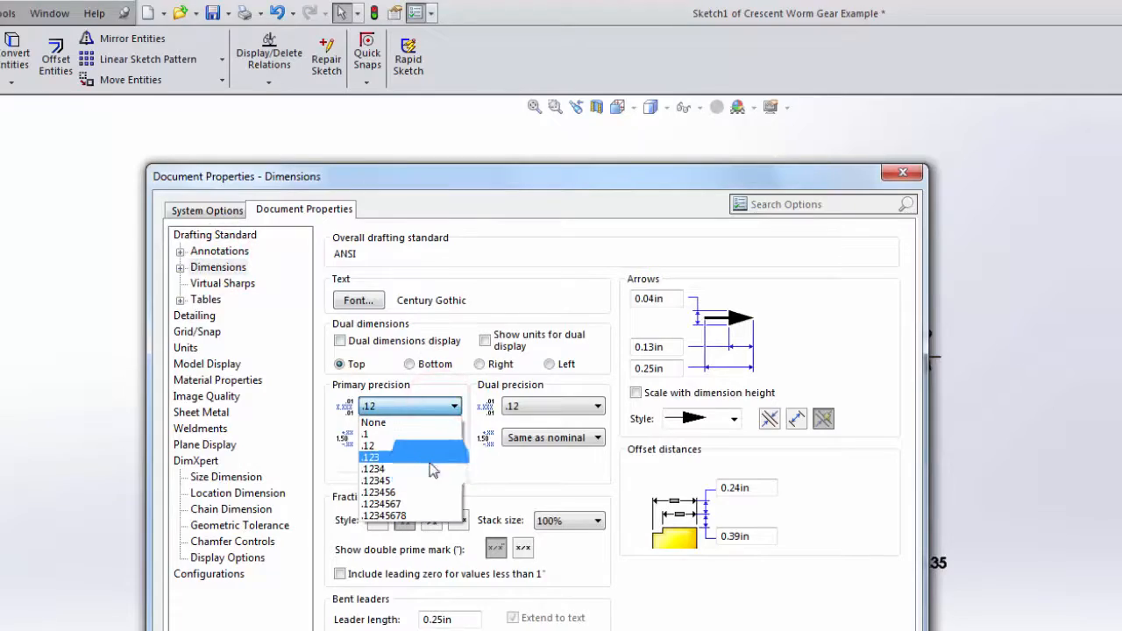
{"action": "left_click", "coordinate": [371, 457]}
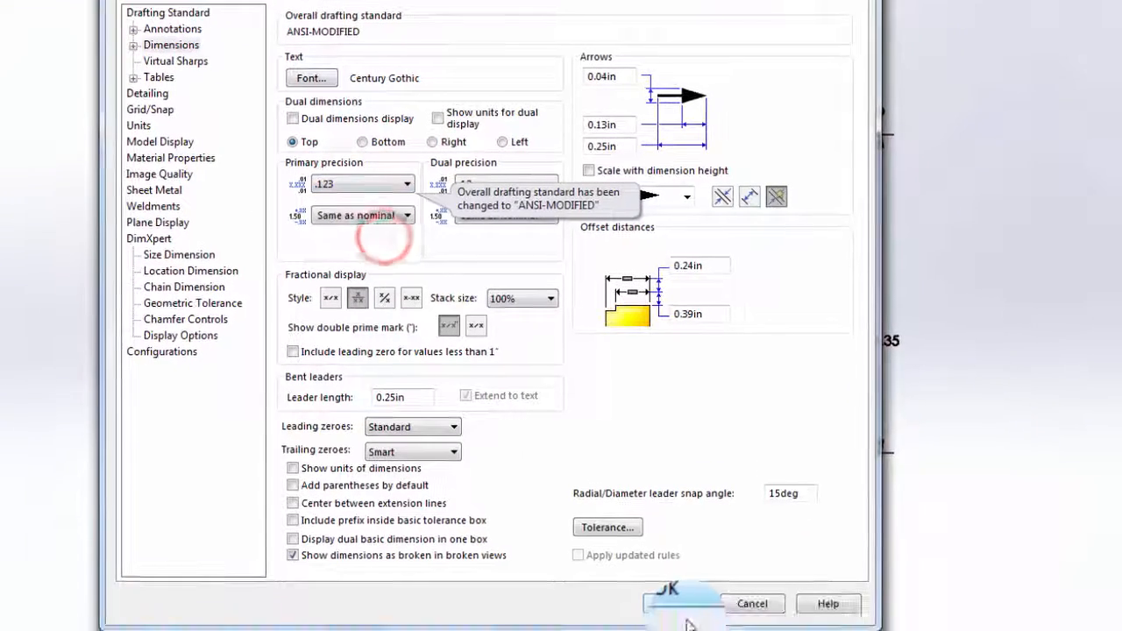
{"action": "left_click", "coordinate": [679, 603]}
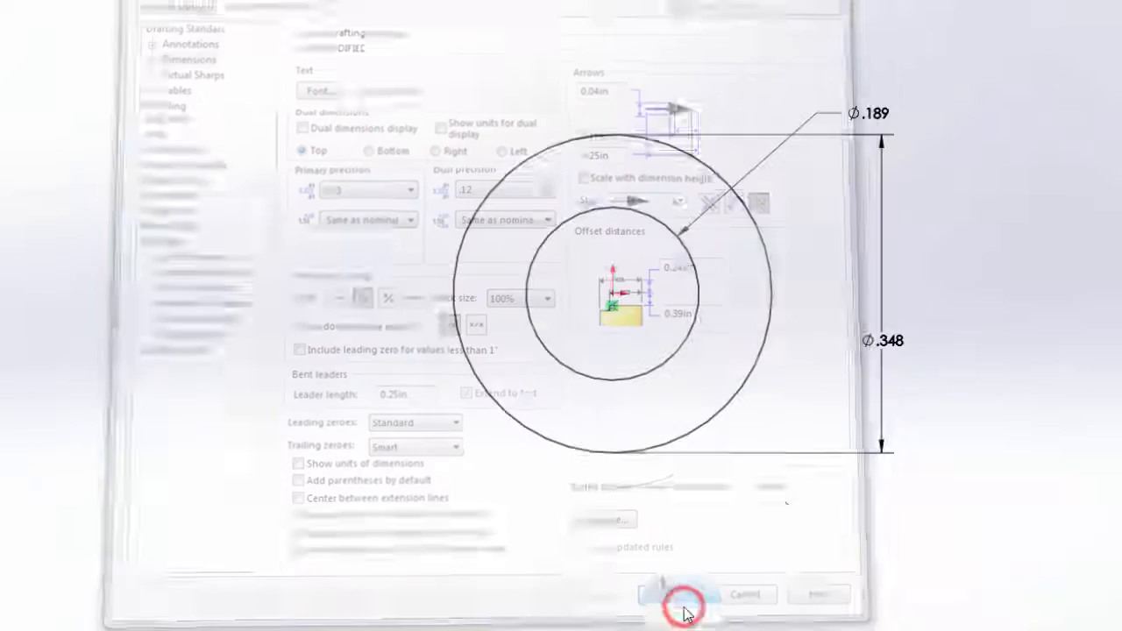
Step: Move the outer circle's dimension to the left of the circles and display it as a diameter leader with inside arrows
{"action": "left_click_drag", "start_coordinate": [900, 341], "coordinate": [358, 307]}
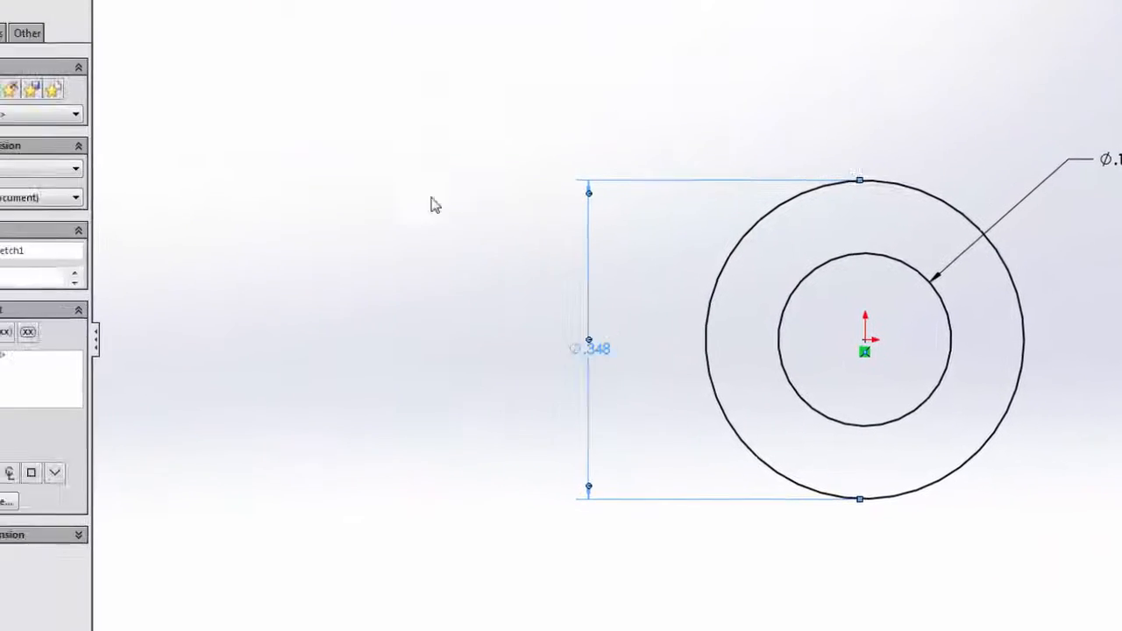
{"action": "left_click", "coordinate": [61, 47]}
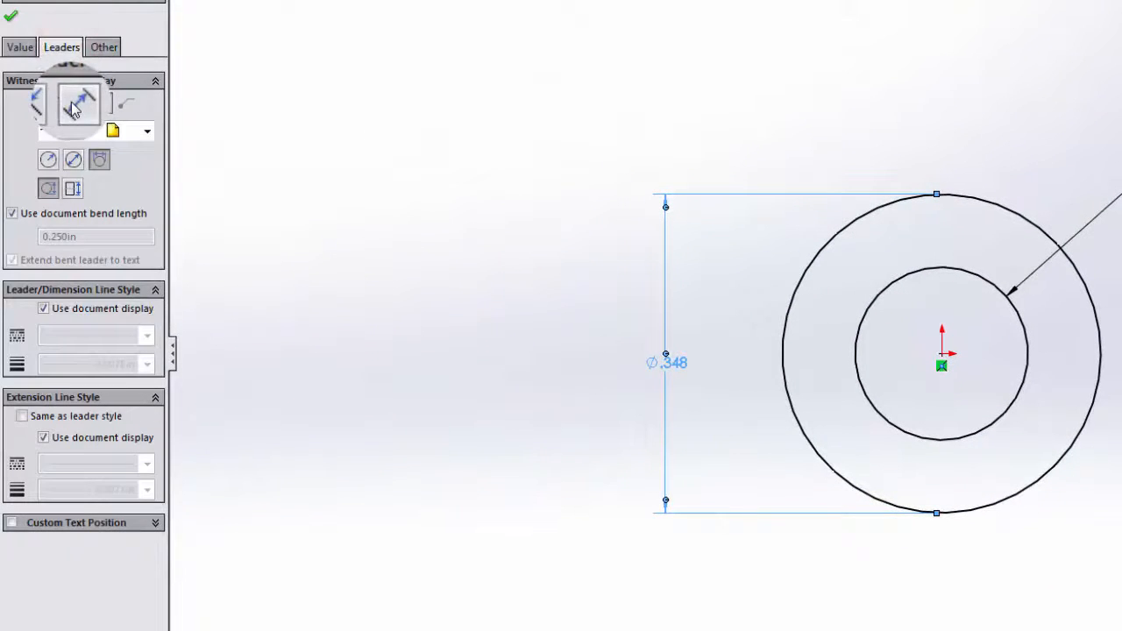
{"action": "left_click", "coordinate": [77, 105]}
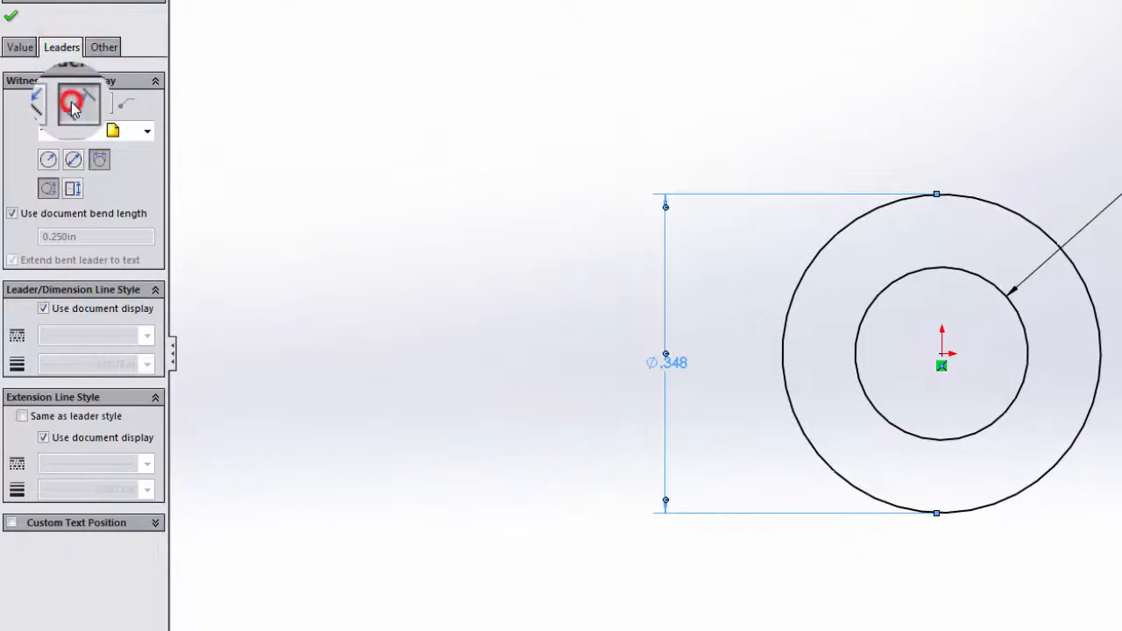
{"action": "left_click", "coordinate": [48, 105]}
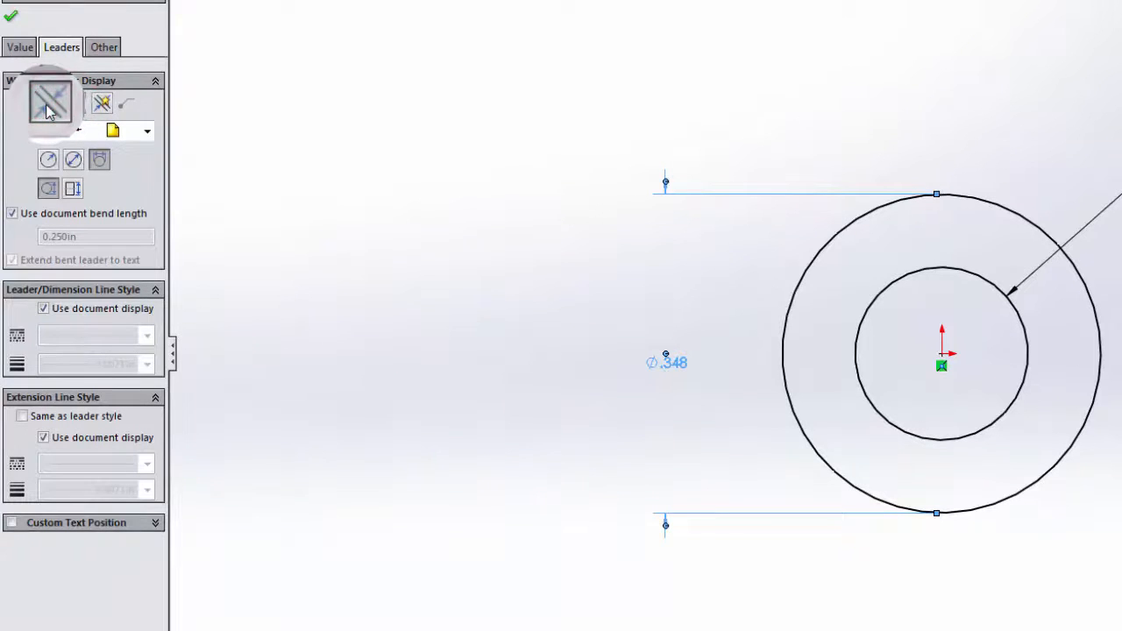
{"action": "left_click", "coordinate": [76, 103]}
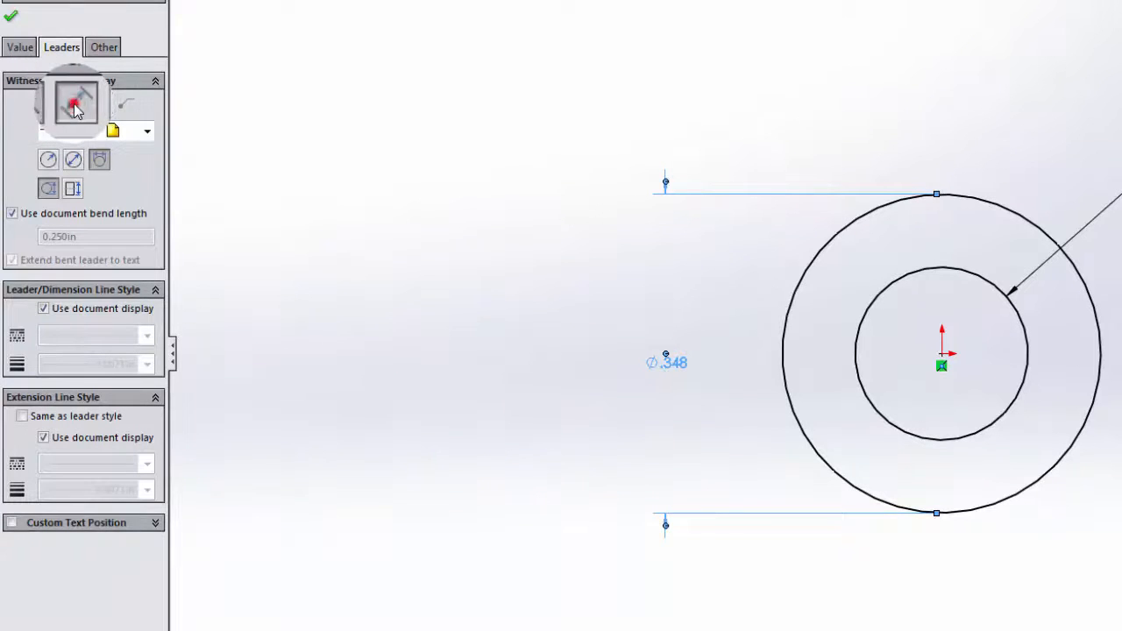
{"action": "left_click", "coordinate": [75, 163]}
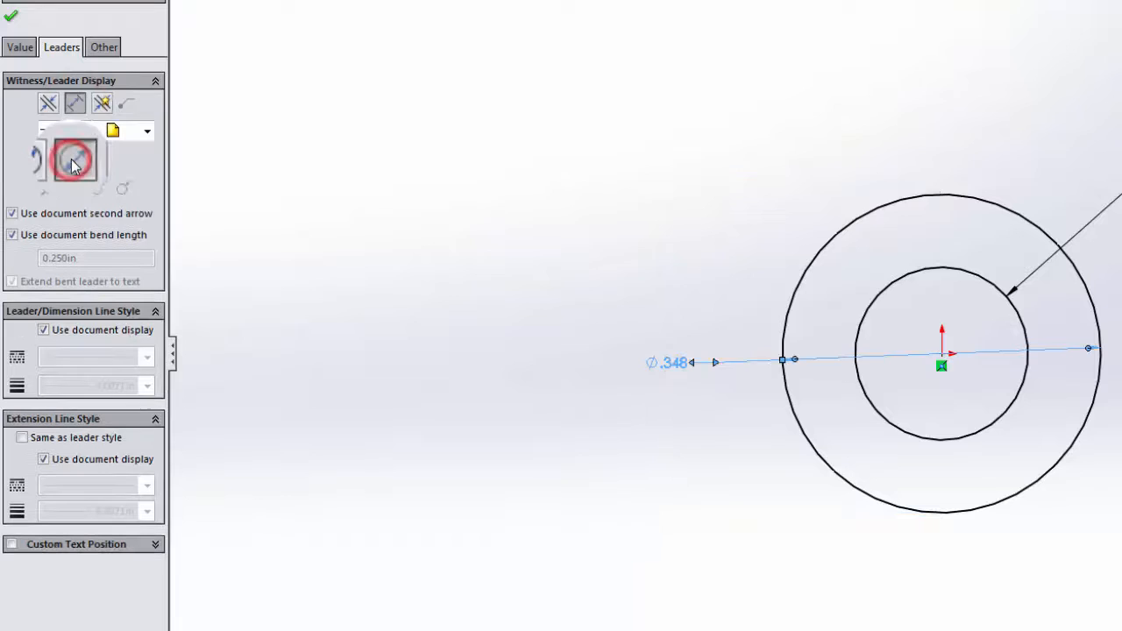
Step: Try the outer circle's dimension below and left of the circles, with its display switched to radius and back to diameter
{"action": "left_click", "coordinate": [664, 435]}
{"action": "left_click_drag", "start_coordinate": [672, 364], "coordinate": [693, 525]}
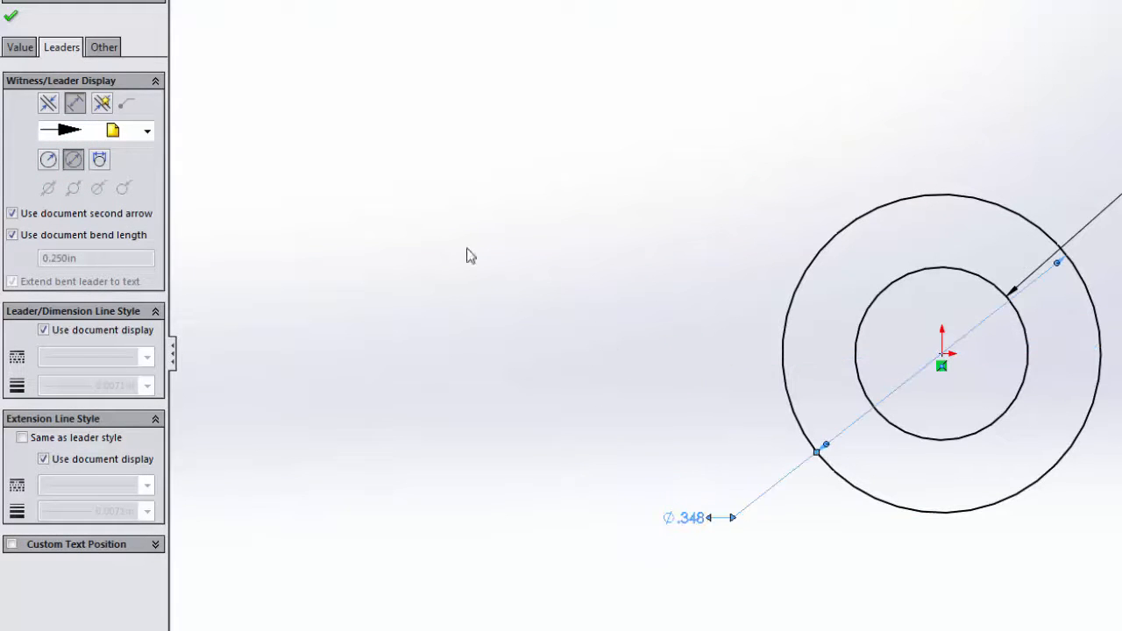
{"action": "left_click", "coordinate": [48, 159]}
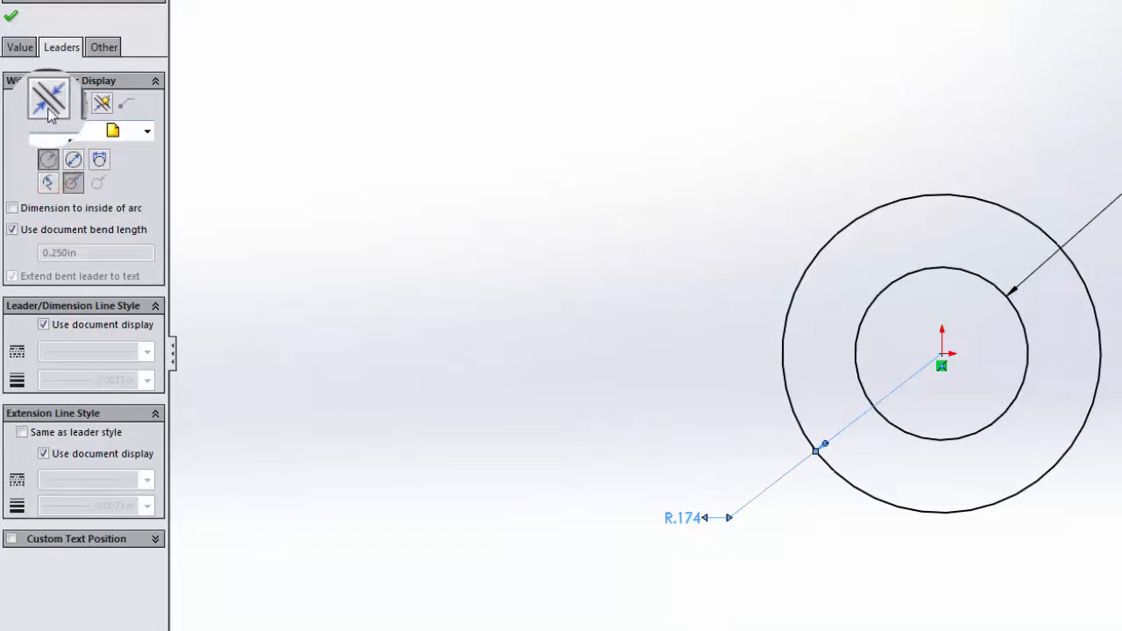
{"action": "left_click", "coordinate": [72, 160]}
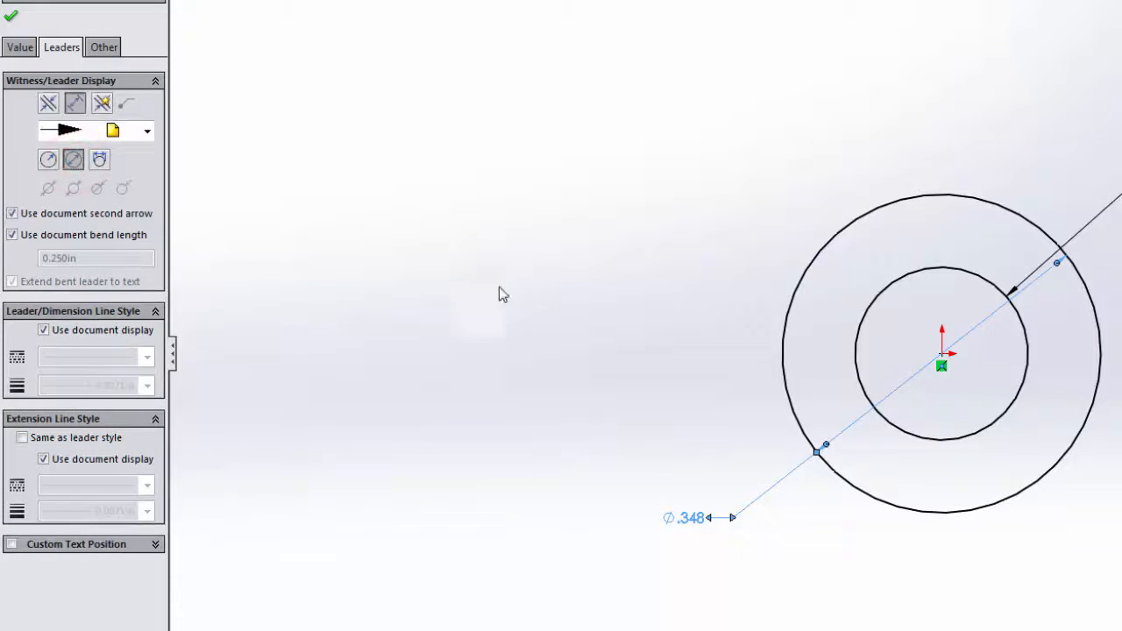
Step: Place the outer circle's diameter dimension above and left of the circles and set its arrows to the outside
{"action": "left_click", "coordinate": [601, 358]}
{"action": "left_click_drag", "start_coordinate": [696, 520], "coordinate": [631, 176]}
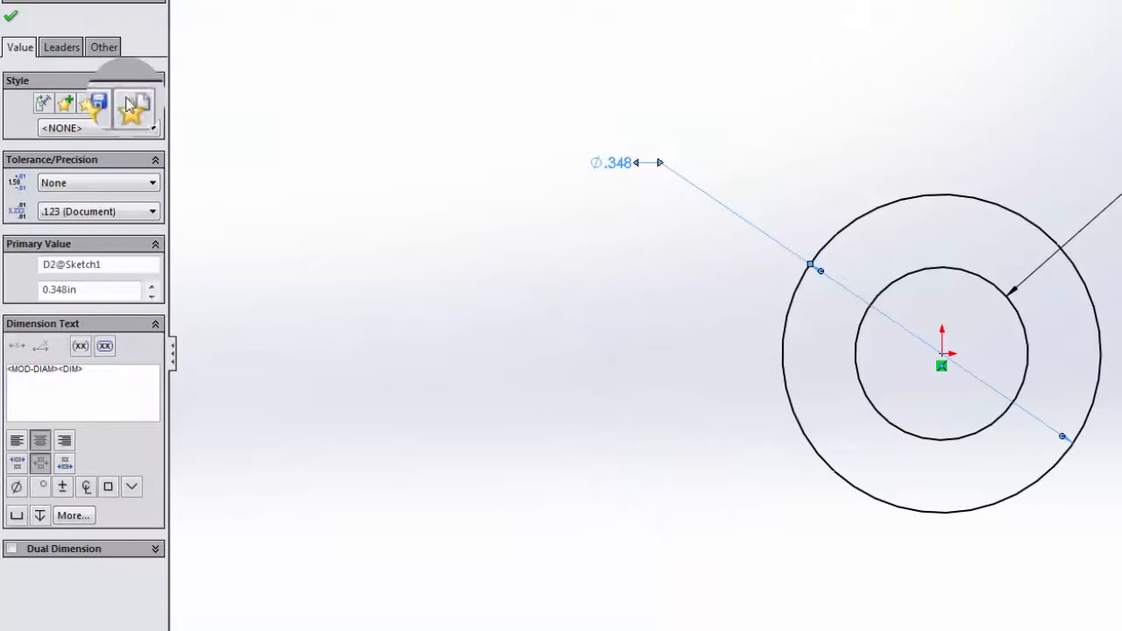
{"action": "left_click", "coordinate": [63, 47]}
{"action": "left_click", "coordinate": [51, 105]}
{"action": "left_click", "coordinate": [686, 246]}
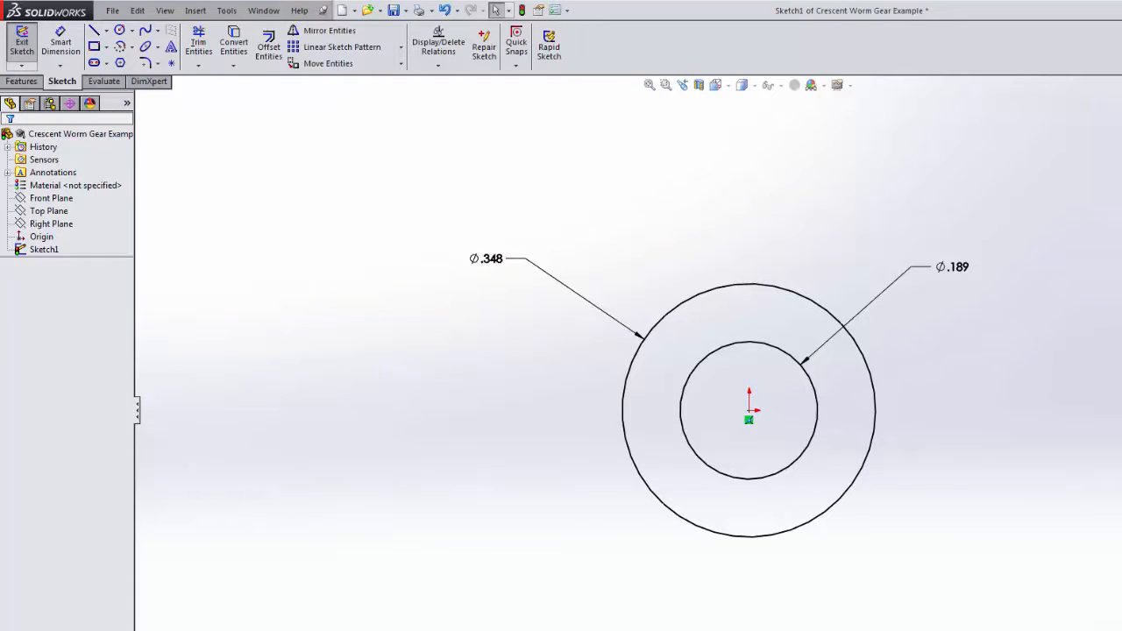
Step: Extrude the hub sketch with the Mid Plane end condition to a depth of 0.548 in
{"action": "key", "text": "e"}
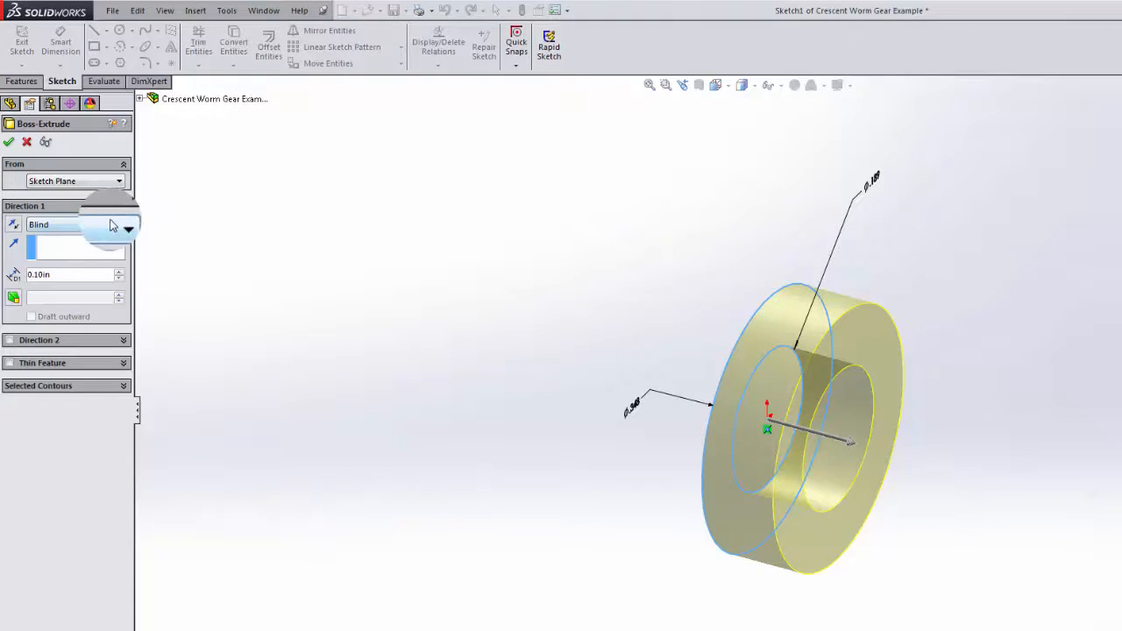
{"action": "left_click", "coordinate": [119, 224]}
{"action": "left_click", "coordinate": [98, 284]}
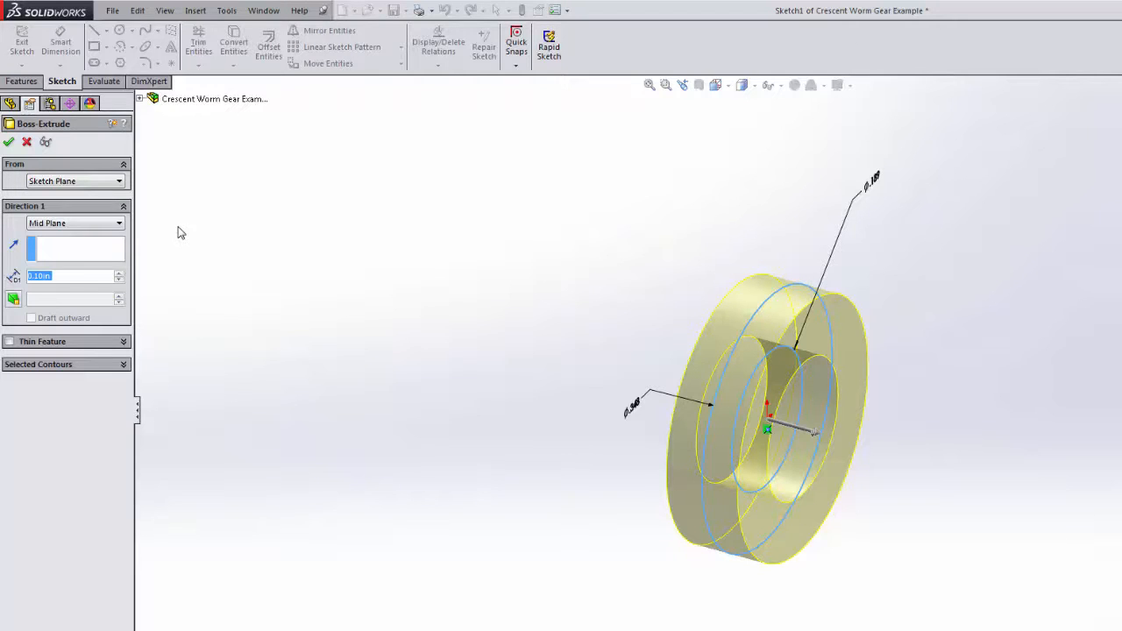
{"action": "left_click_drag", "start_coordinate": [70, 277], "coordinate": [10, 283]}
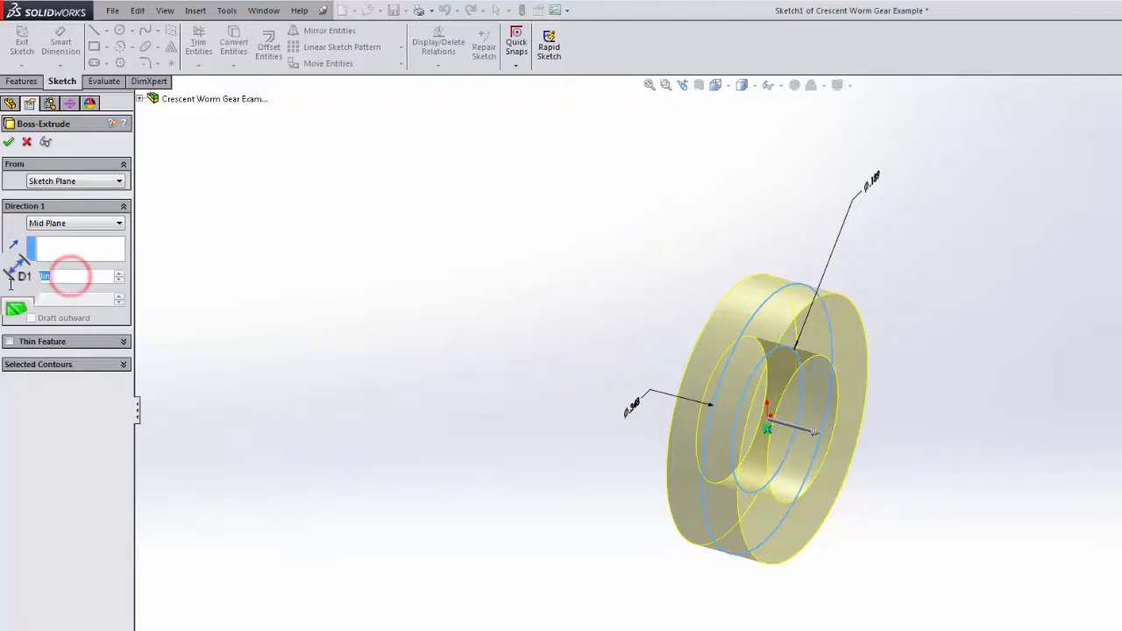
{"action": "key", "text": "BackSpace"}
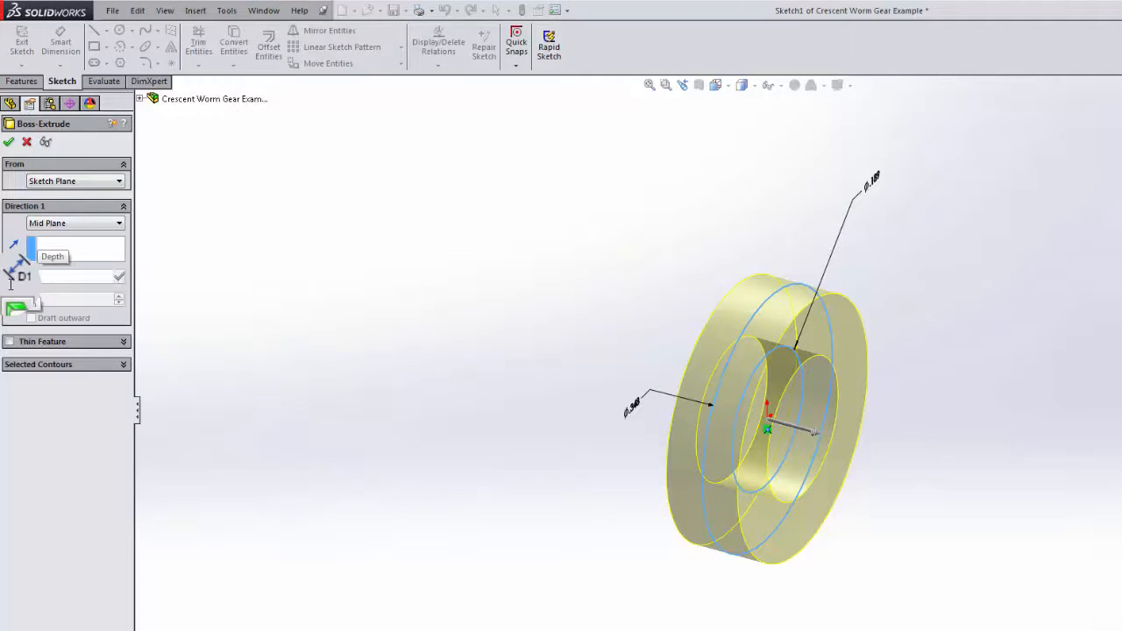
{"action": "type", "text": ".5"}
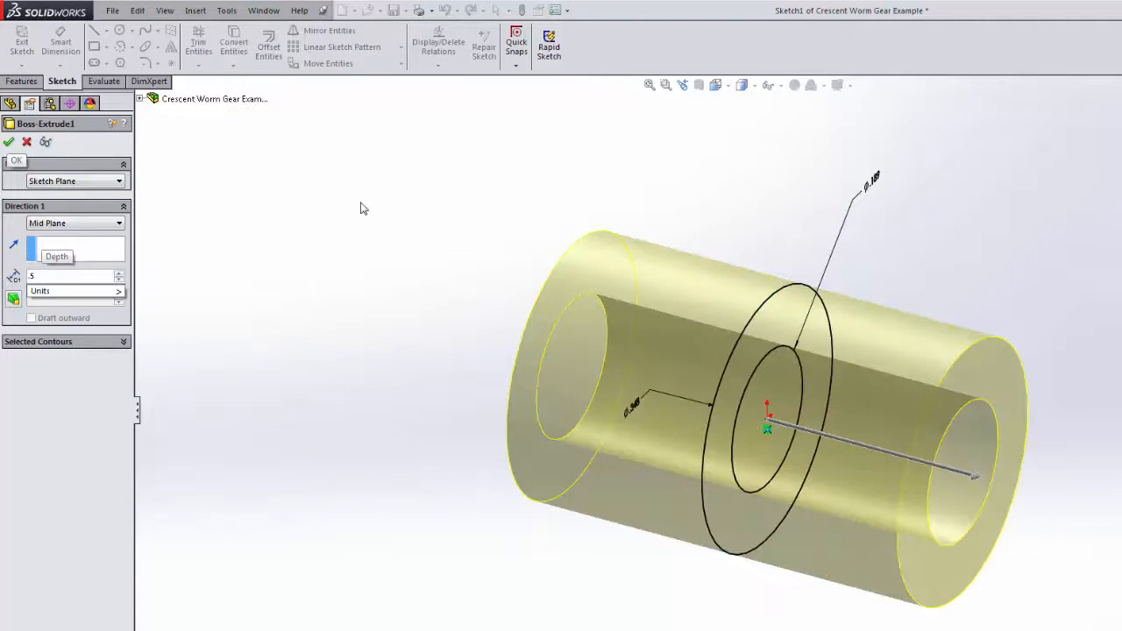
{"action": "type", "text": "48"}
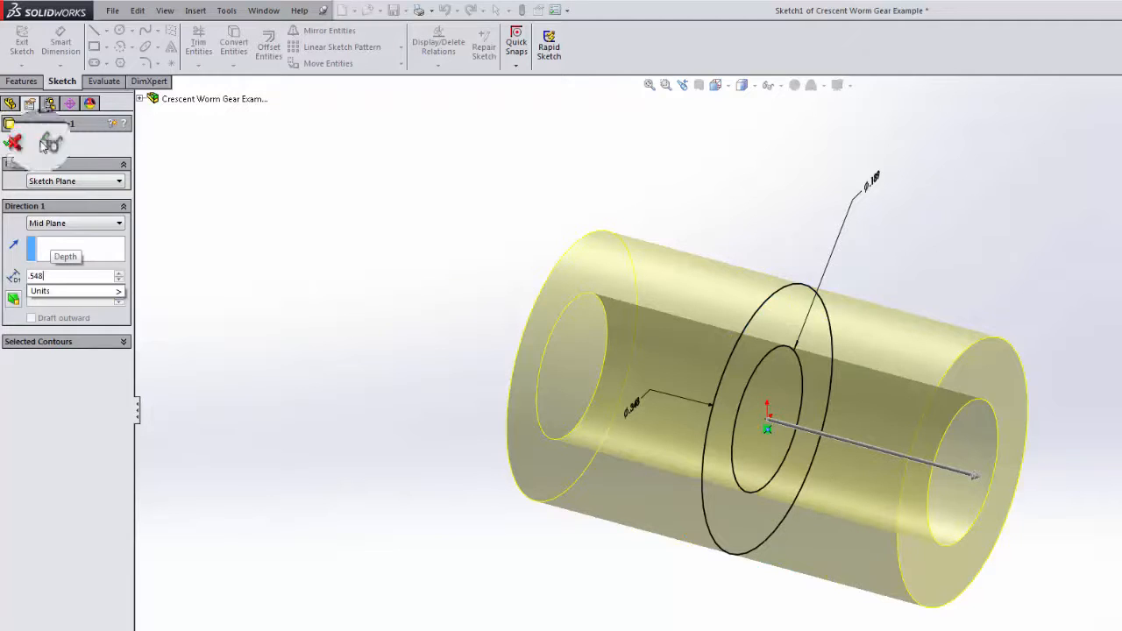
{"action": "left_click", "coordinate": [9, 145]}
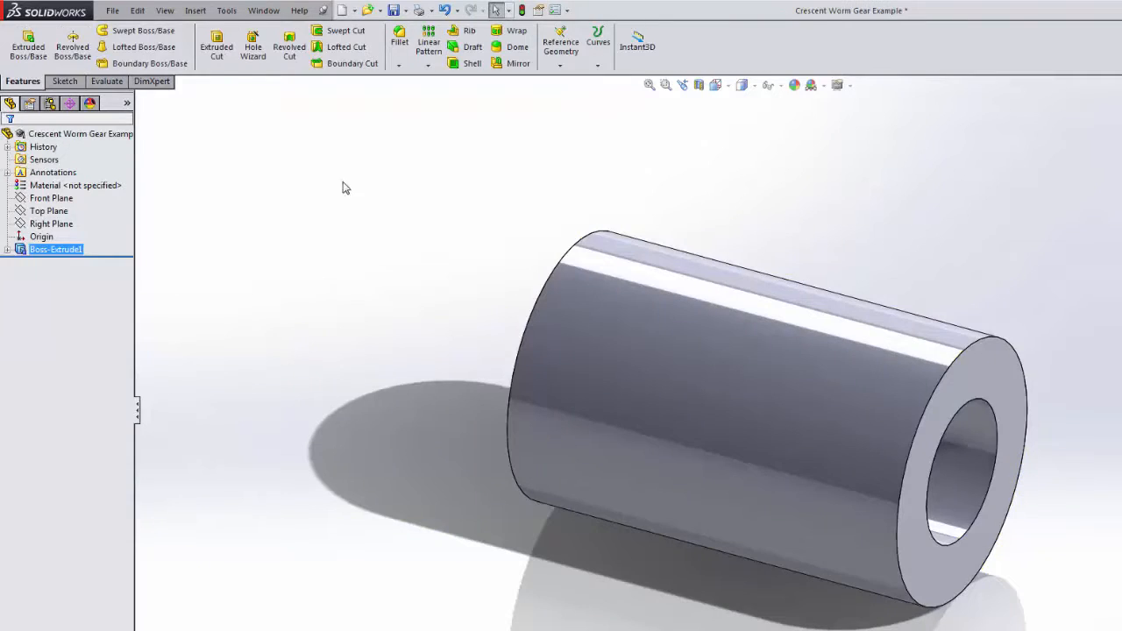
Step: Sketch a closed four-line tapered tooth profile on the Front Plane, with its horizontal base on the hub's upper edge and overhanging the right end
{"action": "middle_click_drag", "start_coordinate": [393, 193], "coordinate": [357, 176]}
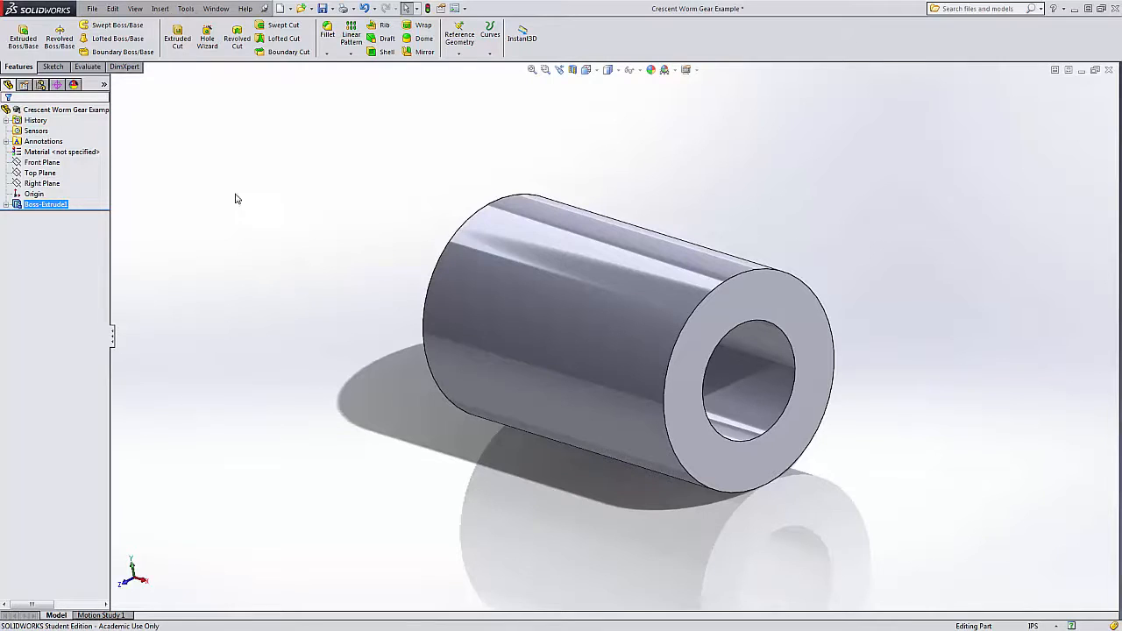
{"action": "left_click", "coordinate": [53, 67]}
{"action": "left_click", "coordinate": [36, 163]}
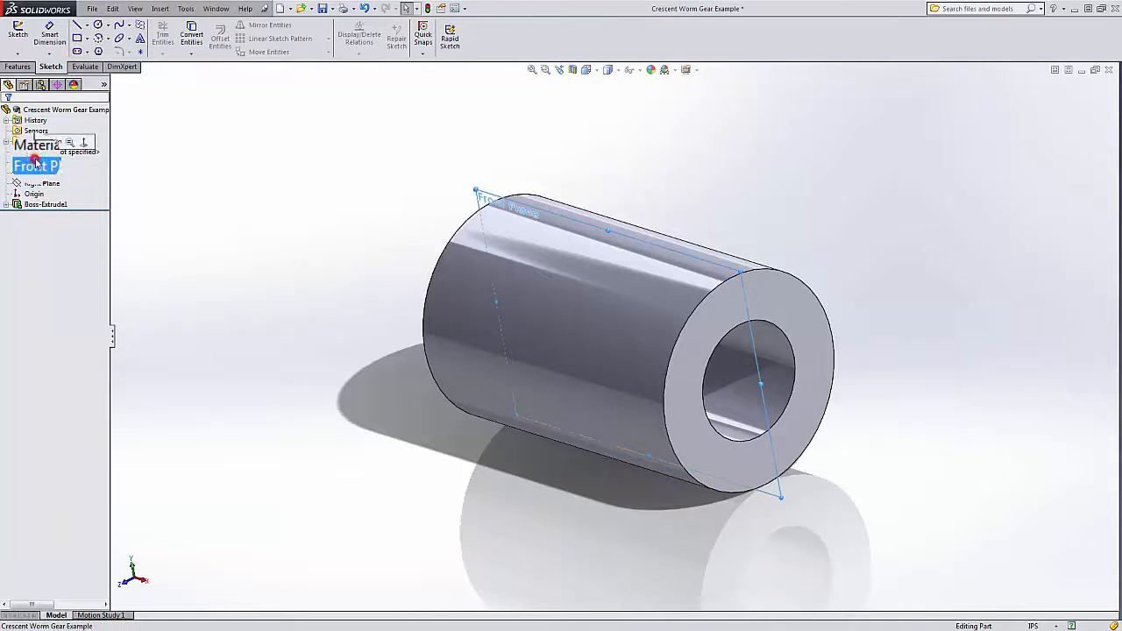
{"action": "left_click", "coordinate": [590, 71]}
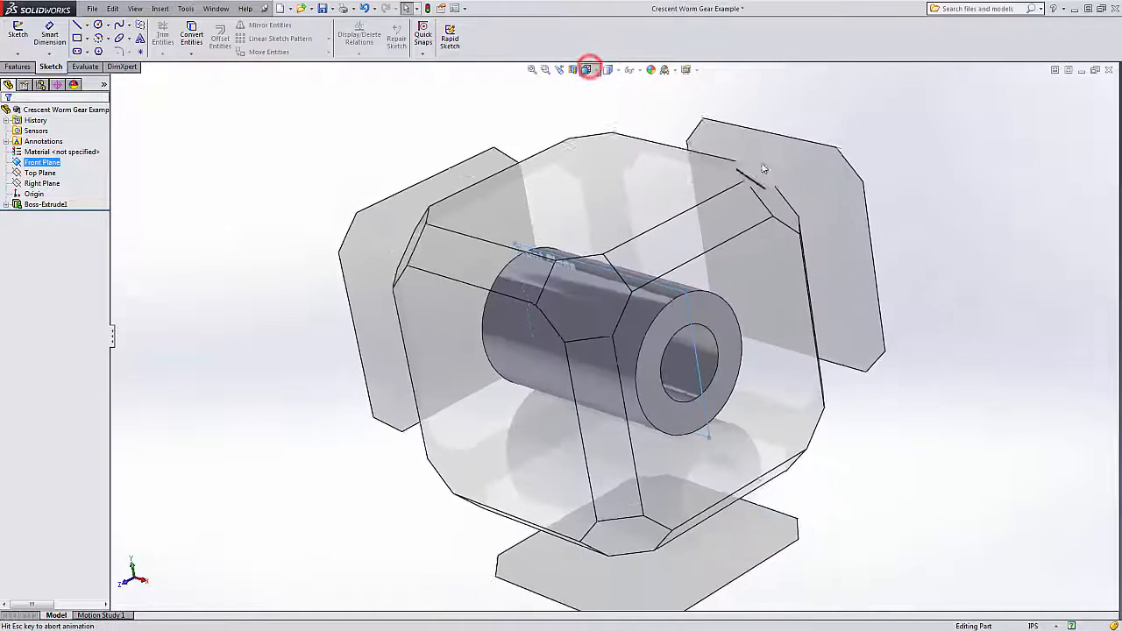
{"action": "left_click", "coordinate": [646, 129]}
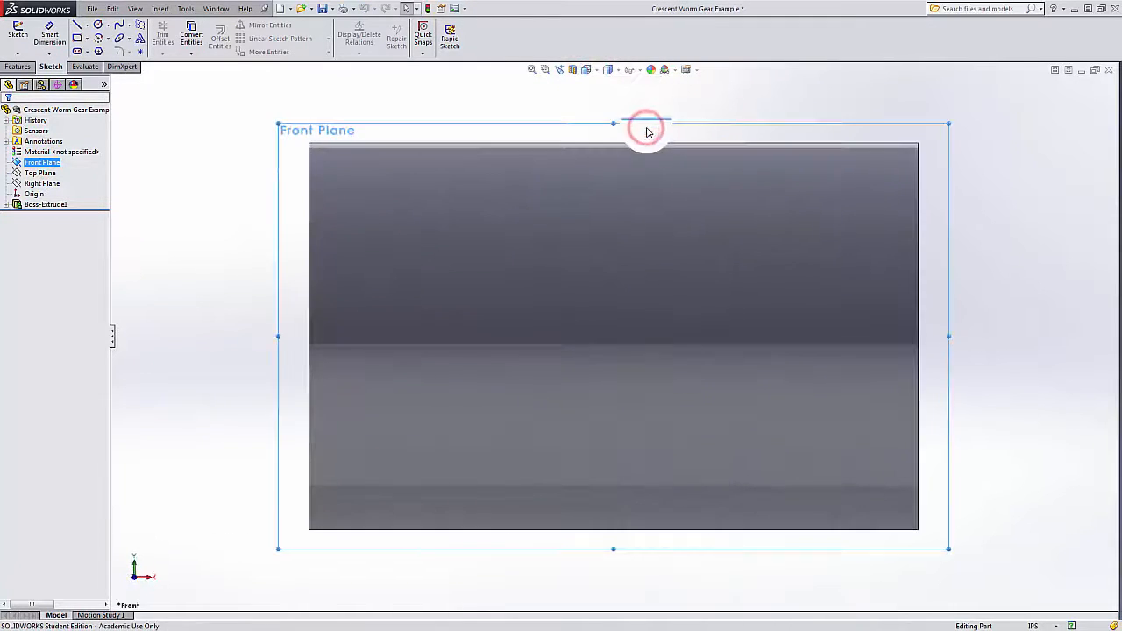
{"action": "scroll", "coordinate": [727, 196], "scroll_direction": "down", "scroll_amount": 3}
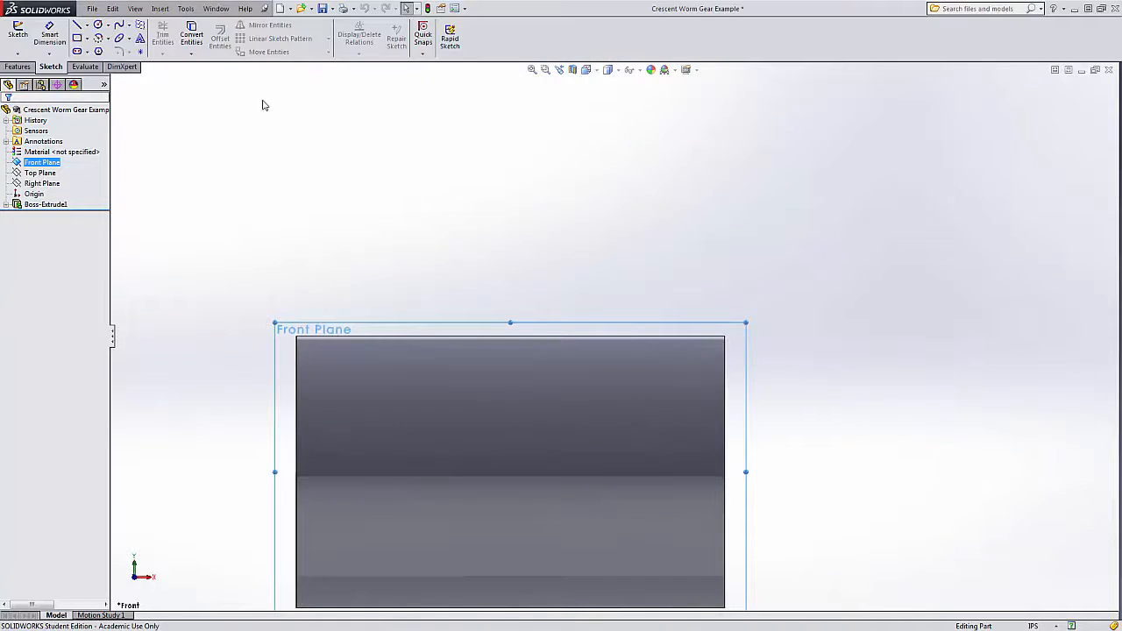
{"action": "left_click", "coordinate": [77, 28]}
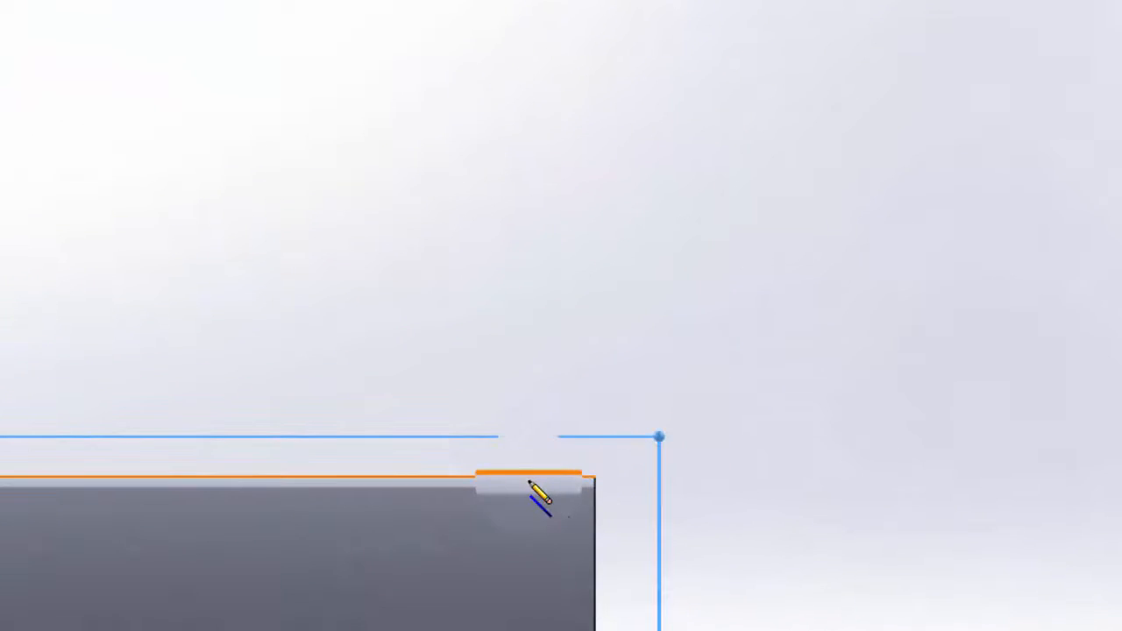
{"action": "left_click", "coordinate": [526, 478]}
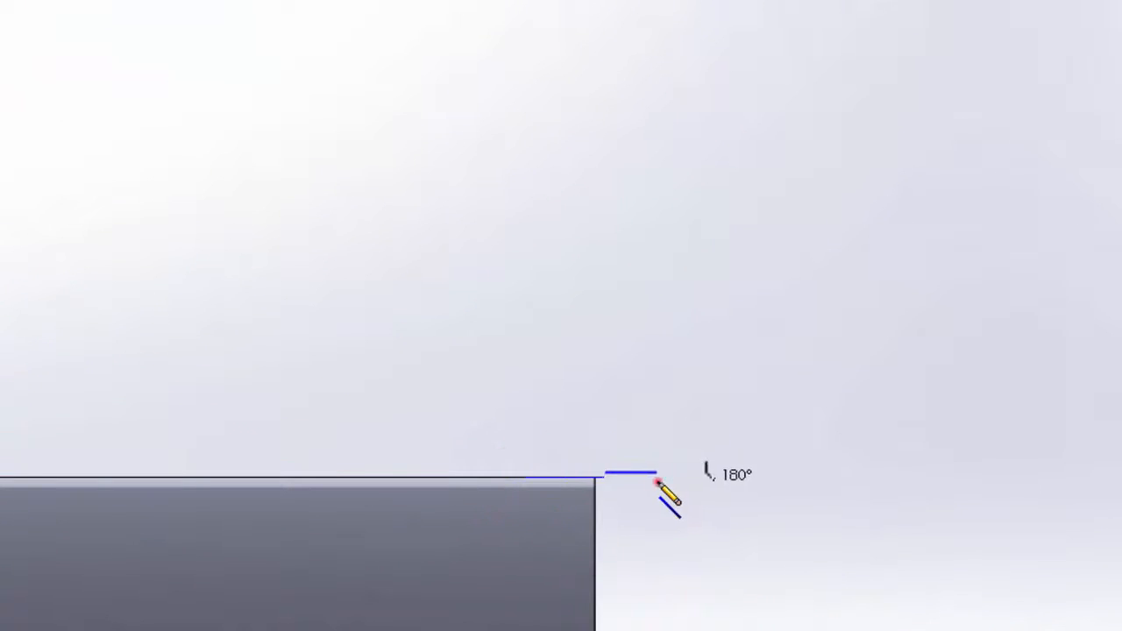
{"action": "left_click", "coordinate": [658, 478]}
{"action": "left_click", "coordinate": [626, 214]}
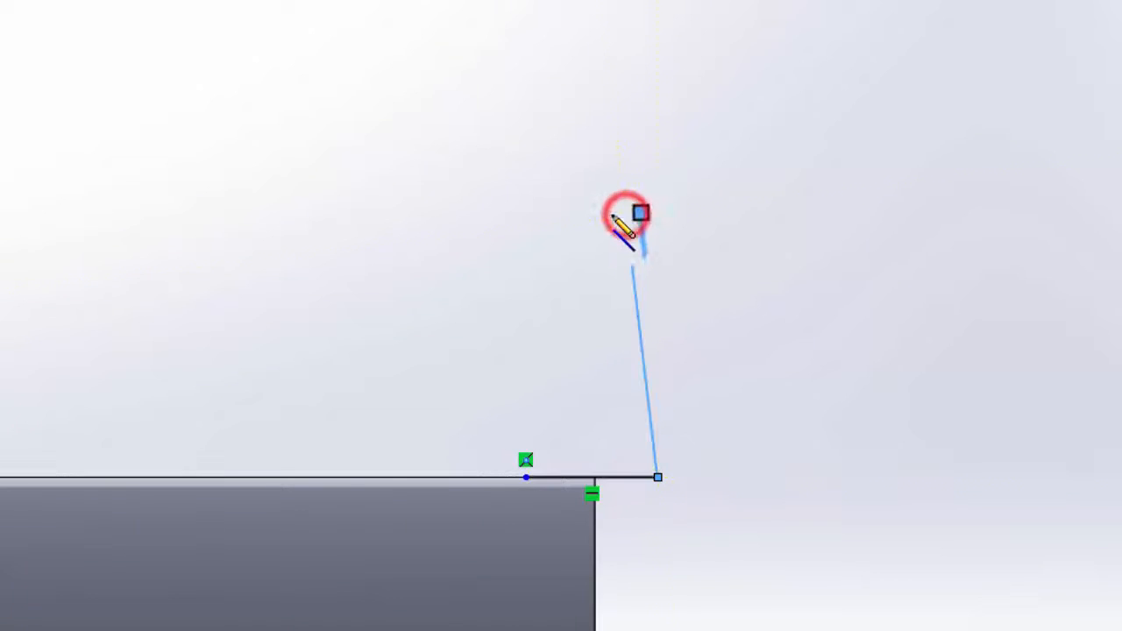
{"action": "left_click", "coordinate": [568, 214]}
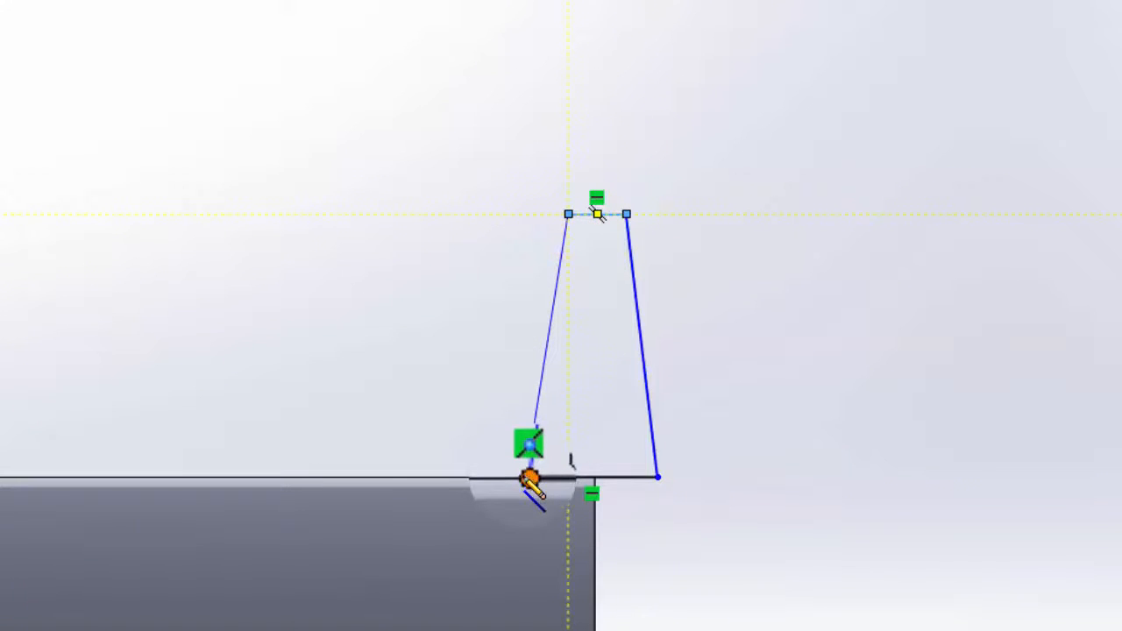
{"action": "left_click", "coordinate": [527, 478]}
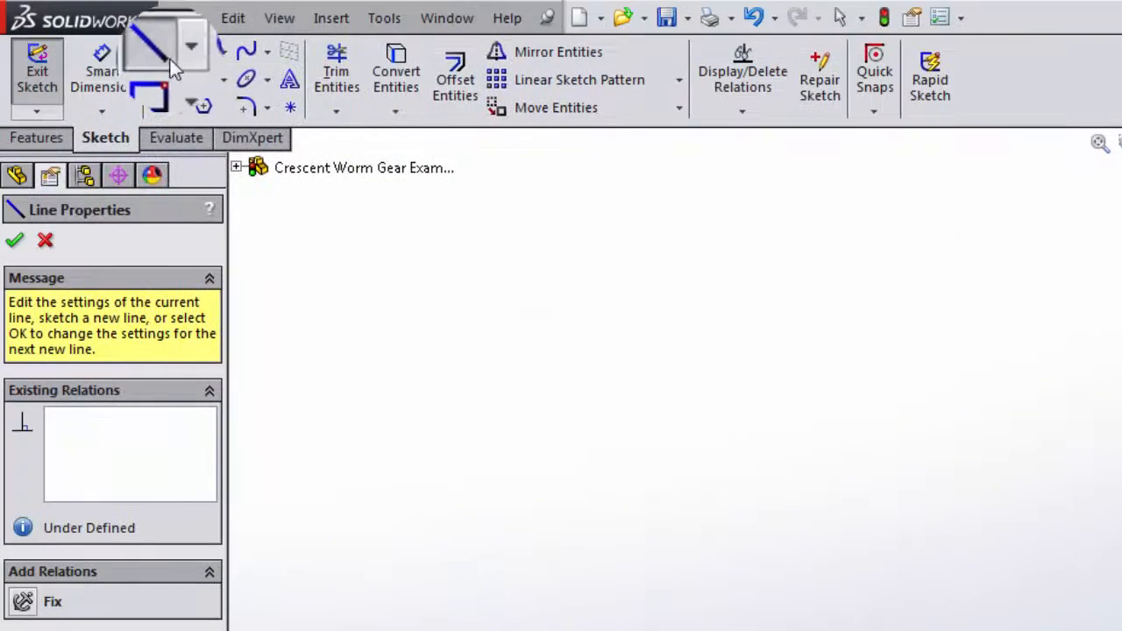
Step: Add a vertical centerline from the midpoint of the tooth profile's base line to above its top line
{"action": "left_click", "coordinate": [181, 57]}
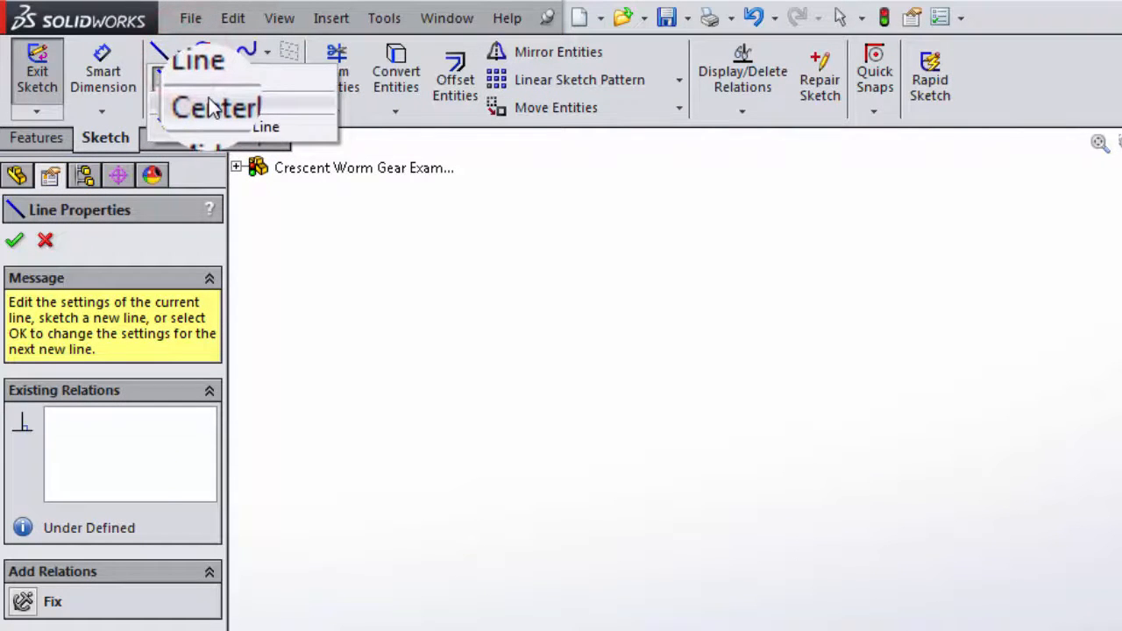
{"action": "left_click", "coordinate": [210, 105]}
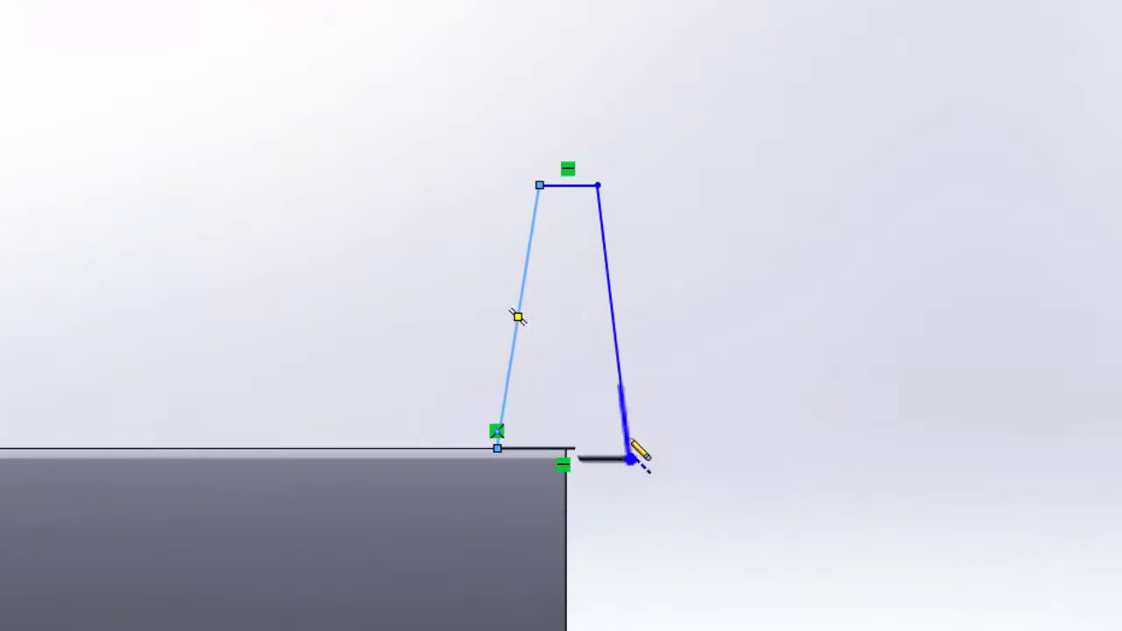
{"action": "left_click", "coordinate": [562, 449]}
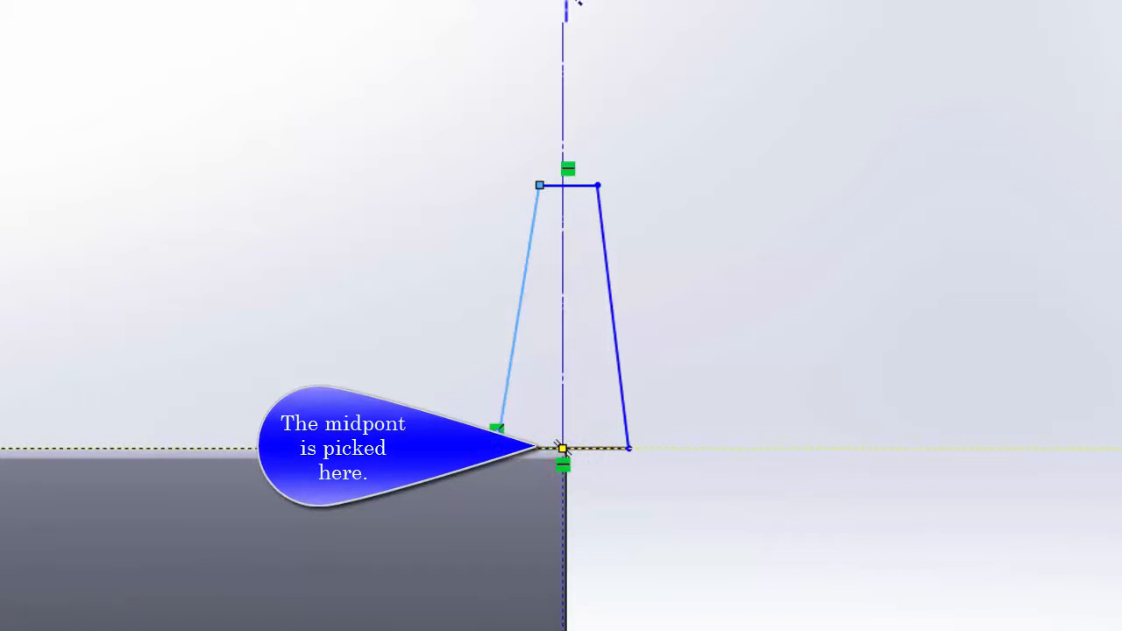
{"action": "double_click", "coordinate": [568, 3]}
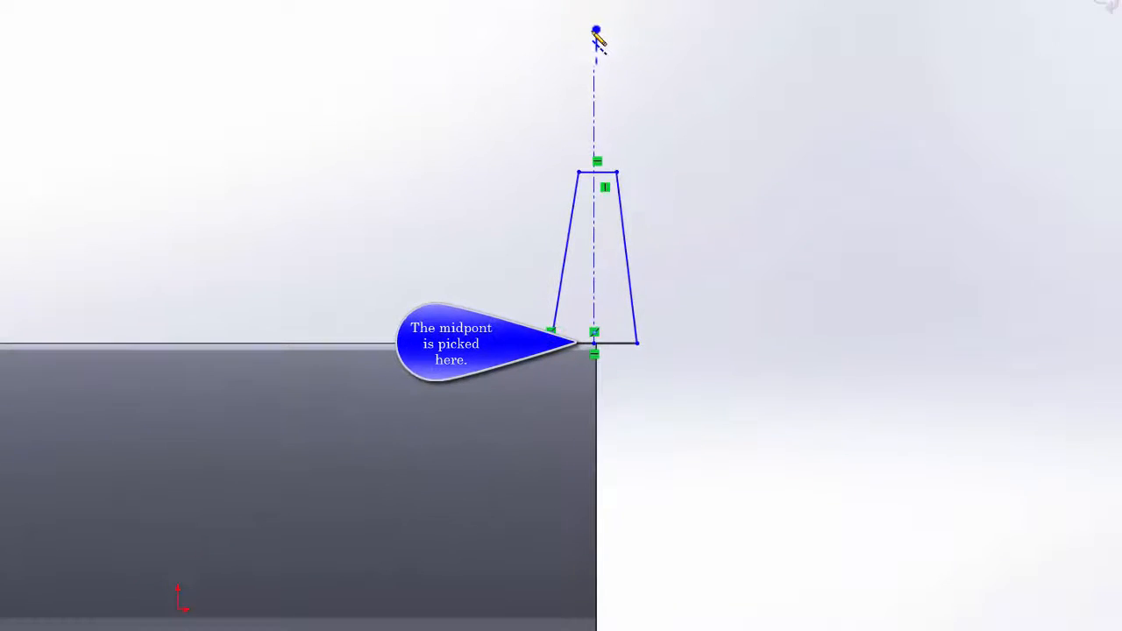
Step: Make the vertical centerline collinear with the hub's right end edge
{"action": "scroll", "coordinate": [602, 304], "scroll_direction": "down", "scroll_amount": 5}
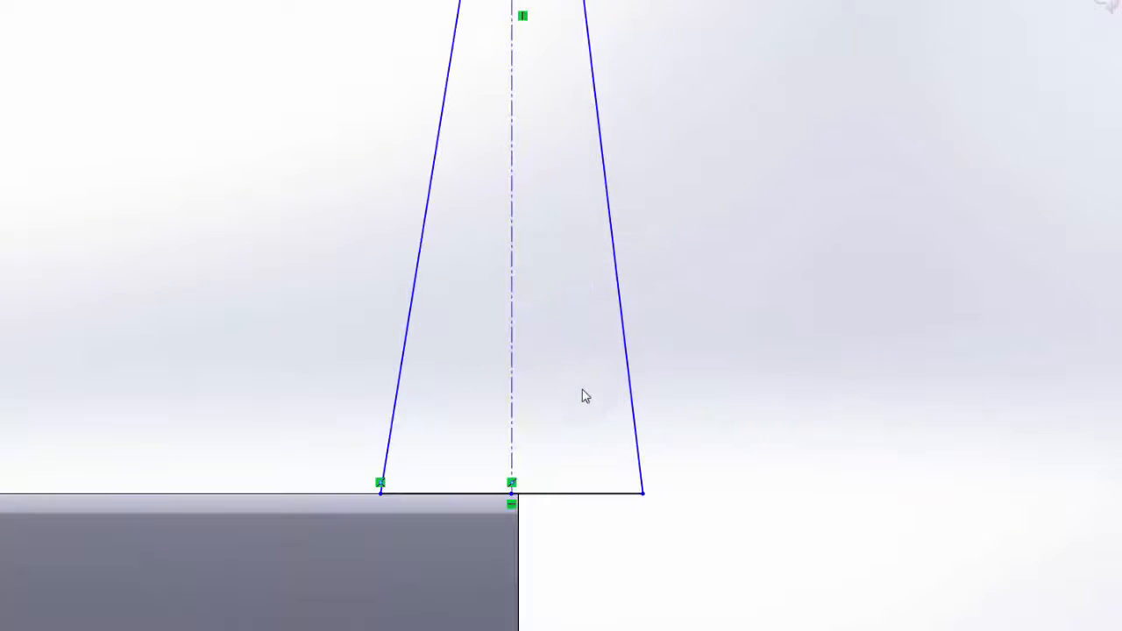
{"action": "left_click", "coordinate": [515, 351]}
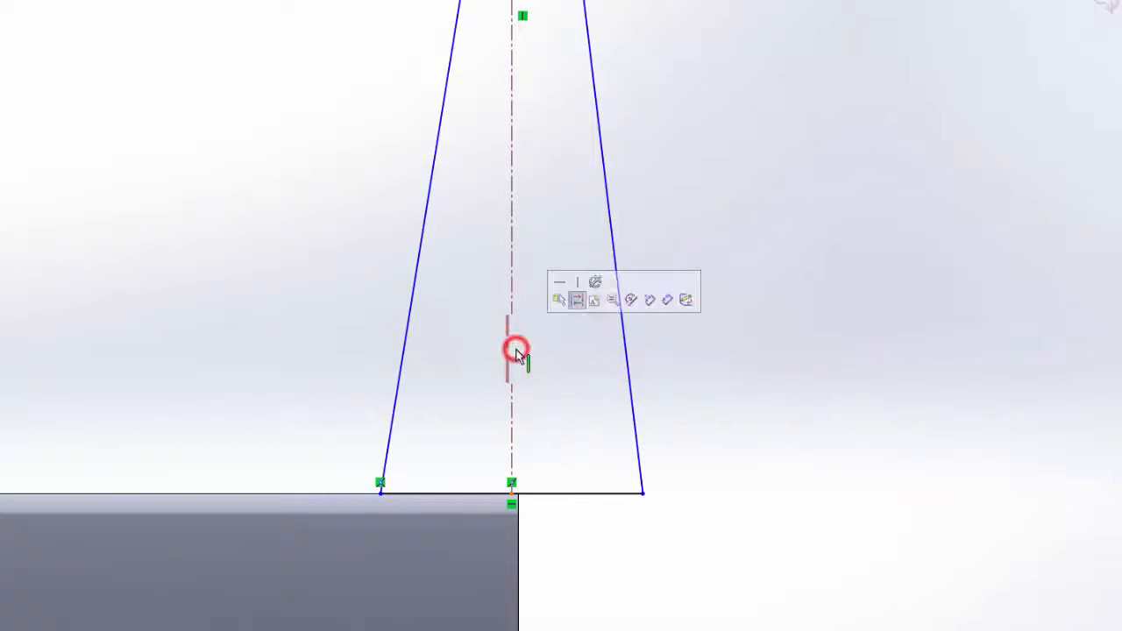
{"action": "left_click", "coordinate": [520, 562], "text": "ctrl"}
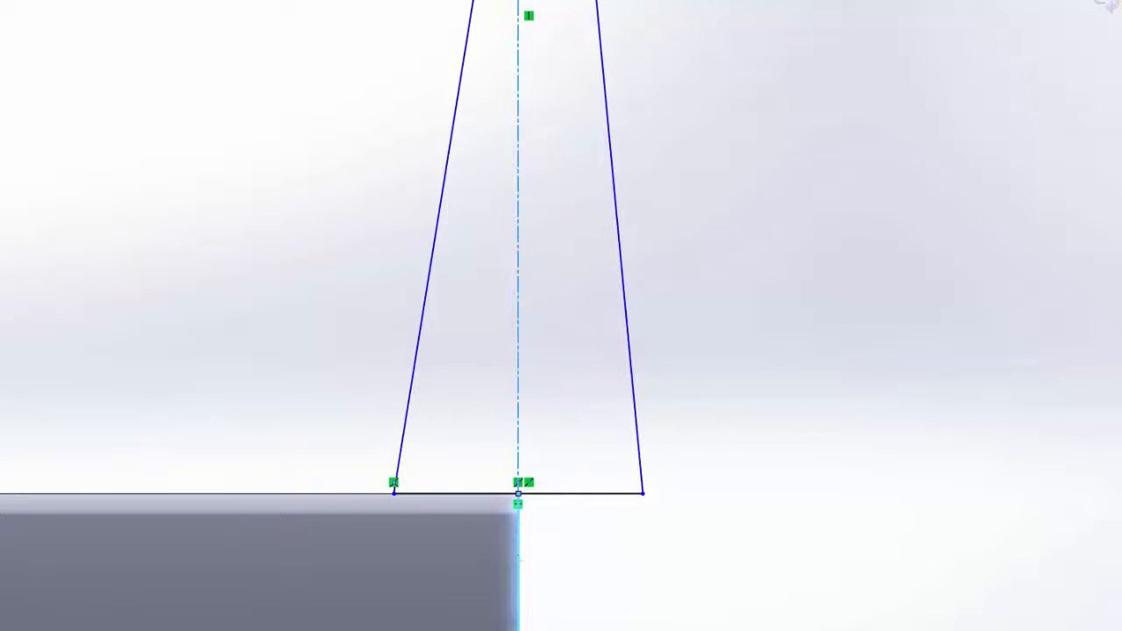
Step: Make the midpoint of the tooth profile's top line coincident with the vertical centerline
{"action": "scroll", "coordinate": [242, 311], "scroll_direction": "up", "scroll_amount": 6}
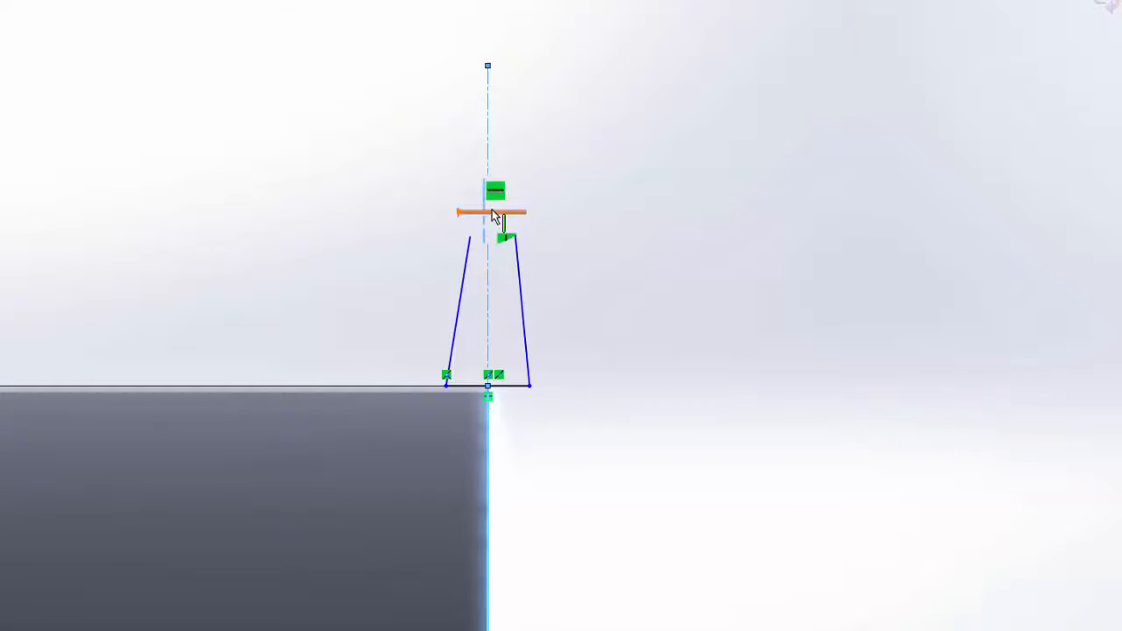
{"action": "right_click", "coordinate": [491, 212]}
{"action": "left_click", "coordinate": [557, 277]}
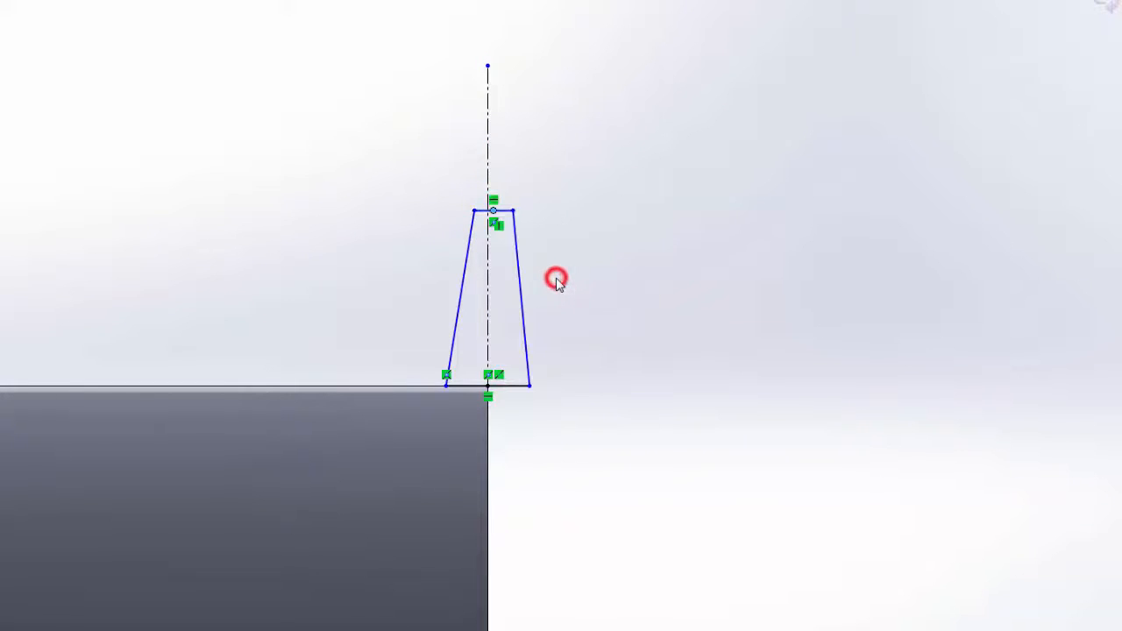
{"action": "left_click", "coordinate": [488, 266], "text": "ctrl"}
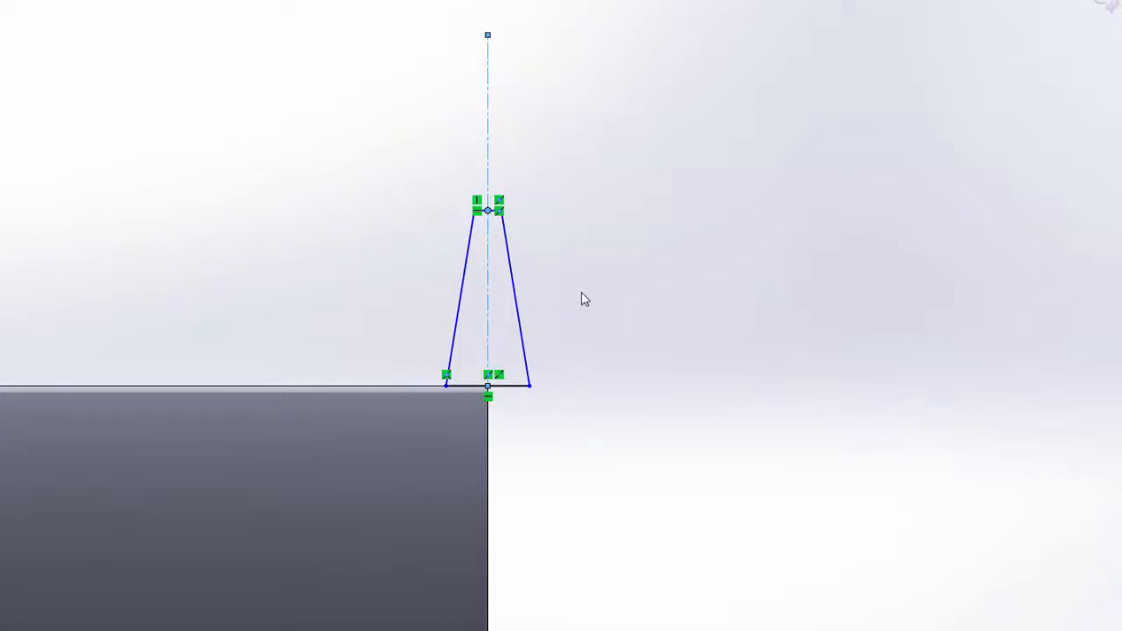
Step: Pull the tooth profile's upper right corner down and outward, making the tooth shorter and its top about 0.030 in wide
{"action": "scroll", "coordinate": [579, 254], "scroll_direction": "down", "scroll_amount": 4}
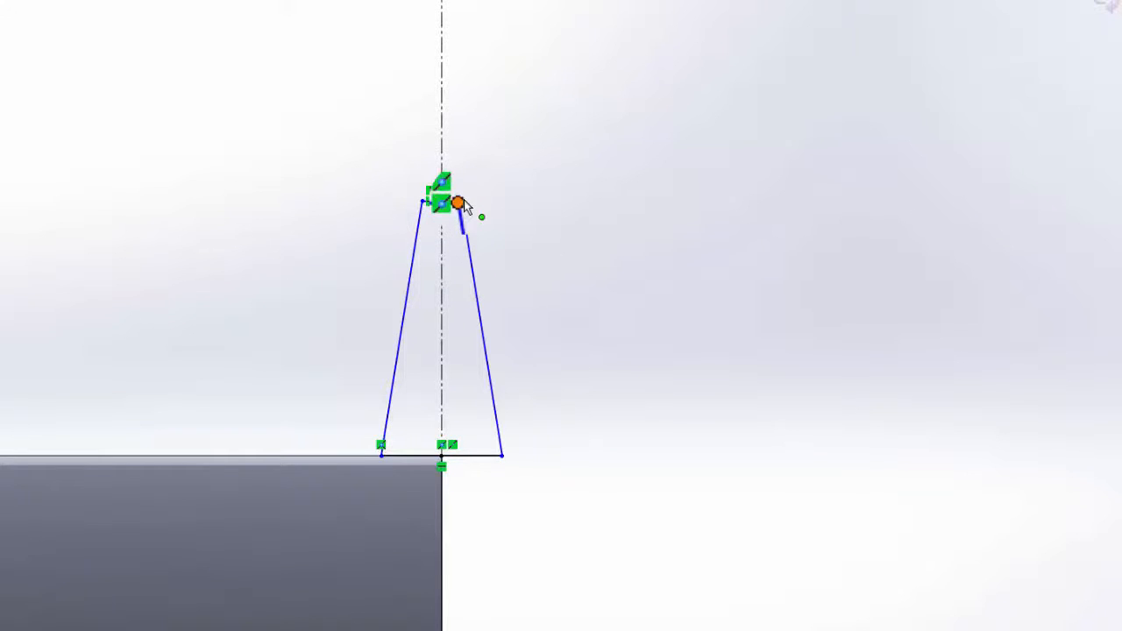
{"action": "mouse_move", "coordinate": [460, 202]}
{"action": "left_mouse_down"}
{"action": "mouse_move", "coordinate": [556, 207]}
{"action": "mouse_move", "coordinate": [493, 277]}
{"action": "mouse_move", "coordinate": [480, 247]}
{"action": "mouse_move", "coordinate": [477, 273]}
{"action": "left_mouse_up"}
{"action": "left_click", "coordinate": [531, 341]}
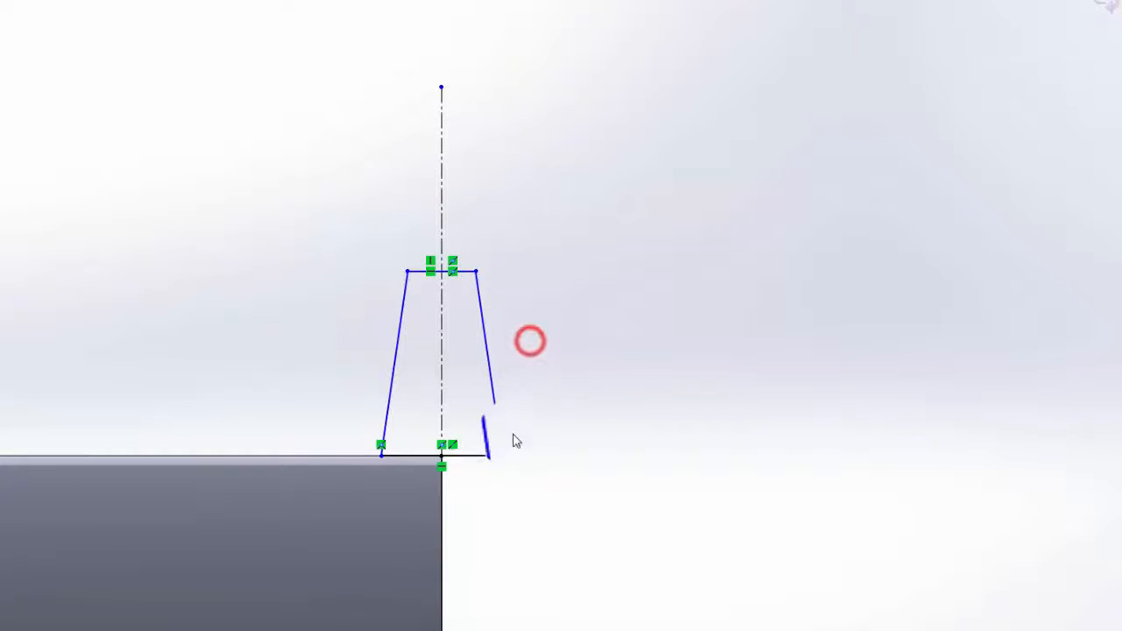
Step: Draw a horizontal centerline from the origin along the hub's axis to beyond its right end
{"action": "scroll", "coordinate": [476, 488], "scroll_direction": "down", "scroll_amount": 3}
{"action": "scroll", "coordinate": [461, 488], "scroll_direction": "up", "scroll_amount": 4}
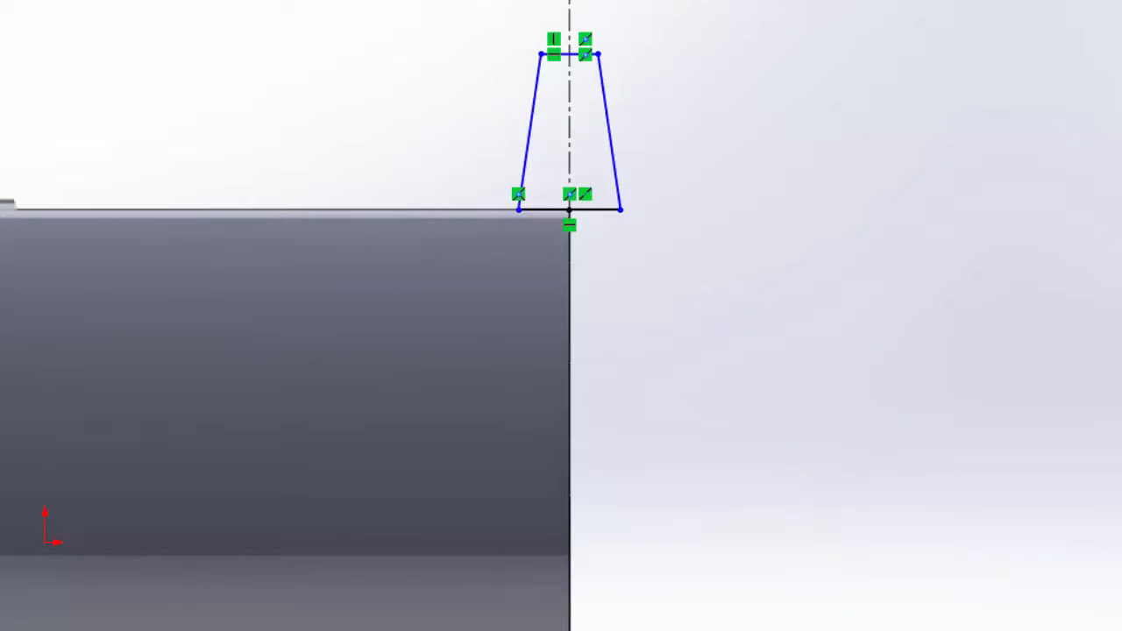
{"action": "left_click", "coordinate": [48, 544]}
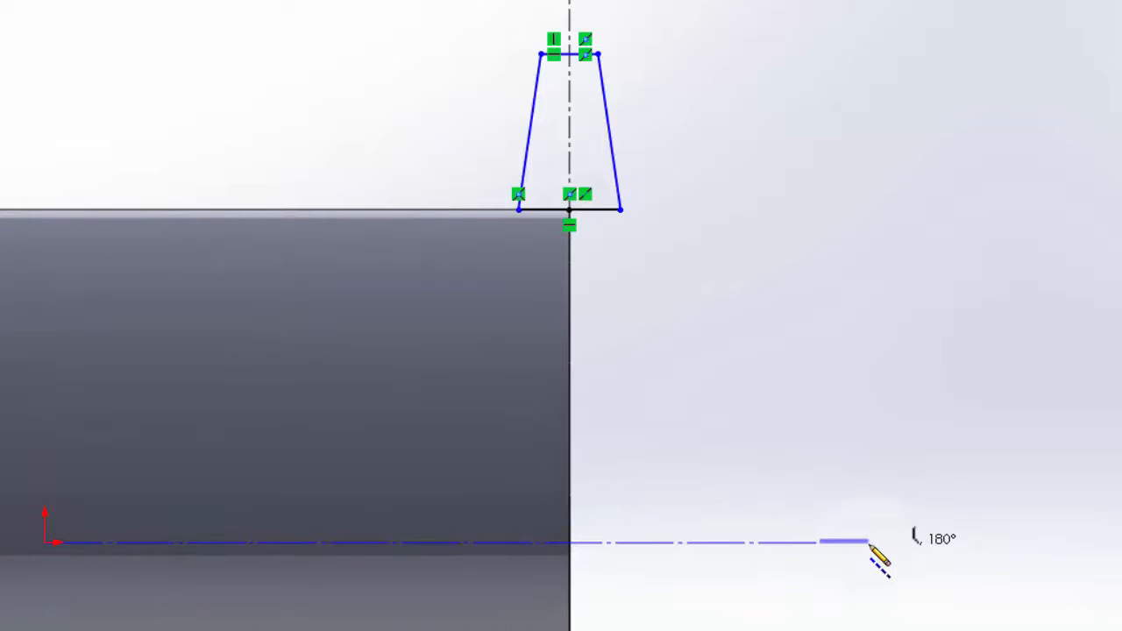
{"action": "left_click", "coordinate": [870, 543]}
{"action": "key", "text": "Escape"}
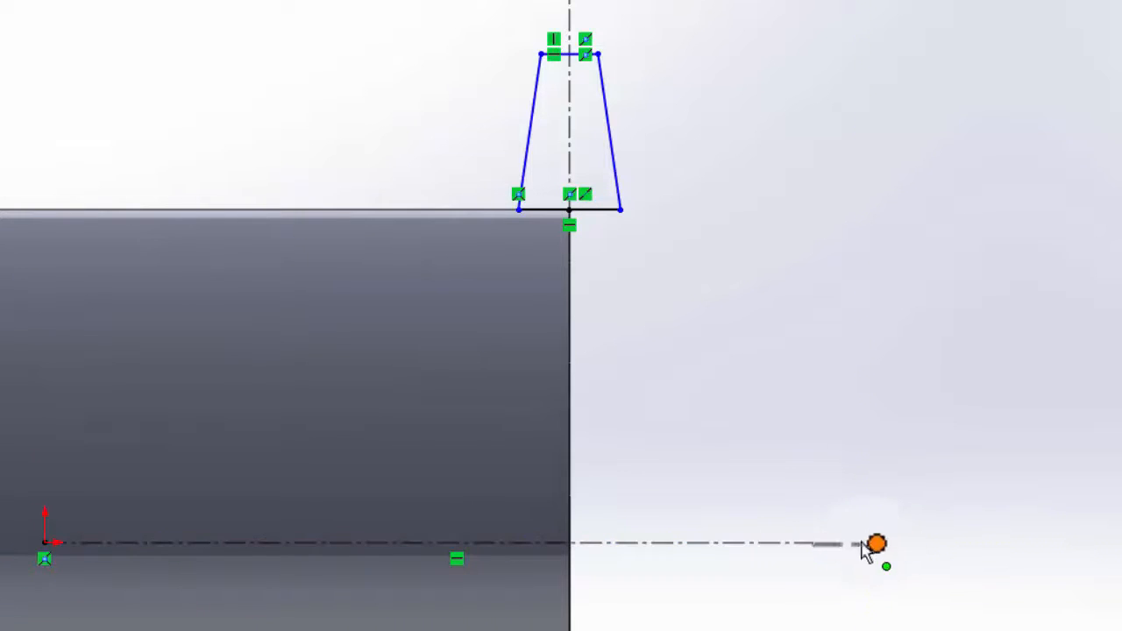
Step: Dimension the tooth profile's top line to the horizontal centerline as a doubled diameter distance of 0.553 in
{"action": "scroll", "coordinate": [604, 108], "scroll_direction": "up", "scroll_amount": 3}
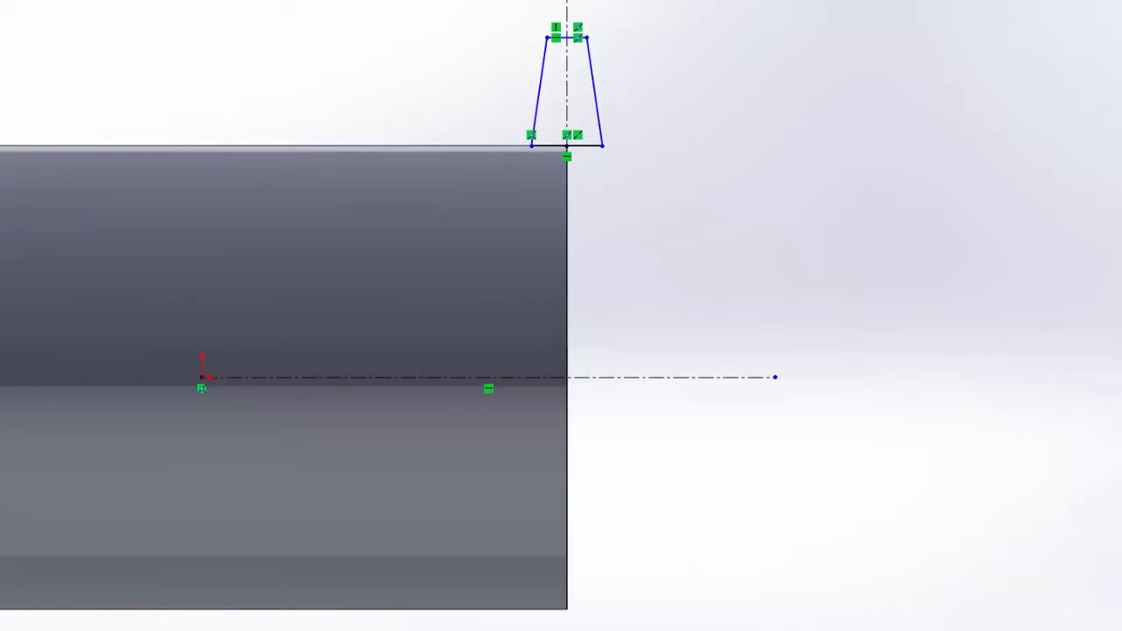
{"action": "left_click", "coordinate": [571, 39]}
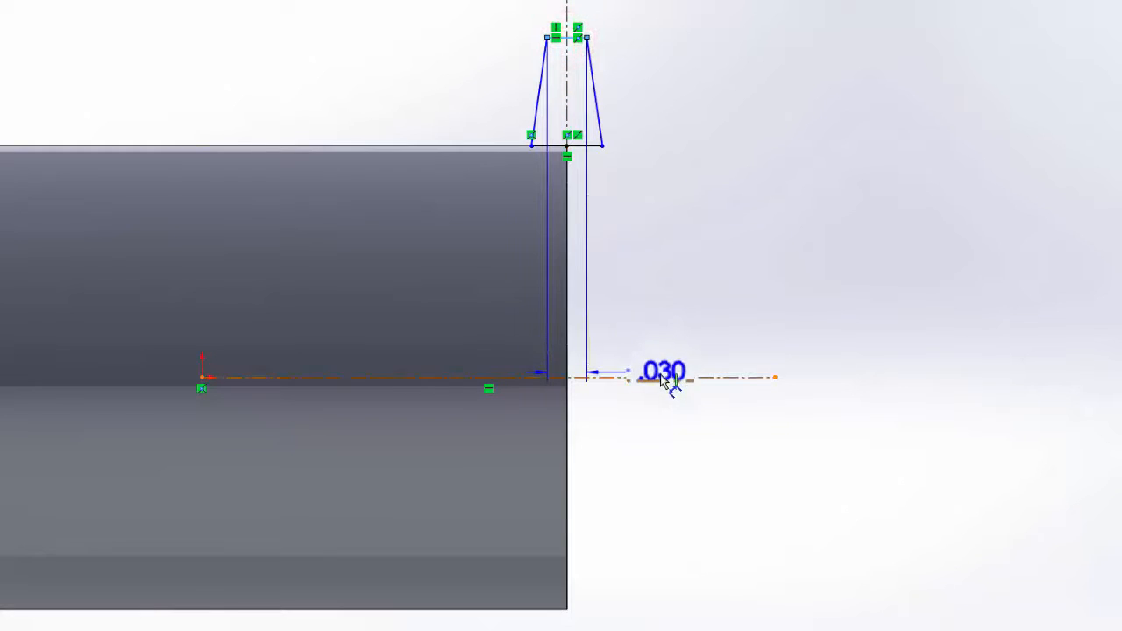
{"action": "left_click", "coordinate": [661, 377]}
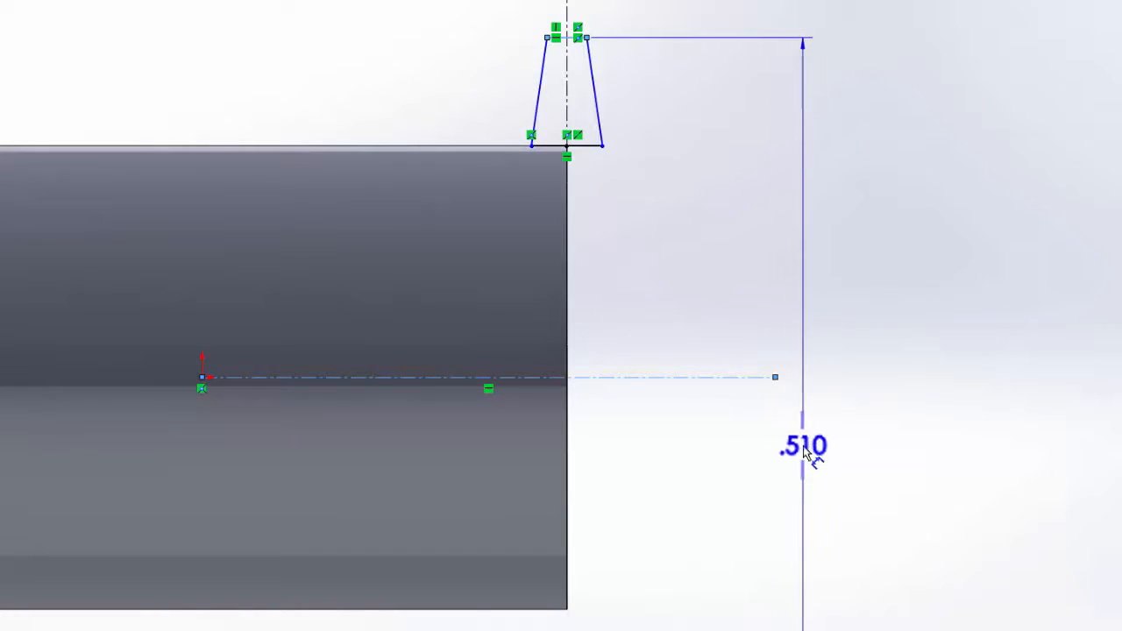
{"action": "left_click", "coordinate": [804, 449]}
{"action": "type", "text": "."}
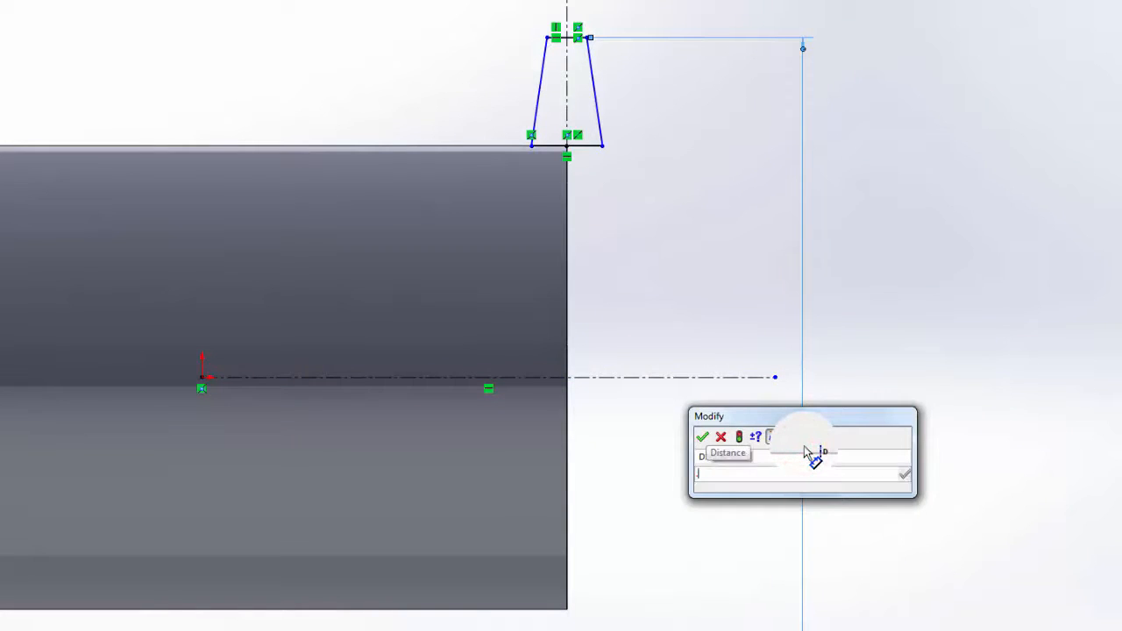
{"action": "type", "text": "553"}
{"action": "key", "text": "Return"}
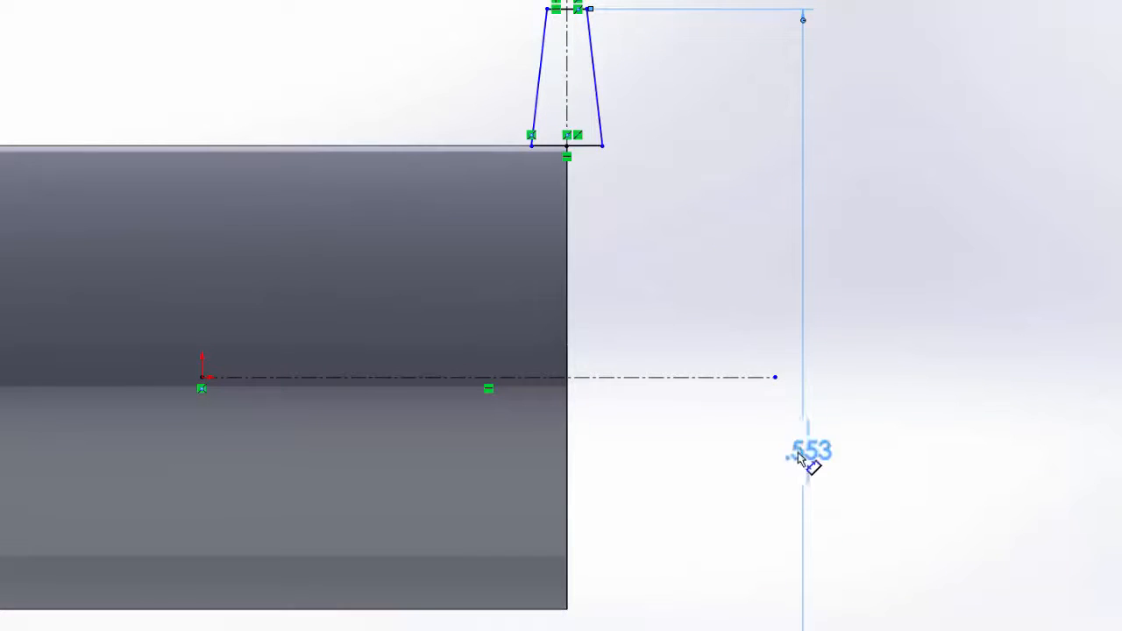
Step: Dimension the tooth profile's base line below the profile and set its width to 0.069 in
{"action": "key", "text": "f"}
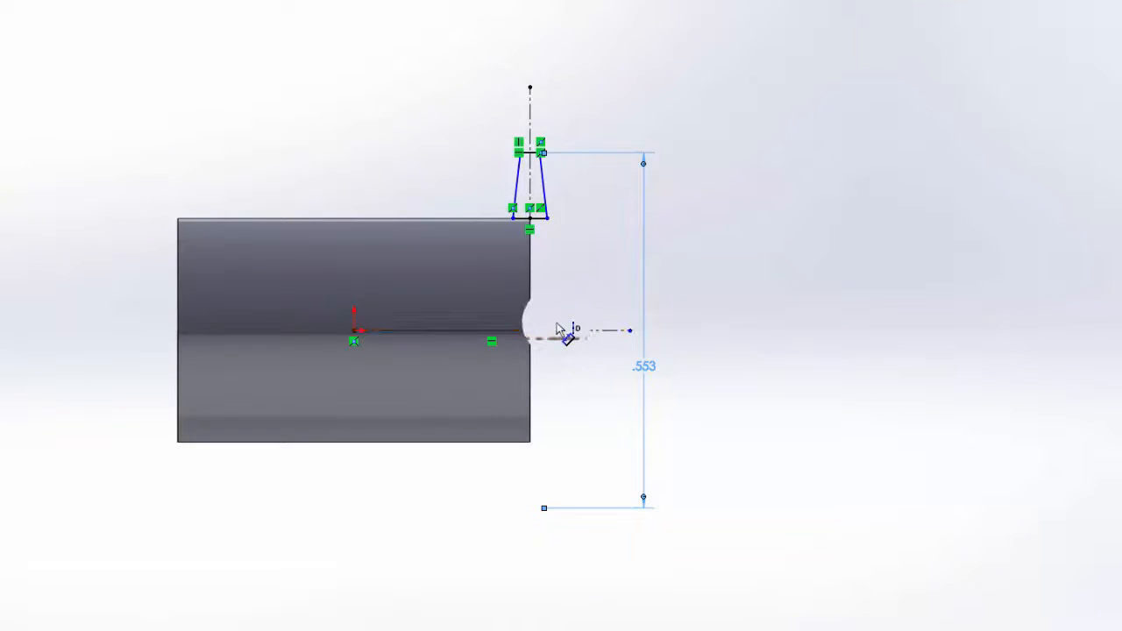
{"action": "scroll", "coordinate": [567, 330], "scroll_direction": "down", "scroll_amount": 3}
{"action": "scroll", "coordinate": [568, 135], "scroll_direction": "down", "scroll_amount": 2}
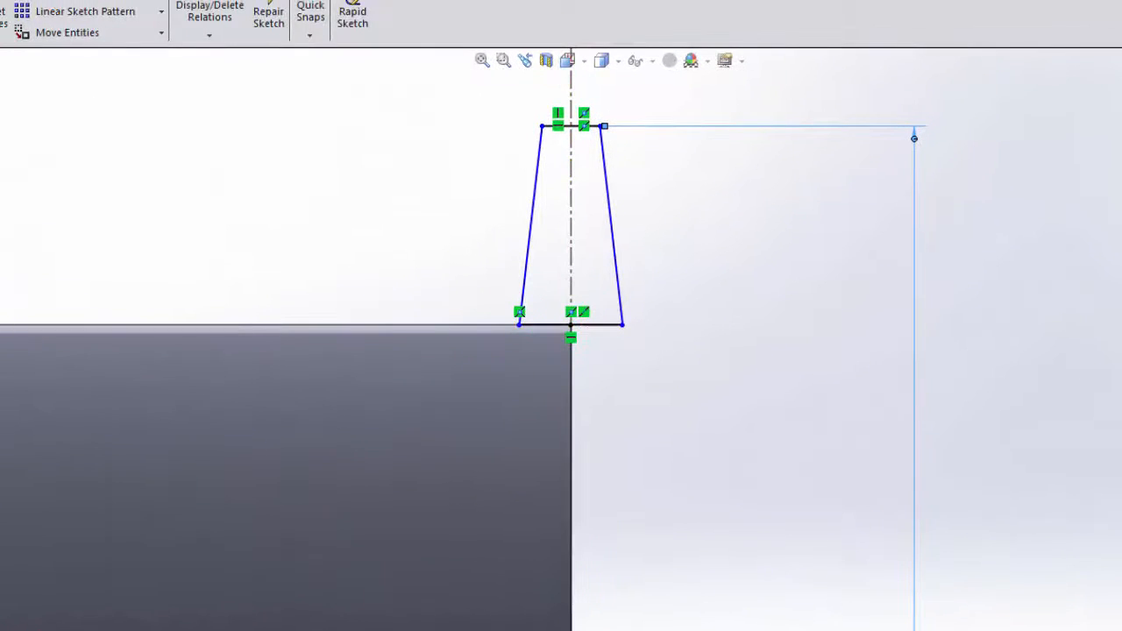
{"action": "left_click", "coordinate": [607, 324]}
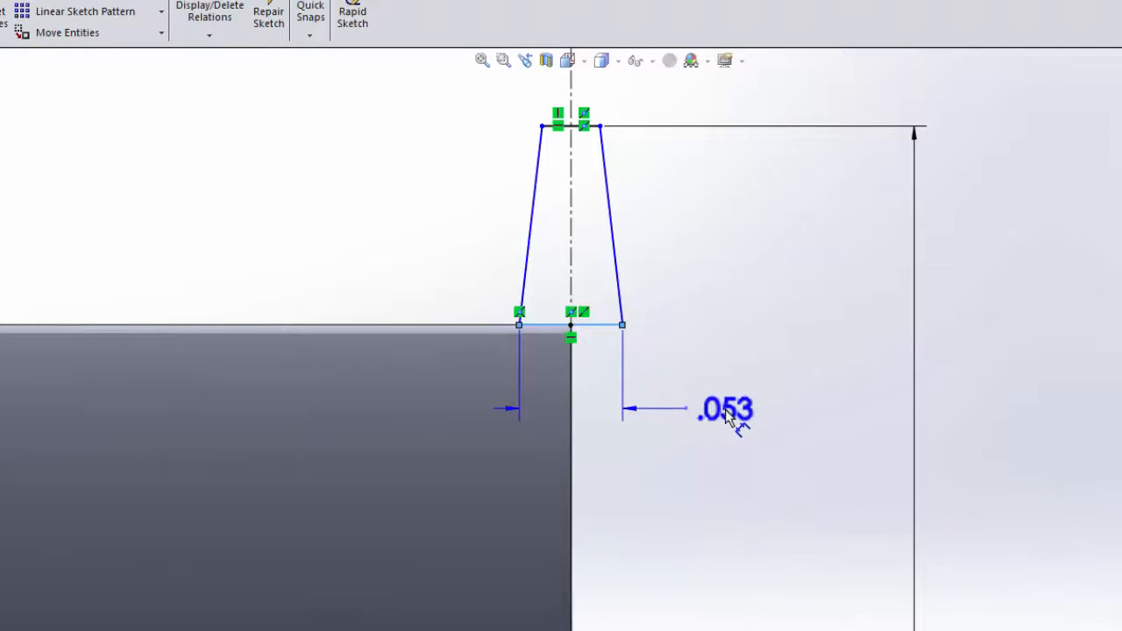
{"action": "left_click", "coordinate": [725, 410]}
{"action": "type", "text": ".0"}
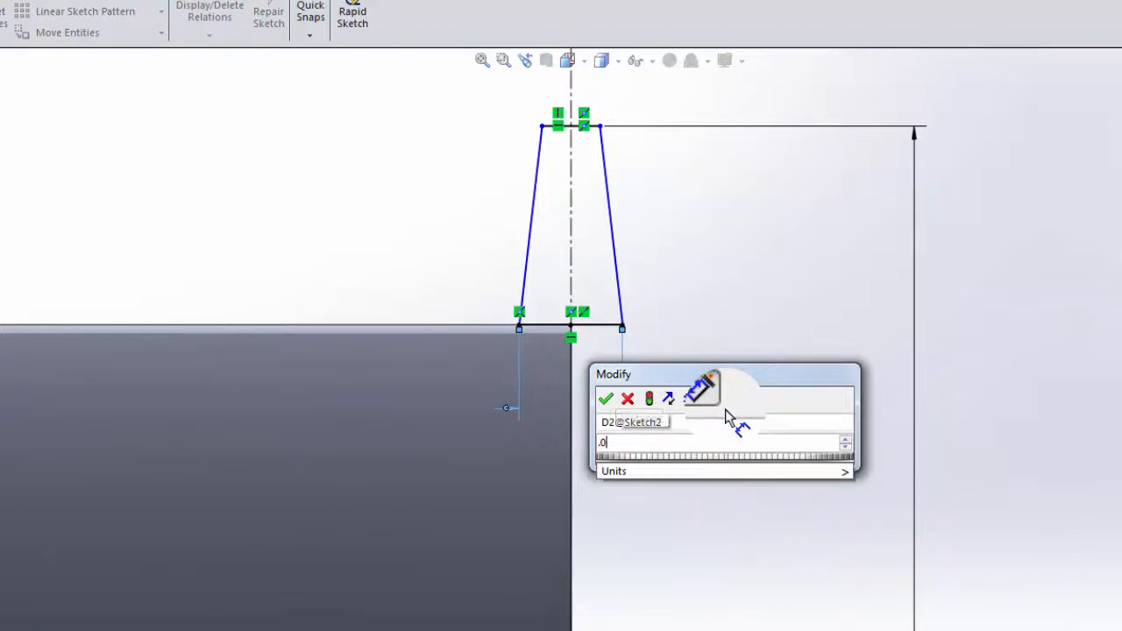
{"action": "type", "text": "69"}
{"action": "key", "text": "Return"}
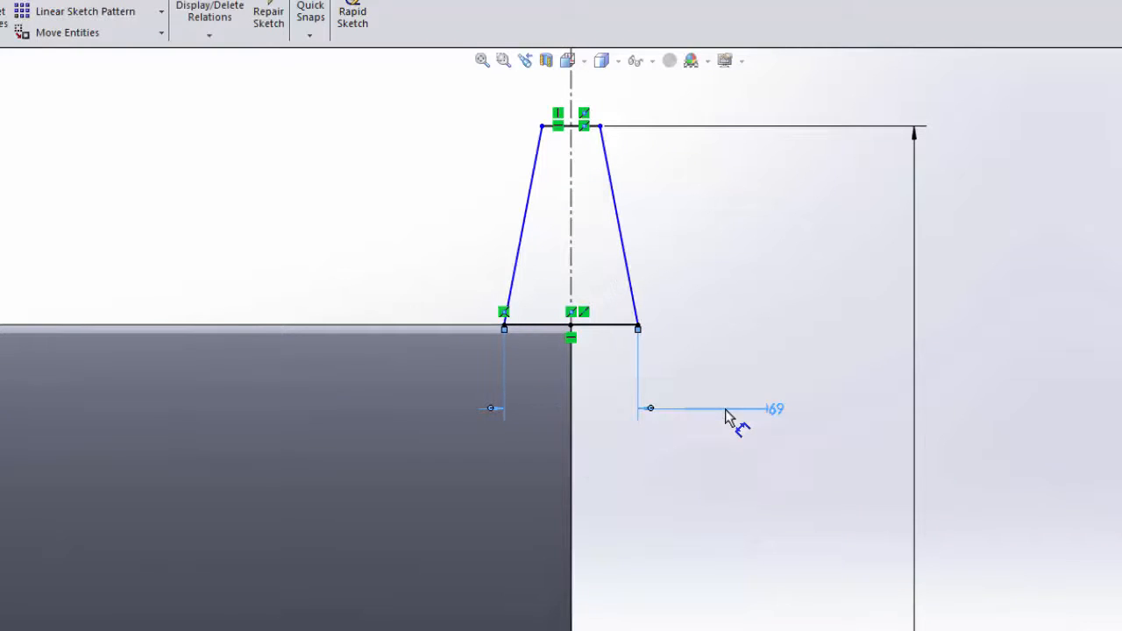
Step: Dimension the tooth profile's top line above the profile, set its width to 0.05 in, and finish the sketch
{"action": "left_click", "coordinate": [575, 123]}
{"action": "left_click", "coordinate": [716, 92]}
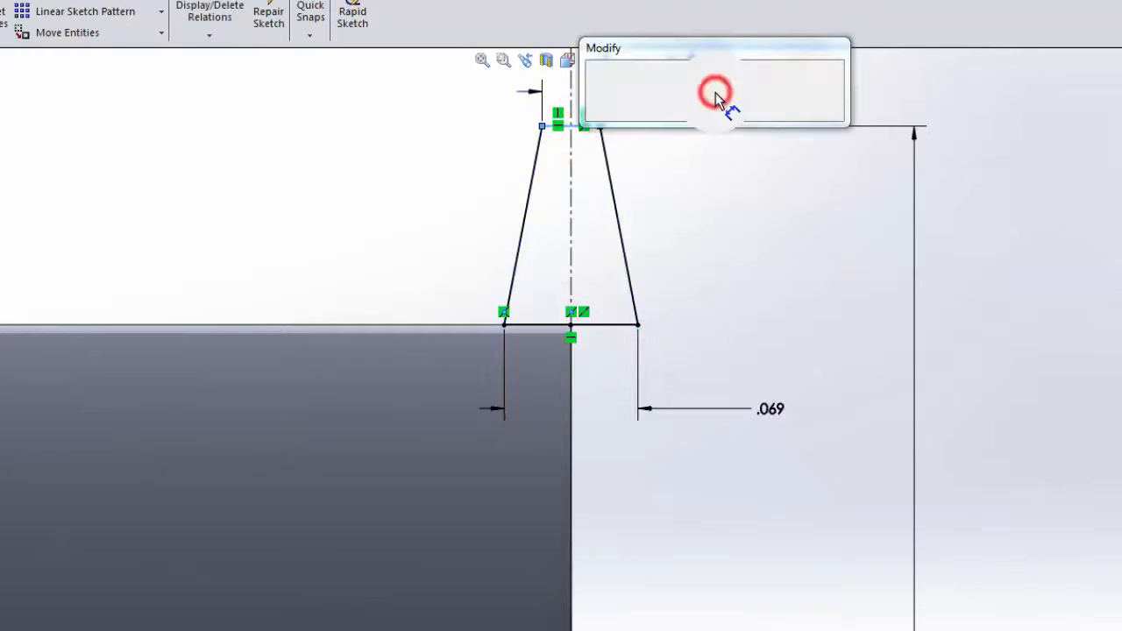
{"action": "type", "text": ".05"}
{"action": "key", "text": "Return"}
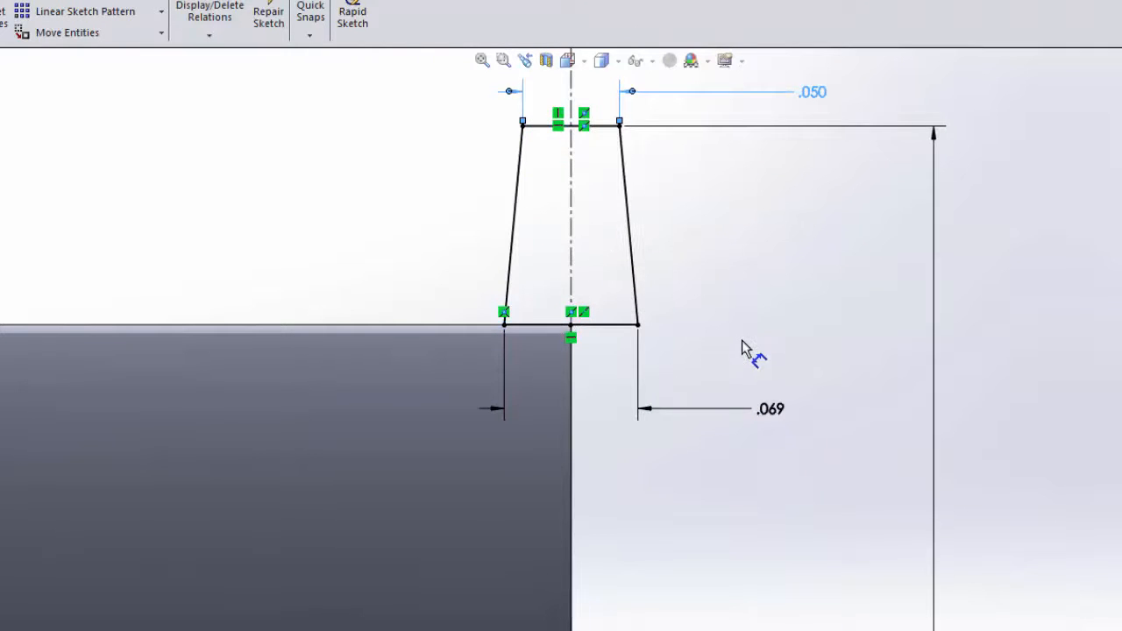
{"action": "scroll", "coordinate": [741, 340], "scroll_direction": "up", "scroll_amount": 2}
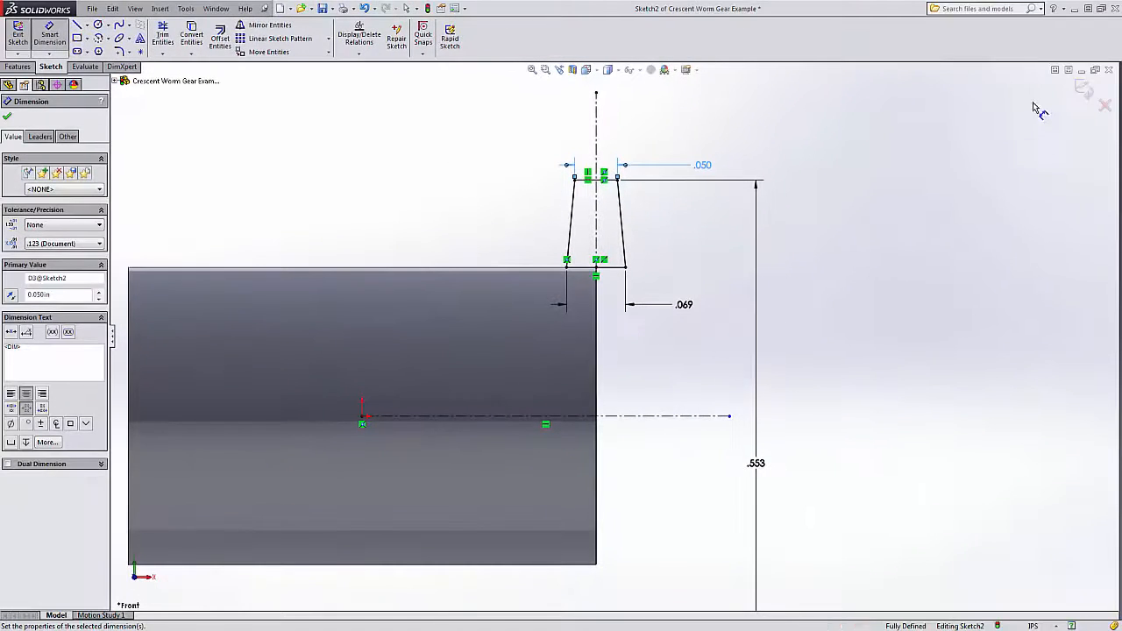
{"action": "left_click", "coordinate": [1086, 91]}
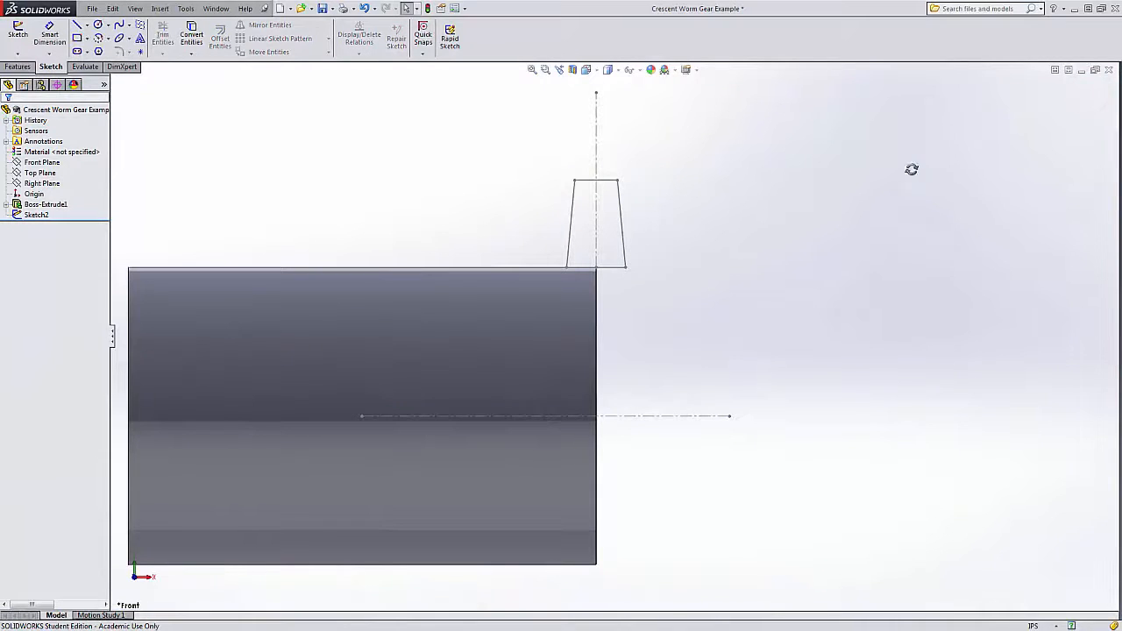
Step: Start a Helix and Spiral curve on the hub's end face near the tooth profile, converting the face's outer circular edge into its base circle
{"action": "middle_click_drag", "start_coordinate": [912, 169], "coordinate": [868, 196]}
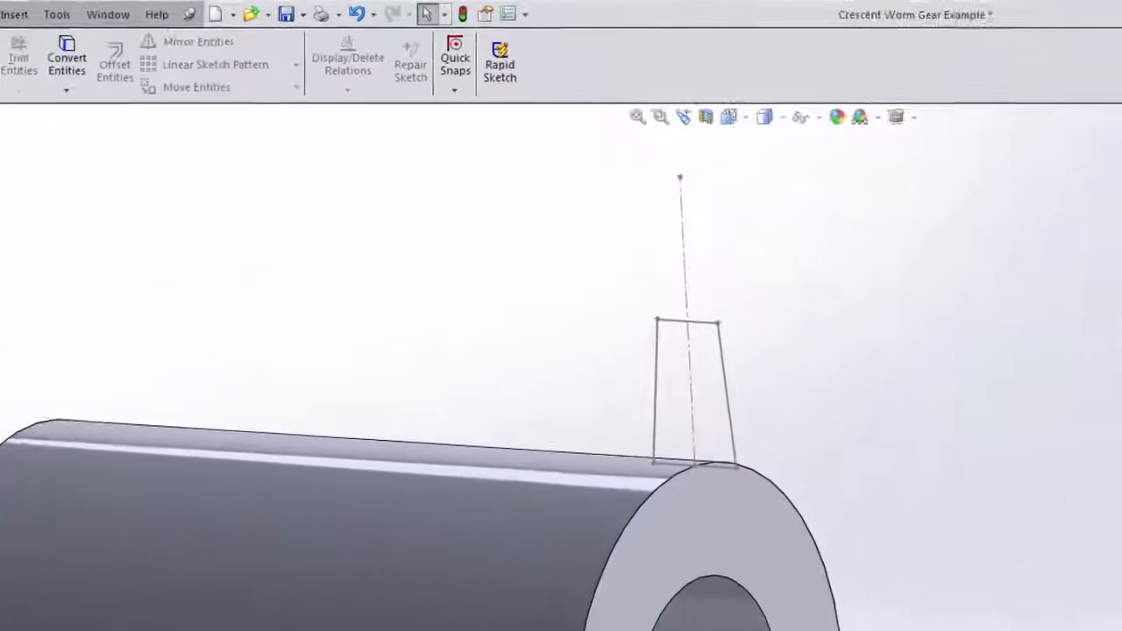
{"action": "left_click", "coordinate": [564, 83]}
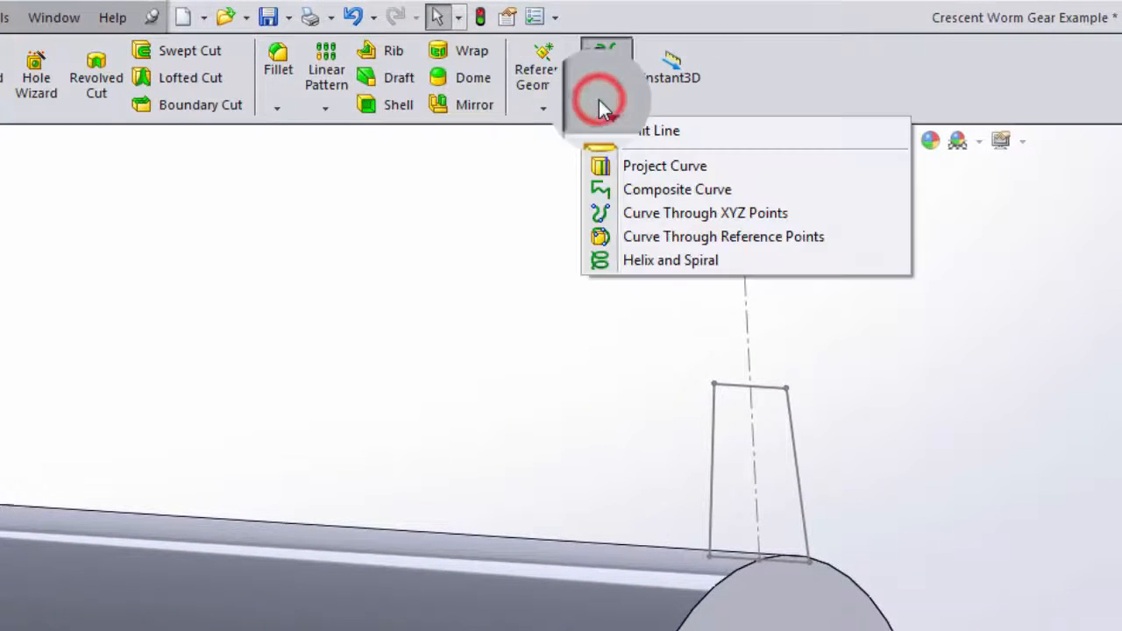
{"action": "left_click", "coordinate": [661, 267]}
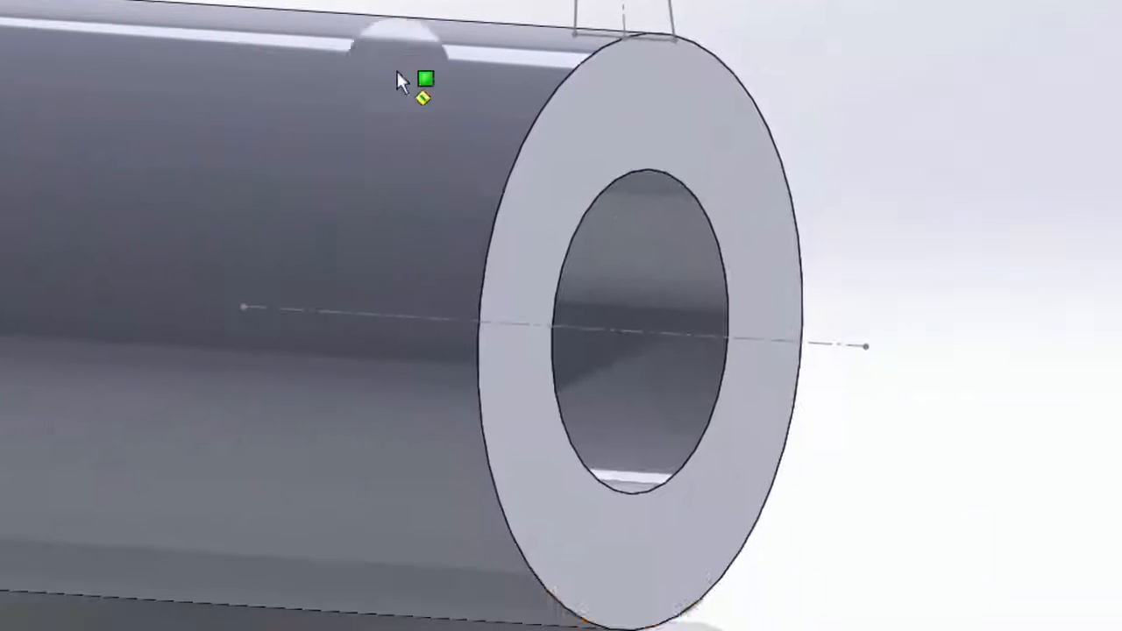
{"action": "left_click", "coordinate": [679, 118]}
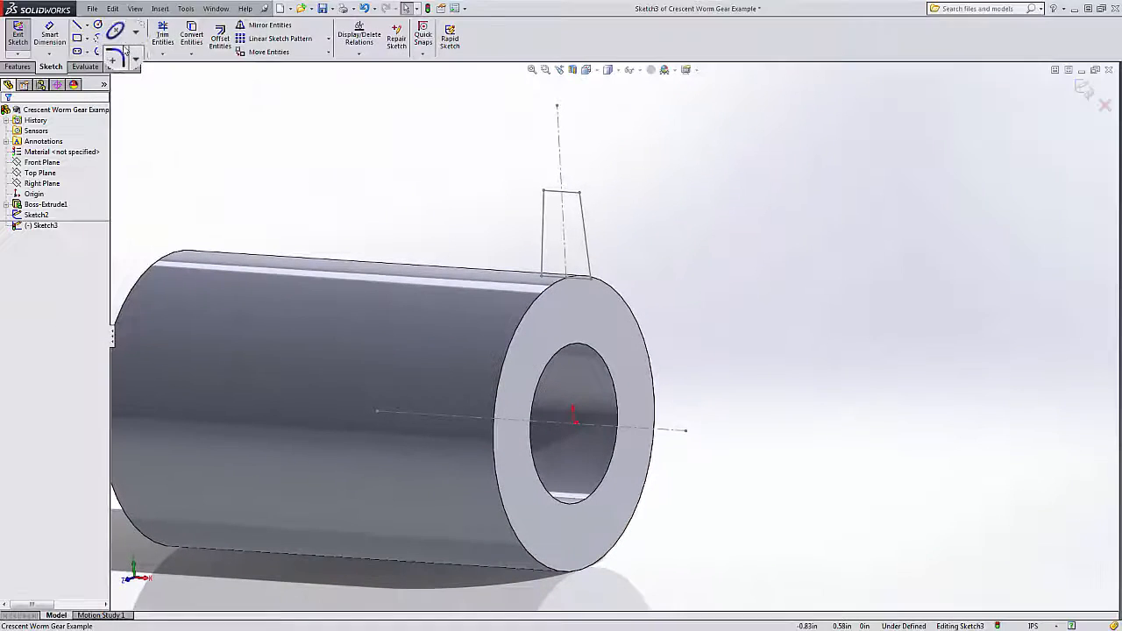
{"action": "left_click", "coordinate": [192, 34]}
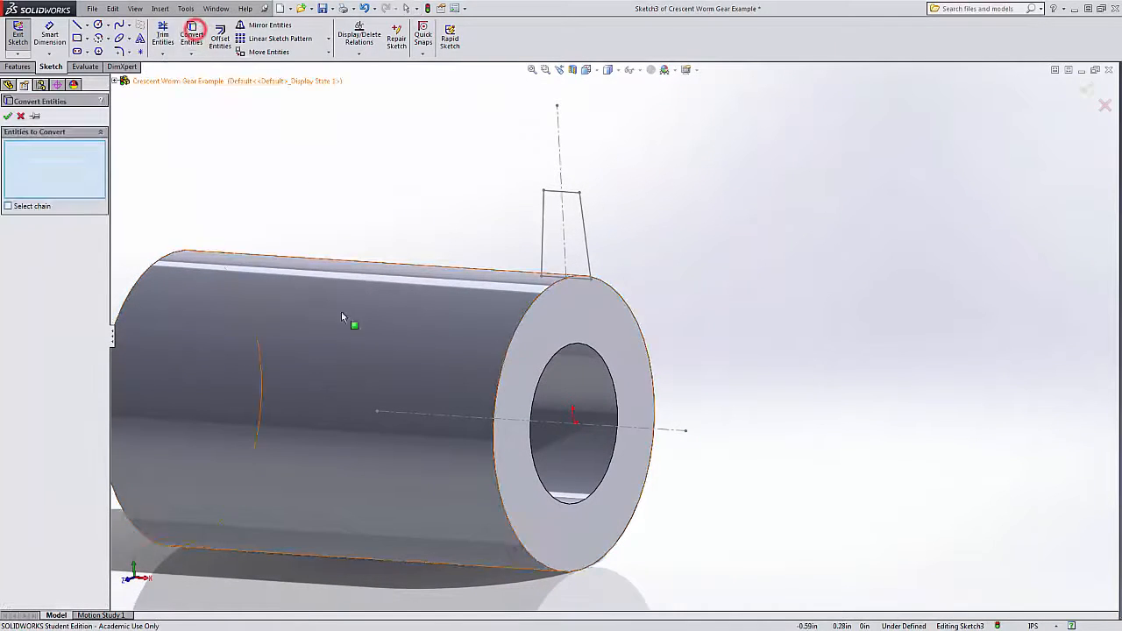
{"action": "left_click", "coordinate": [634, 317]}
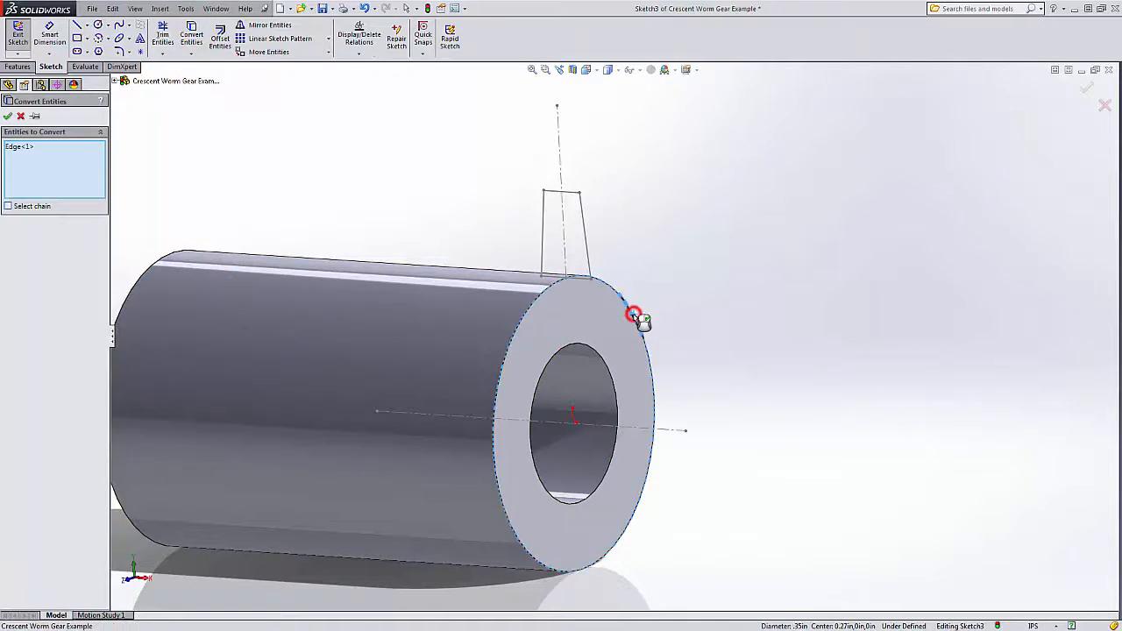
{"action": "left_click", "coordinate": [10, 119]}
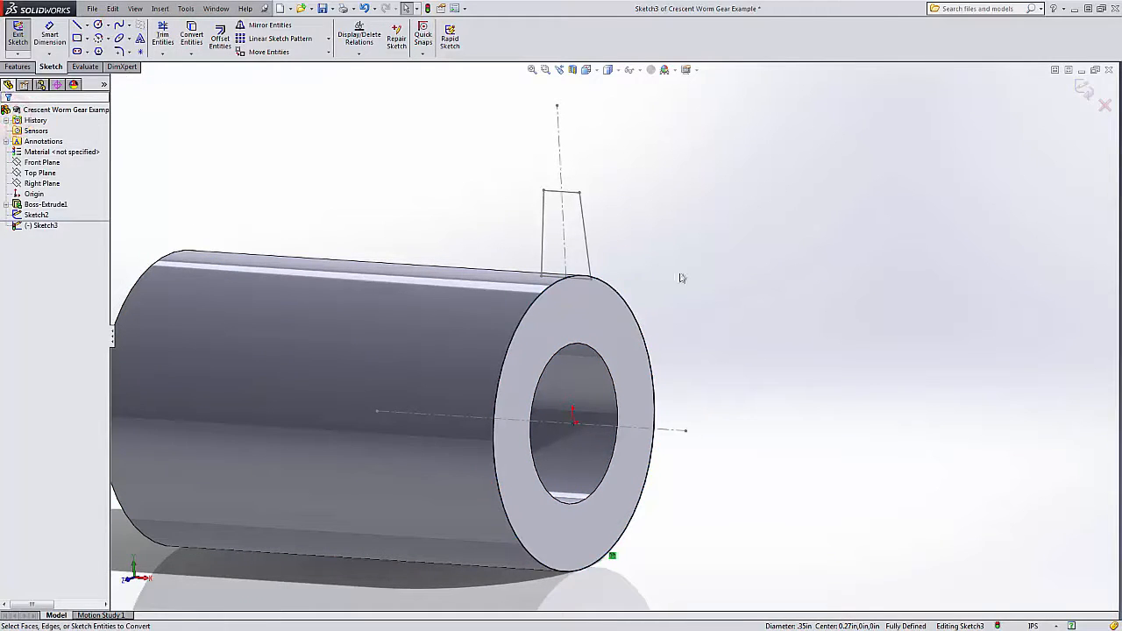
{"action": "left_click", "coordinate": [1088, 90]}
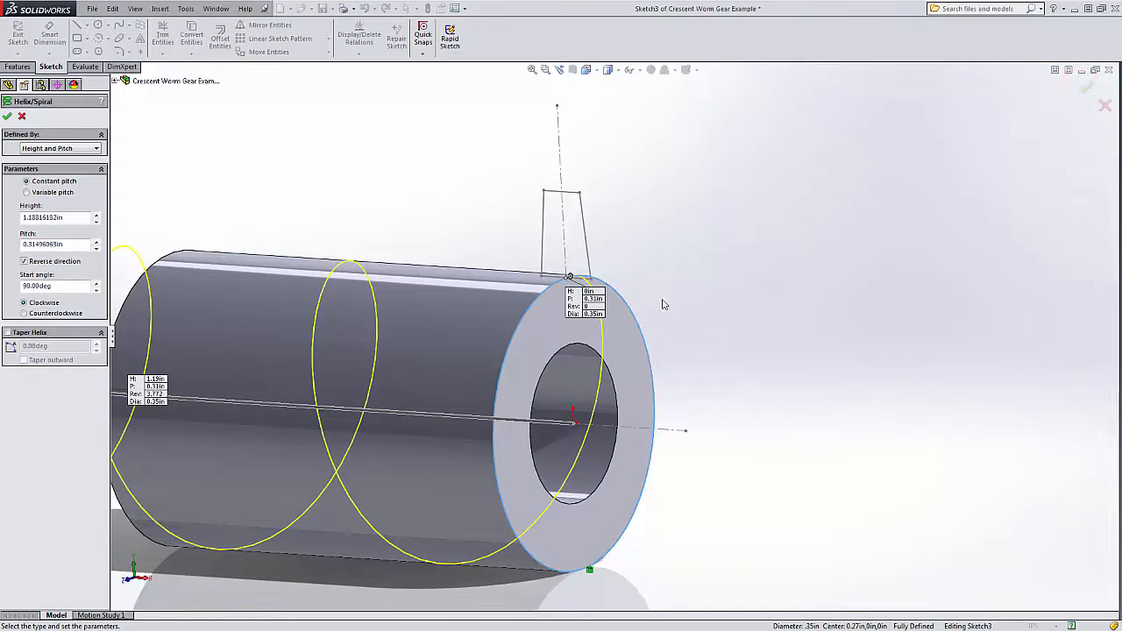
Step: Define the helix with a constant pitch of 0.145 in and a height of 0.548 in, and create it
{"action": "scroll", "coordinate": [478, 294], "scroll_direction": "up", "scroll_amount": 3}
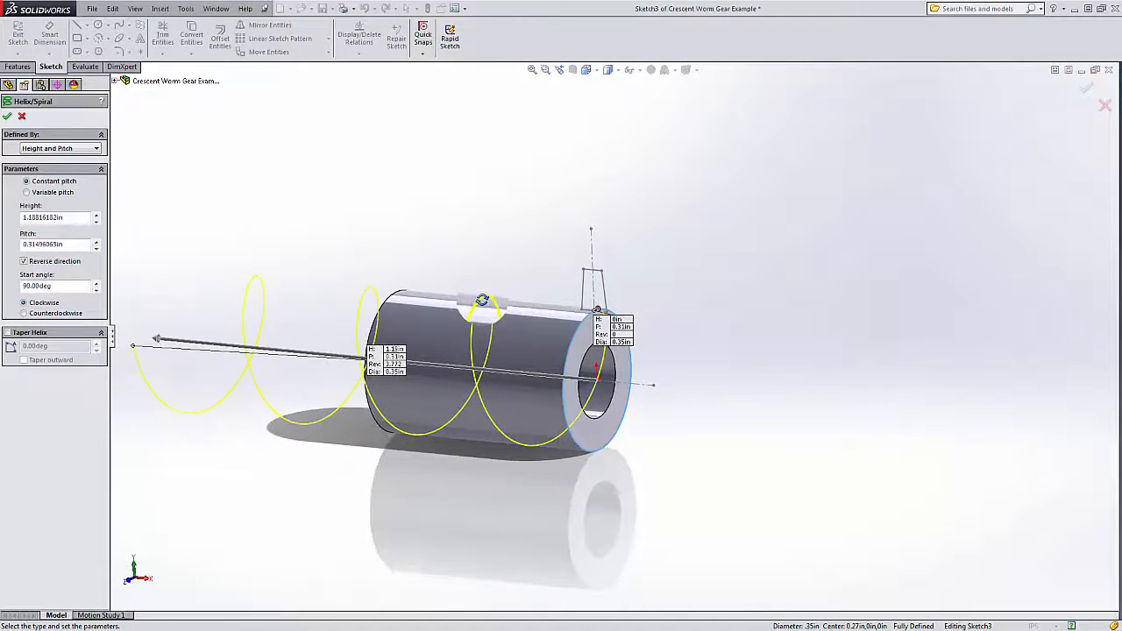
{"action": "scroll", "coordinate": [478, 293], "scroll_direction": "down", "scroll_amount": 3}
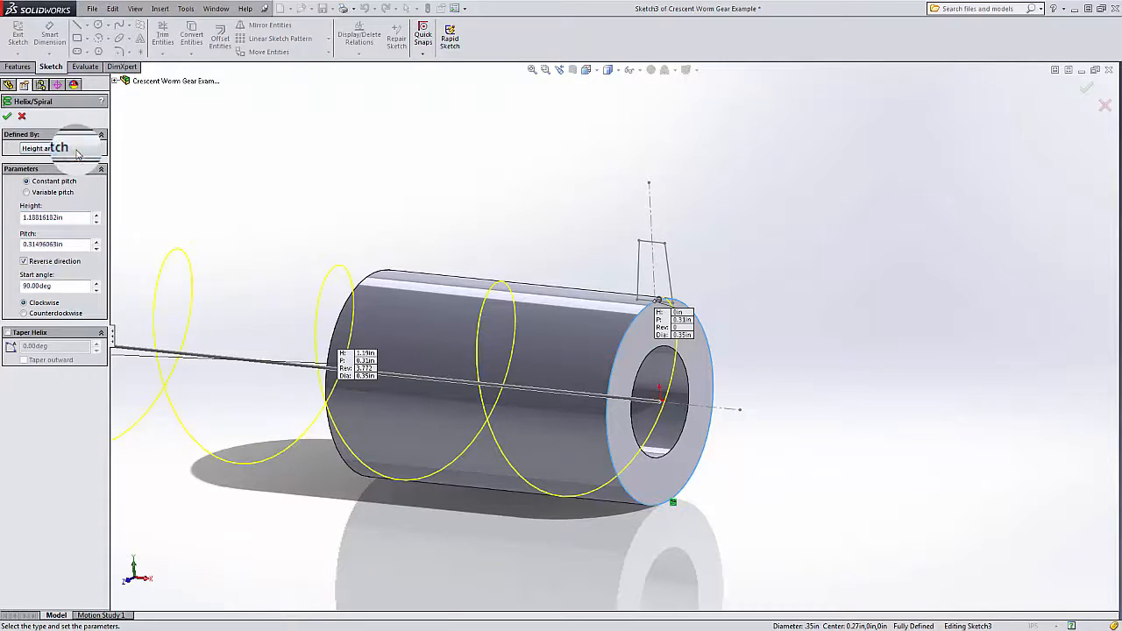
{"action": "double_click", "coordinate": [79, 245]}
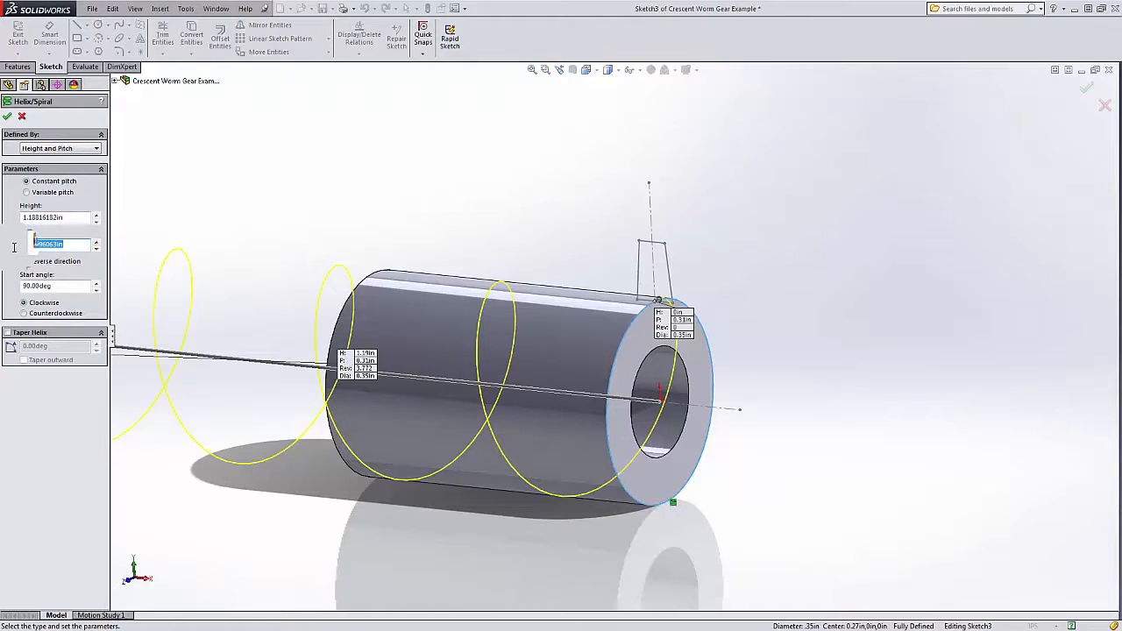
{"action": "type", "text": ".145"}
{"action": "key", "text": "Tab"}
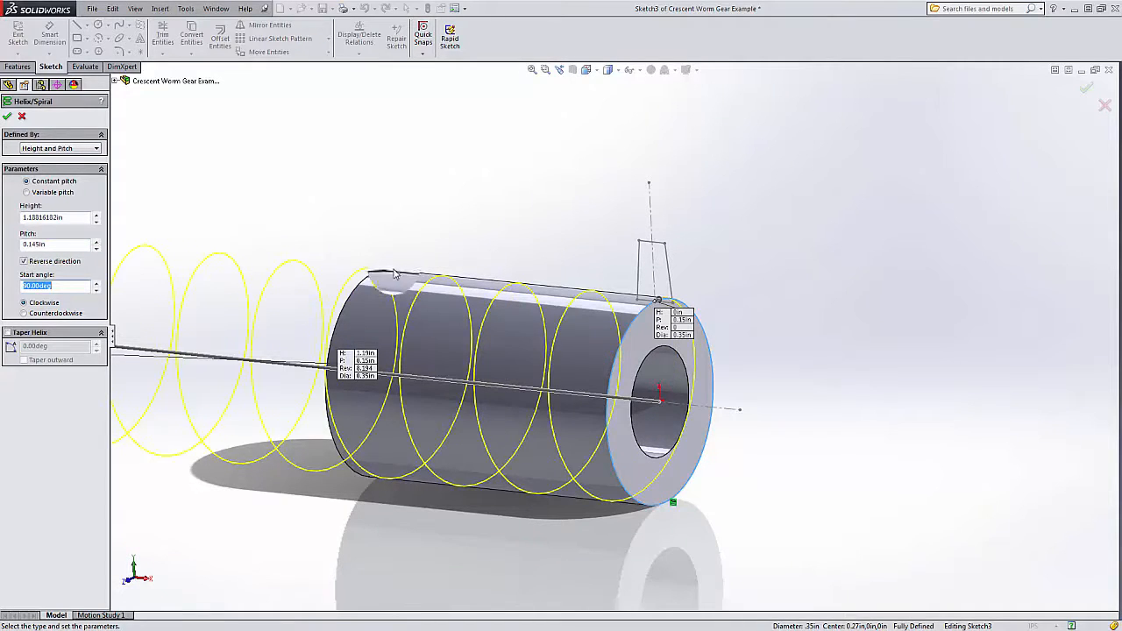
{"action": "double_click", "coordinate": [74, 219]}
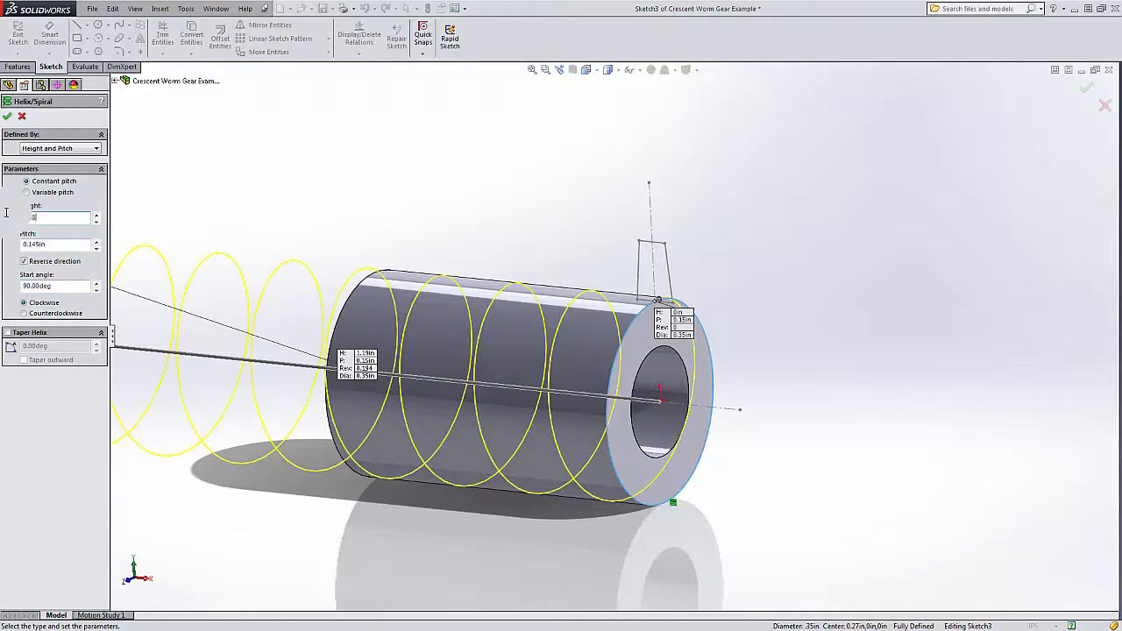
{"action": "key", "text": "Return"}
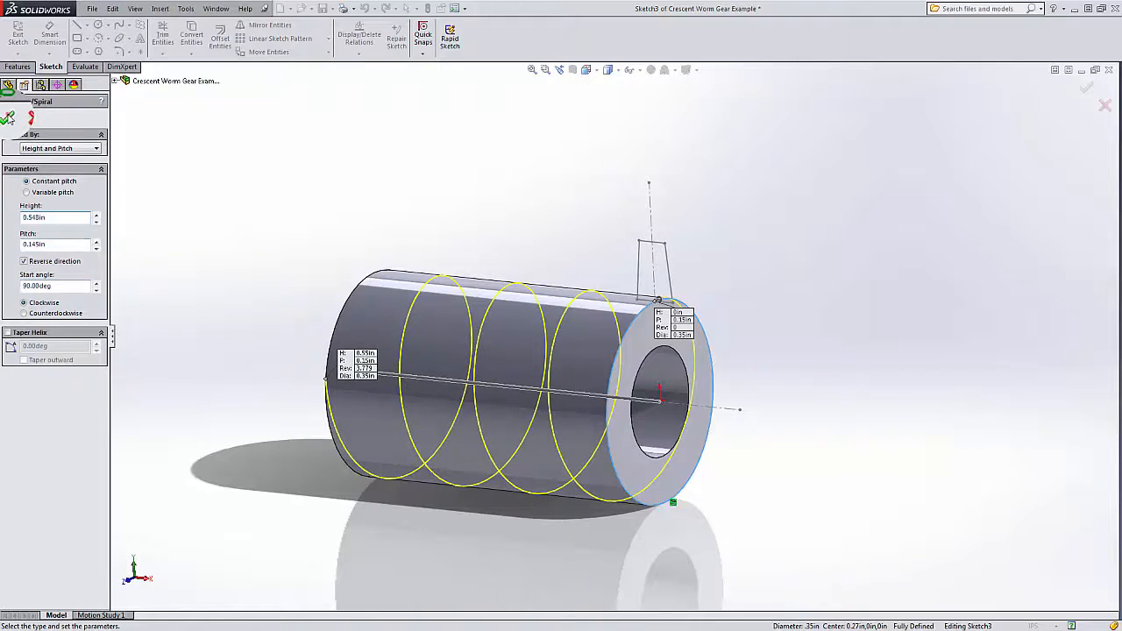
{"action": "left_click", "coordinate": [8, 118]}
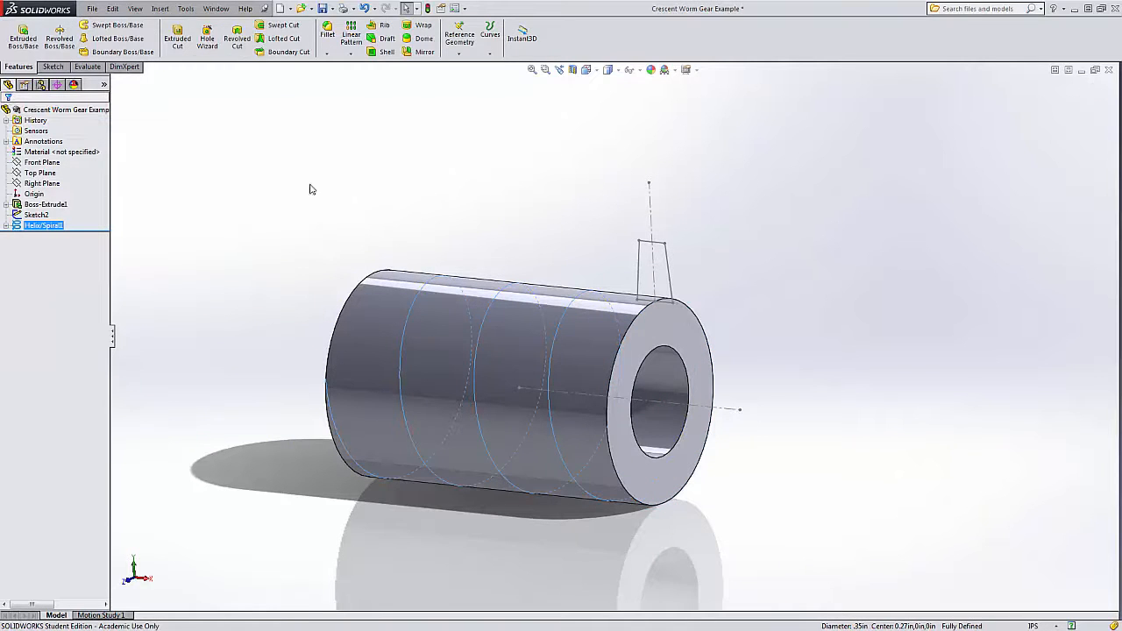
Step: Create a swept boss using the tooth profile sketch as the profile and the helix as the path
{"action": "left_click", "coordinate": [420, 221]}
{"action": "middle_click_drag", "start_coordinate": [423, 219], "coordinate": [454, 218]}
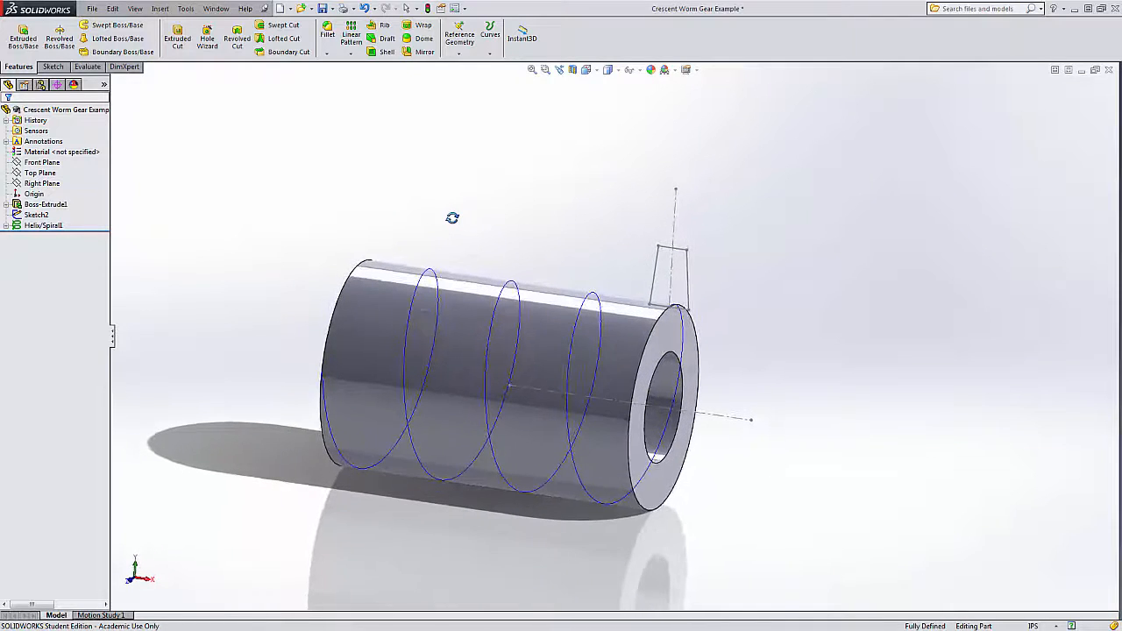
{"action": "scroll", "coordinate": [410, 208], "scroll_direction": "down", "scroll_amount": 1}
{"action": "left_click", "coordinate": [42, 216]}
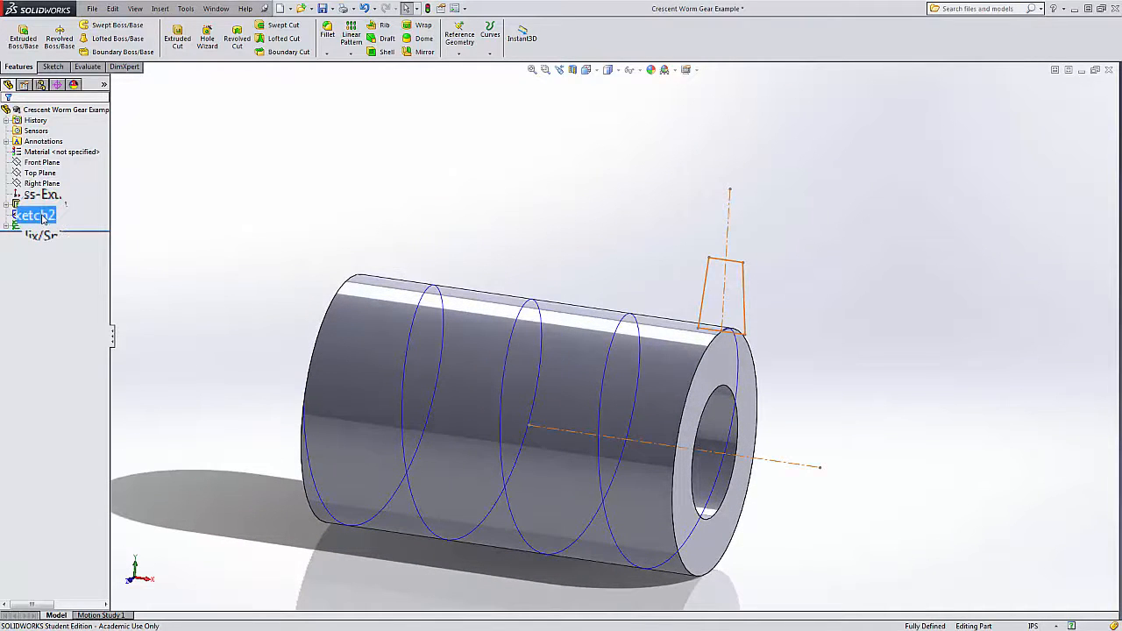
{"action": "left_click", "coordinate": [43, 217]}
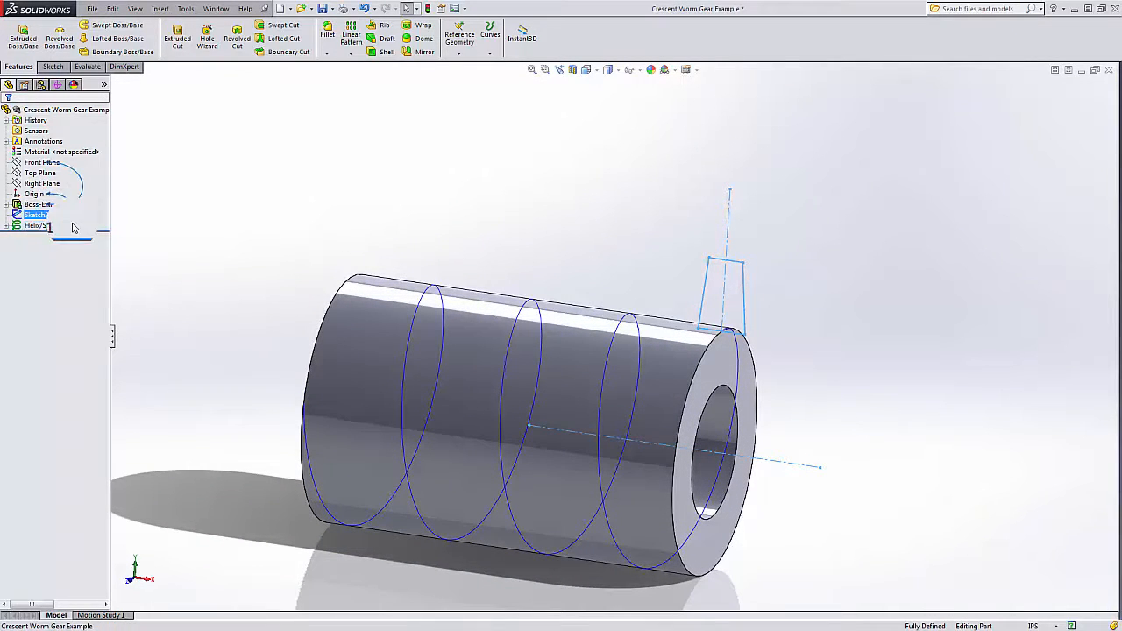
{"action": "left_click", "coordinate": [42, 225], "text": "ctrl"}
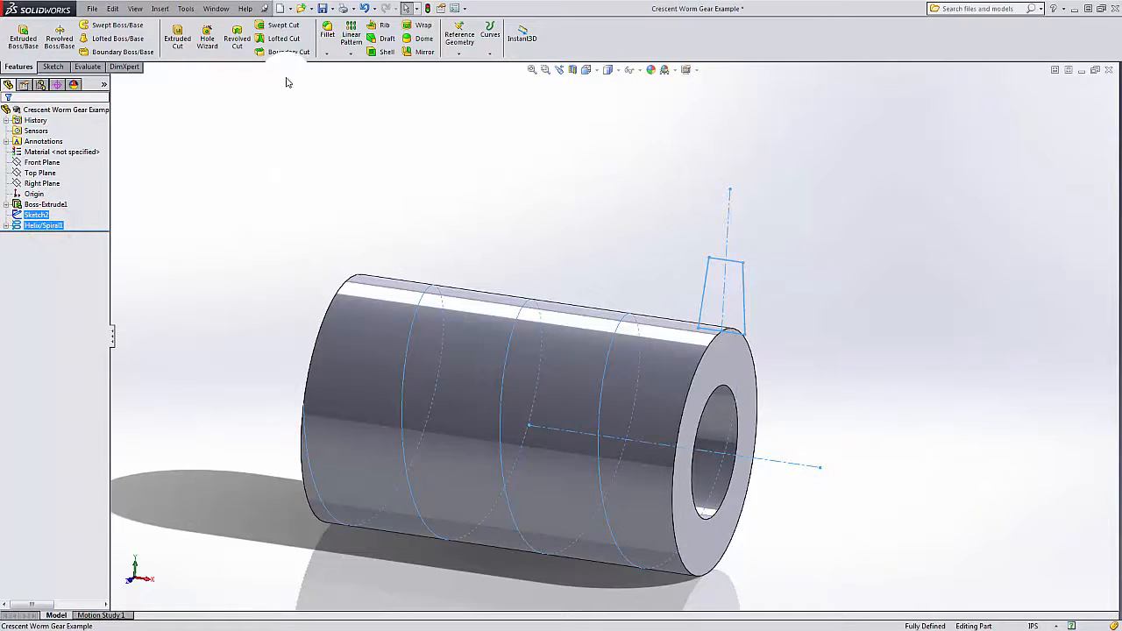
{"action": "left_click", "coordinate": [131, 25]}
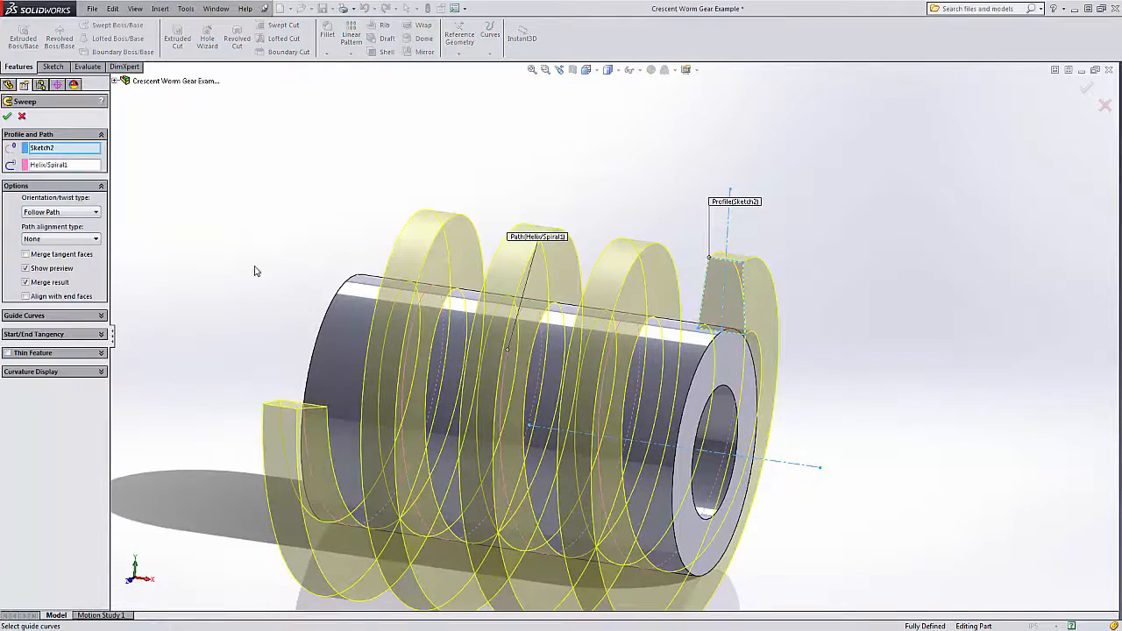
{"action": "scroll", "coordinate": [260, 271], "scroll_direction": "up", "scroll_amount": 3}
{"action": "middle_click_drag", "start_coordinate": [338, 342], "coordinate": [555, 343]}
{"action": "scroll", "coordinate": [557, 343], "scroll_direction": "down", "scroll_amount": 3}
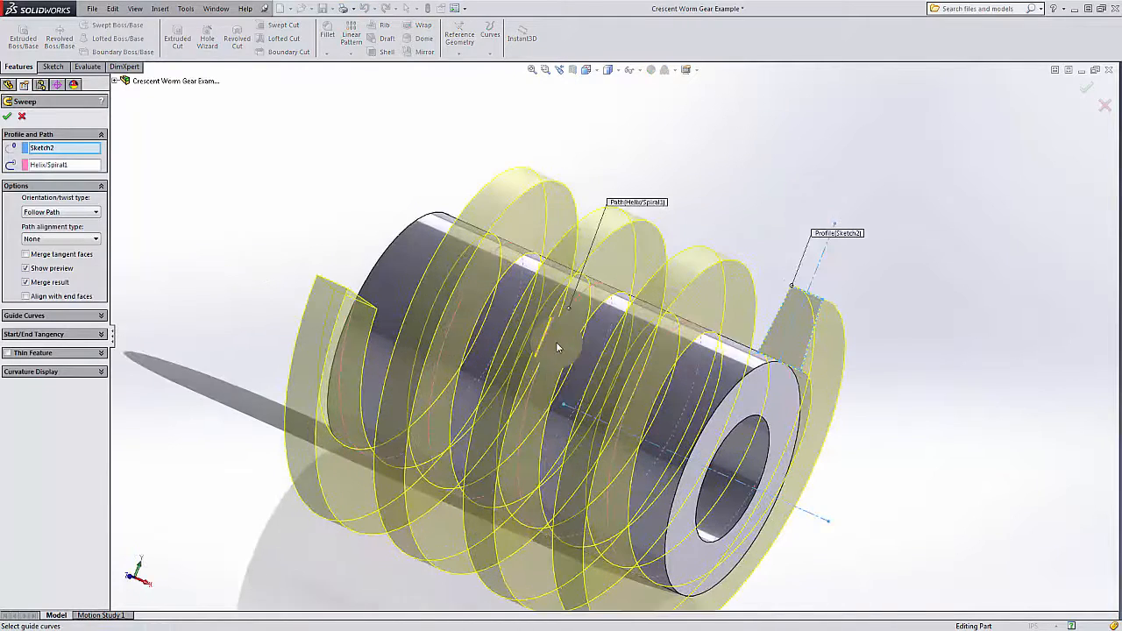
{"action": "scroll", "coordinate": [556, 347], "scroll_direction": "up", "scroll_amount": 3}
{"action": "scroll", "coordinate": [408, 263], "scroll_direction": "down", "scroll_amount": 2}
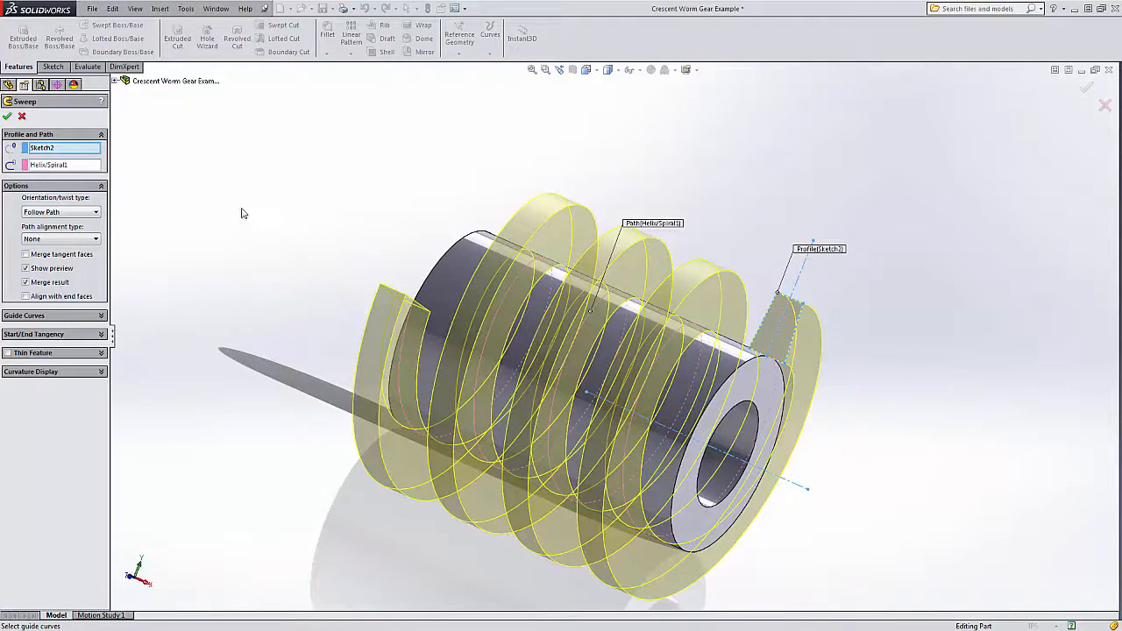
{"action": "left_click", "coordinate": [7, 116]}
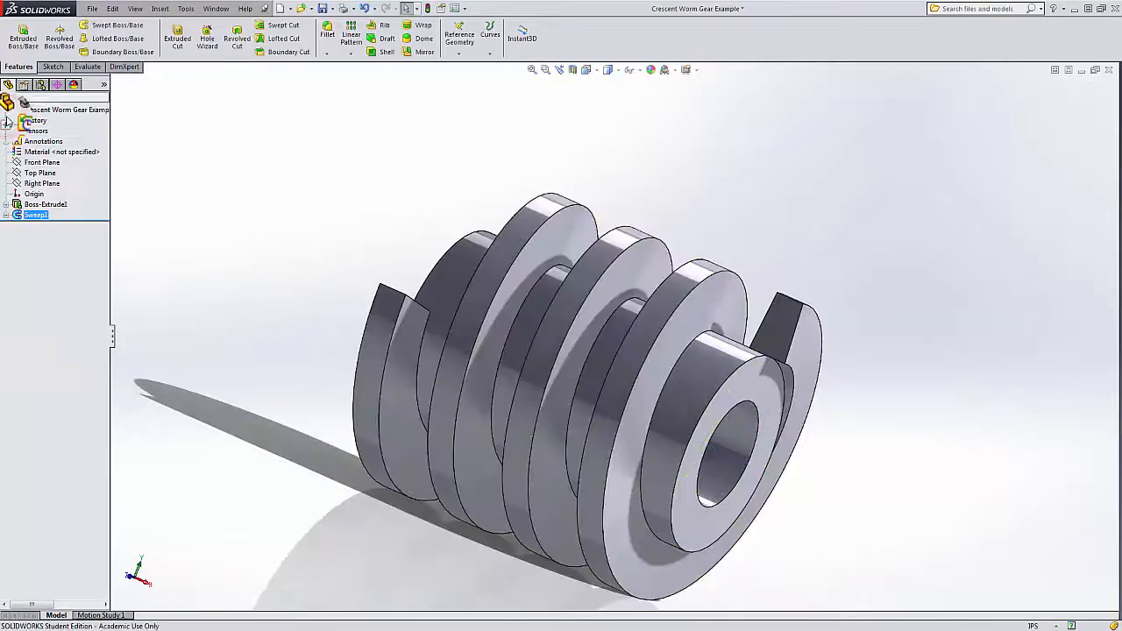
Step: Examine the swept worm thread, the hub and both thread ends from several angles
{"action": "middle_click_drag", "start_coordinate": [255, 242], "coordinate": [246, 282]}
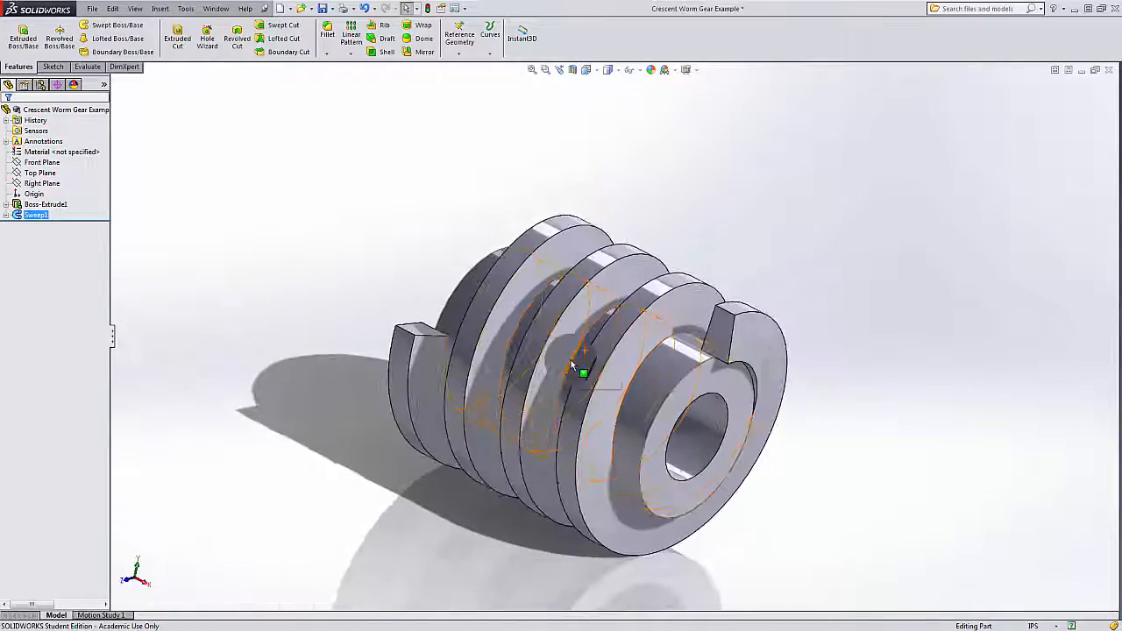
{"action": "scroll", "coordinate": [572, 365], "scroll_direction": "up", "scroll_amount": 1}
{"action": "mouse_move", "coordinate": [571, 363]}
{"action": "middle_mouse_down"}
{"action": "mouse_move", "coordinate": [533, 280]}
{"action": "mouse_move", "coordinate": [568, 352]}
{"action": "middle_mouse_up"}
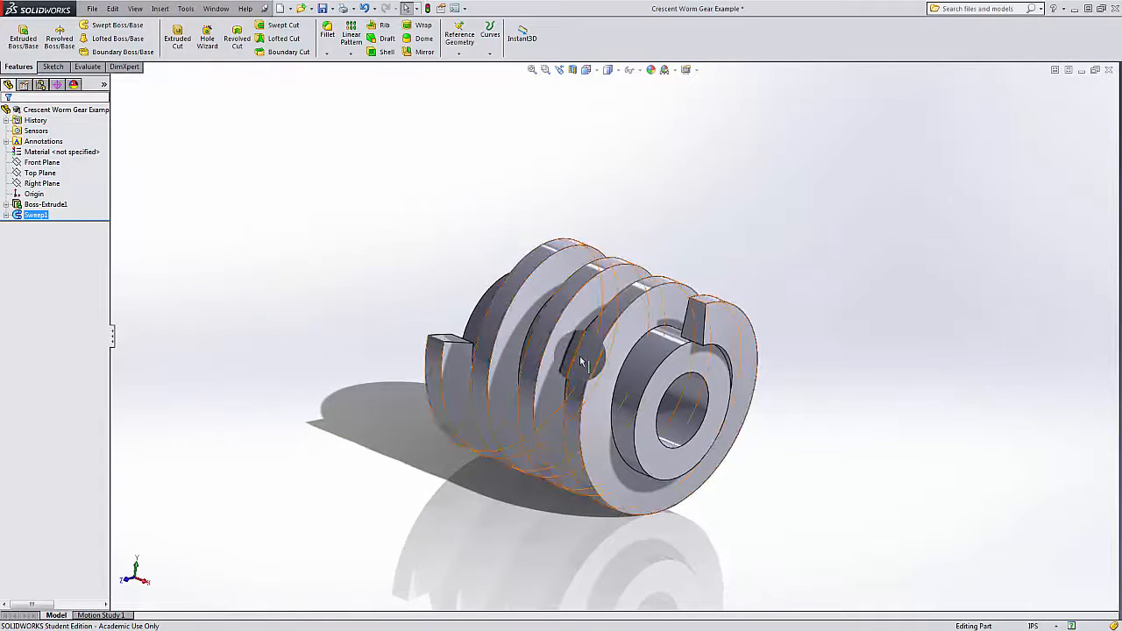
{"action": "scroll", "coordinate": [580, 362], "scroll_direction": "down", "scroll_amount": 3}
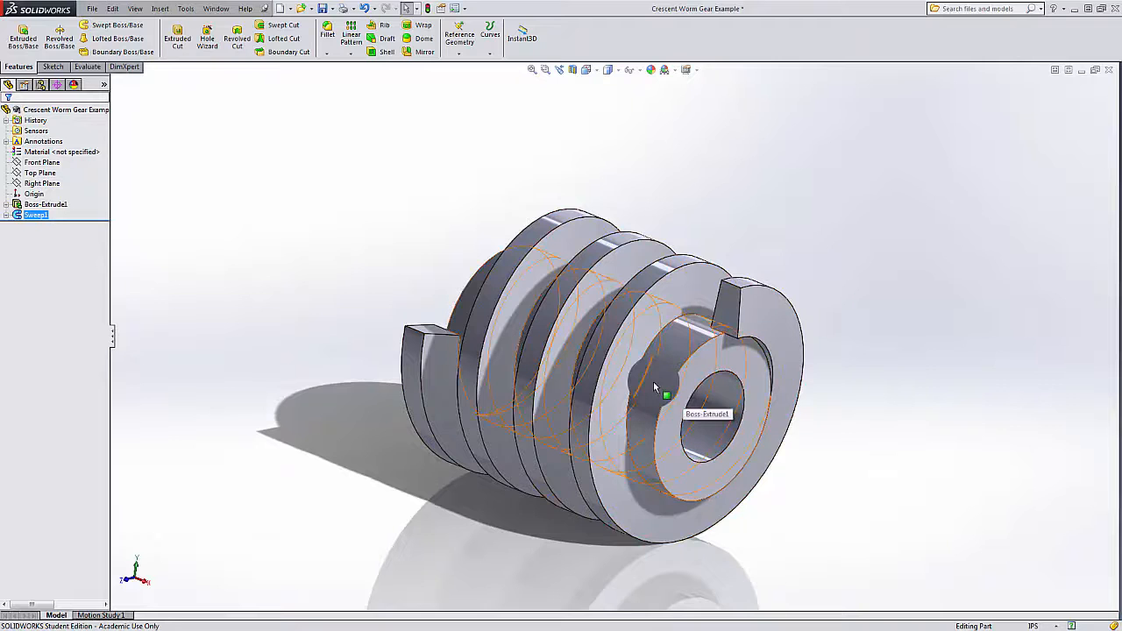
{"action": "scroll", "coordinate": [654, 384], "scroll_direction": "down", "scroll_amount": 2}
{"action": "scroll", "coordinate": [653, 386], "scroll_direction": "up", "scroll_amount": 1}
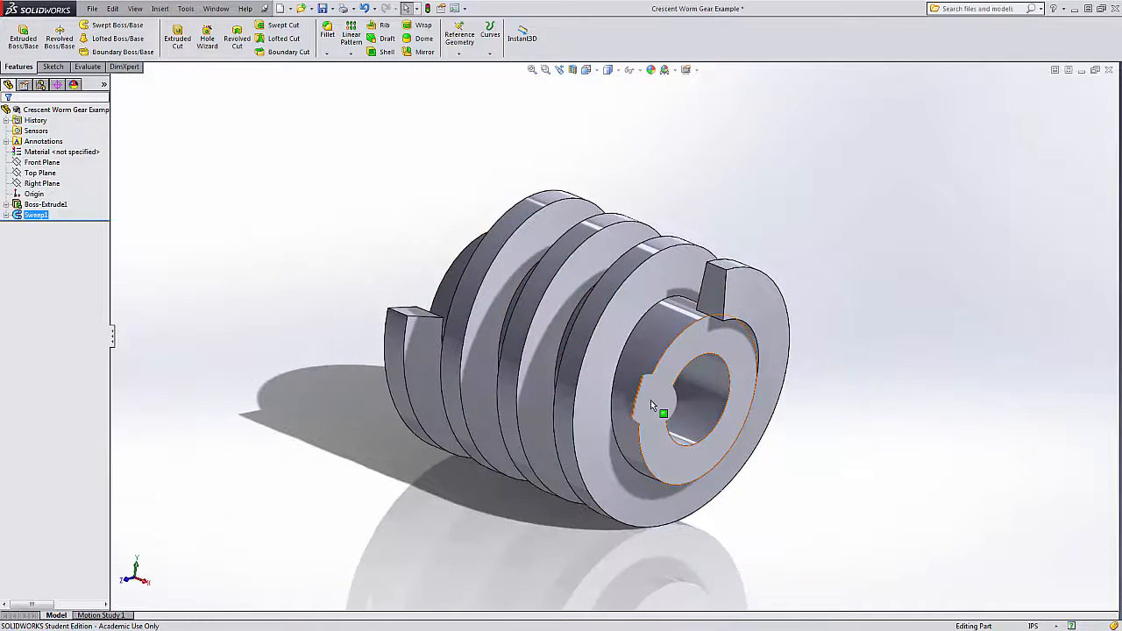
{"action": "middle_click_drag", "start_coordinate": [650, 400], "coordinate": [644, 425]}
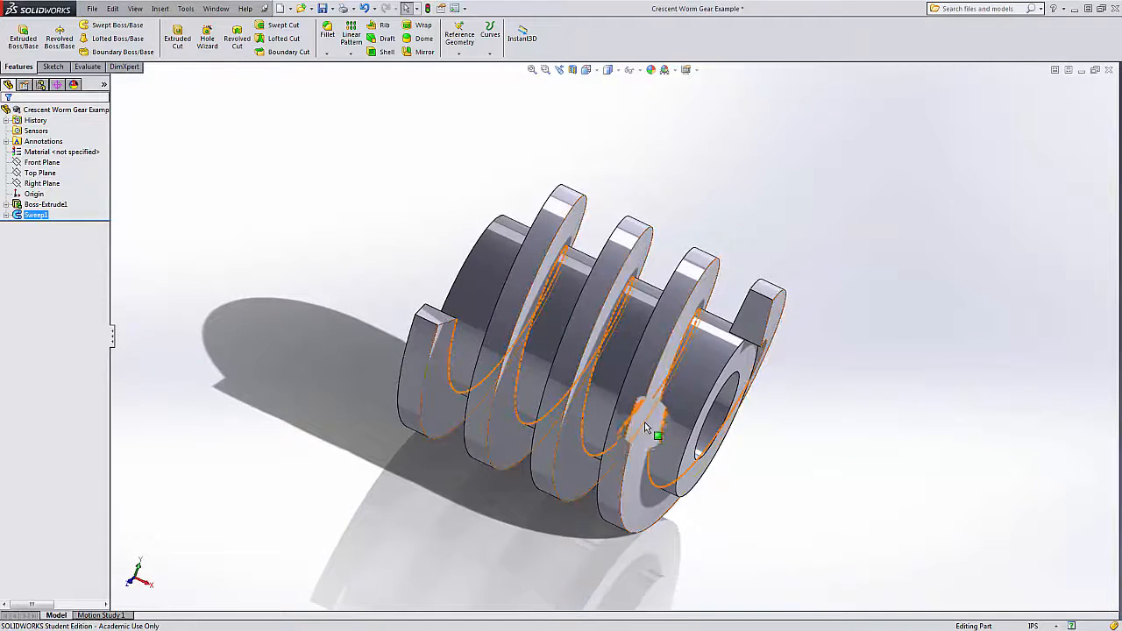
{"action": "middle_click_drag", "start_coordinate": [692, 347], "coordinate": [451, 405]}
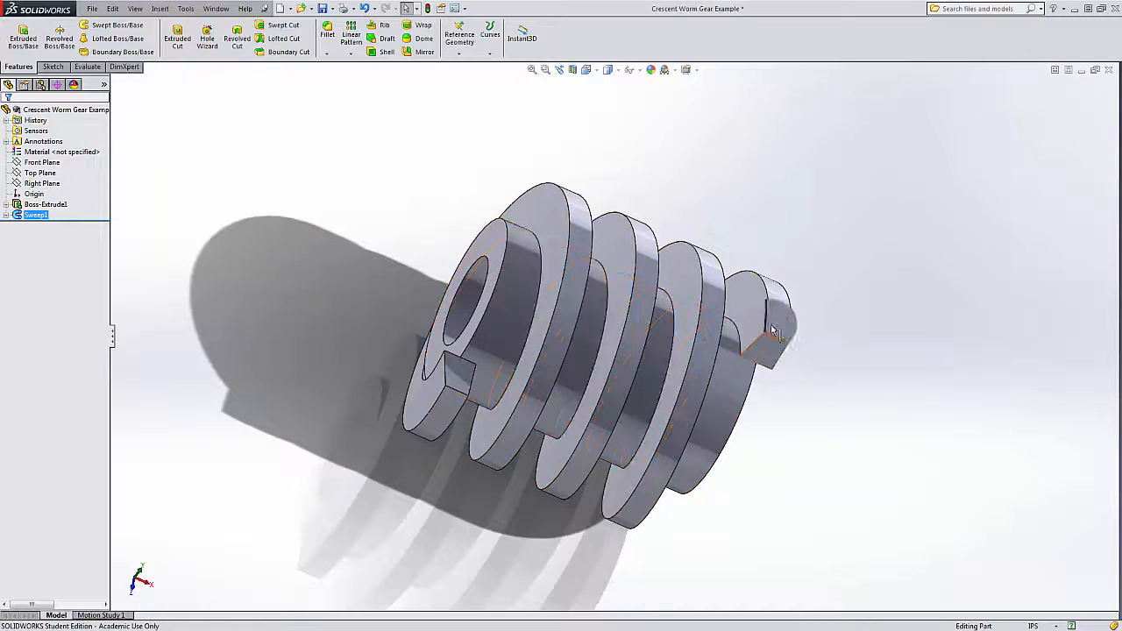
{"action": "middle_click_drag", "start_coordinate": [711, 361], "coordinate": [681, 319]}
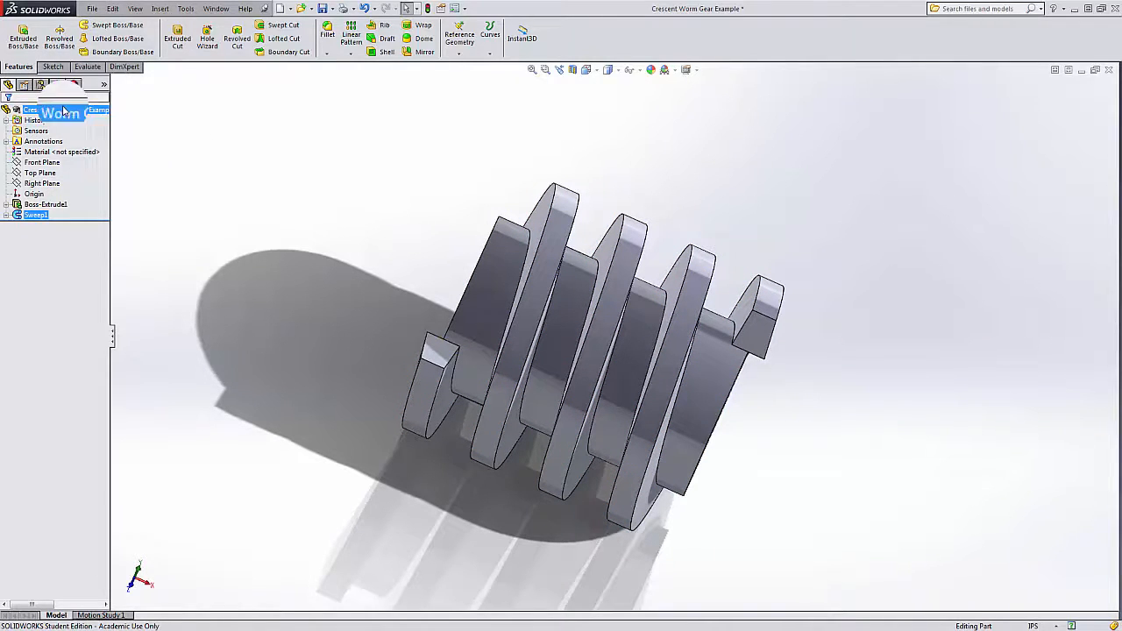
Step: Sketch a corner rectangle on the Front Plane around the thread end overhanging the hub, starting at the tooth's outer base corner
{"action": "left_click", "coordinate": [54, 164]}
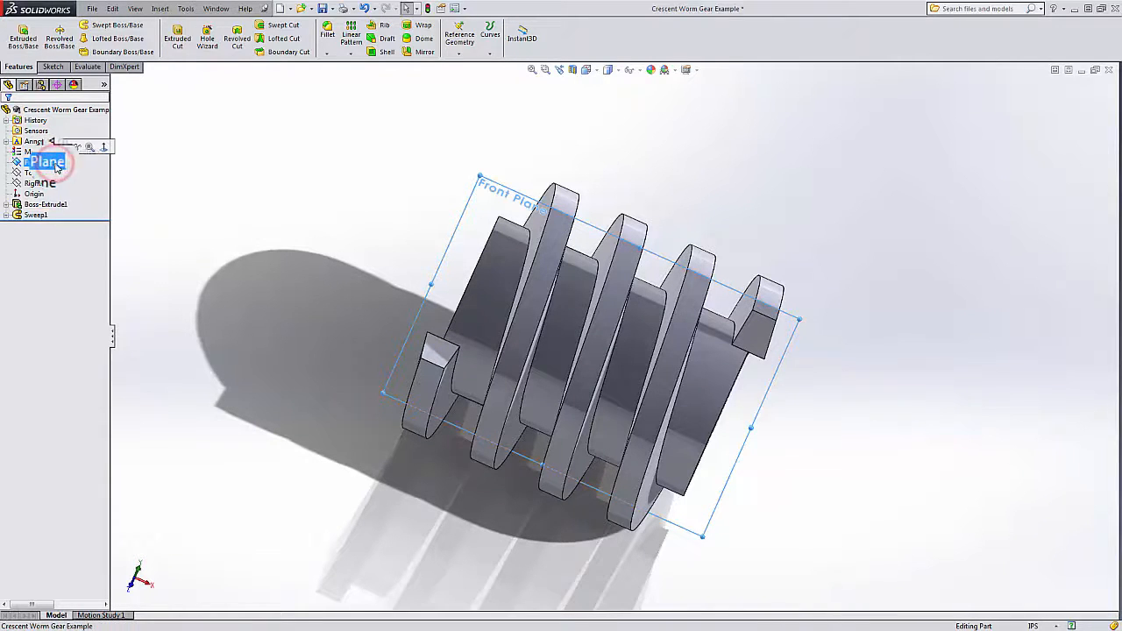
{"action": "left_click", "coordinate": [49, 73]}
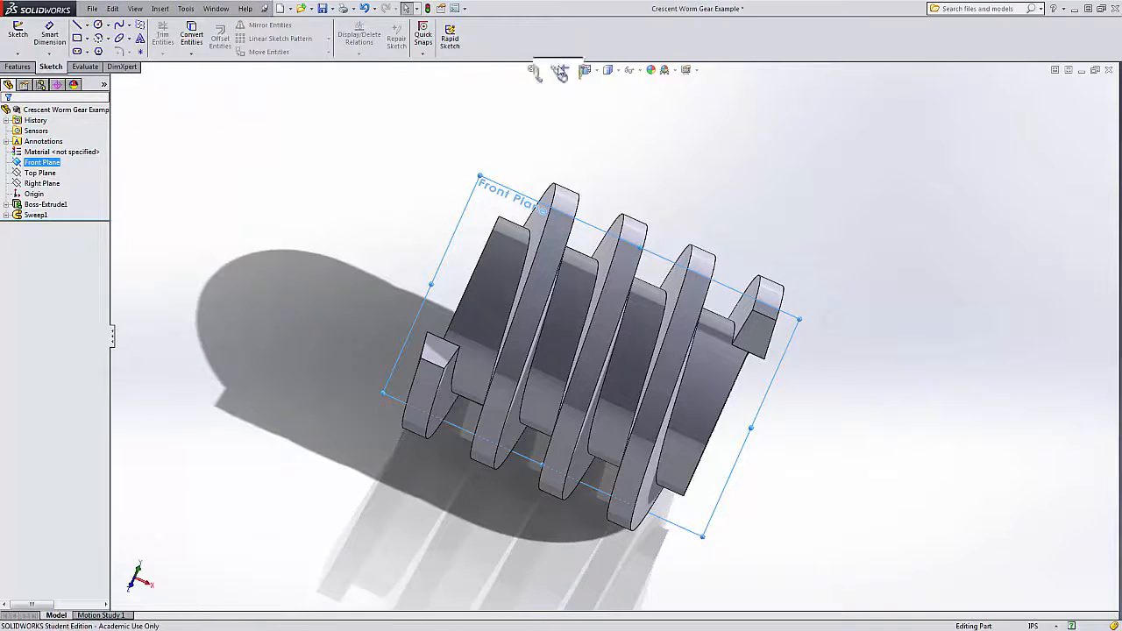
{"action": "left_click", "coordinate": [593, 70]}
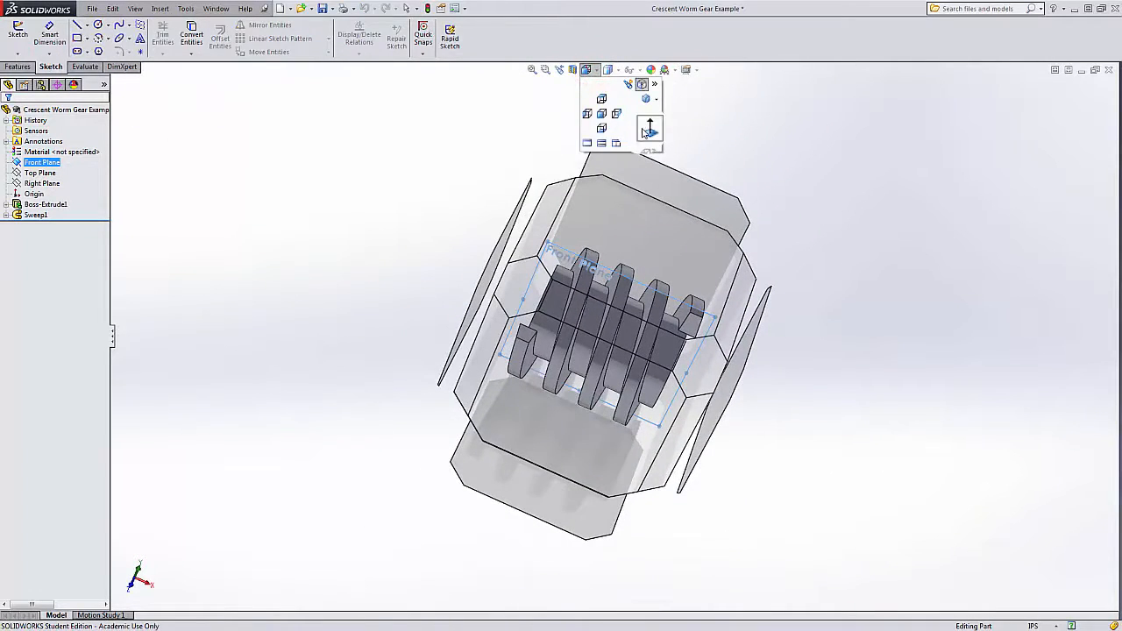
{"action": "left_click", "coordinate": [649, 130]}
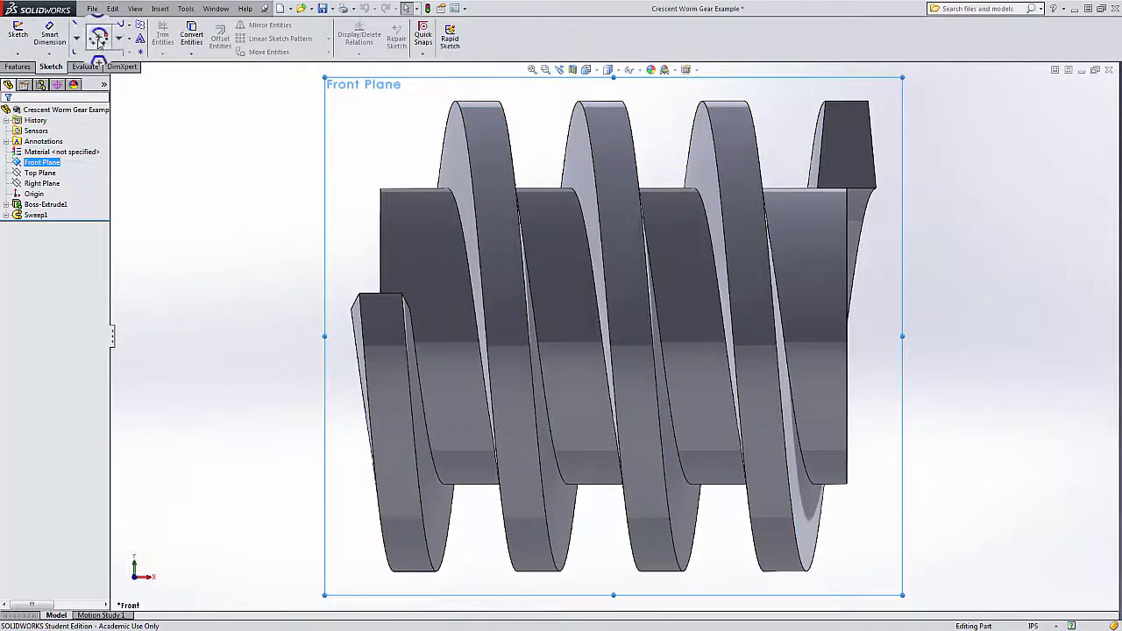
{"action": "left_click", "coordinate": [75, 38]}
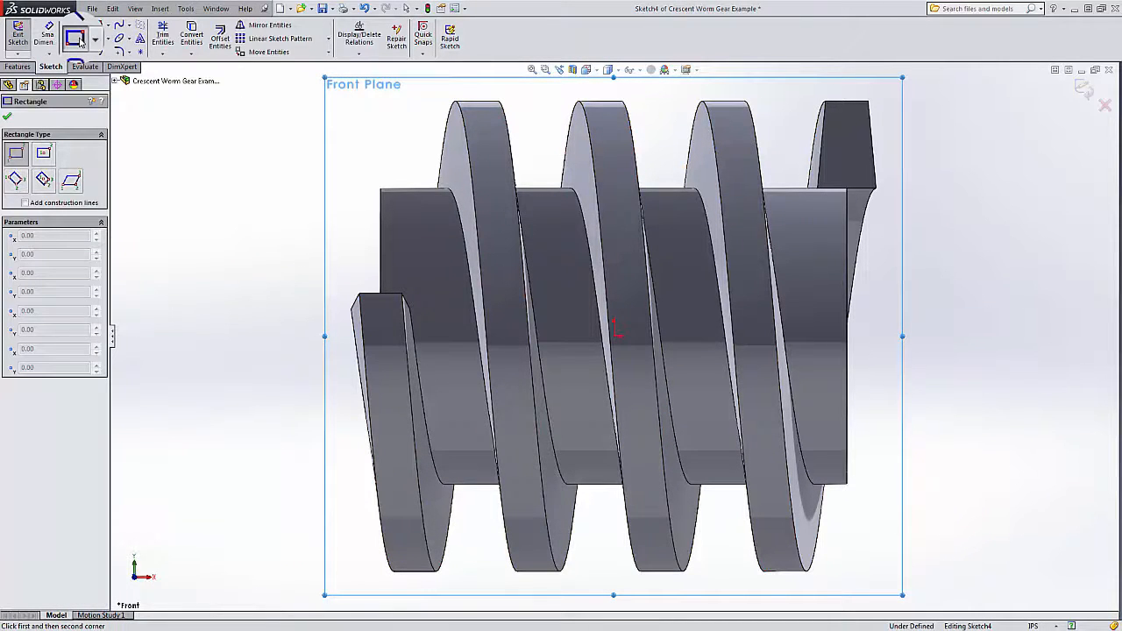
{"action": "left_click", "coordinate": [874, 187]}
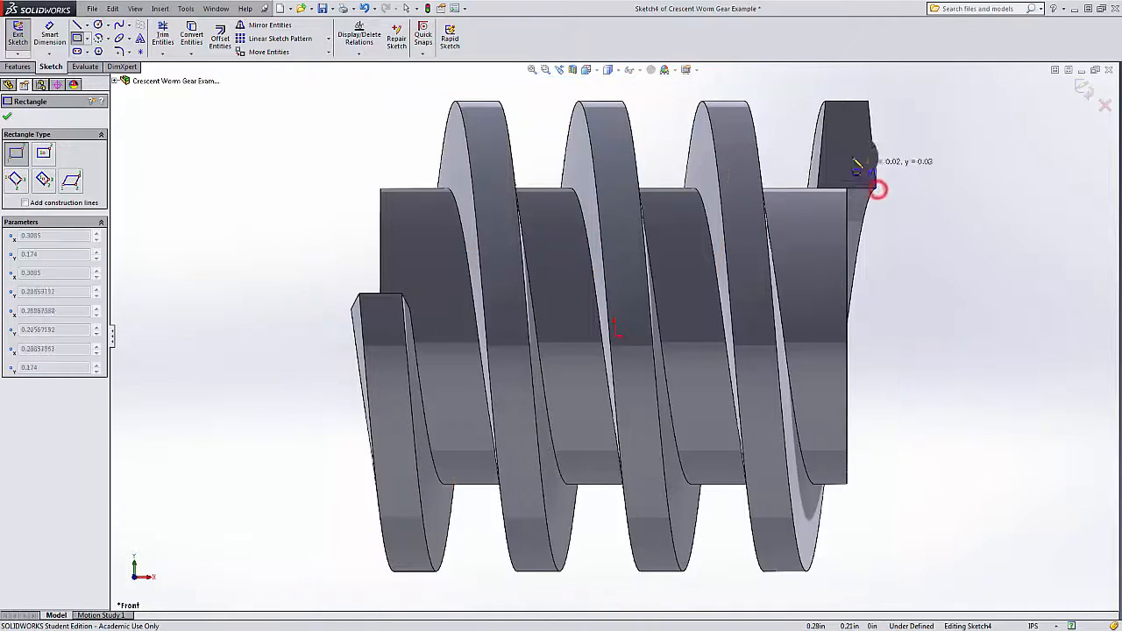
{"action": "left_click", "coordinate": [804, 89]}
{"action": "key", "text": "Escape"}
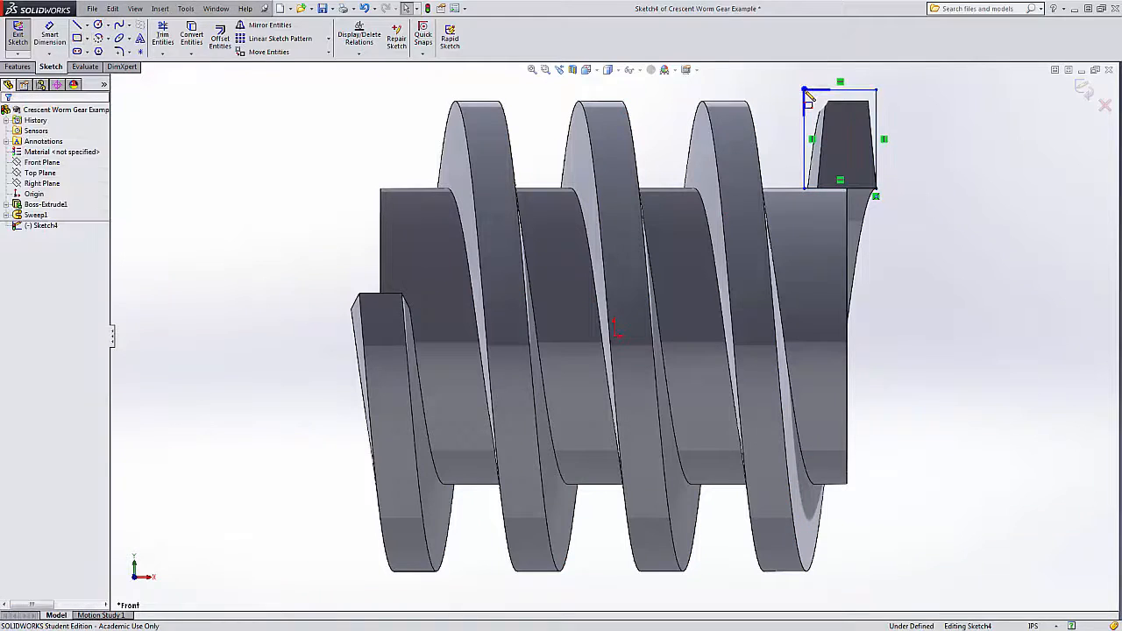
Step: Dimension the distance between the rectangle's inner vertical side and the hub's end face to 0.035 in
{"action": "left_click", "coordinate": [50, 34]}
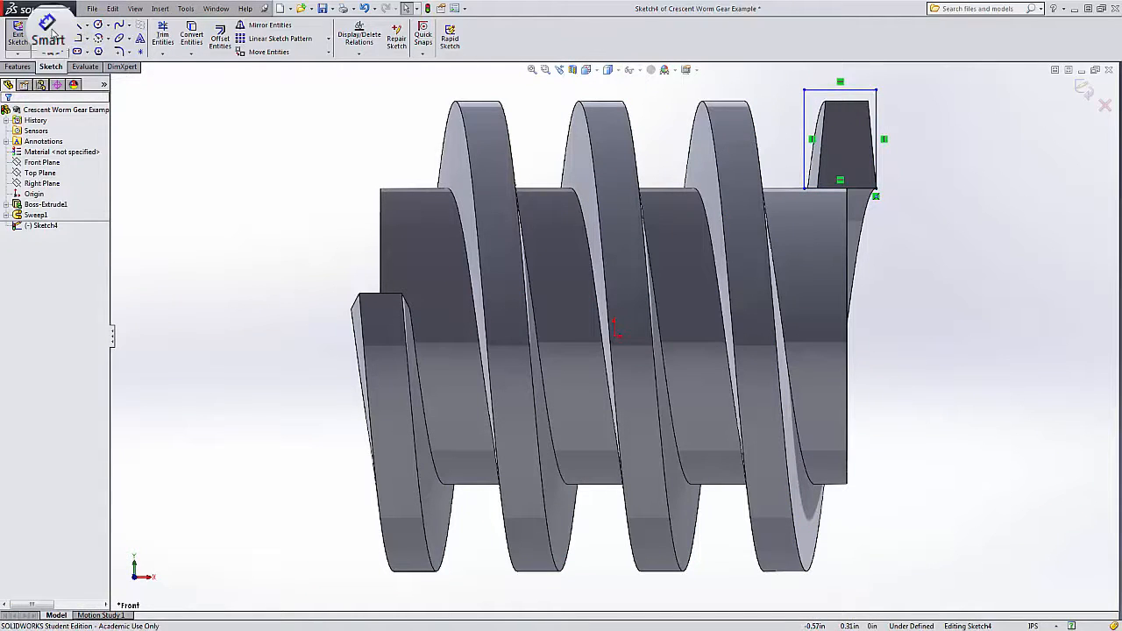
{"action": "left_click", "coordinate": [804, 166]}
{"action": "left_click", "coordinate": [846, 272]}
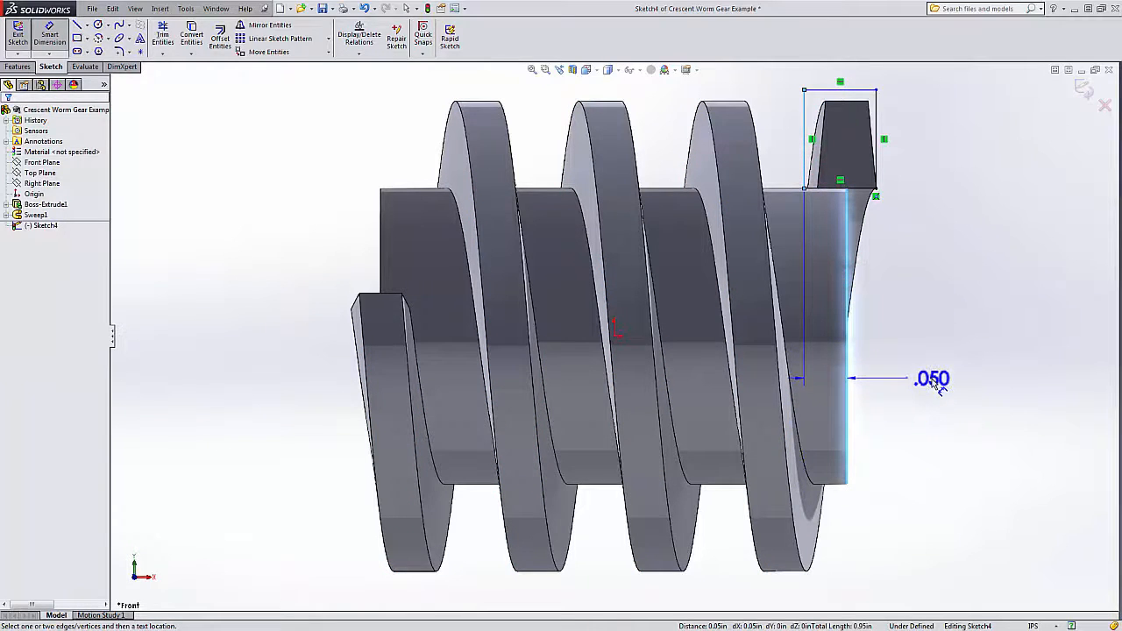
{"action": "left_click", "coordinate": [932, 379]}
{"action": "key", "text": "BackSpace"}
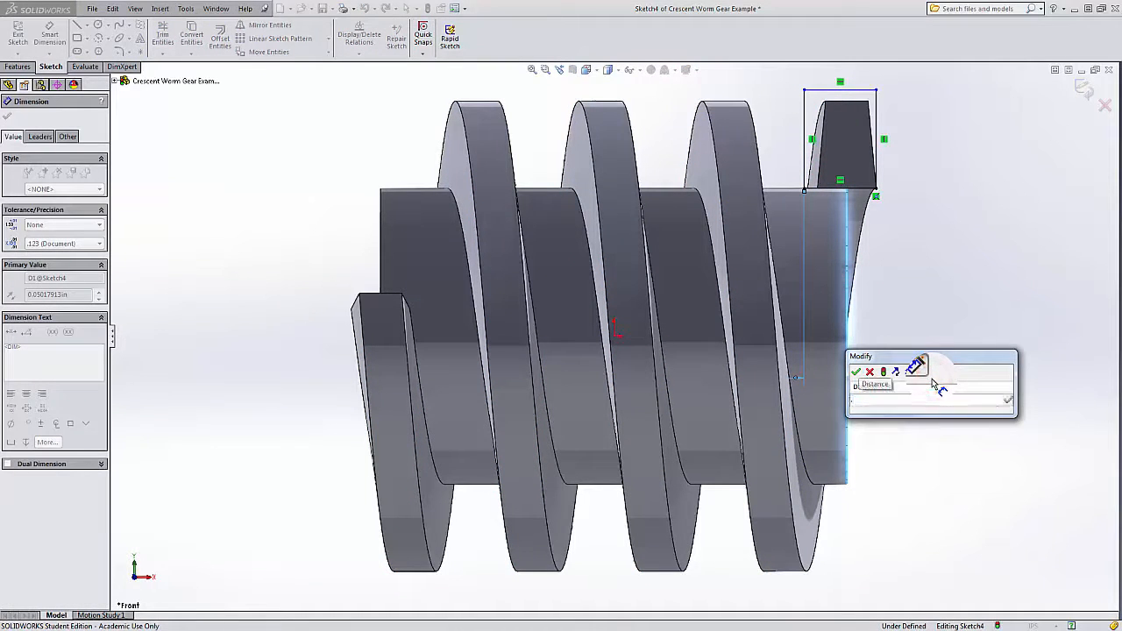
{"action": "type", "text": ".035"}
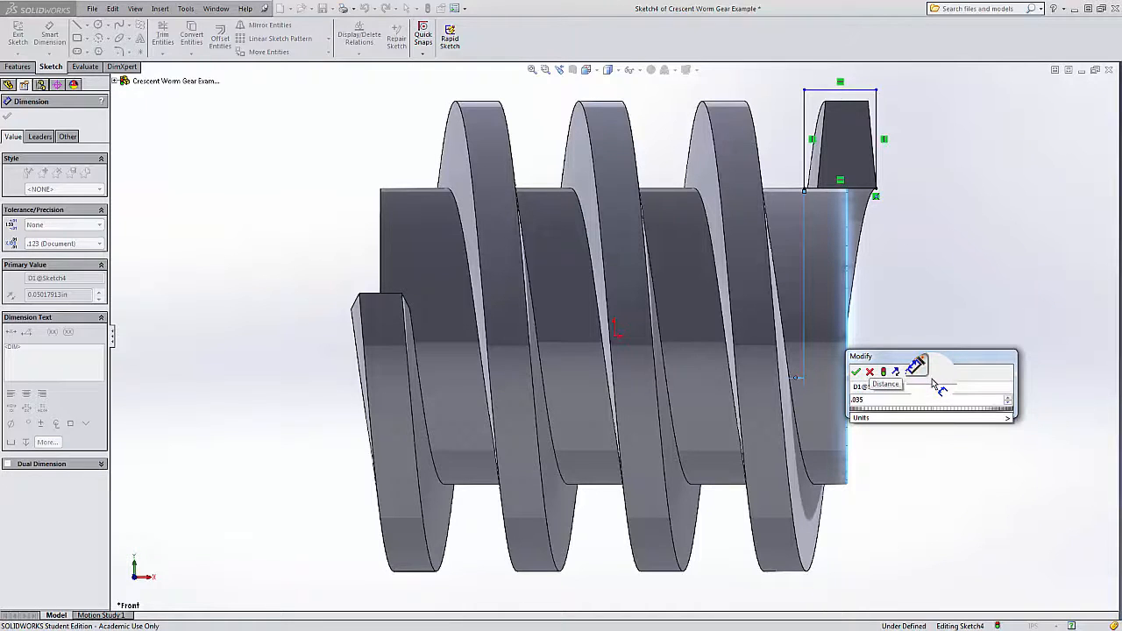
{"action": "left_click", "coordinate": [856, 375]}
{"action": "scroll", "coordinate": [888, 133], "scroll_direction": "down", "scroll_amount": 3}
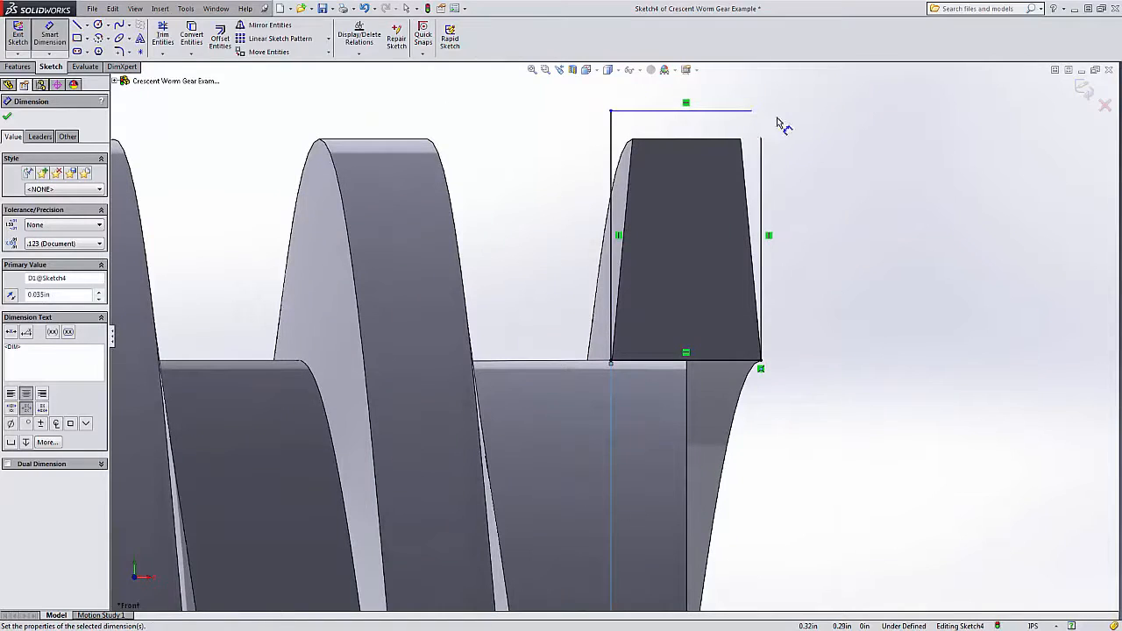
{"action": "key", "text": "Escape"}
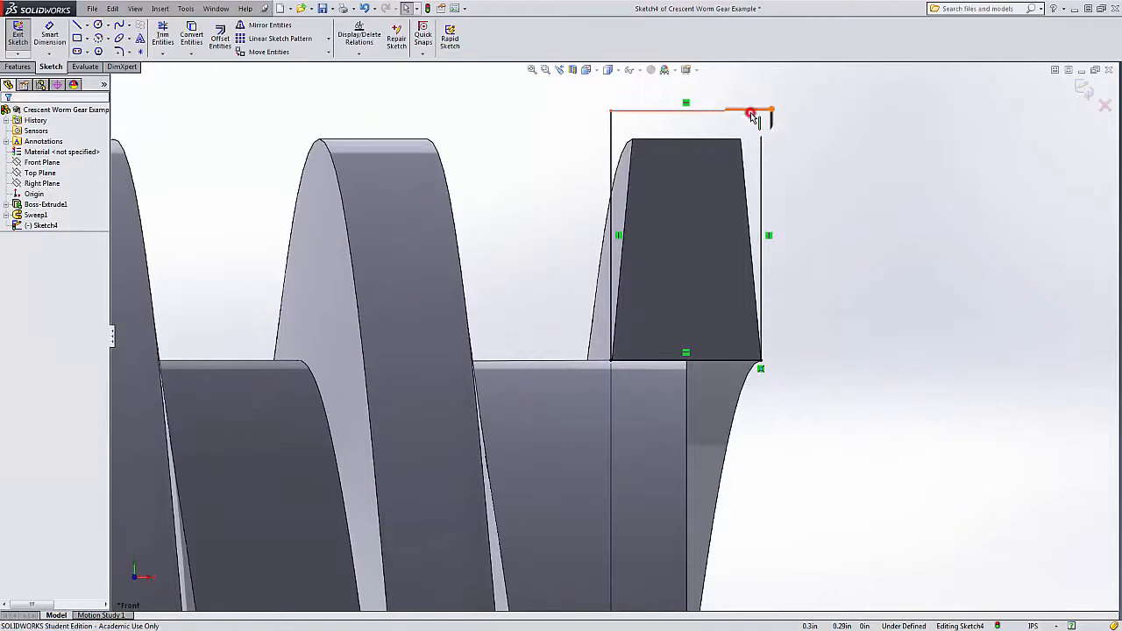
Step: Make the rectangle's upper line collinear with the tooth's outer edge and exit the sketch
{"action": "left_click", "coordinate": [750, 112]}
{"action": "left_click", "coordinate": [708, 142], "text": "ctrl"}
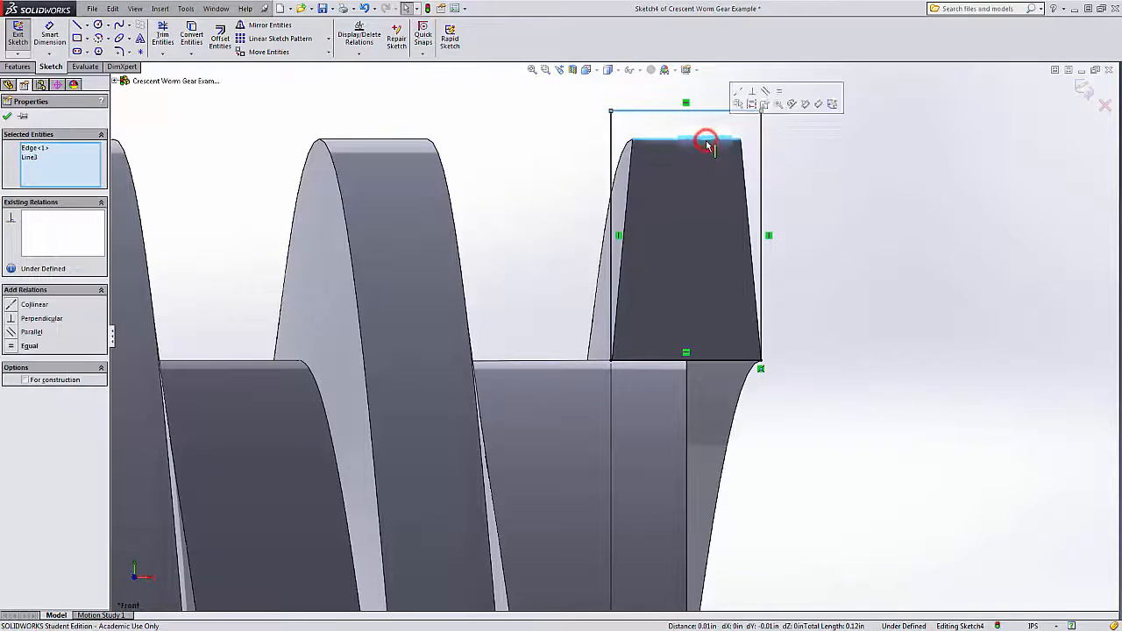
{"action": "left_click", "coordinate": [11, 305]}
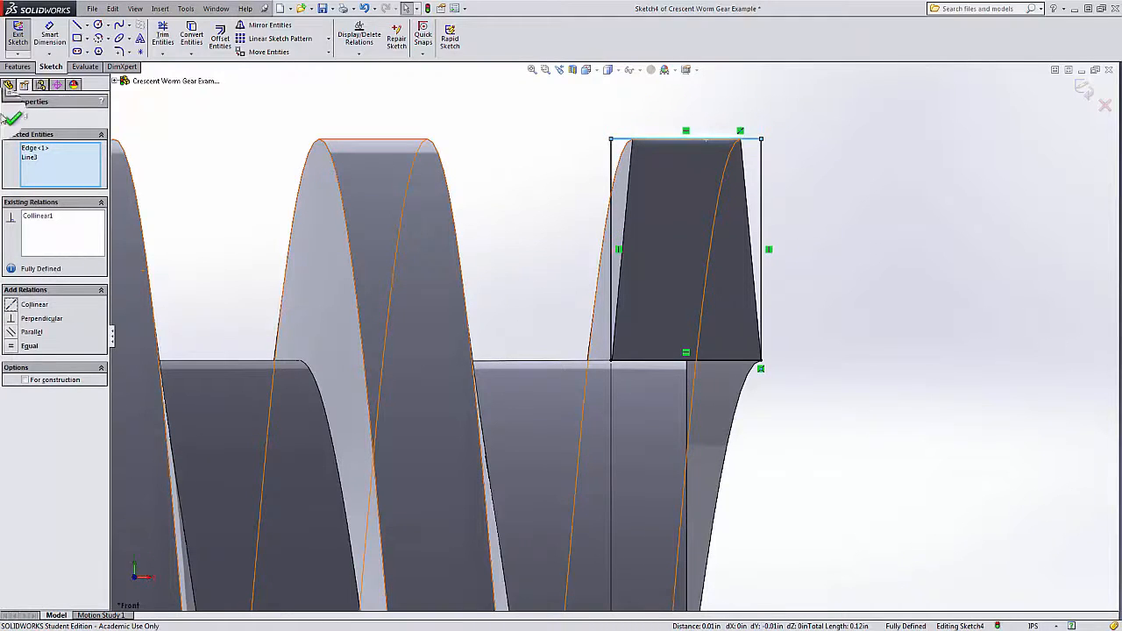
{"action": "left_click", "coordinate": [18, 35]}
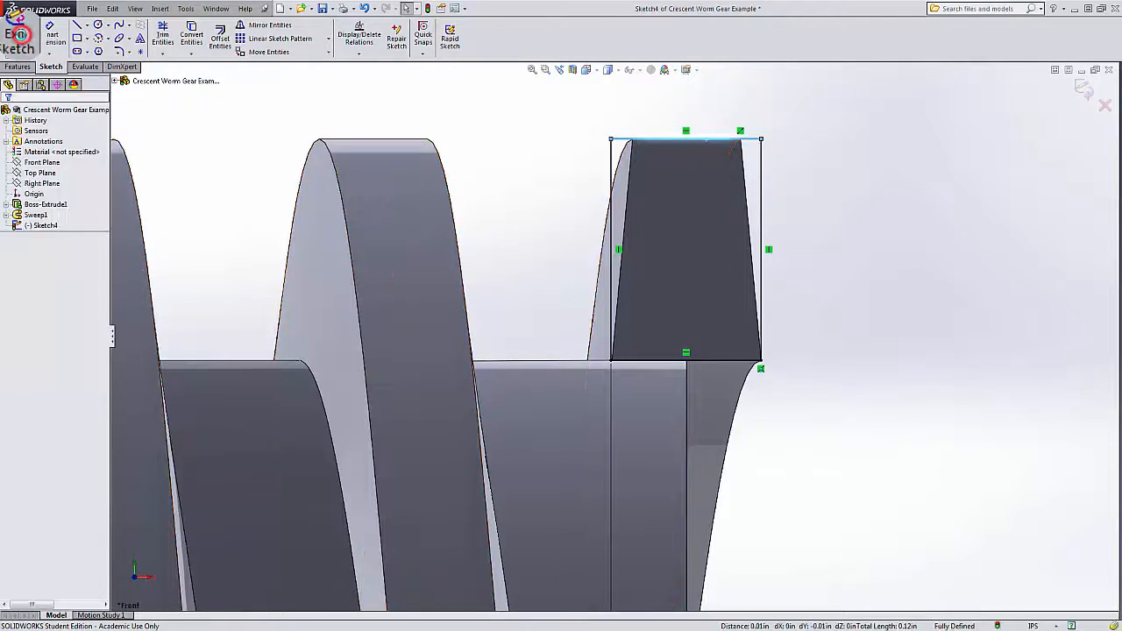
Step: Reopen the rectangle sketch, add a horizontal centerline about 0.44 in long from the origin along the hub's axis, and exit the sketch
{"action": "scroll", "coordinate": [450, 212], "scroll_direction": "up", "scroll_amount": 5}
{"action": "middle_click_drag", "start_coordinate": [451, 212], "coordinate": [472, 280]}
{"action": "scroll", "coordinate": [472, 281], "scroll_direction": "down", "scroll_amount": 1}
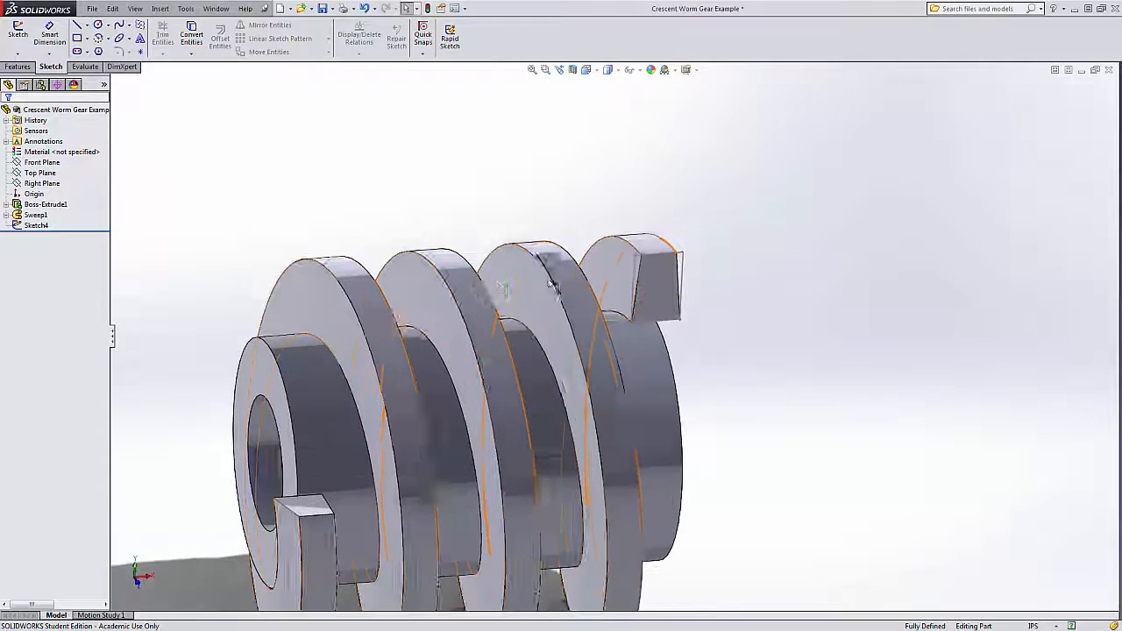
{"action": "right_click", "coordinate": [685, 275]}
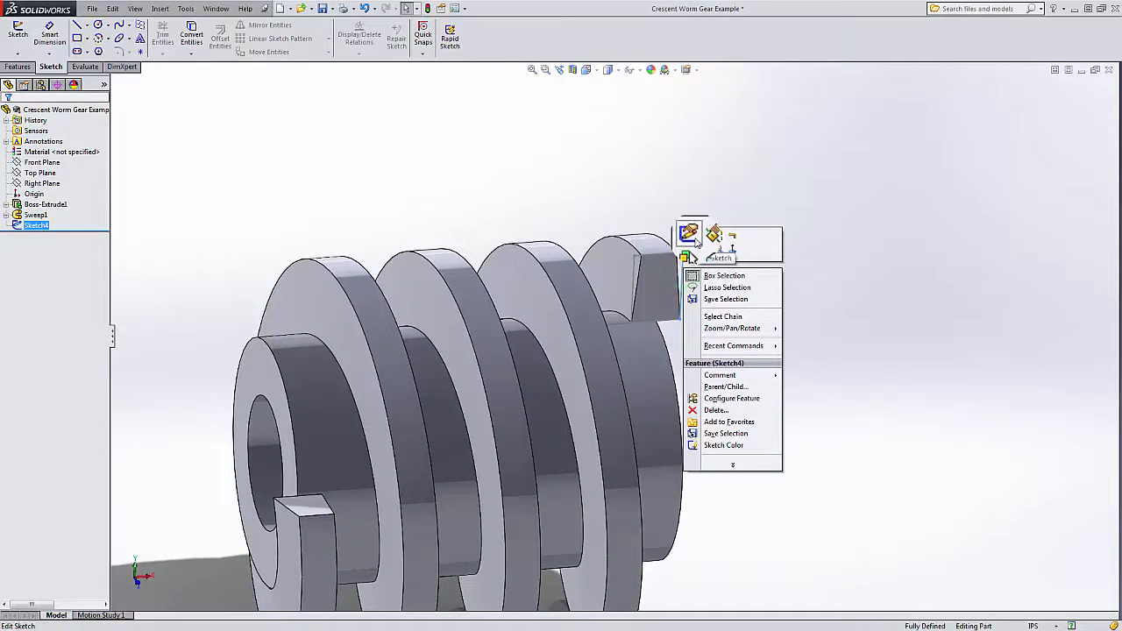
{"action": "left_click", "coordinate": [695, 242]}
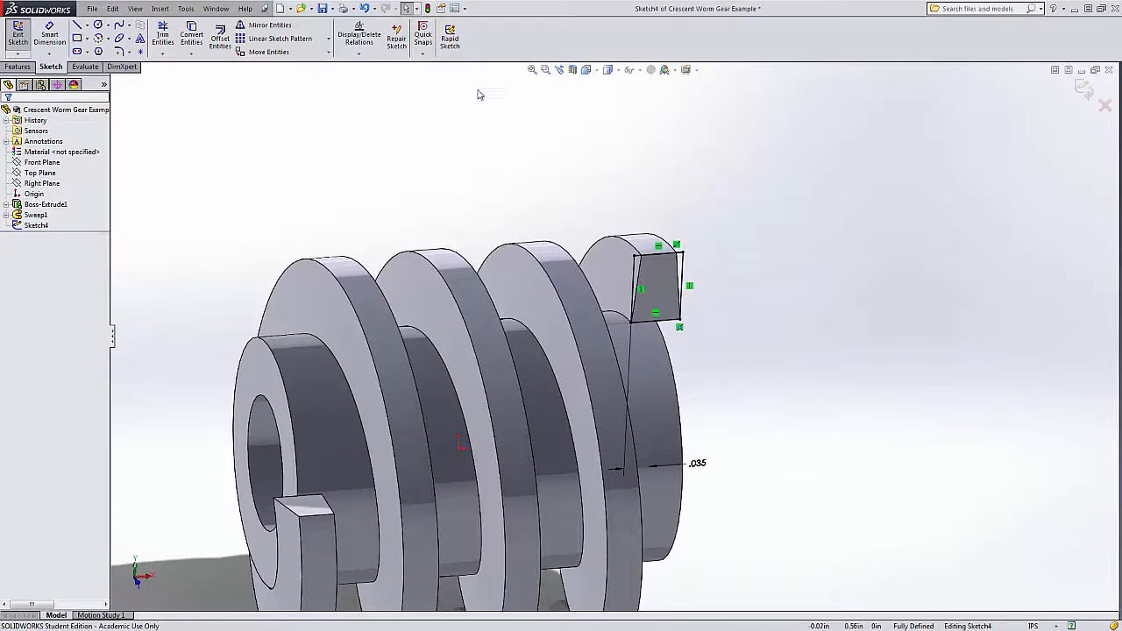
{"action": "left_click", "coordinate": [590, 71]}
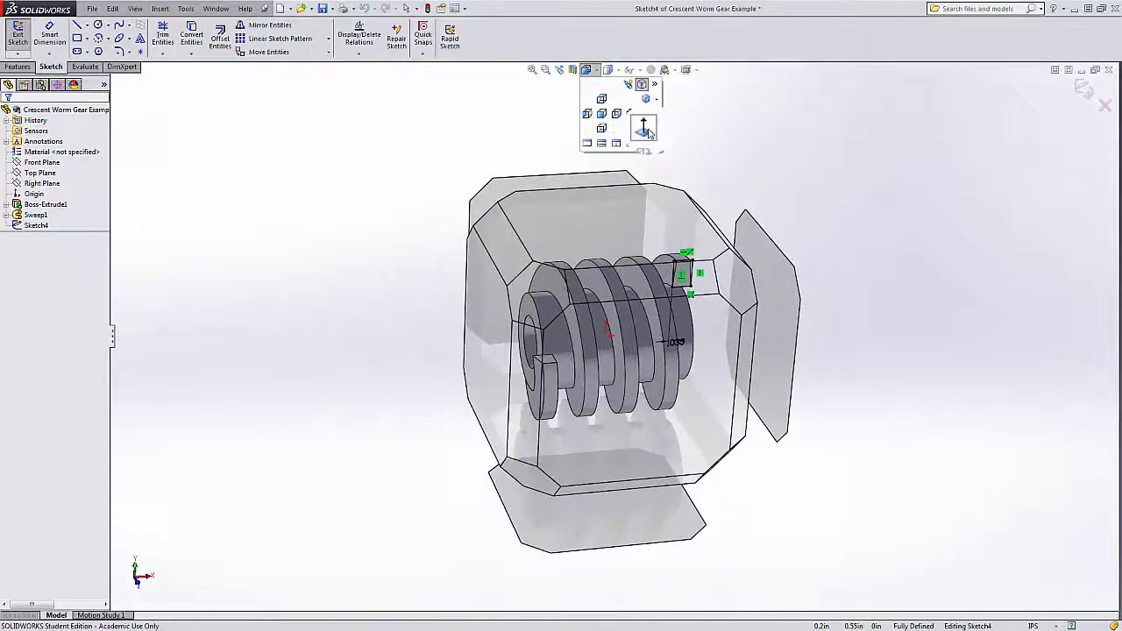
{"action": "left_click", "coordinate": [645, 129]}
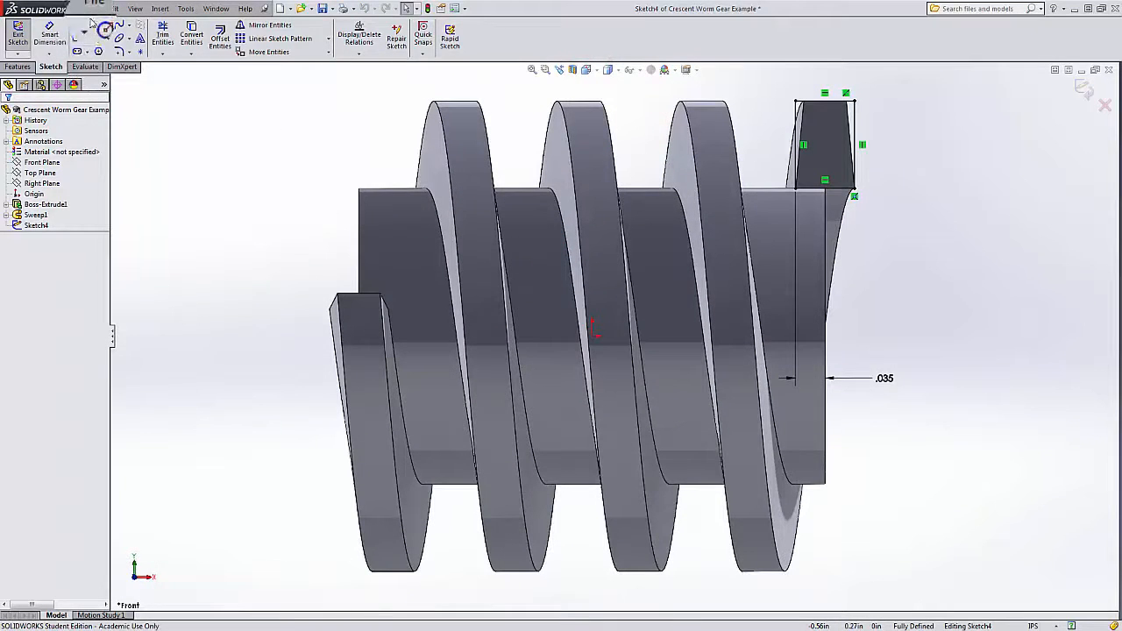
{"action": "left_click", "coordinate": [88, 26]}
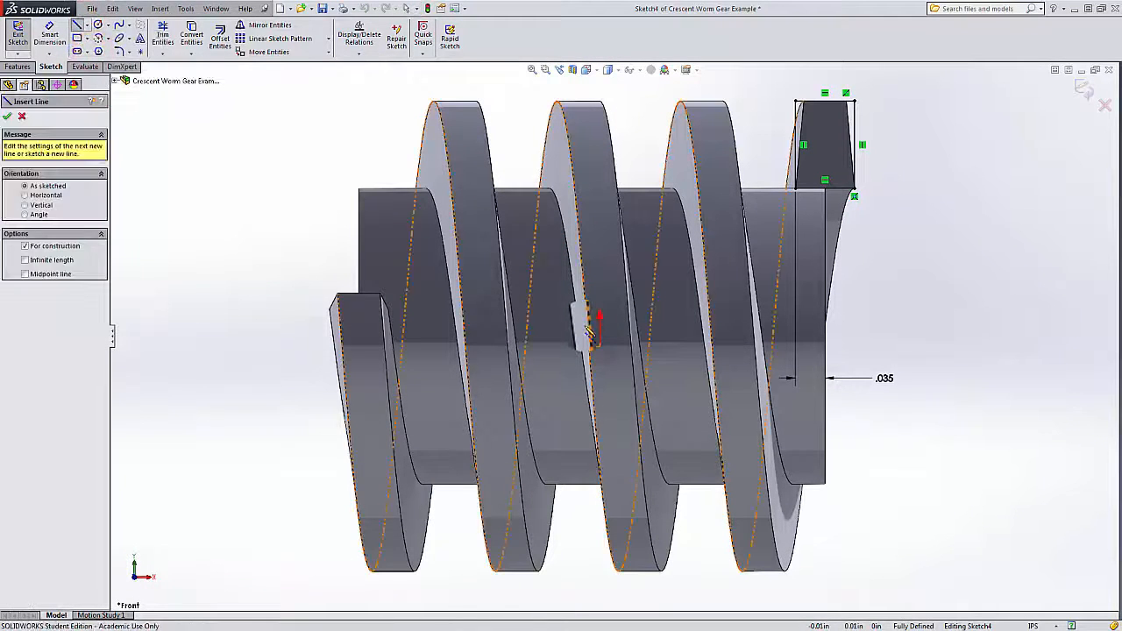
{"action": "left_click", "coordinate": [594, 336]}
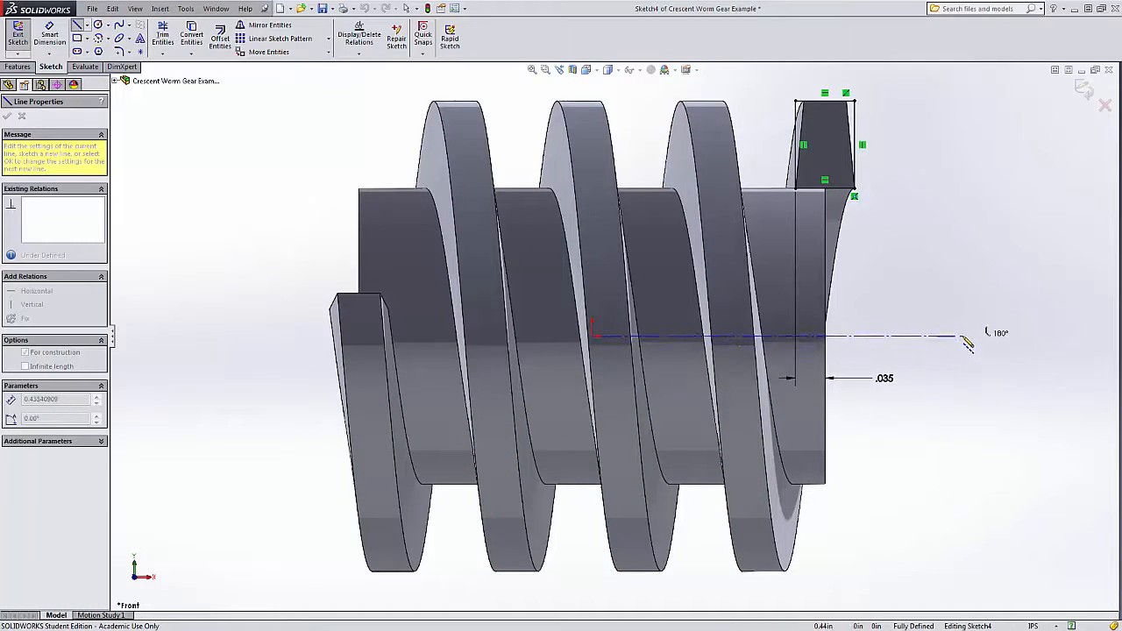
{"action": "left_click", "coordinate": [963, 336]}
{"action": "key", "text": "Escape"}
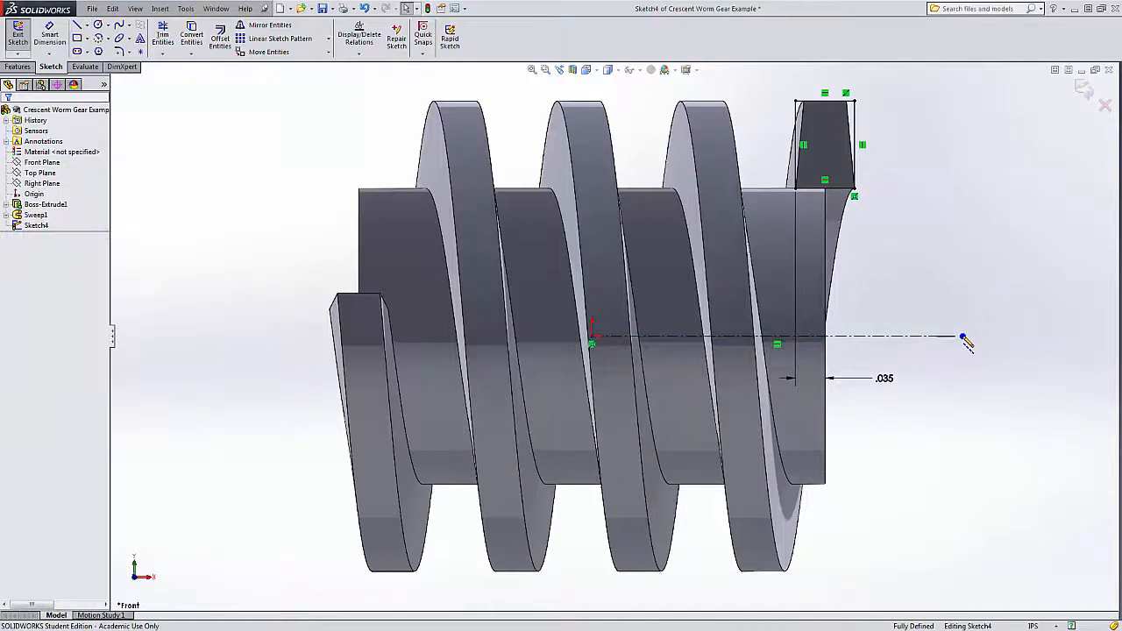
{"action": "left_click", "coordinate": [1081, 87]}
Step: Create a 360-degree revolved cut from the rectangle sketch about its centerline to trim the overhanging thread end
{"action": "scroll", "coordinate": [931, 272], "scroll_direction": "up", "scroll_amount": 4}
{"action": "middle_click_drag", "start_coordinate": [828, 277], "coordinate": [851, 334]}
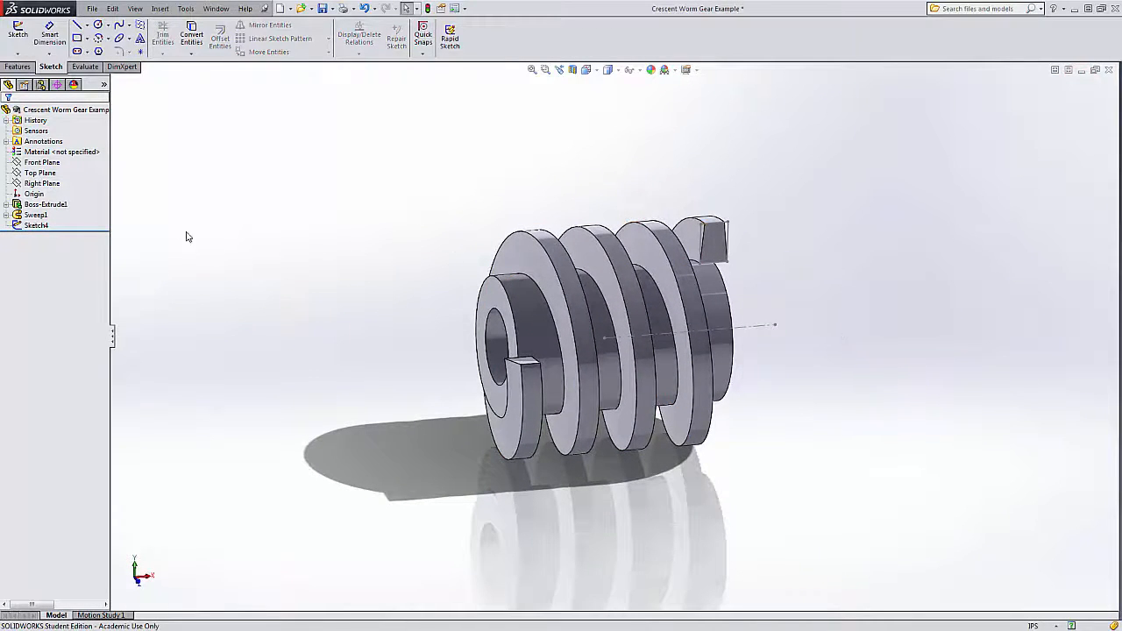
{"action": "left_click", "coordinate": [37, 228]}
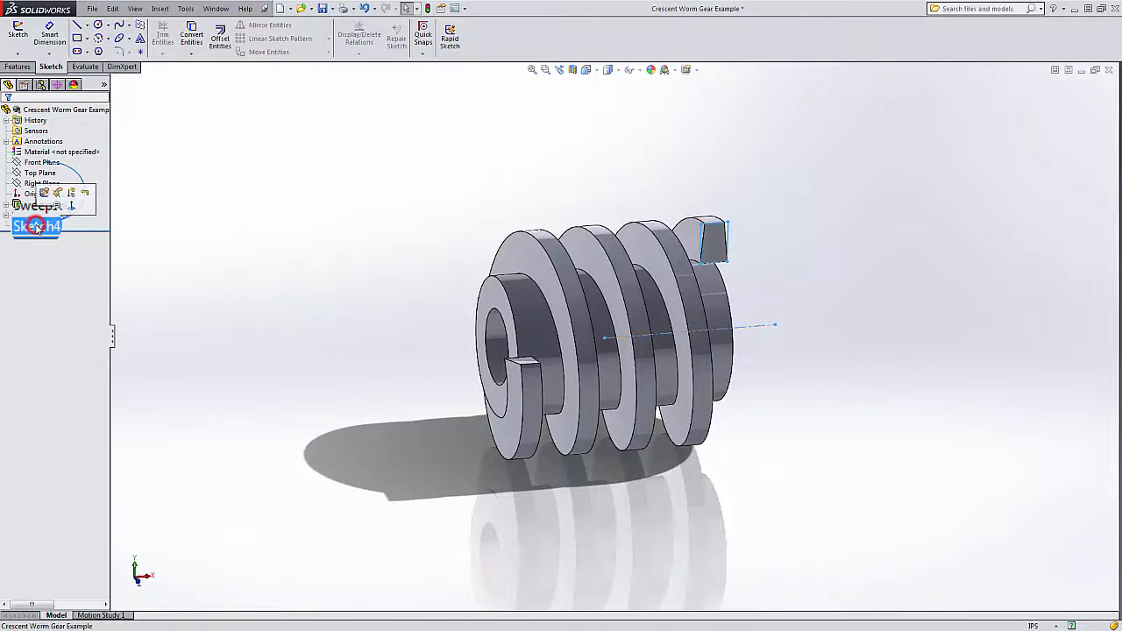
{"action": "left_click", "coordinate": [18, 67]}
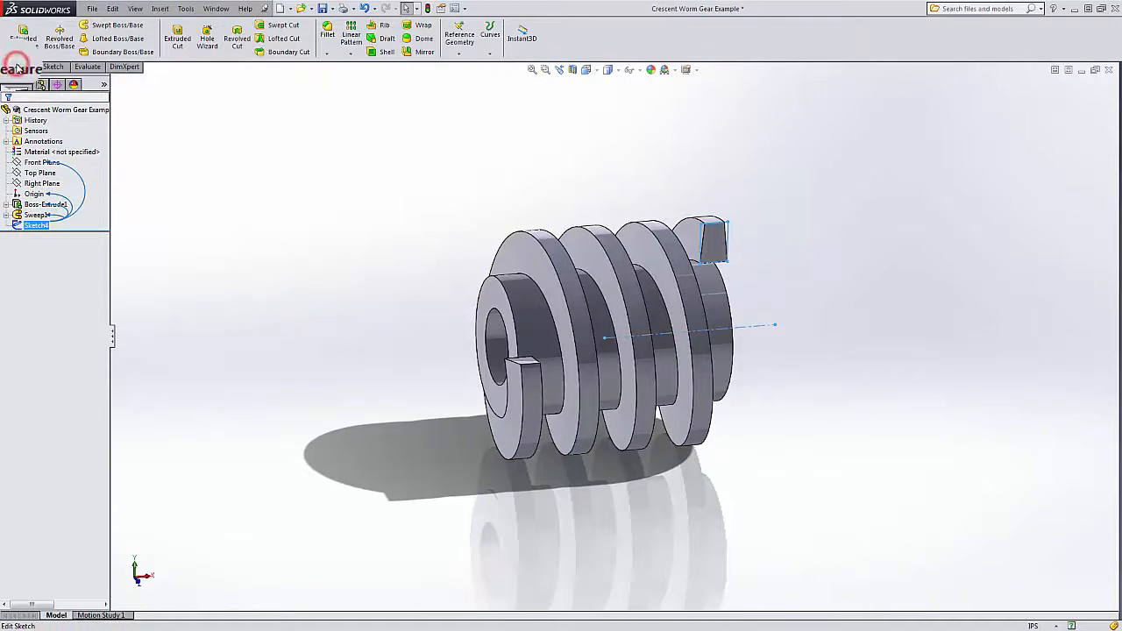
{"action": "left_click", "coordinate": [236, 35]}
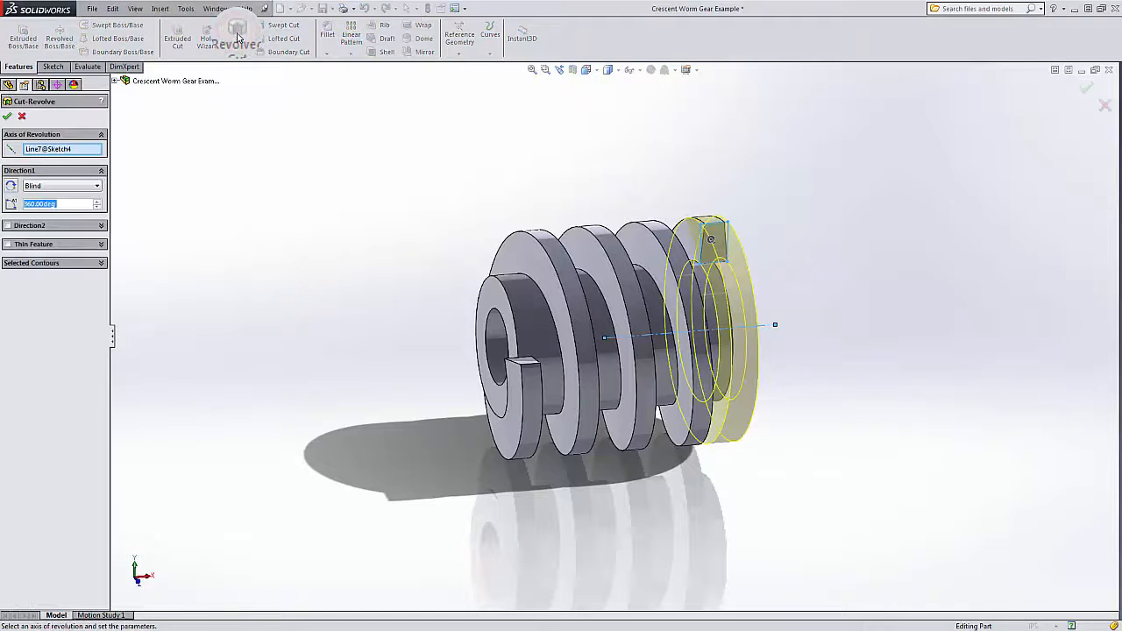
{"action": "left_click", "coordinate": [7, 116]}
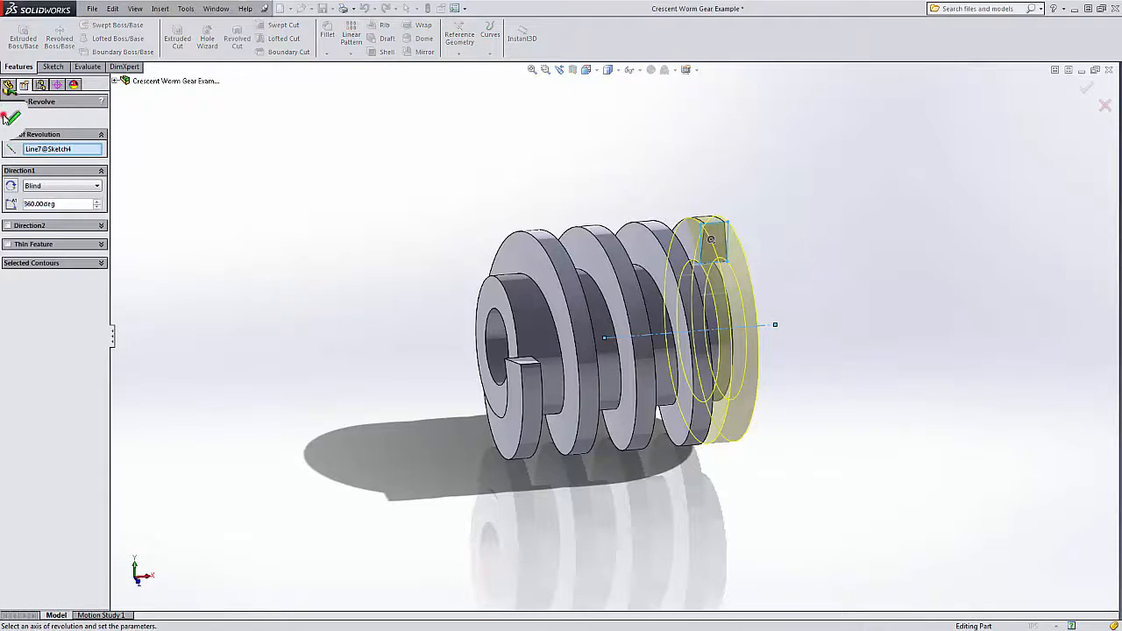
{"action": "middle_click_drag", "start_coordinate": [433, 196], "coordinate": [435, 279]}
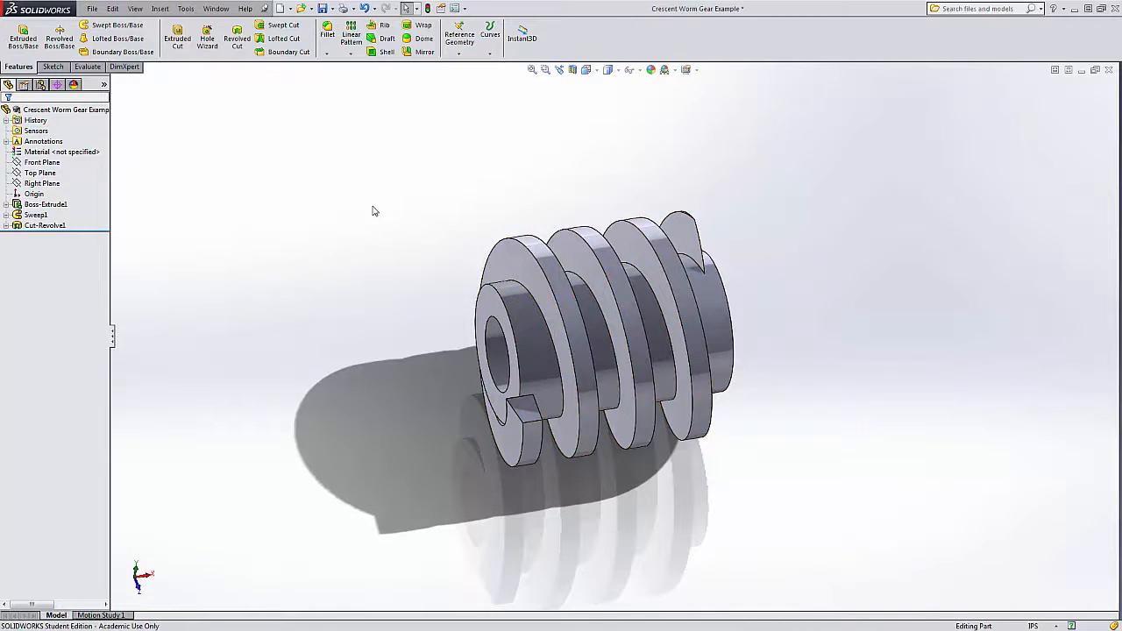
Step: Mirror the revolved cut about the Right Plane to trim the thread's opposite end, and inspect both ends
{"action": "left_click", "coordinate": [65, 226]}
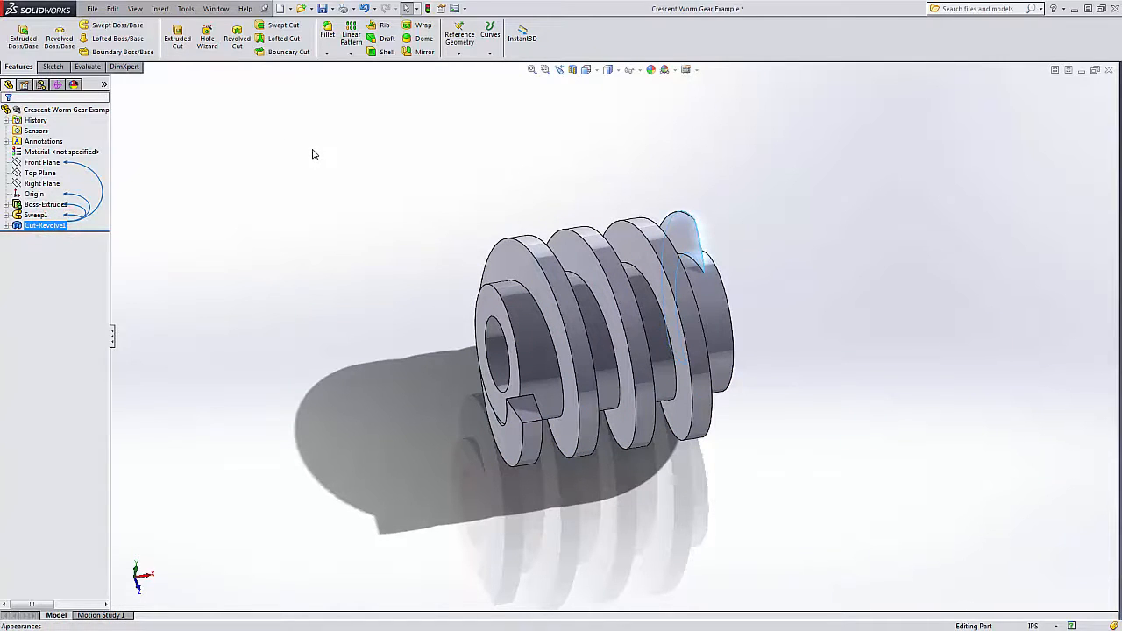
{"action": "left_click", "coordinate": [421, 52]}
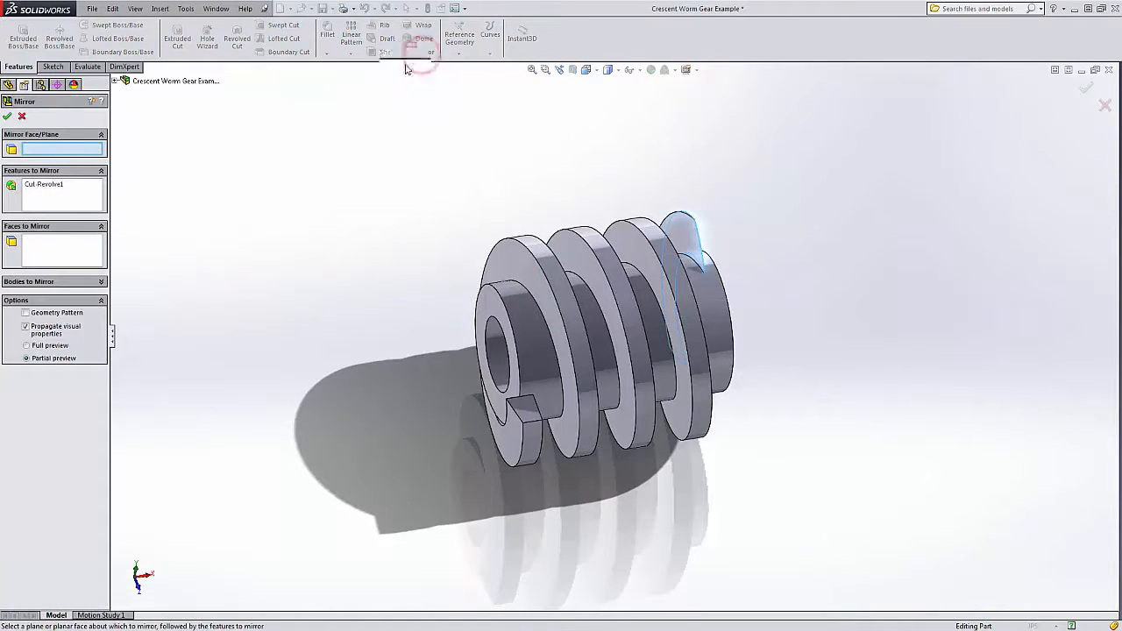
{"action": "left_click", "coordinate": [114, 81]}
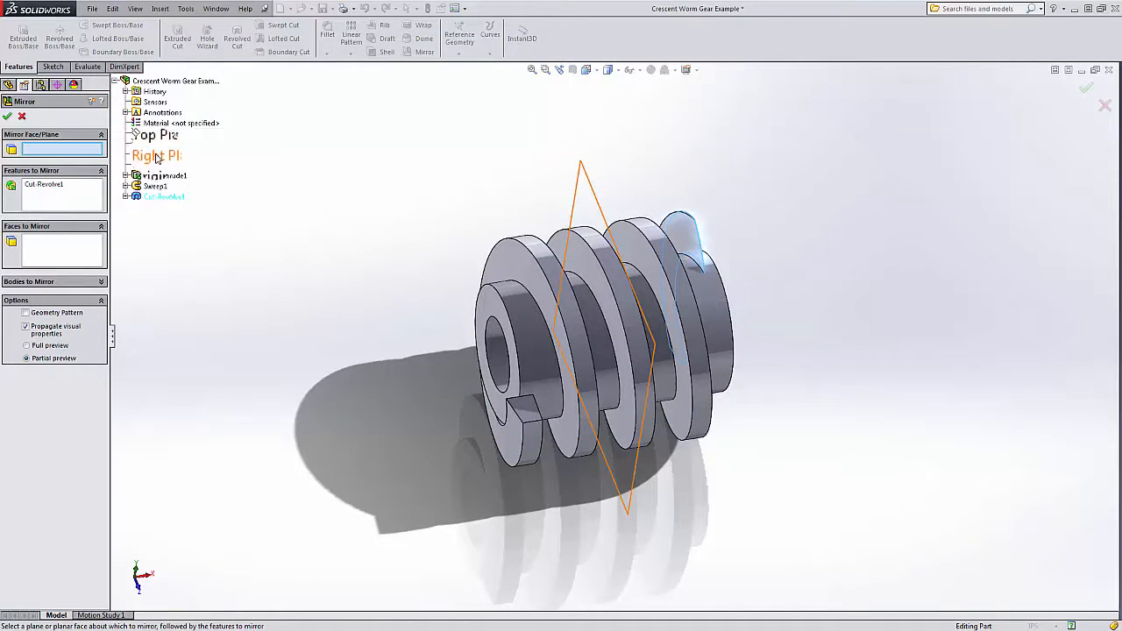
{"action": "left_click", "coordinate": [156, 157]}
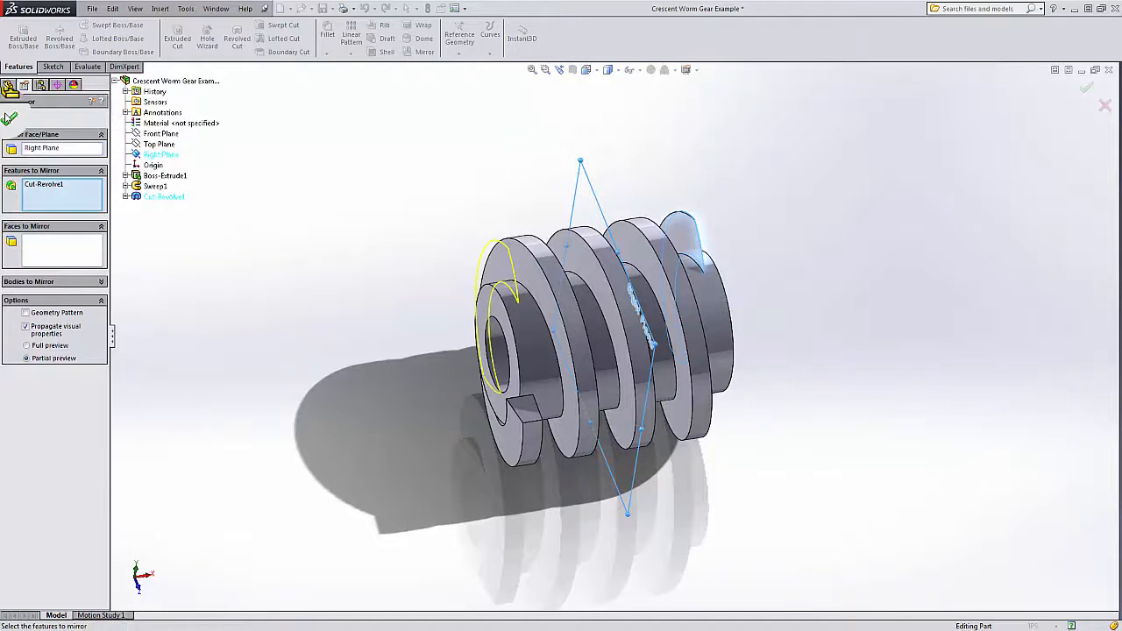
{"action": "left_click", "coordinate": [7, 116]}
{"action": "left_click", "coordinate": [278, 220]}
{"action": "middle_click_drag", "start_coordinate": [382, 221], "coordinate": [341, 123]}
{"action": "middle_click_drag", "start_coordinate": [373, 289], "coordinate": [378, 314]}
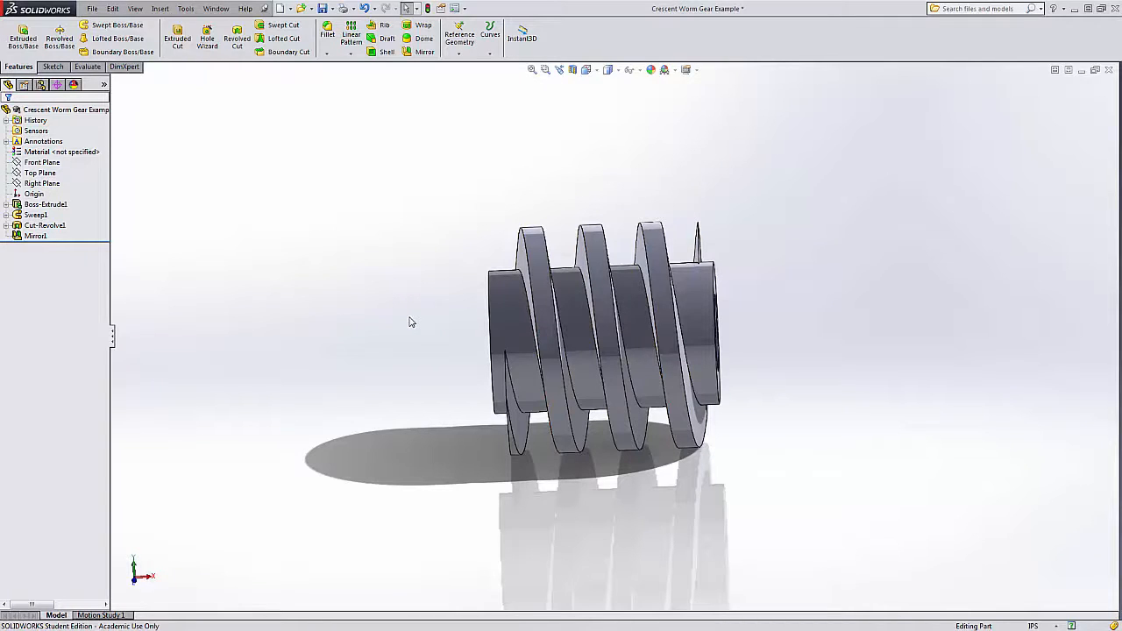
Step: Examine both trimmed thread ends and the flat crescent face beside the hub from several angles and up close
{"action": "middle_click_drag", "start_coordinate": [409, 322], "coordinate": [453, 324]}
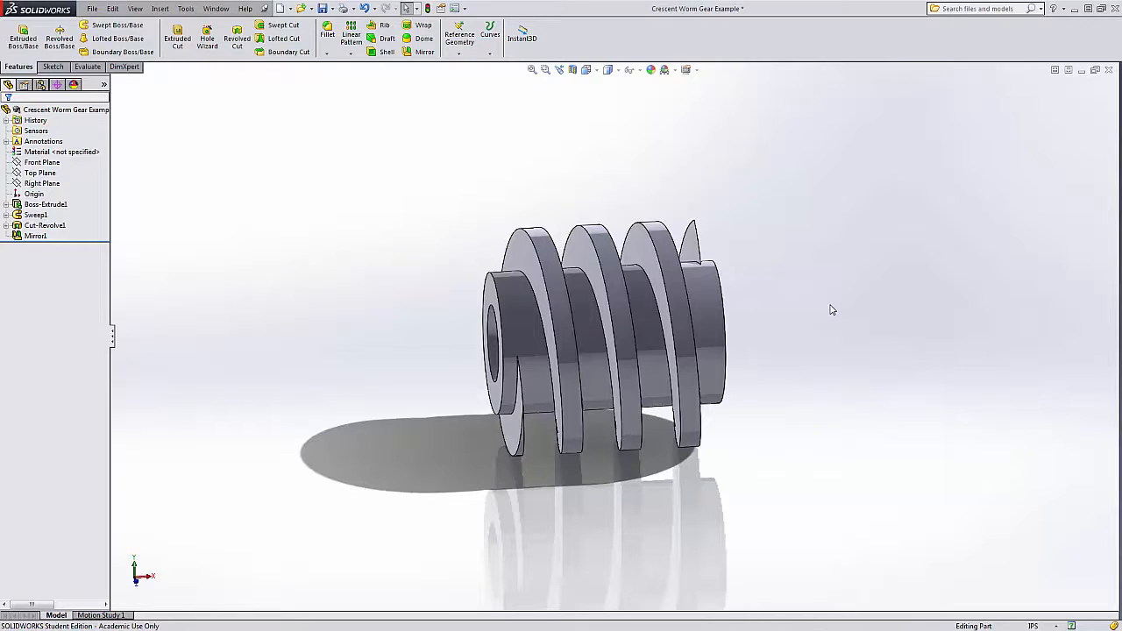
{"action": "middle_click_drag", "start_coordinate": [831, 289], "coordinate": [784, 521]}
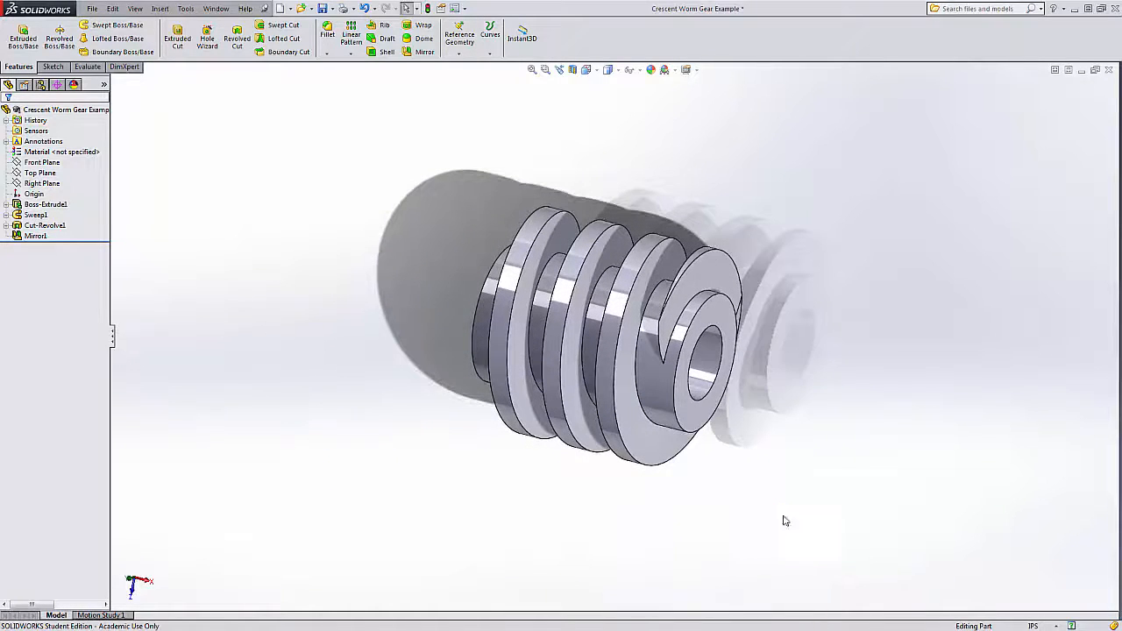
{"action": "middle_click_drag", "start_coordinate": [787, 364], "coordinate": [772, 436]}
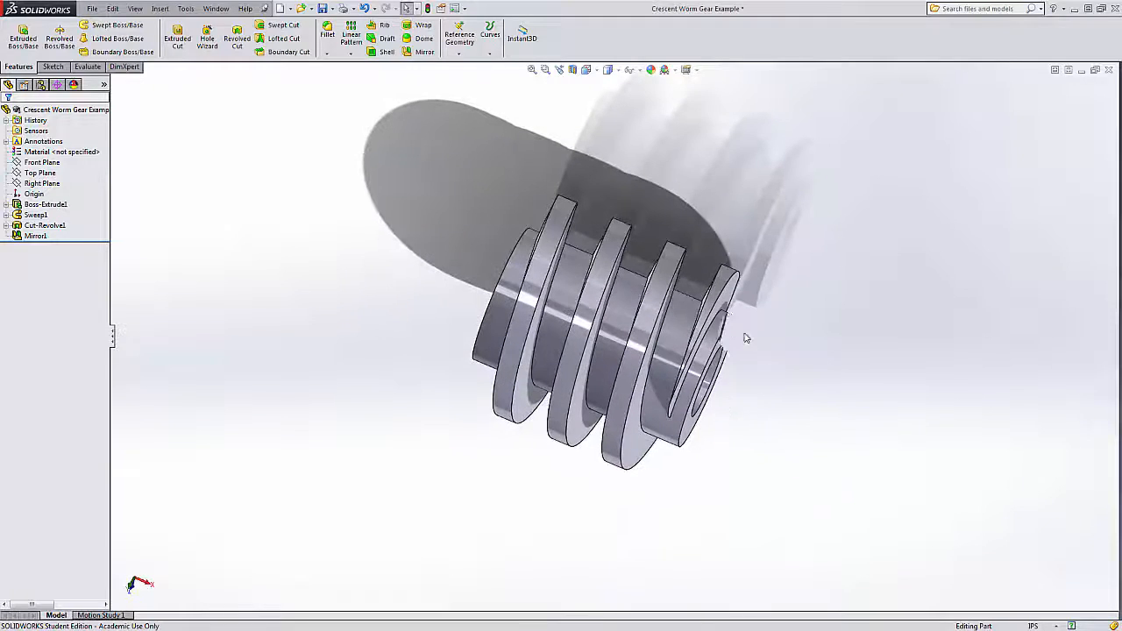
{"action": "scroll", "coordinate": [679, 347], "scroll_direction": "down", "scroll_amount": 5}
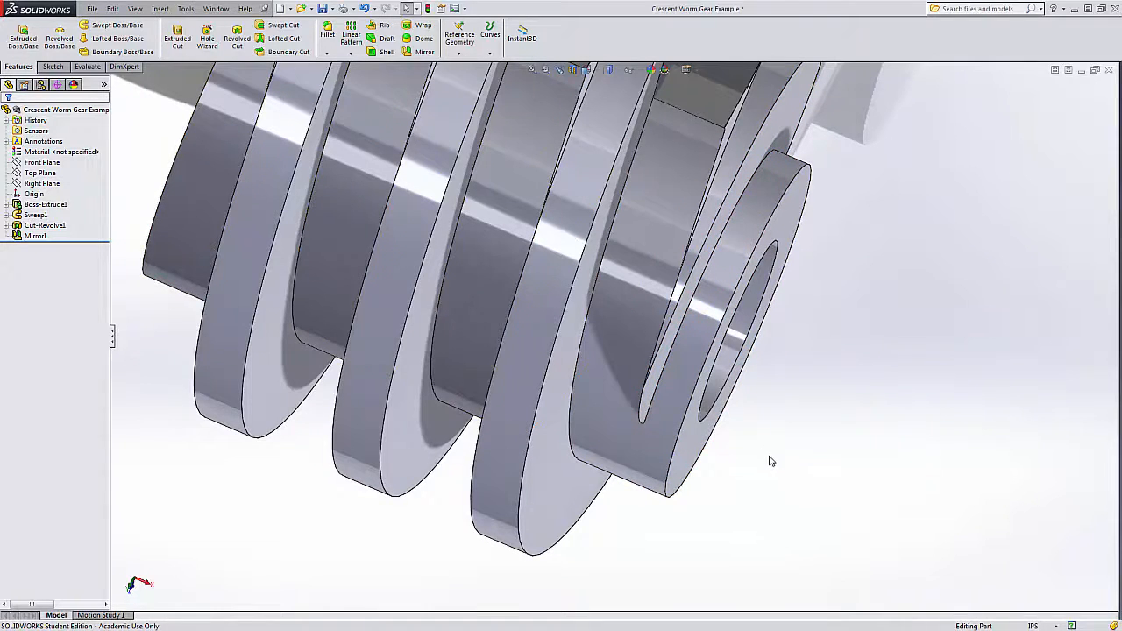
{"action": "middle_click_drag", "start_coordinate": [772, 466], "coordinate": [777, 371]}
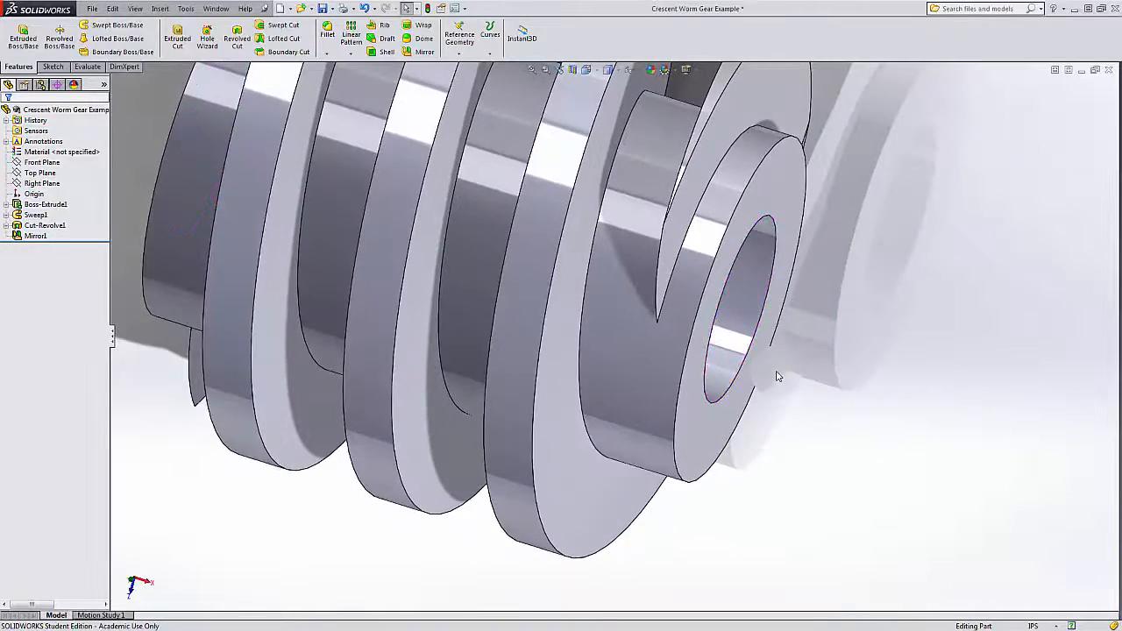
{"action": "scroll", "coordinate": [776, 371], "scroll_direction": "up", "scroll_amount": 5}
{"action": "scroll", "coordinate": [646, 284], "scroll_direction": "down", "scroll_amount": 5}
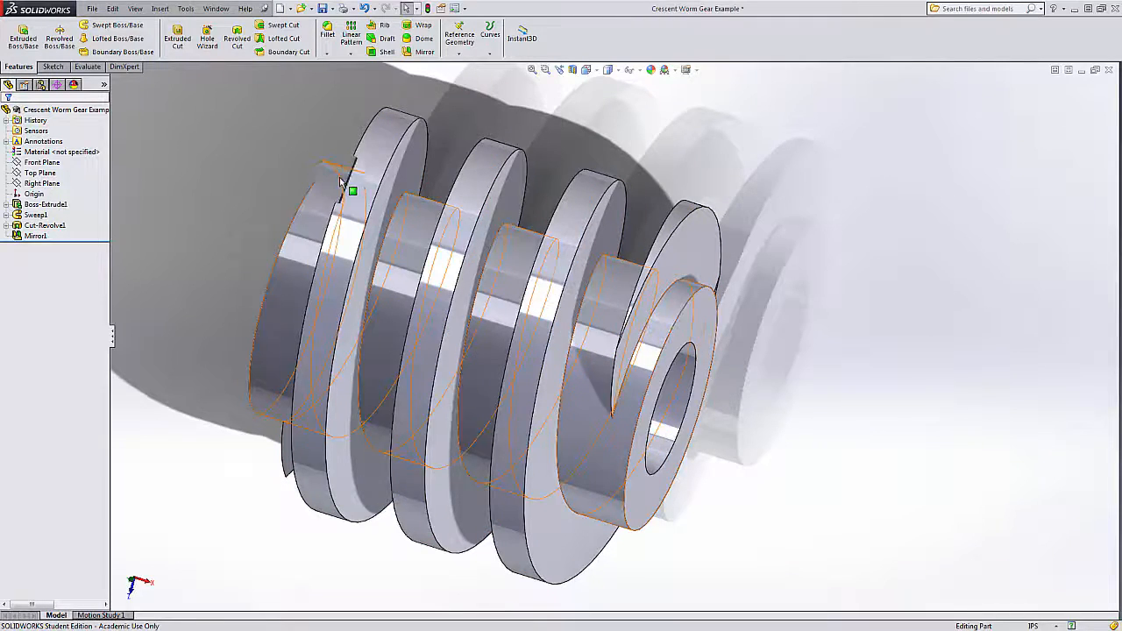
{"action": "middle_click_drag", "start_coordinate": [655, 346], "coordinate": [559, 326]}
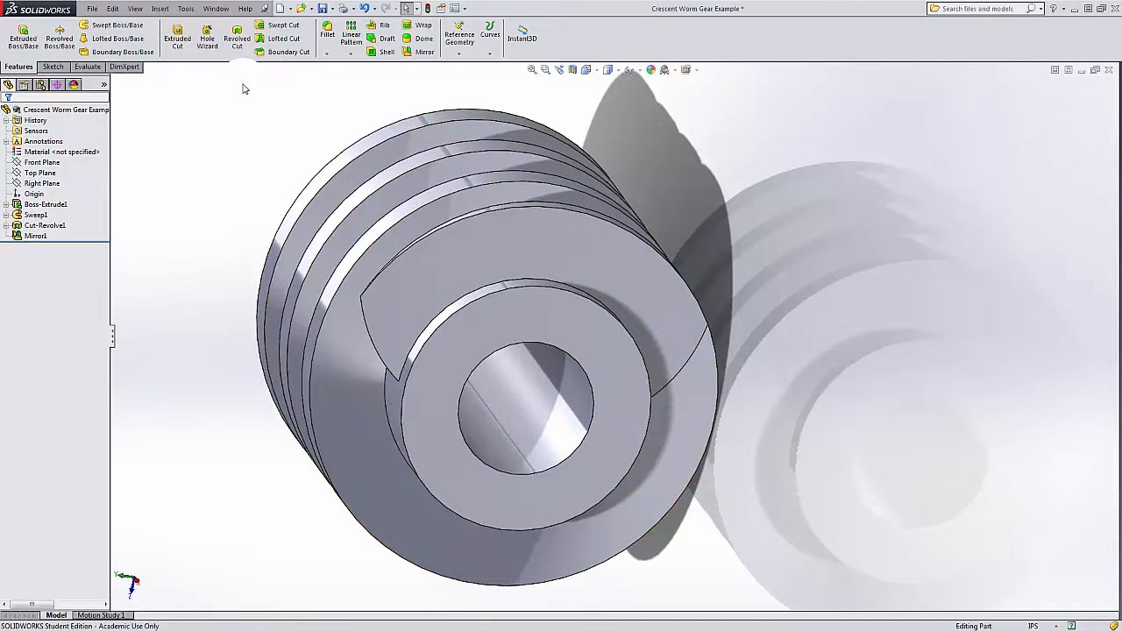
Step: Face the thread's trimmed crescent end face straight on and try to convert its curved inner-to-outer edge
{"action": "left_click", "coordinate": [52, 66]}
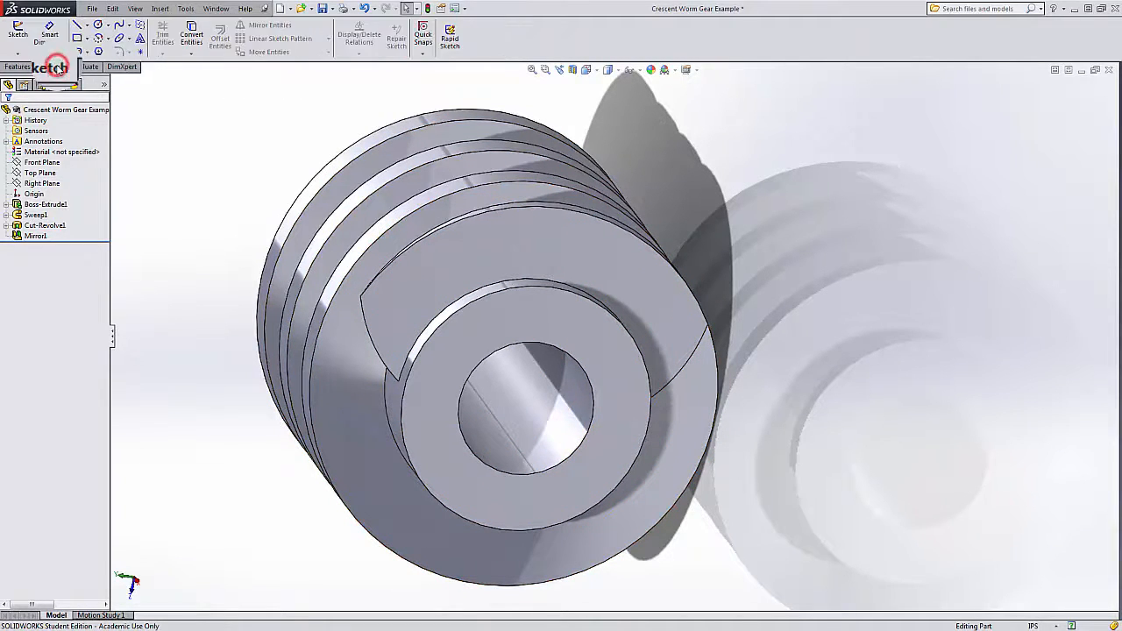
{"action": "left_click", "coordinate": [458, 259]}
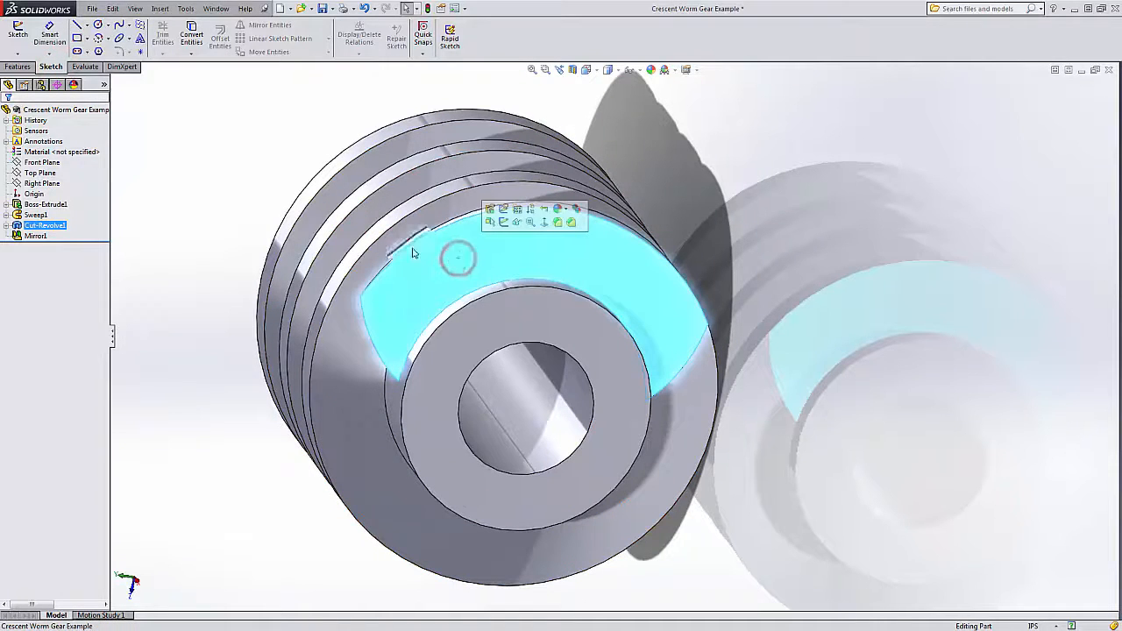
{"action": "left_click", "coordinate": [608, 63]}
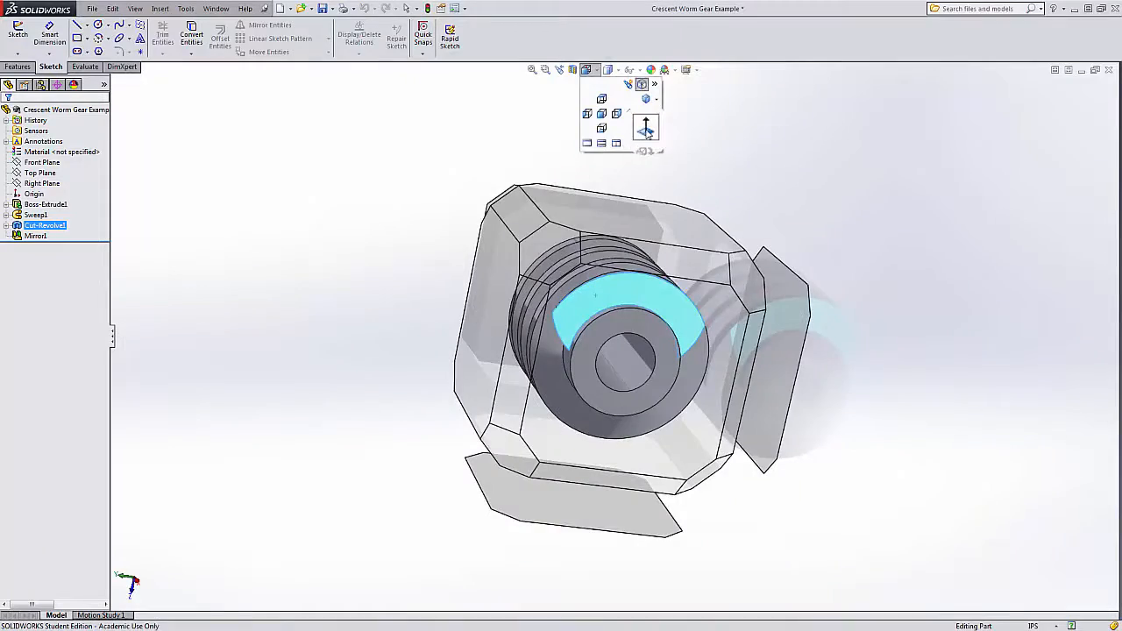
{"action": "left_click", "coordinate": [646, 130]}
{"action": "scroll", "coordinate": [667, 193], "scroll_direction": "down", "scroll_amount": 5}
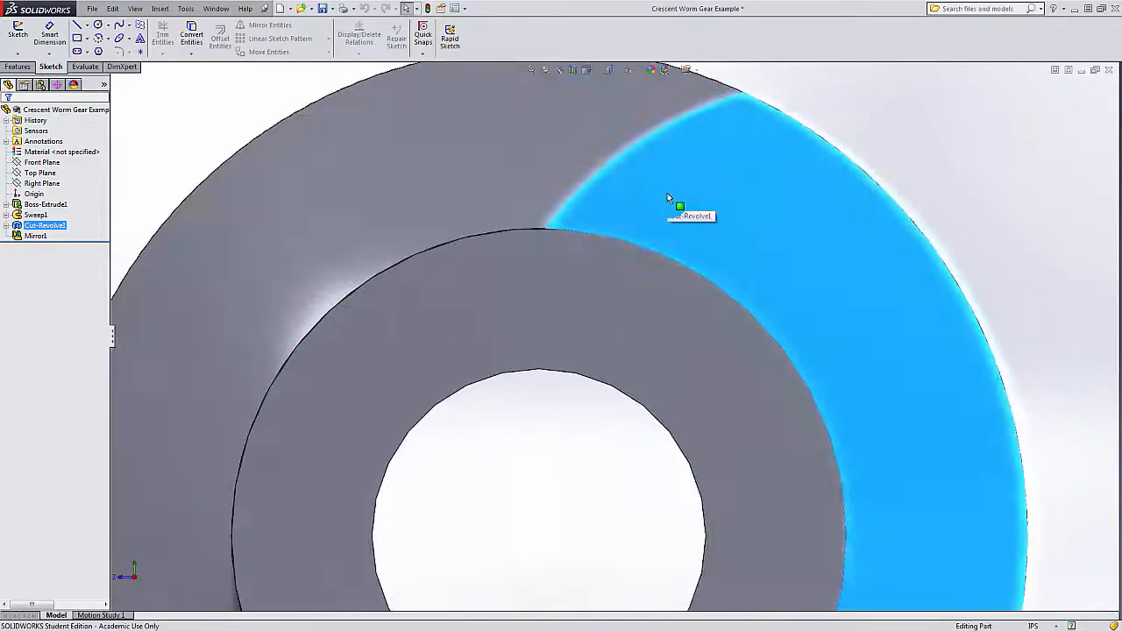
{"action": "scroll", "coordinate": [667, 193], "scroll_direction": "up", "scroll_amount": 5}
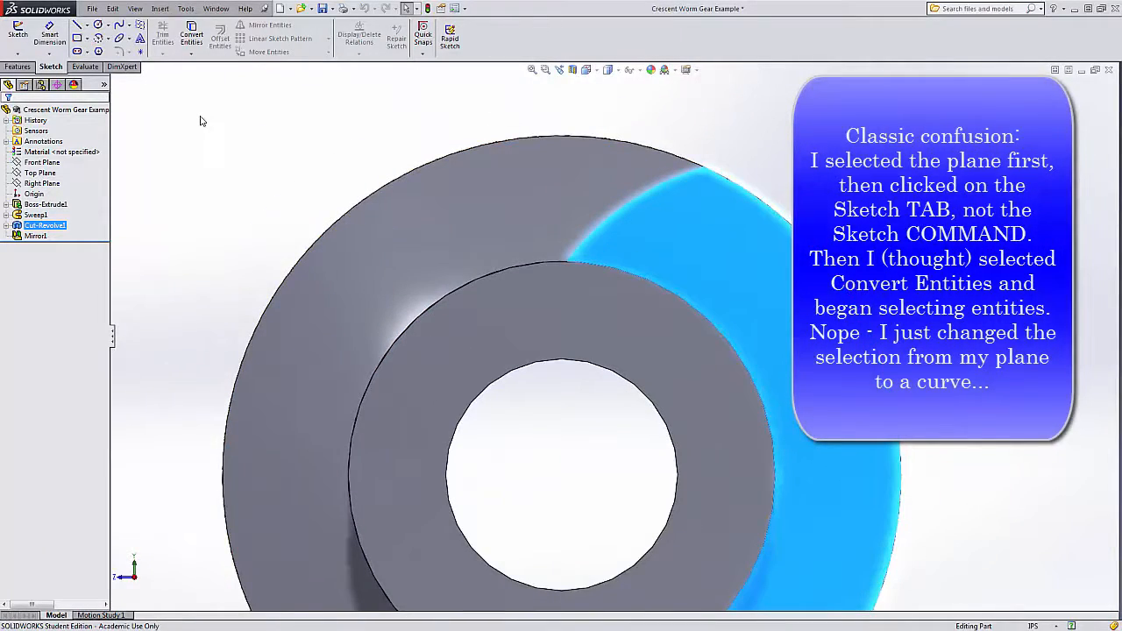
{"action": "left_click", "coordinate": [191, 35]}
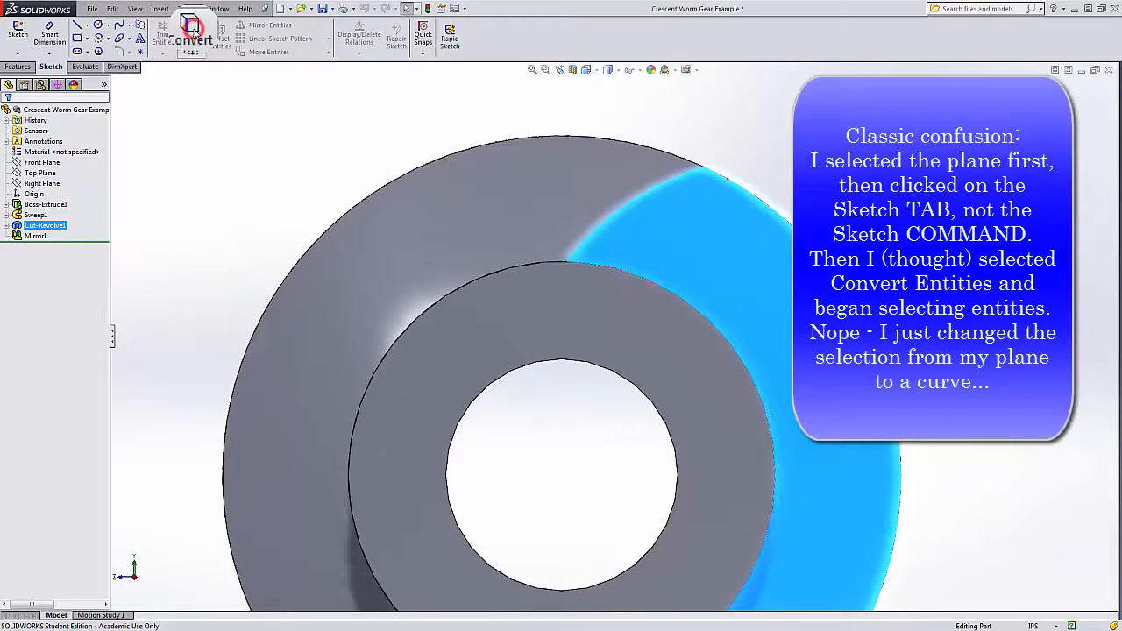
{"action": "left_click", "coordinate": [615, 213]}
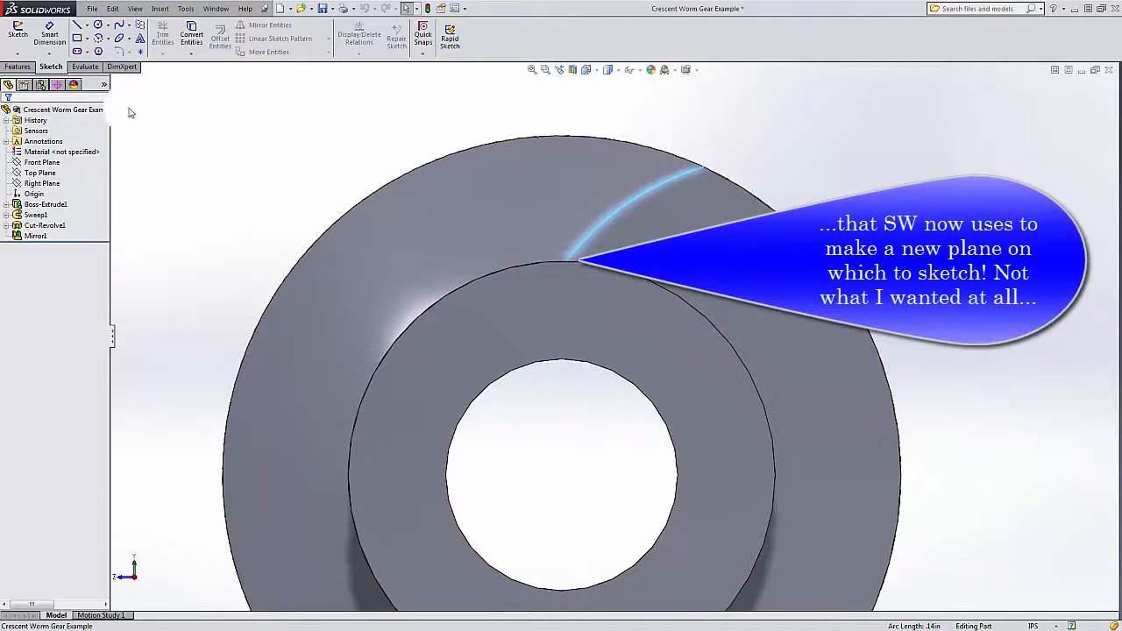
Step: Try to convert the crescent face's outer edge in a new sketch based on the selected curved edge, and exit the sketch
{"action": "left_click", "coordinate": [18, 33]}
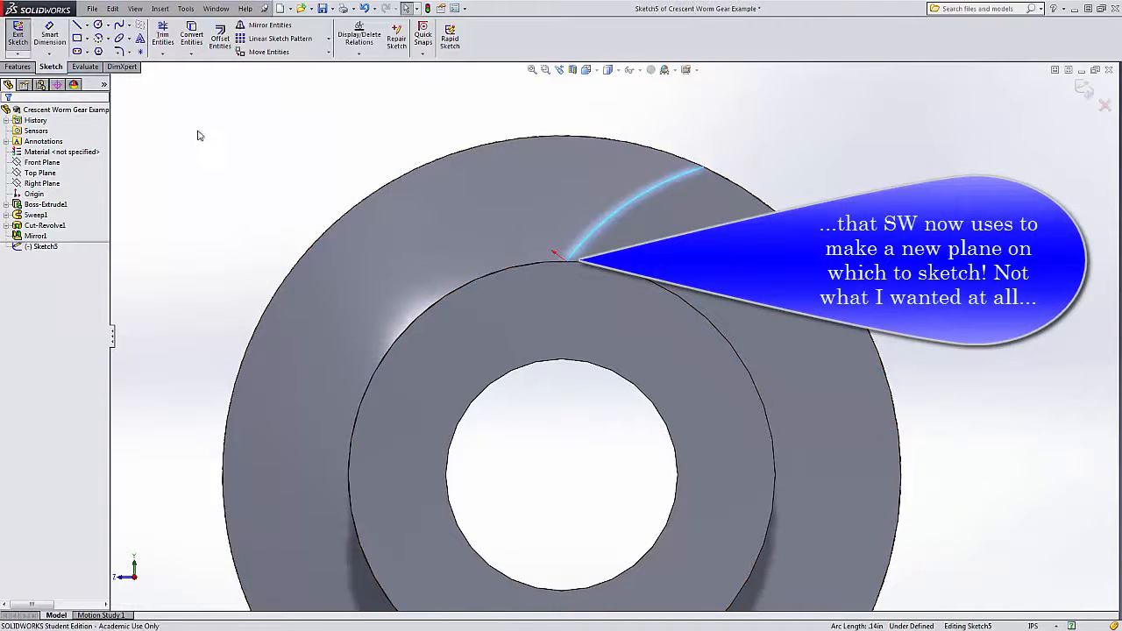
{"action": "left_click", "coordinate": [191, 37]}
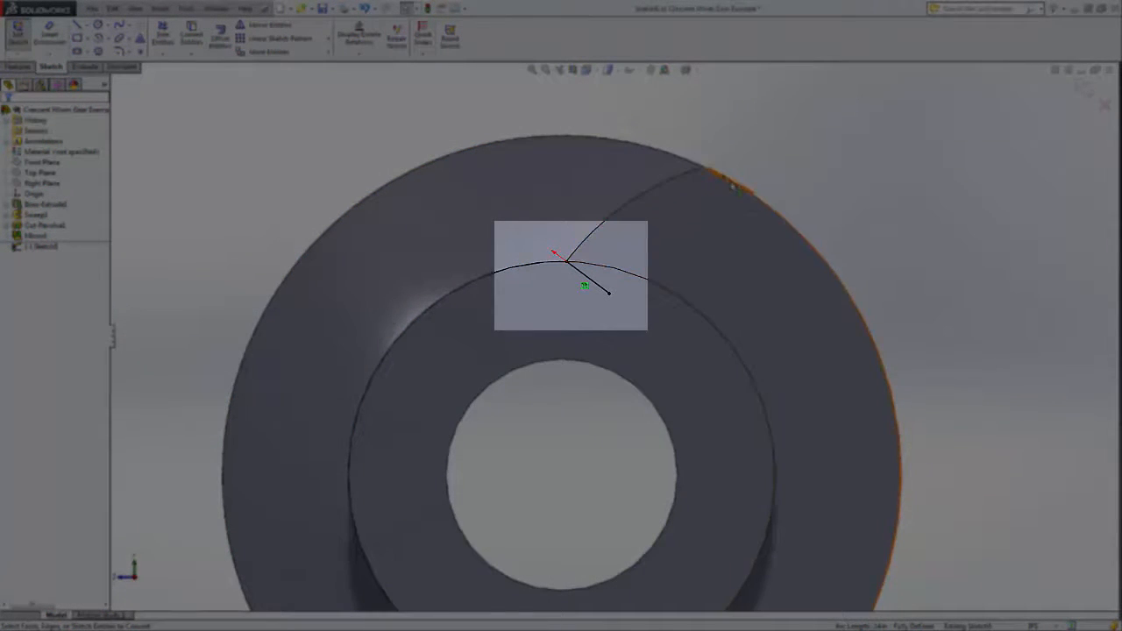
{"action": "left_click", "coordinate": [733, 180]}
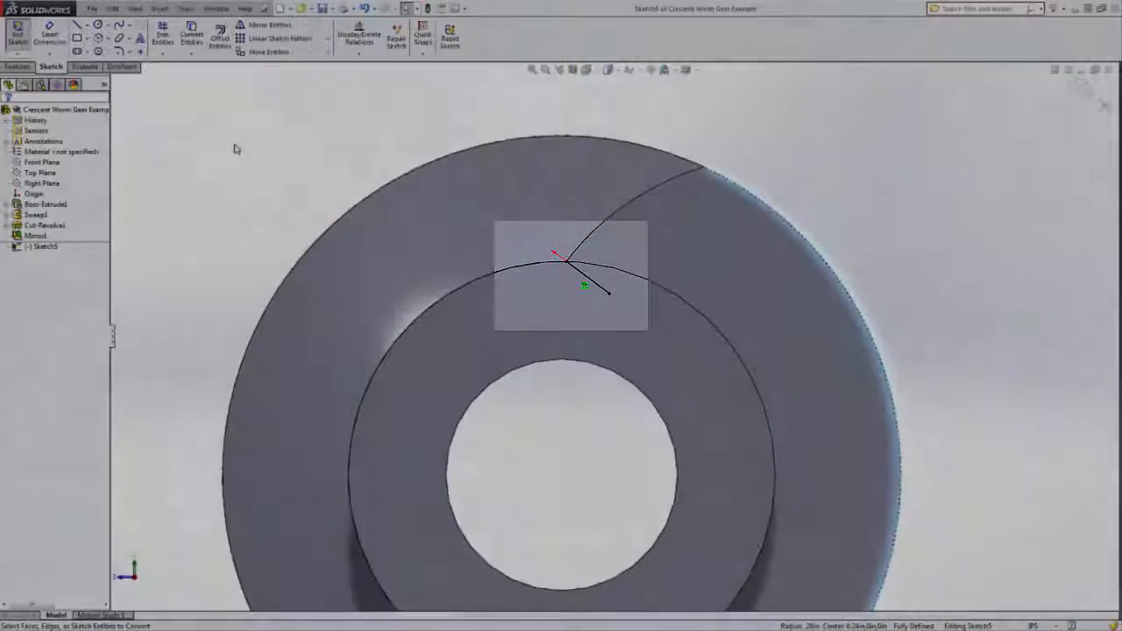
{"action": "left_click", "coordinate": [234, 145]}
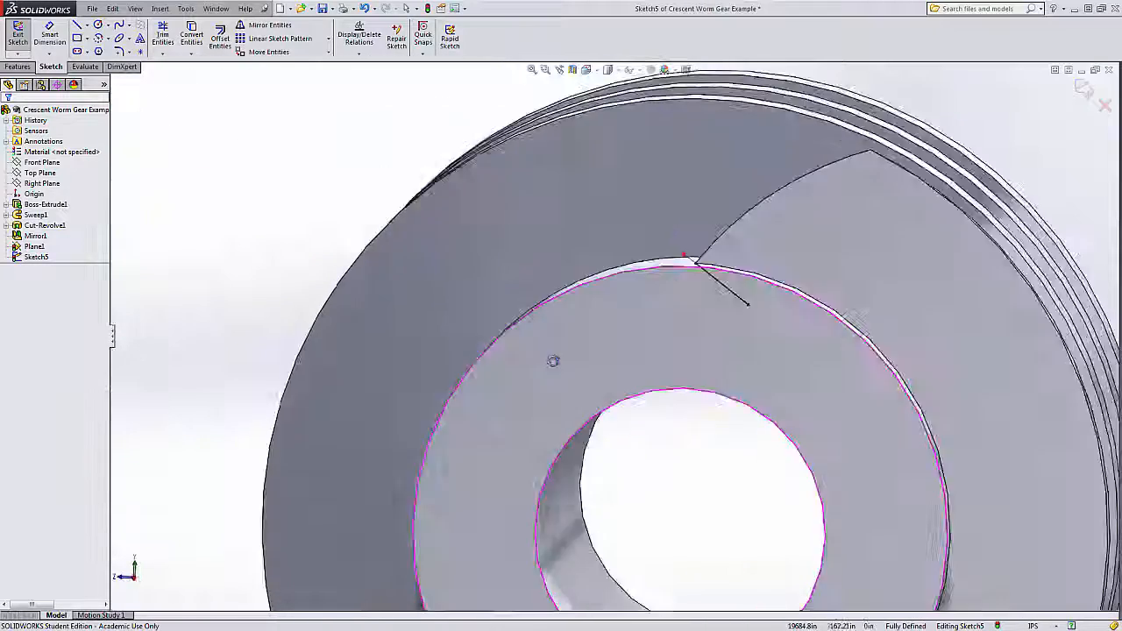
{"action": "scroll", "coordinate": [415, 254], "scroll_direction": "up", "scroll_amount": 3}
{"action": "scroll", "coordinate": [673, 395], "scroll_direction": "up", "scroll_amount": 3}
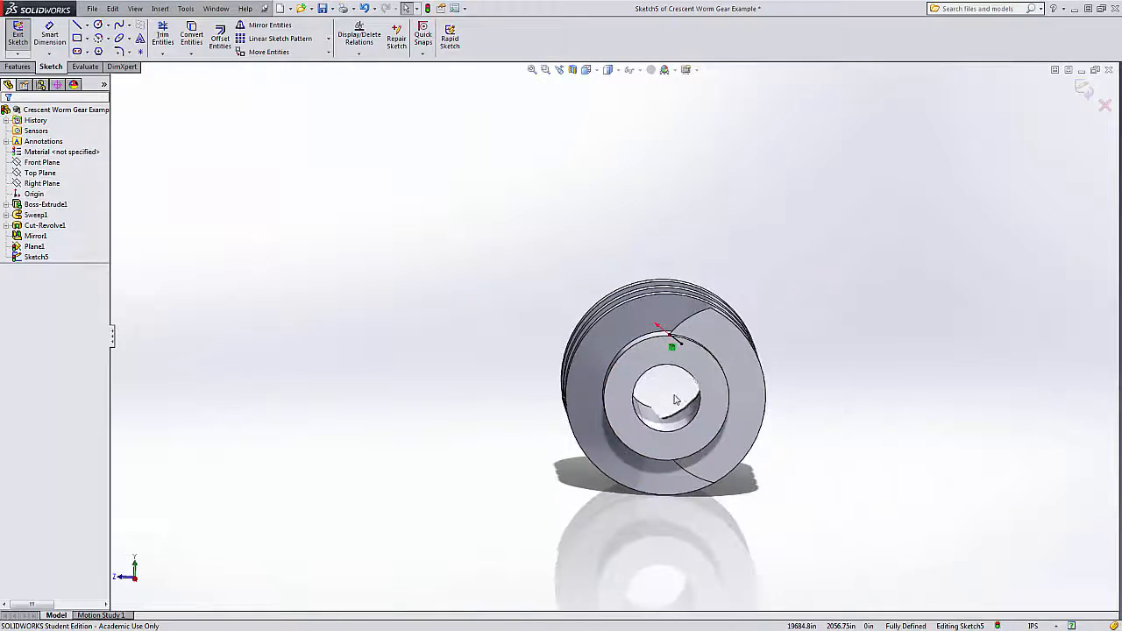
{"action": "scroll", "coordinate": [672, 396], "scroll_direction": "down", "scroll_amount": 5}
{"action": "scroll", "coordinate": [673, 394], "scroll_direction": "up", "scroll_amount": 3}
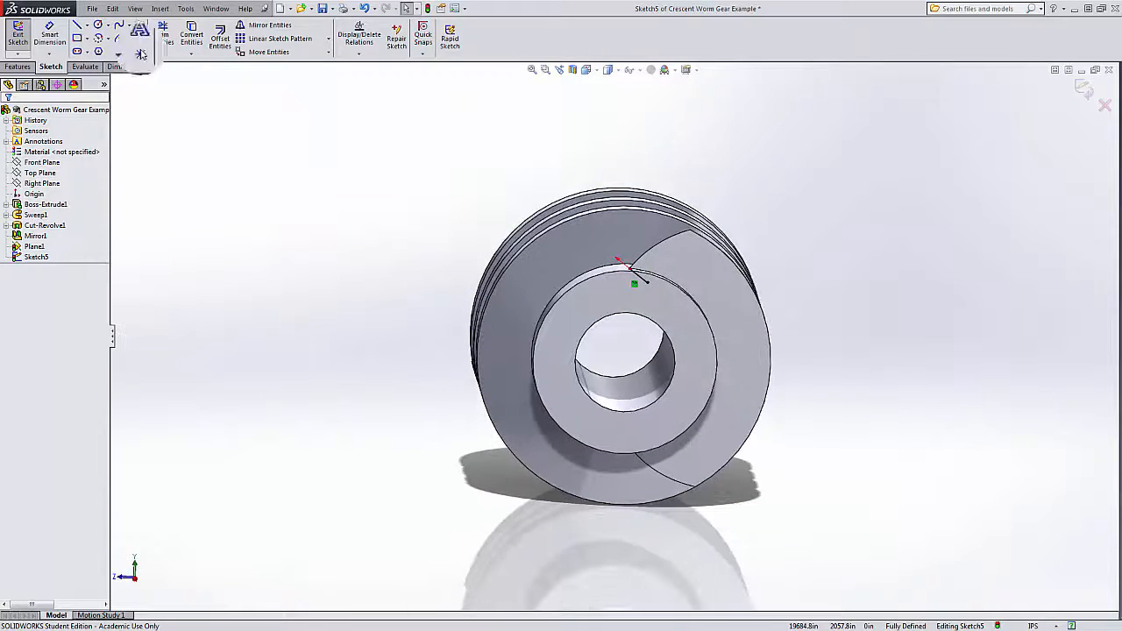
{"action": "left_click", "coordinate": [17, 33]}
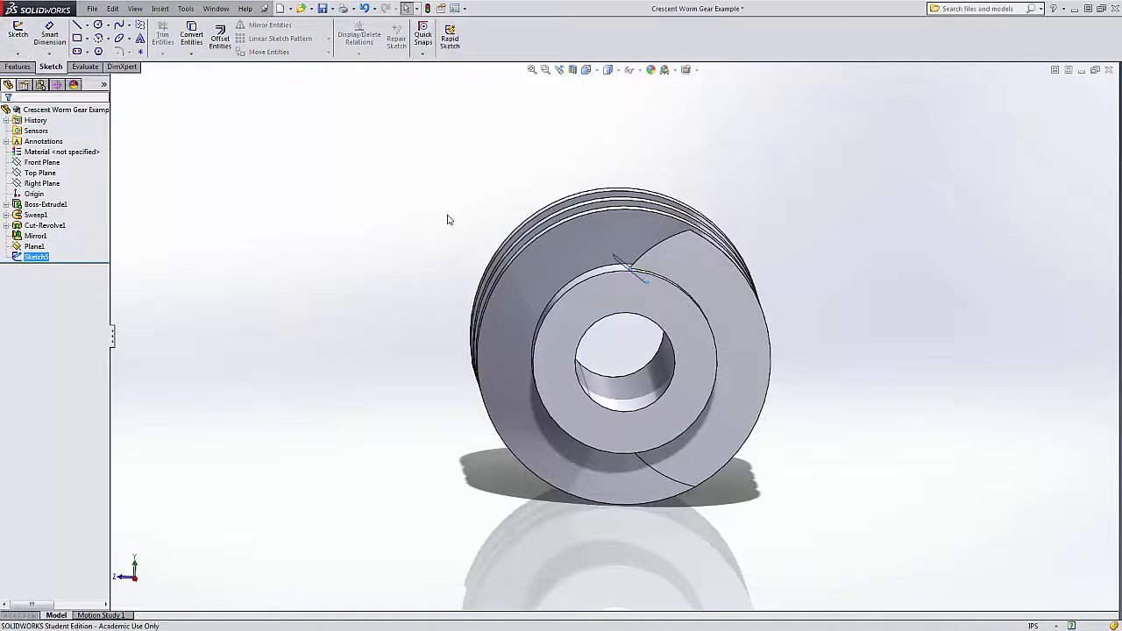
Step: Delete the misplaced sketch and the reference plane created with it
{"action": "mouse_move", "coordinate": [448, 221]}
{"action": "middle_mouse_down"}
{"action": "mouse_move", "coordinate": [443, 293]}
{"action": "mouse_move", "coordinate": [445, 232]}
{"action": "middle_mouse_up"}
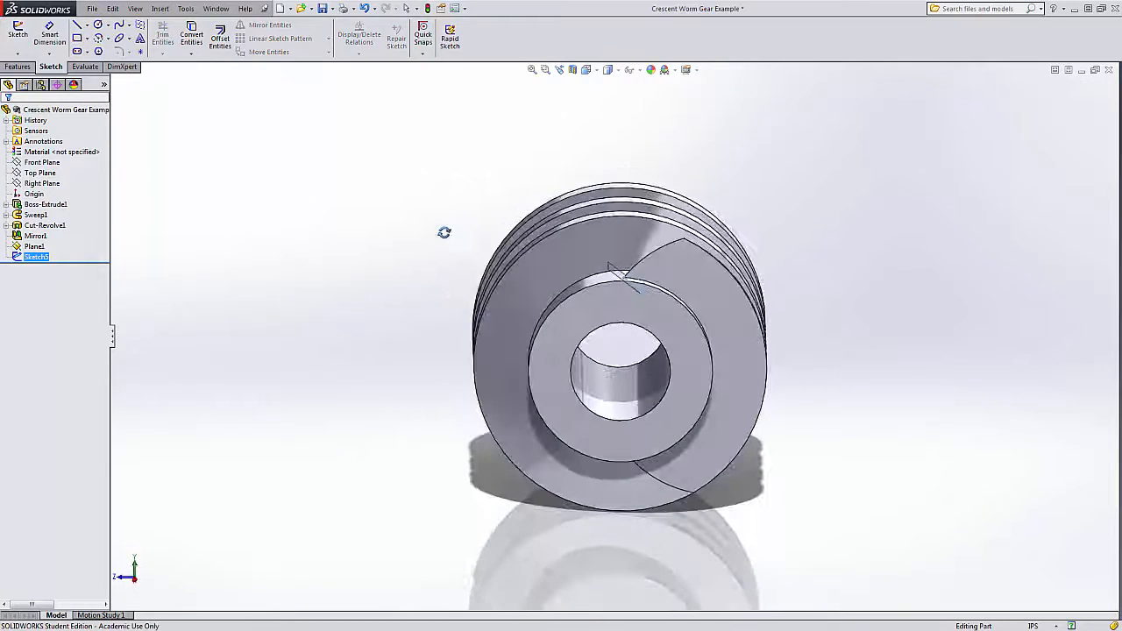
{"action": "right_click", "coordinate": [47, 261]}
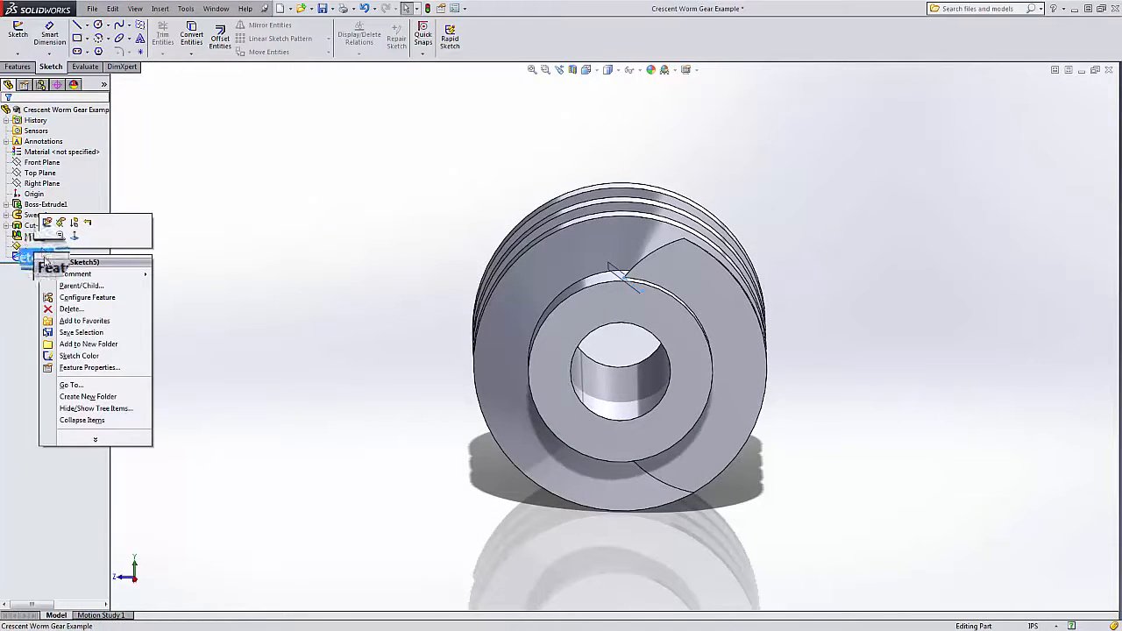
{"action": "left_click", "coordinate": [54, 309]}
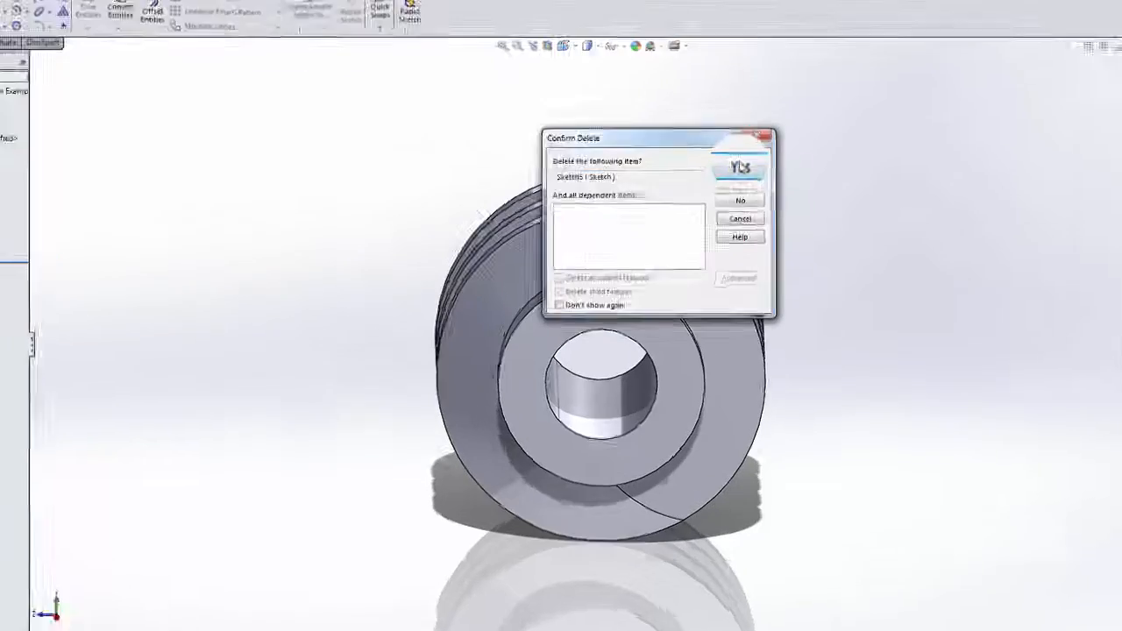
{"action": "left_click", "coordinate": [744, 175]}
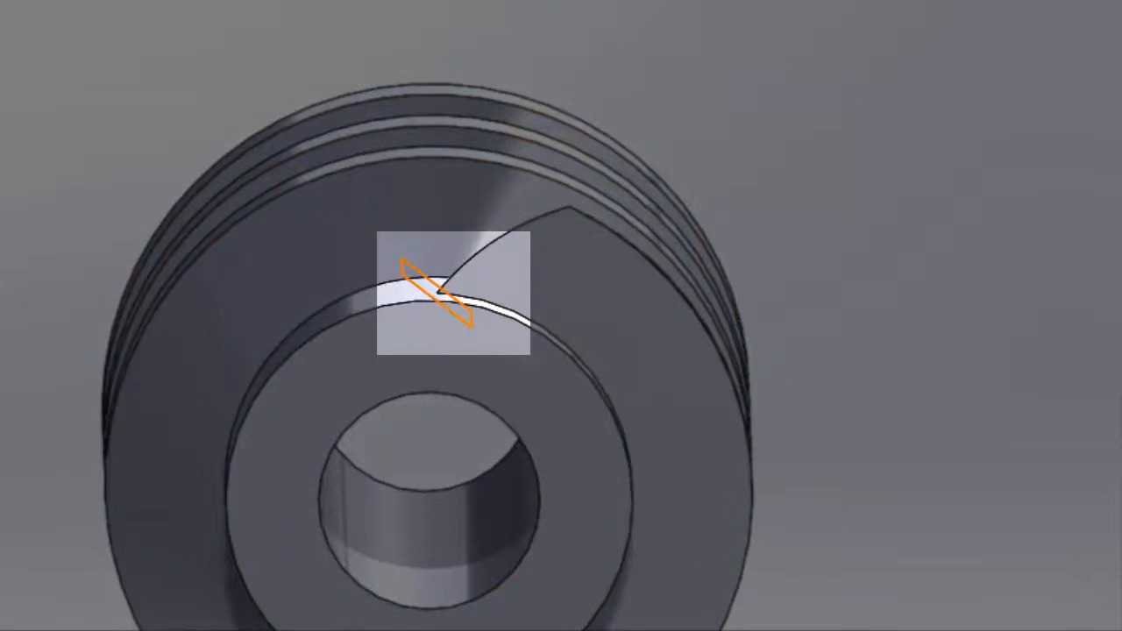
{"action": "key", "text": "Delete"}
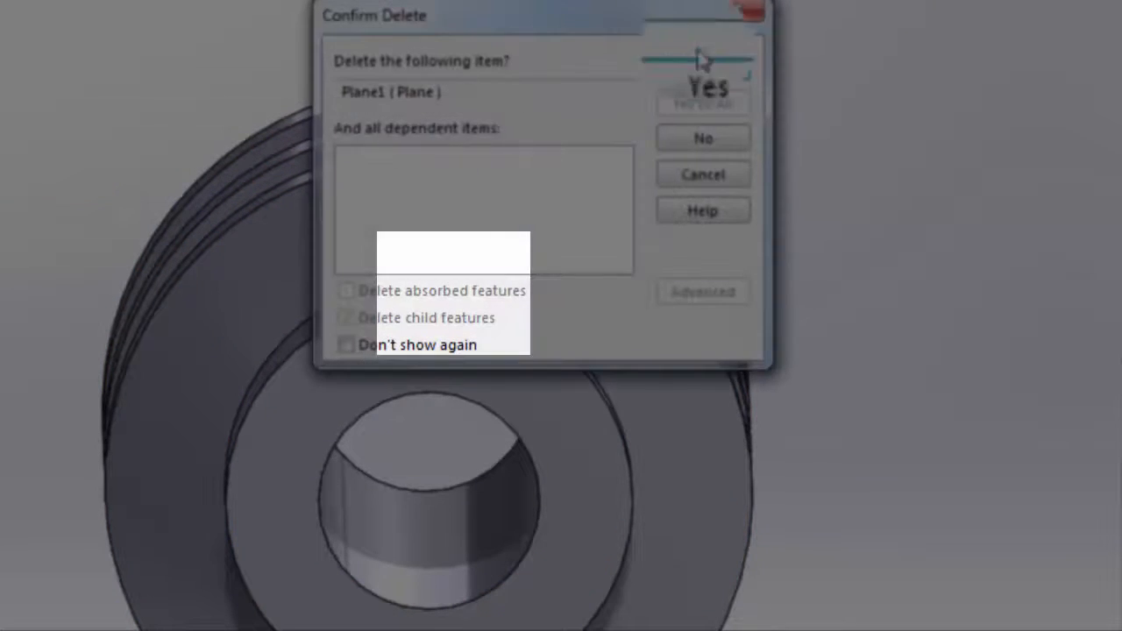
{"action": "left_click", "coordinate": [724, 64]}
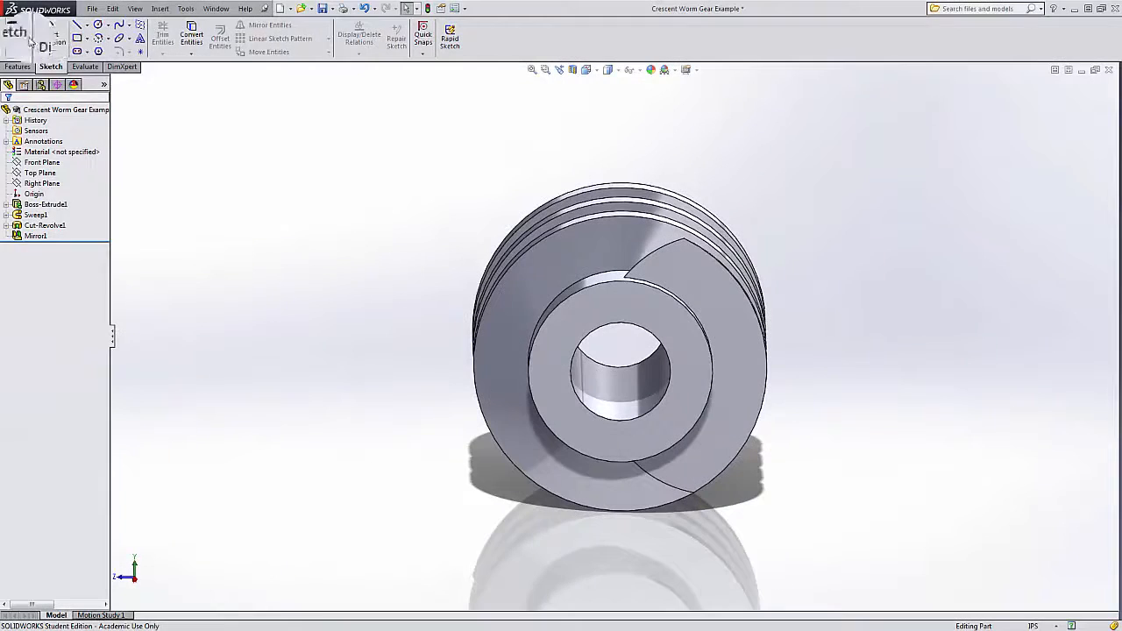
Step: Start a sketch on the flat crescent end face beside the hub and view it straight on
{"action": "left_click", "coordinate": [18, 39]}
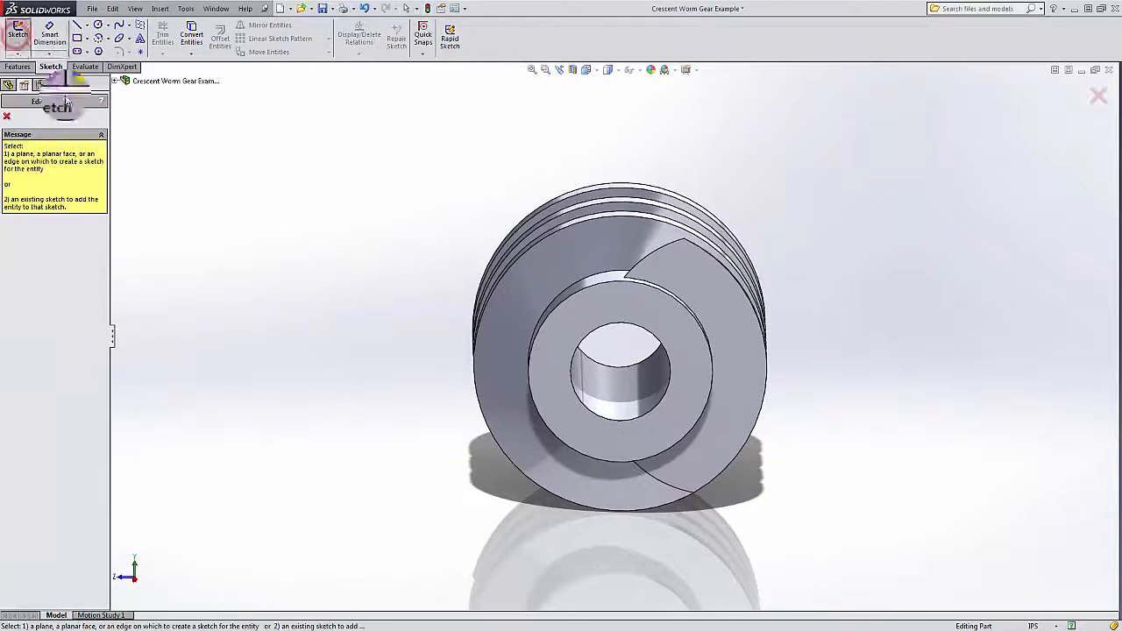
{"action": "left_click", "coordinate": [681, 276]}
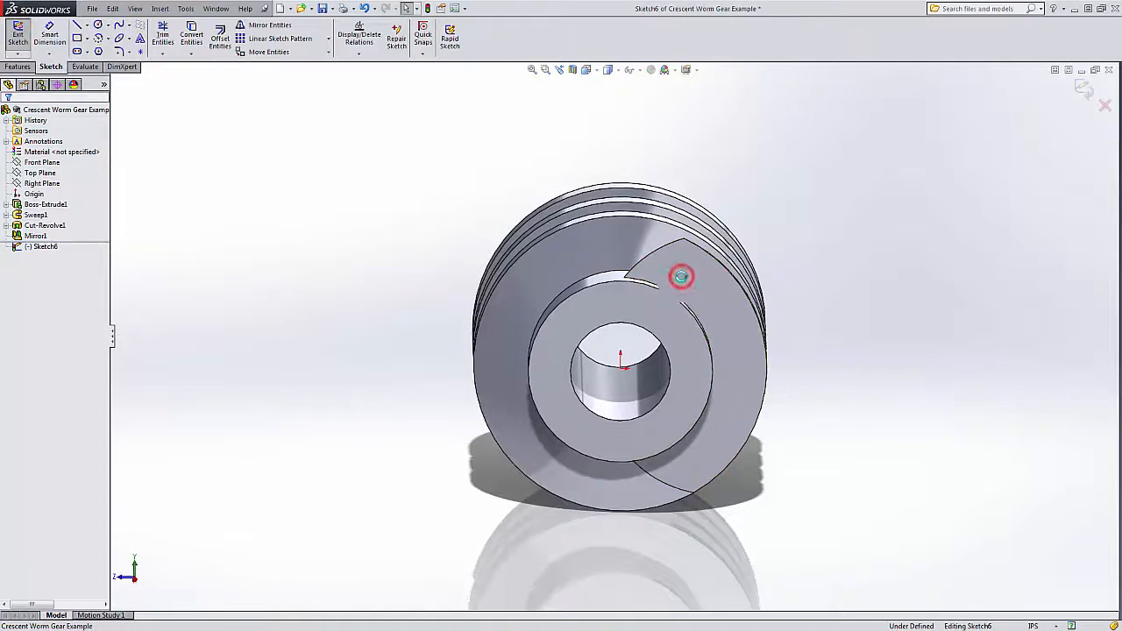
{"action": "left_click", "coordinate": [588, 70]}
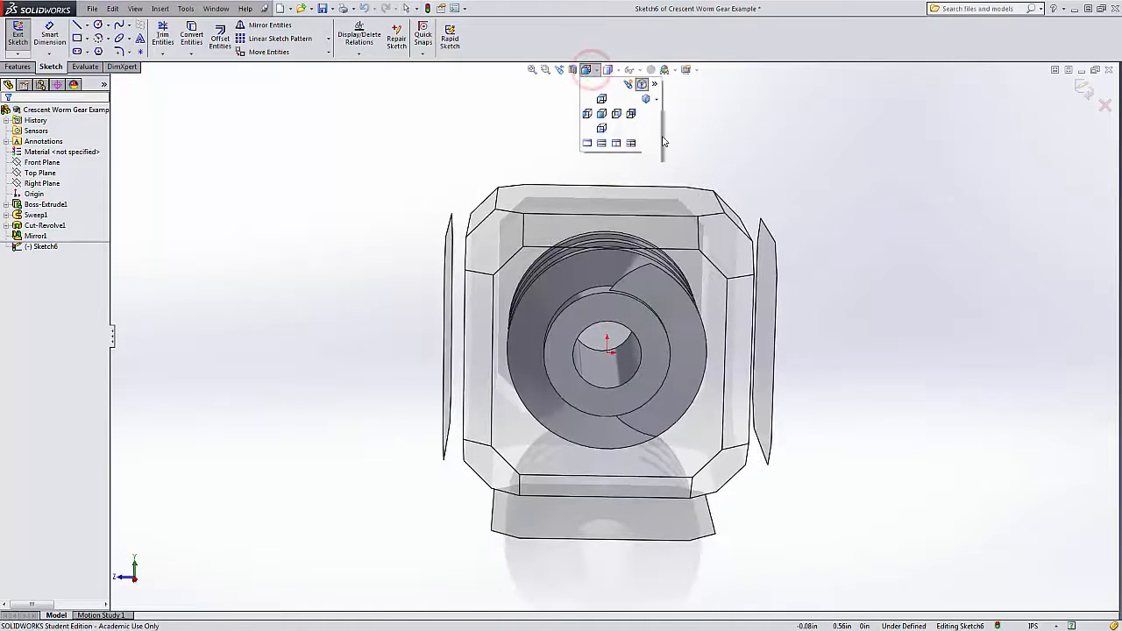
{"action": "left_click", "coordinate": [646, 130]}
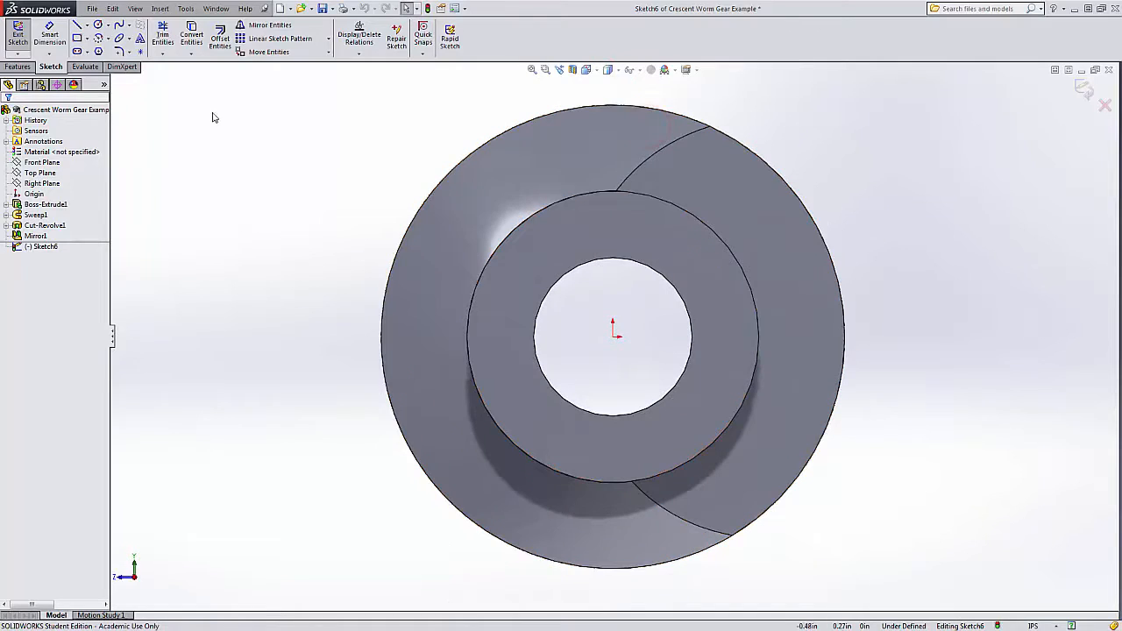
Step: Try to convert the crescent face's upper curved edge, its outer edge and the hub circle into the sketch
{"action": "left_click", "coordinate": [192, 35]}
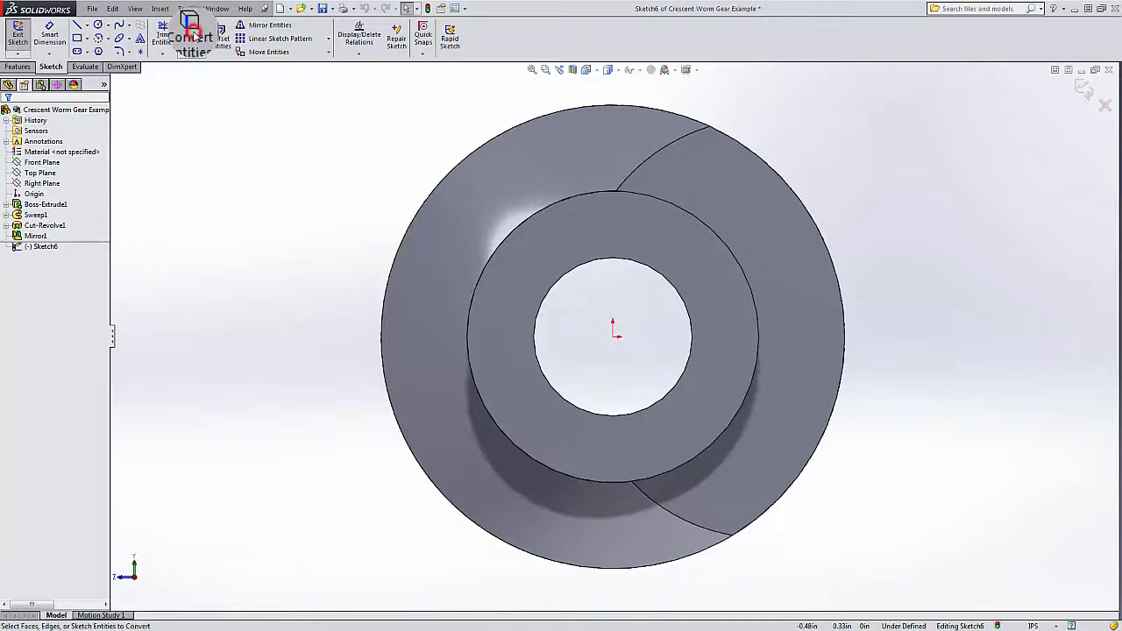
{"action": "left_click", "coordinate": [657, 156]}
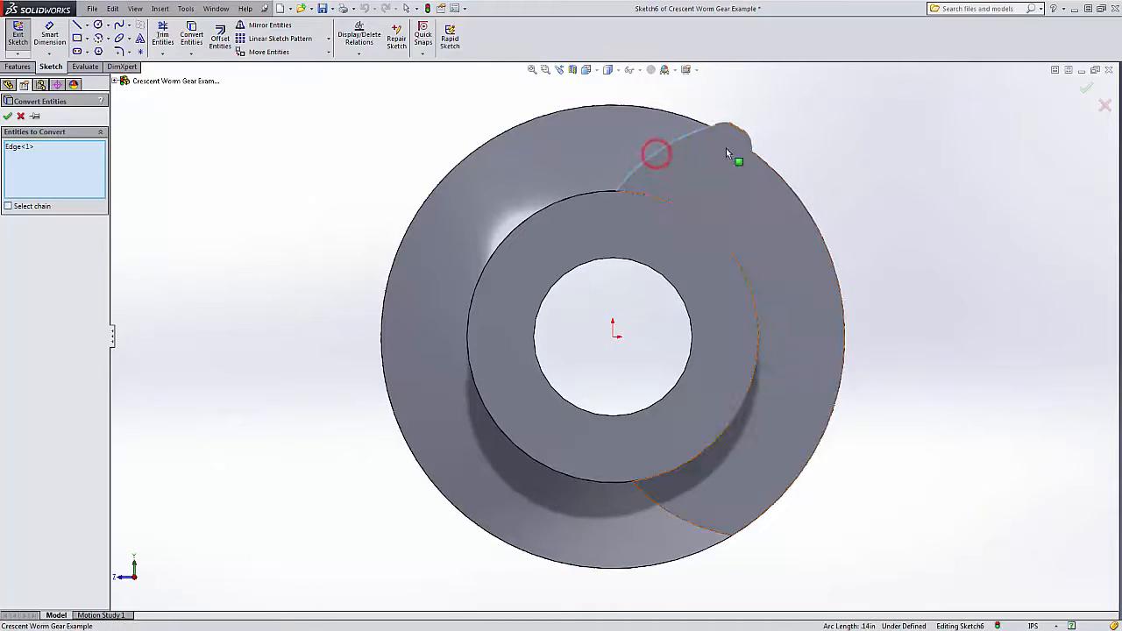
{"action": "left_click", "coordinate": [744, 150]}
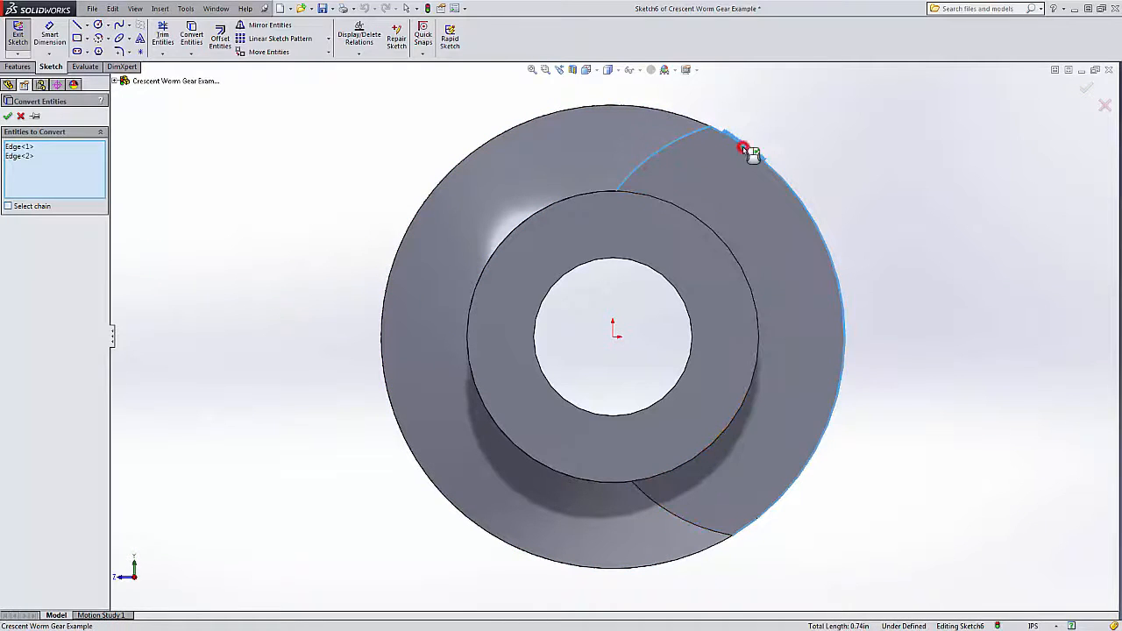
{"action": "left_click", "coordinate": [676, 206]}
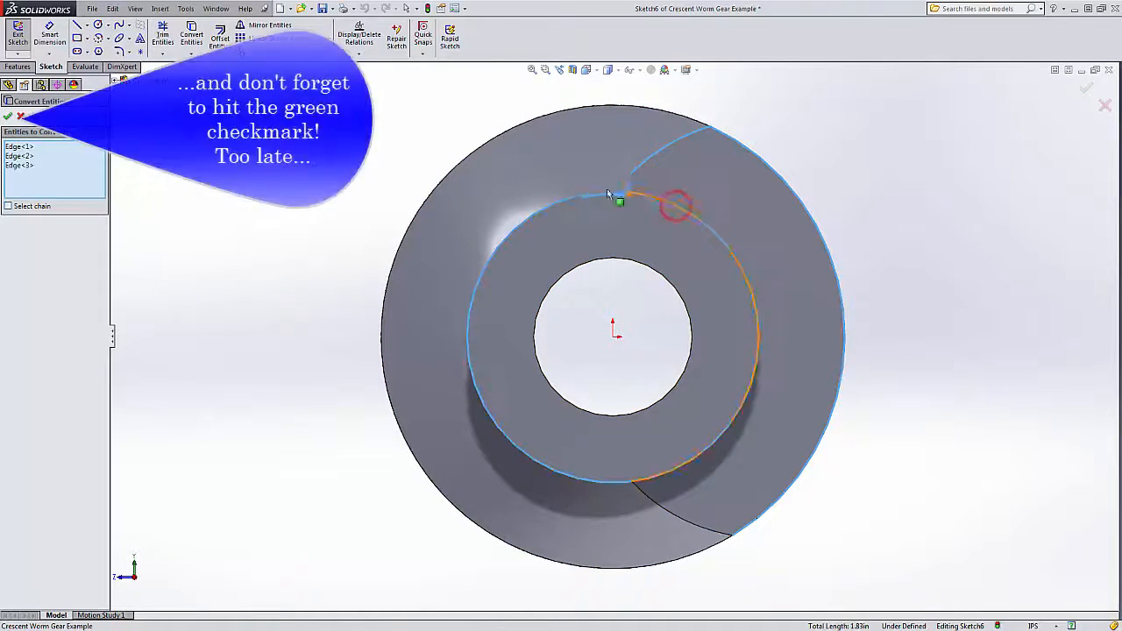
Step: Draw a centerline from the origin up to the point where the crescent's upper curved edge meets the hub circle
{"action": "left_click", "coordinate": [86, 25]}
{"action": "left_click", "coordinate": [98, 51]}
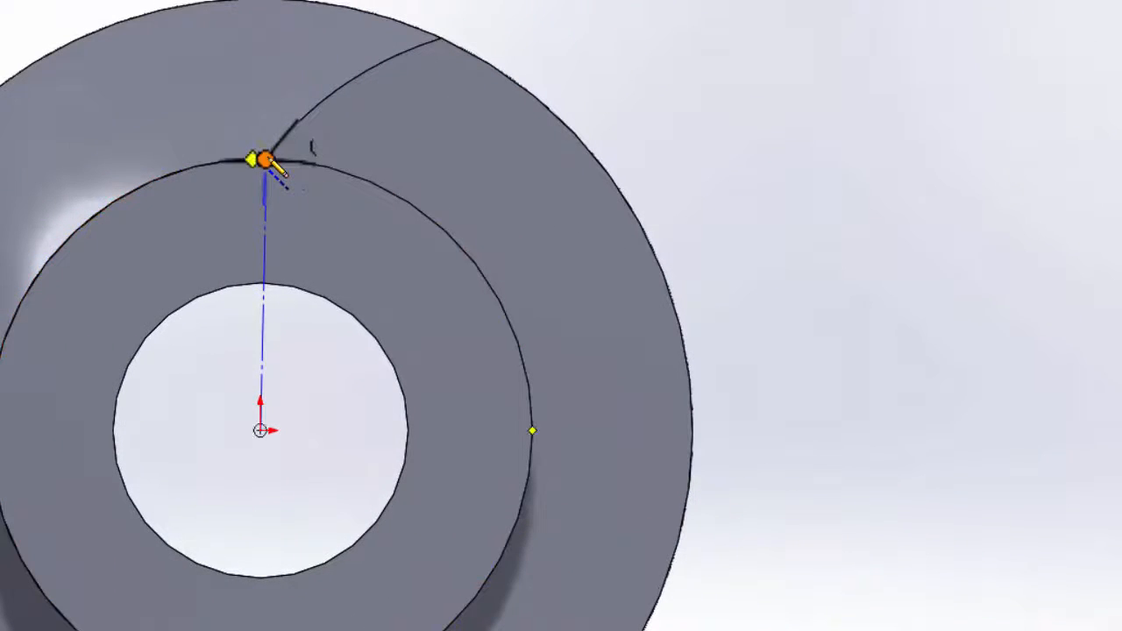
{"action": "left_click", "coordinate": [266, 160]}
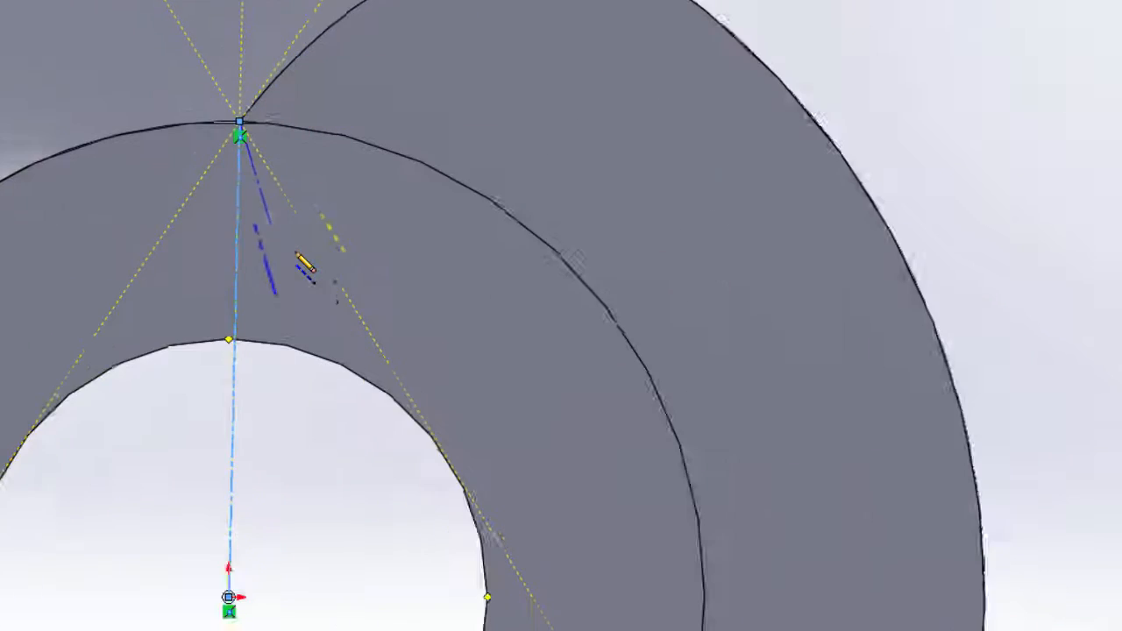
{"action": "scroll", "coordinate": [230, 110], "scroll_direction": "down", "scroll_amount": 4}
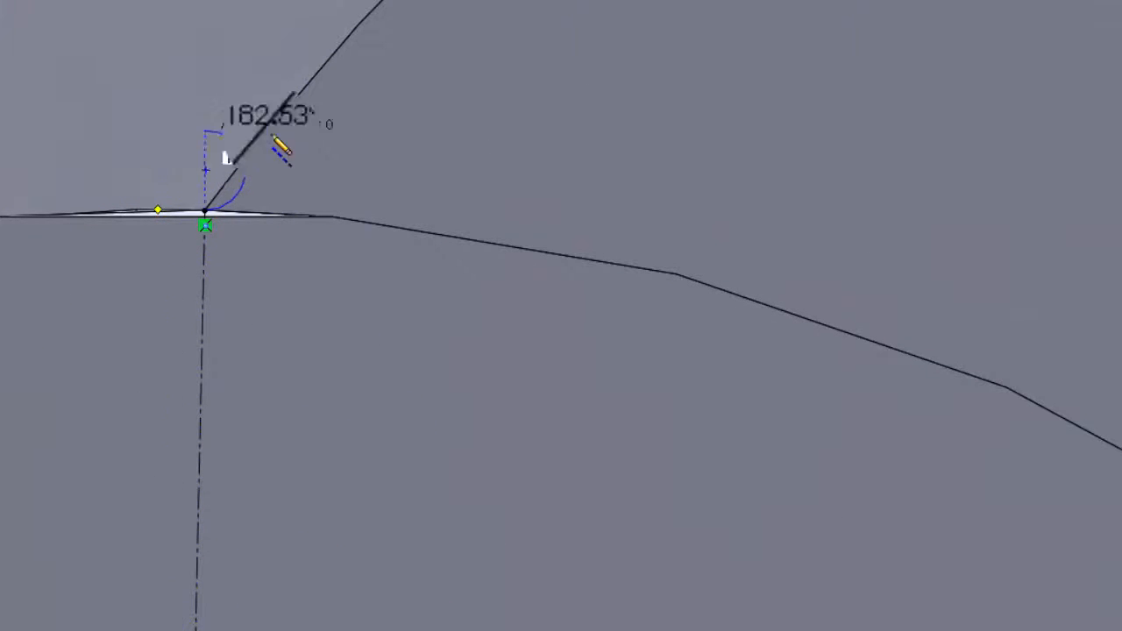
{"action": "key", "text": "Escape"}
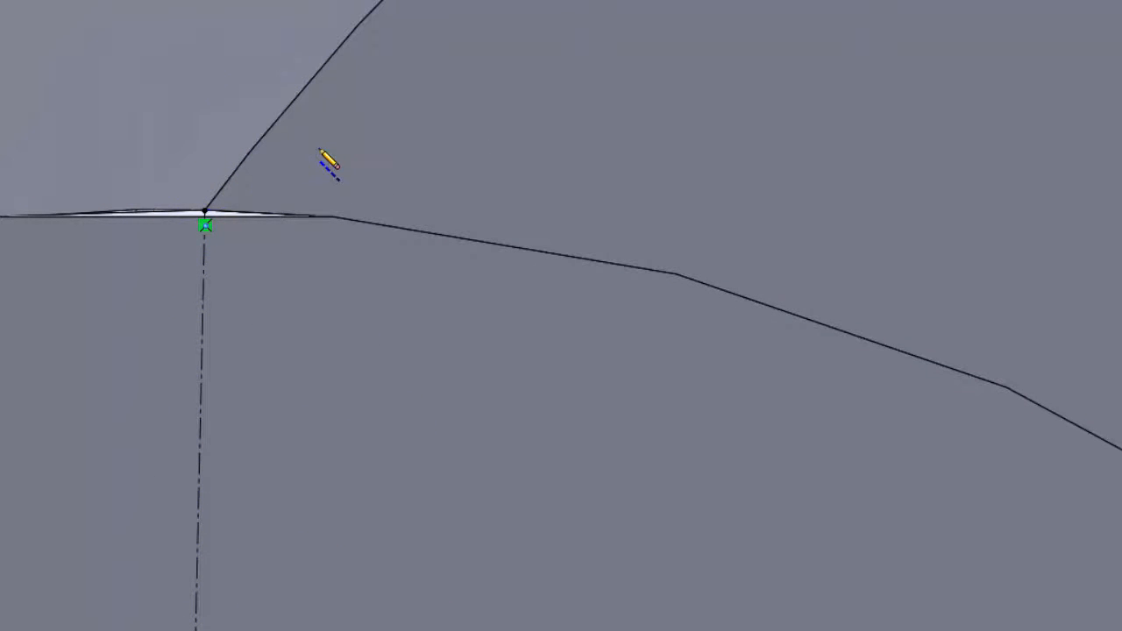
Step: Draw a second centerline from the origin diagonally up to the hub circle, clockwise from the first centerline
{"action": "scroll", "coordinate": [325, 280], "scroll_direction": "up", "scroll_amount": 4}
{"action": "scroll", "coordinate": [355, 458], "scroll_direction": "up", "scroll_amount": 5}
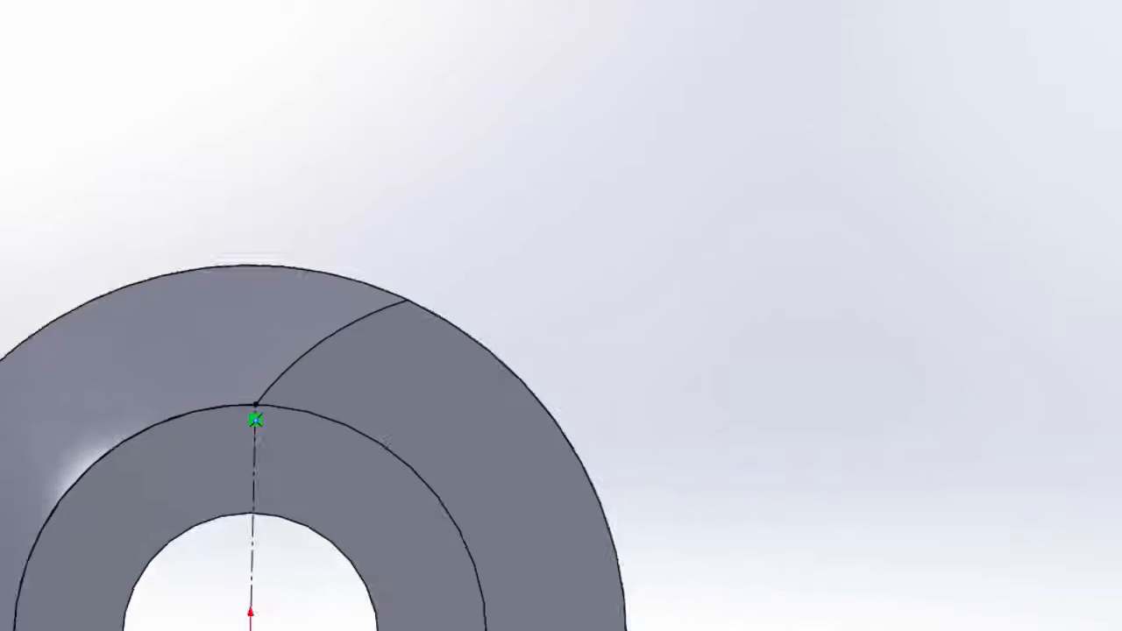
{"action": "scroll", "coordinate": [355, 458], "scroll_direction": "down", "scroll_amount": 3}
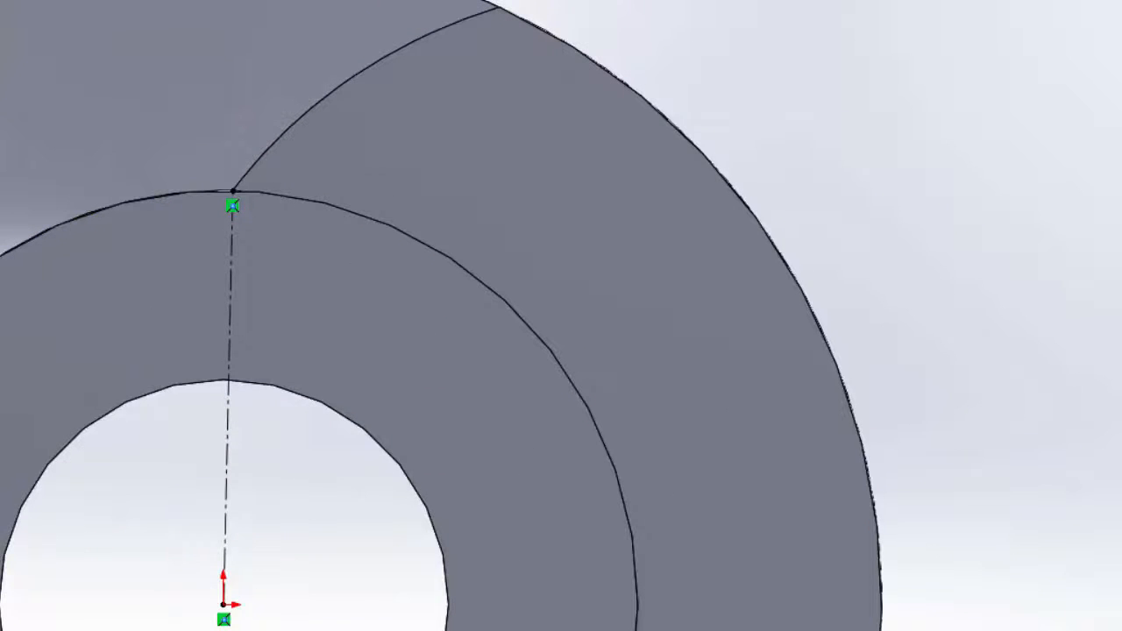
{"action": "left_click", "coordinate": [224, 605]}
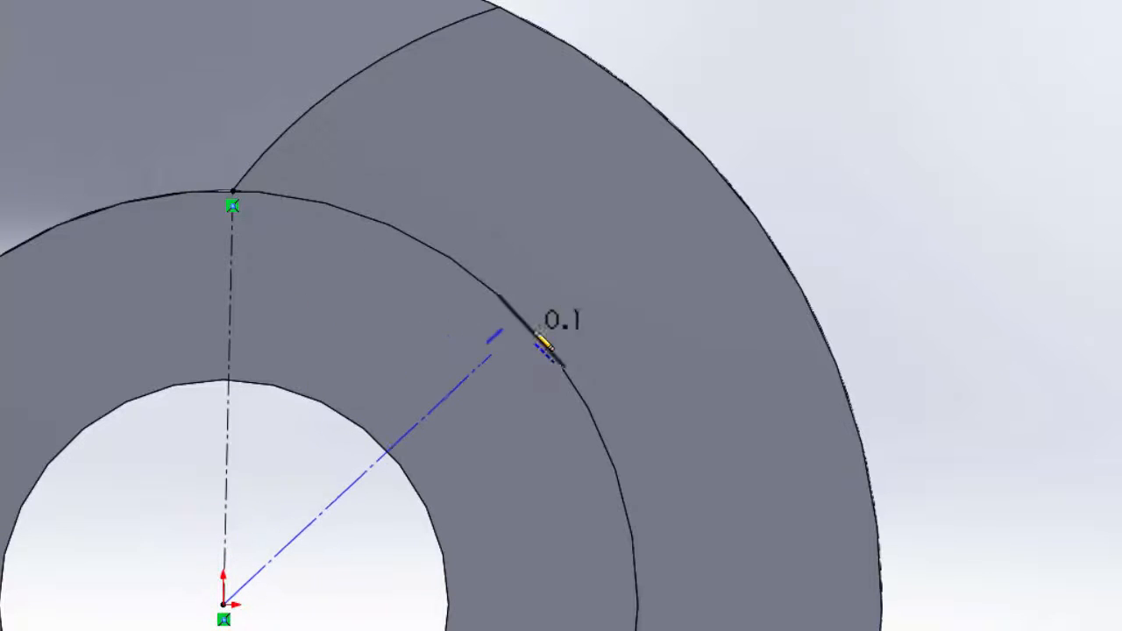
{"action": "left_click", "coordinate": [534, 330]}
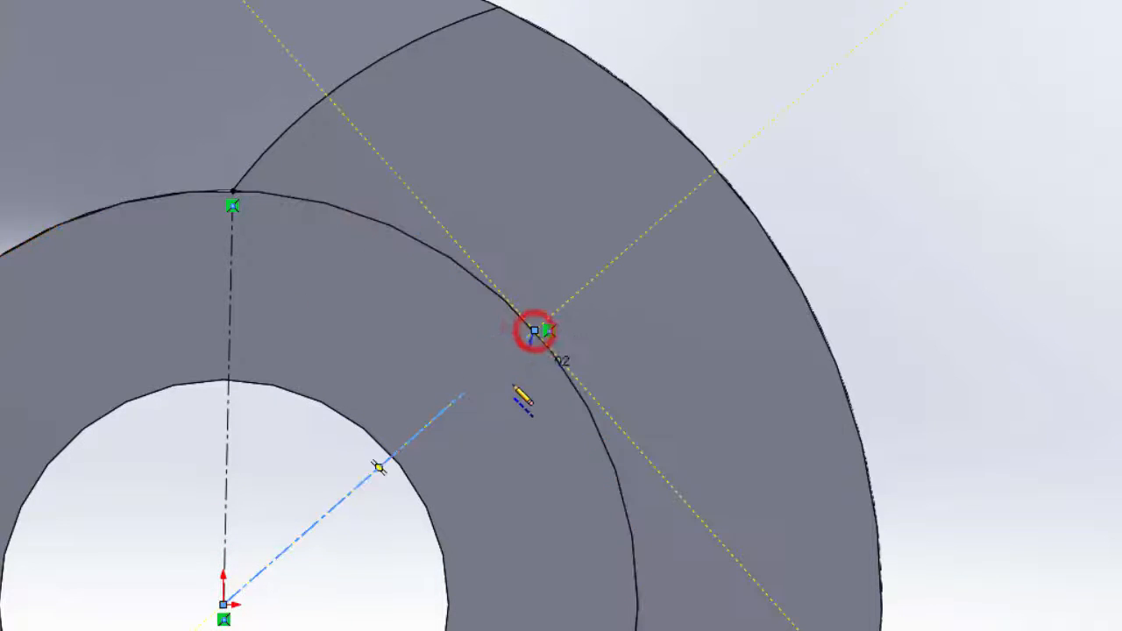
{"action": "key", "text": "Escape"}
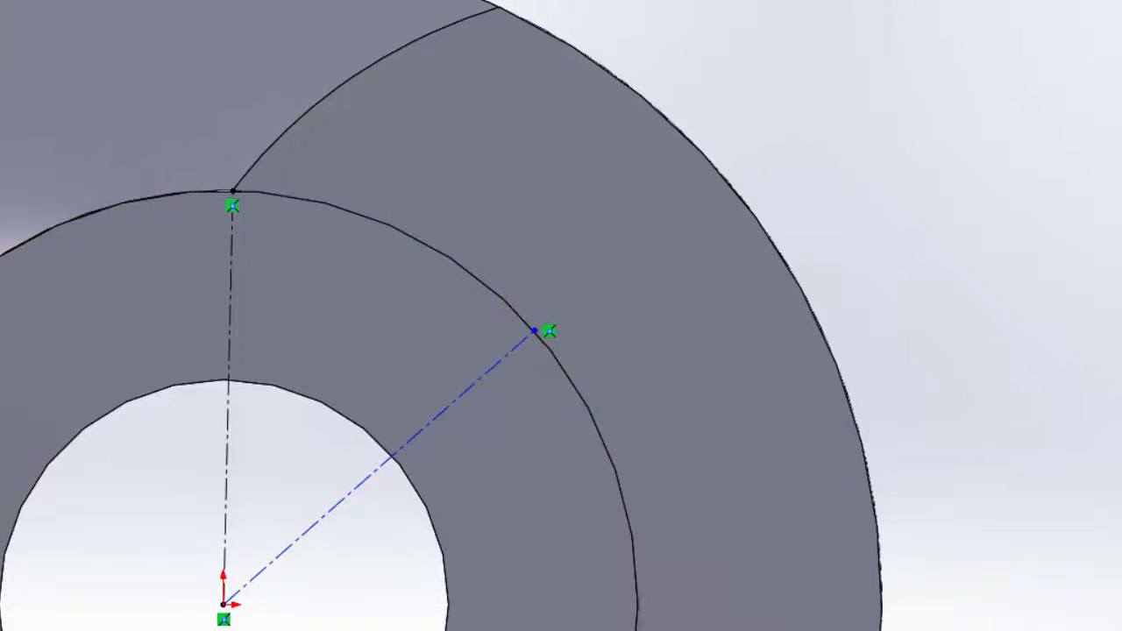
Step: Dimension the angle between the two centerlines and set it to 45 degrees
{"action": "left_click", "coordinate": [235, 329]}
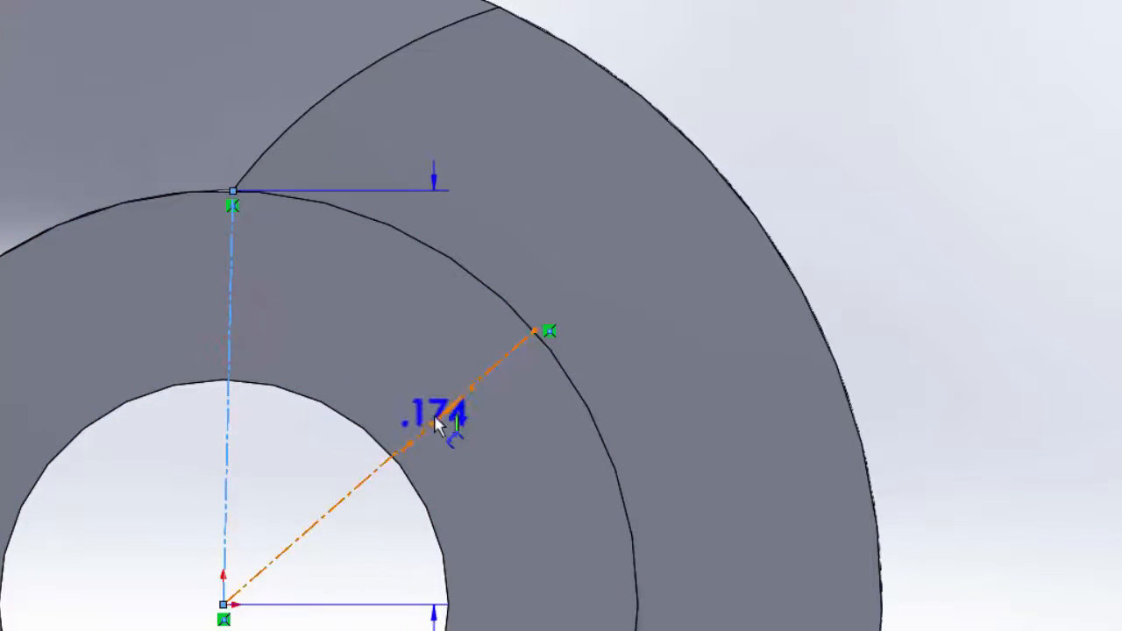
{"action": "left_click", "coordinate": [434, 418]}
{"action": "left_click", "coordinate": [348, 353]}
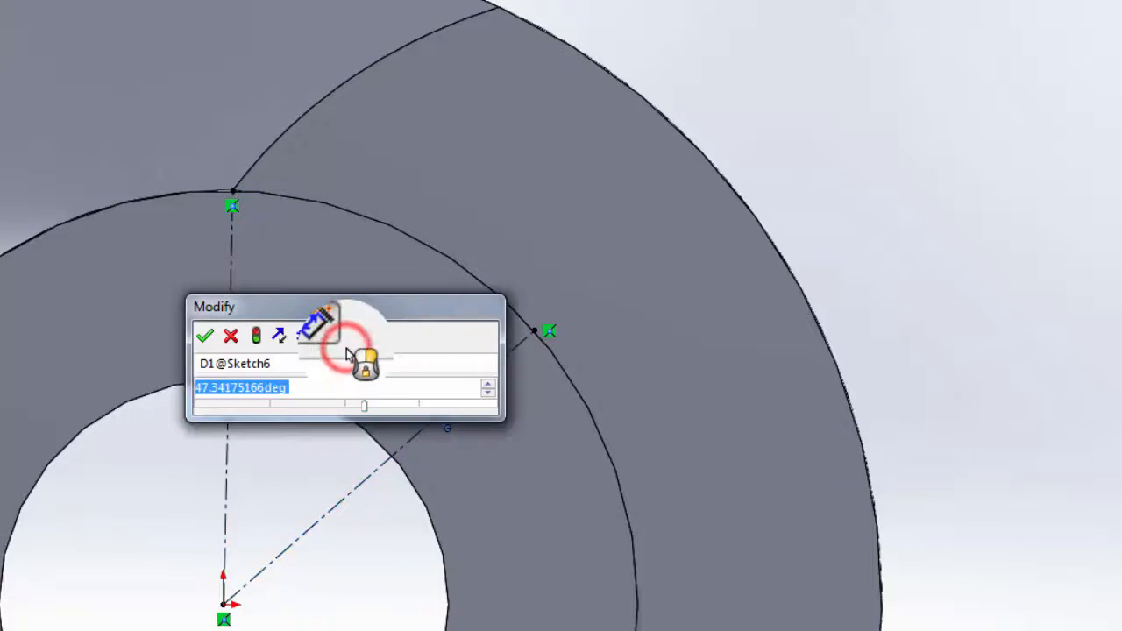
{"action": "type", "text": "45"}
{"action": "key", "text": "Return"}
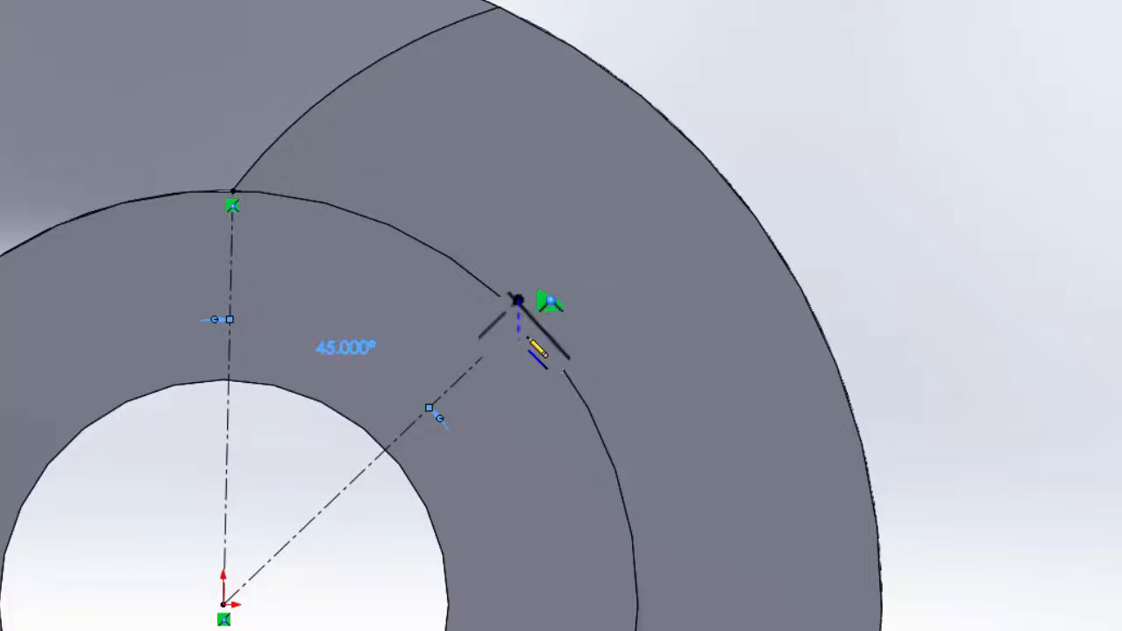
Step: Draw a line from the diagonal centerline's outer end to the crescent's outer edge and make it tangent to the hub circle
{"action": "left_click", "coordinate": [513, 285]}
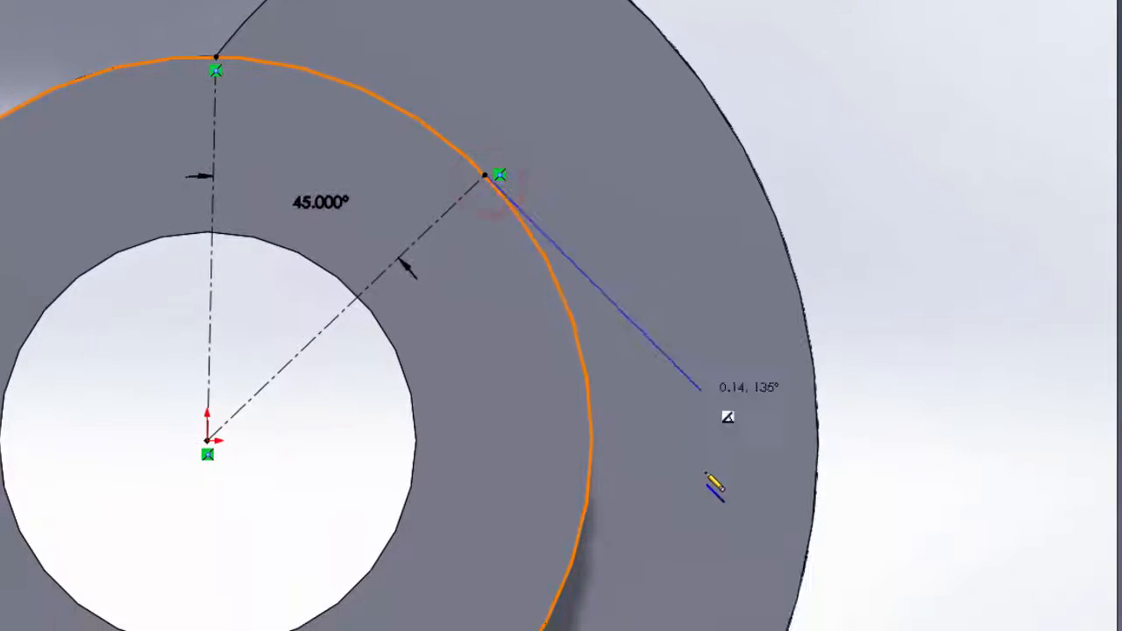
{"action": "left_click", "coordinate": [796, 602]}
{"action": "key", "text": "Escape"}
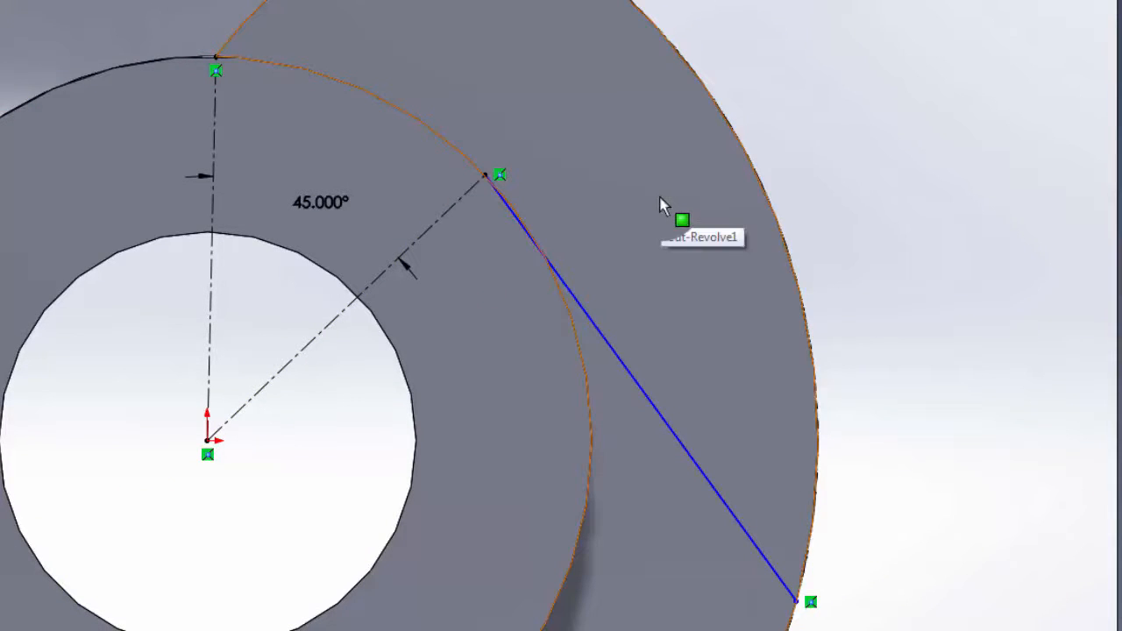
{"action": "left_click", "coordinate": [670, 430]}
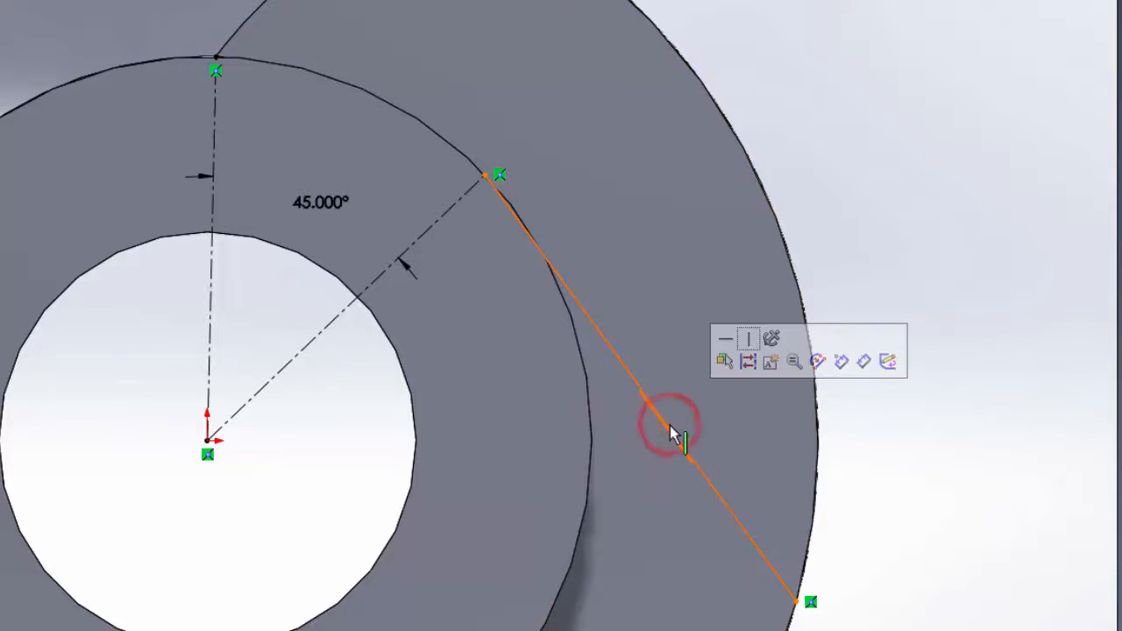
{"action": "left_click", "coordinate": [459, 150], "text": "ctrl"}
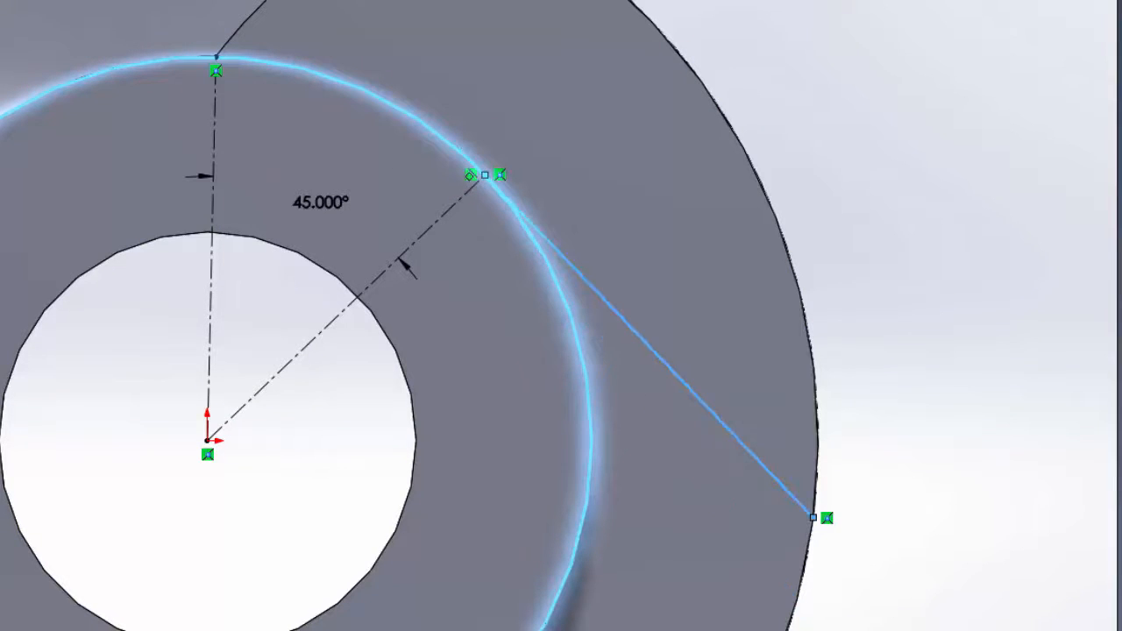
{"action": "key", "text": "Escape"}
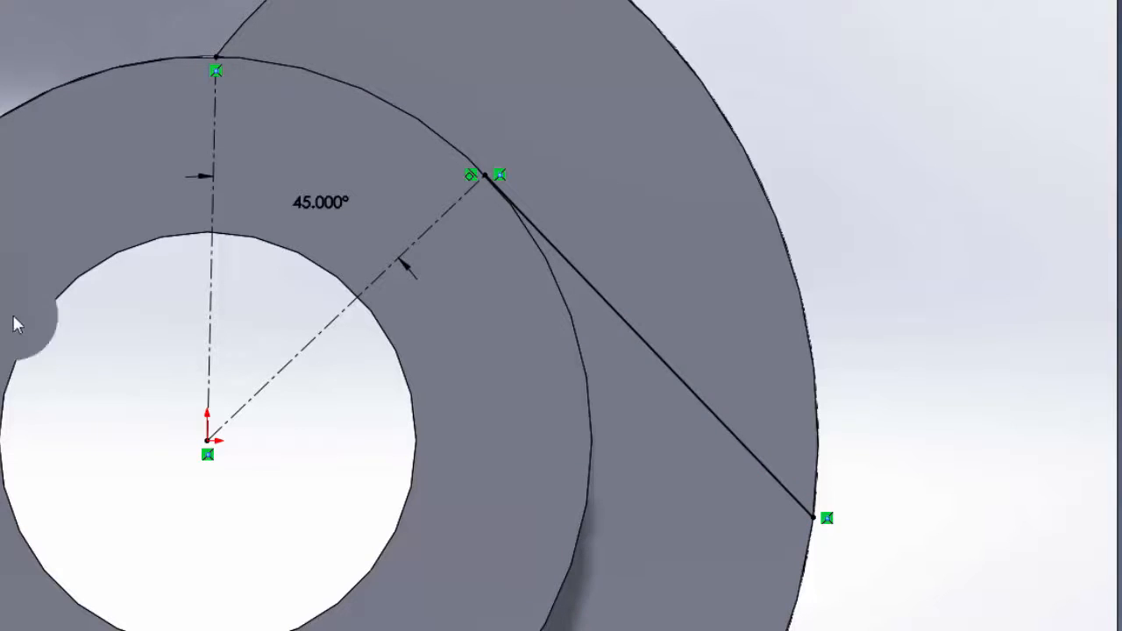
Step: Try to power-trim the hub circle and the outer edge below the tangent line
{"action": "mouse_move", "coordinate": [502, 484]}
{"action": "left_mouse_down"}
{"action": "mouse_move", "coordinate": [548, 541]}
{"action": "mouse_move", "coordinate": [648, 620]}
{"action": "left_mouse_up"}
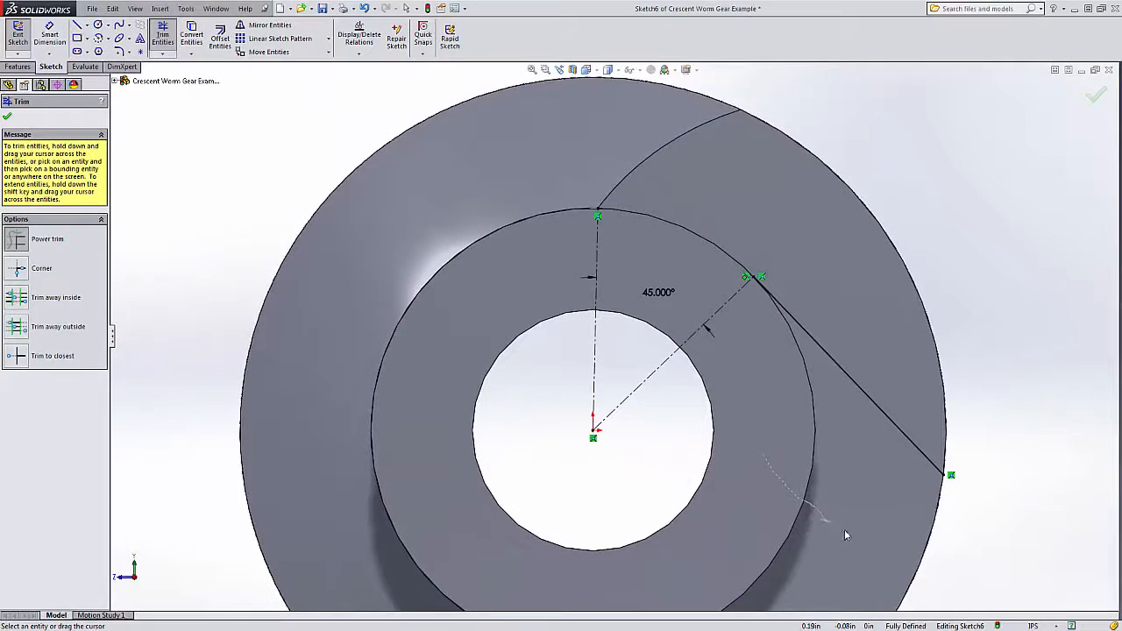
{"action": "left_click_drag", "start_coordinate": [846, 535], "coordinate": [930, 559]}
{"action": "left_click", "coordinate": [9, 116]}
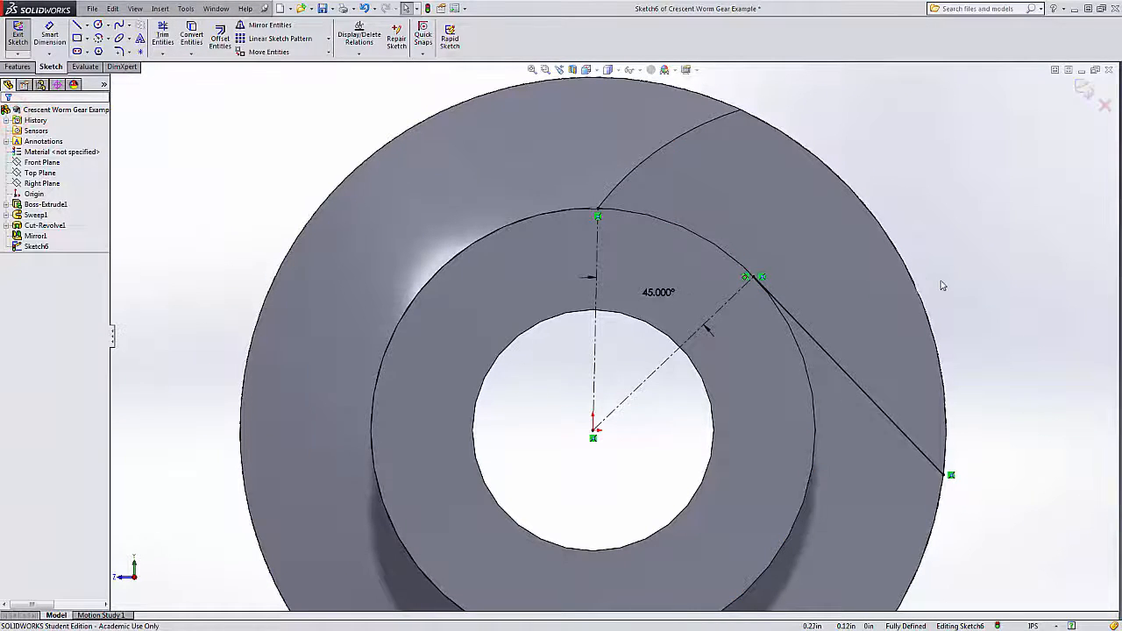
{"action": "middle_click_drag", "start_coordinate": [981, 280], "coordinate": [942, 299]}
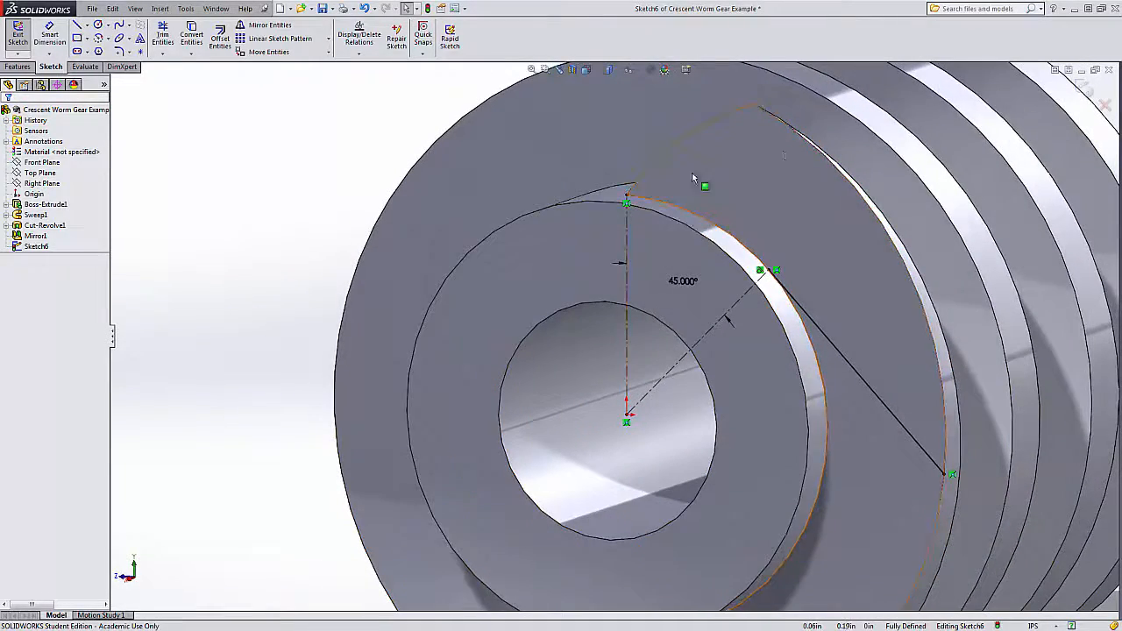
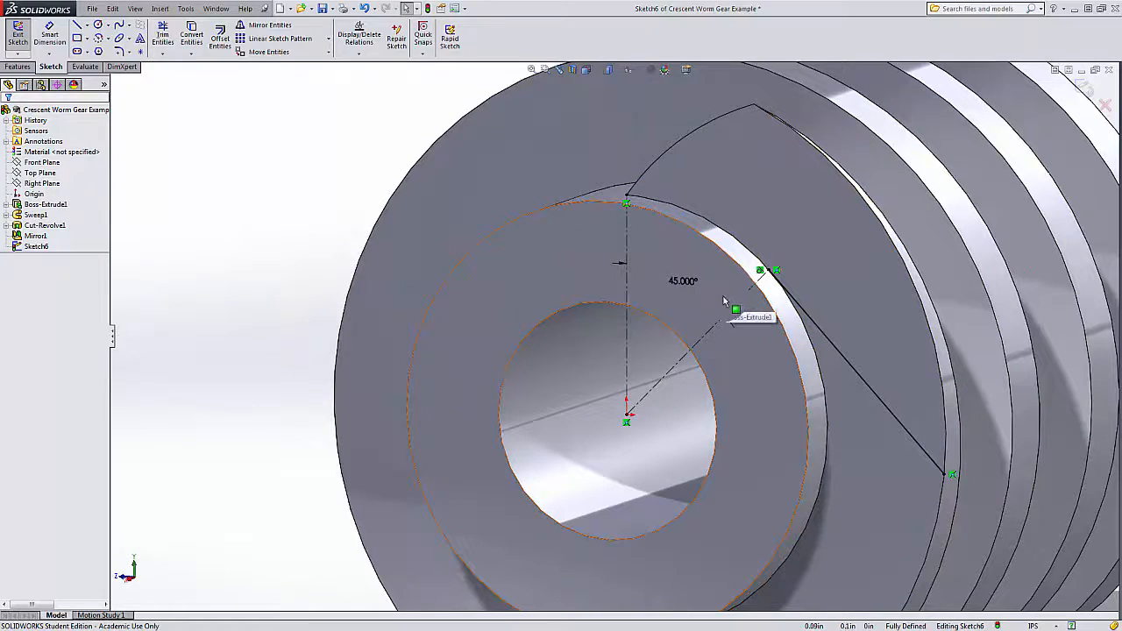
{"action": "left_click", "coordinate": [559, 71]}
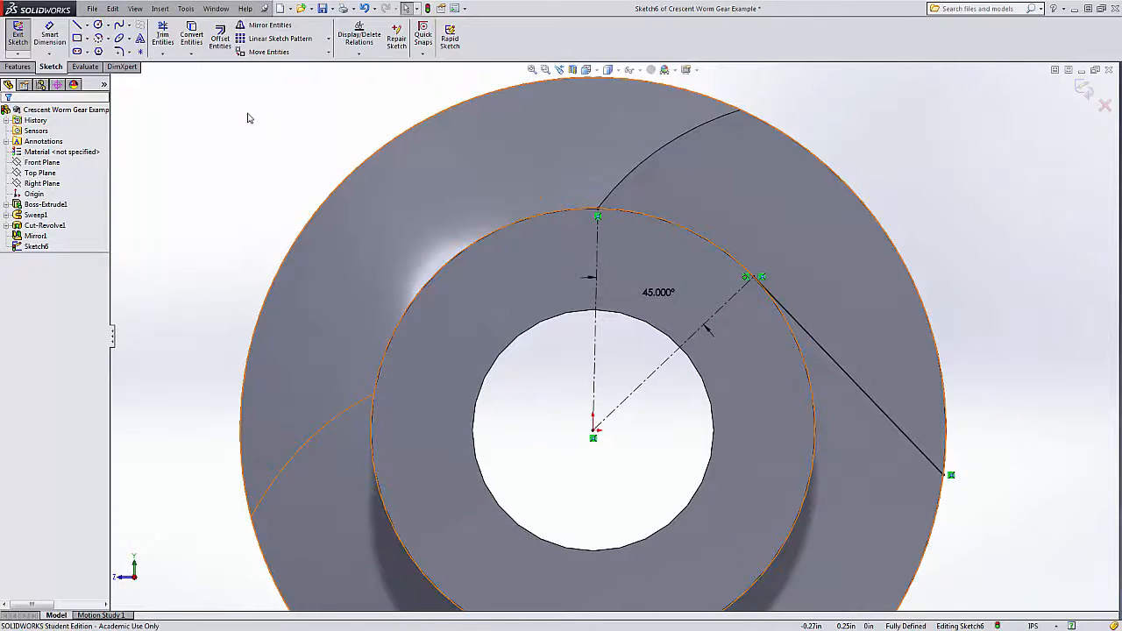
{"action": "left_click", "coordinate": [191, 35]}
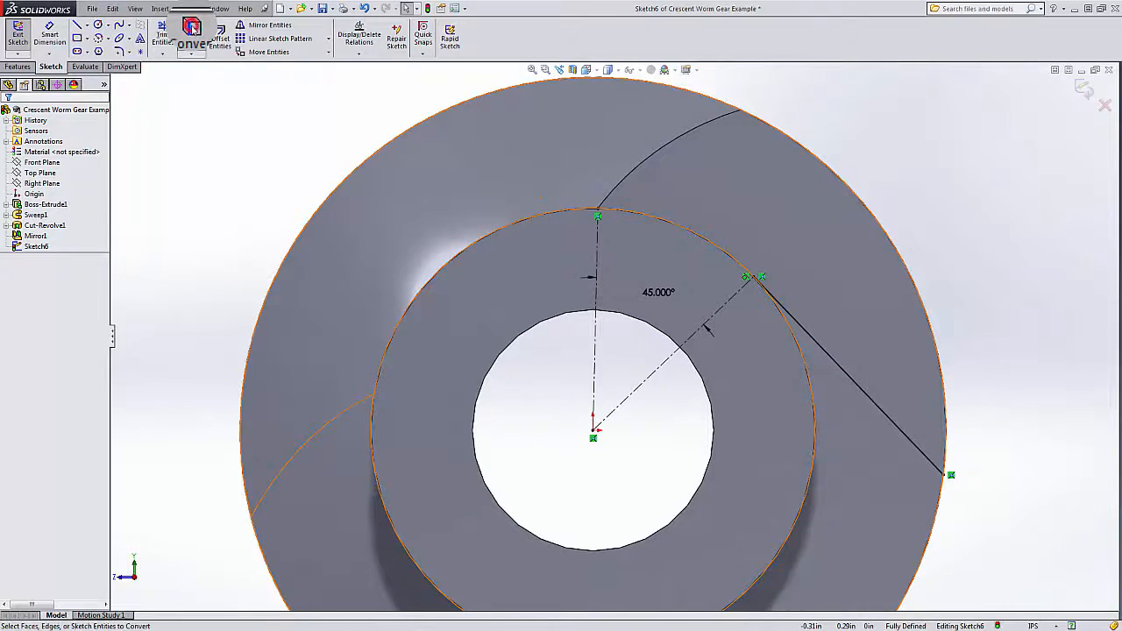
{"action": "left_click", "coordinate": [659, 219]}
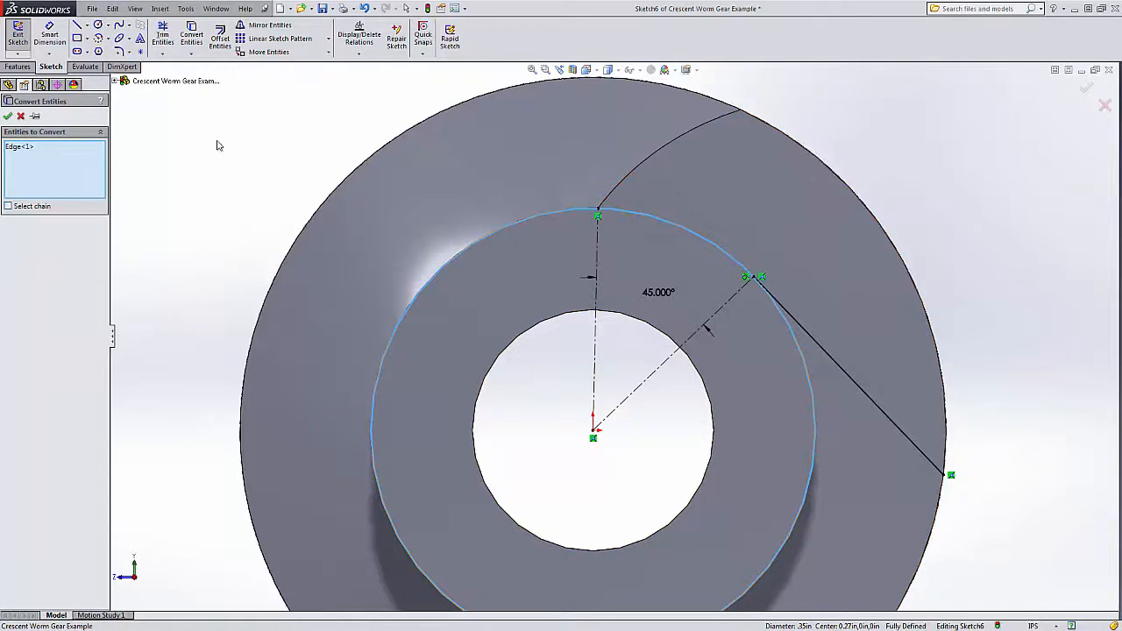
{"action": "left_click", "coordinate": [20, 117]}
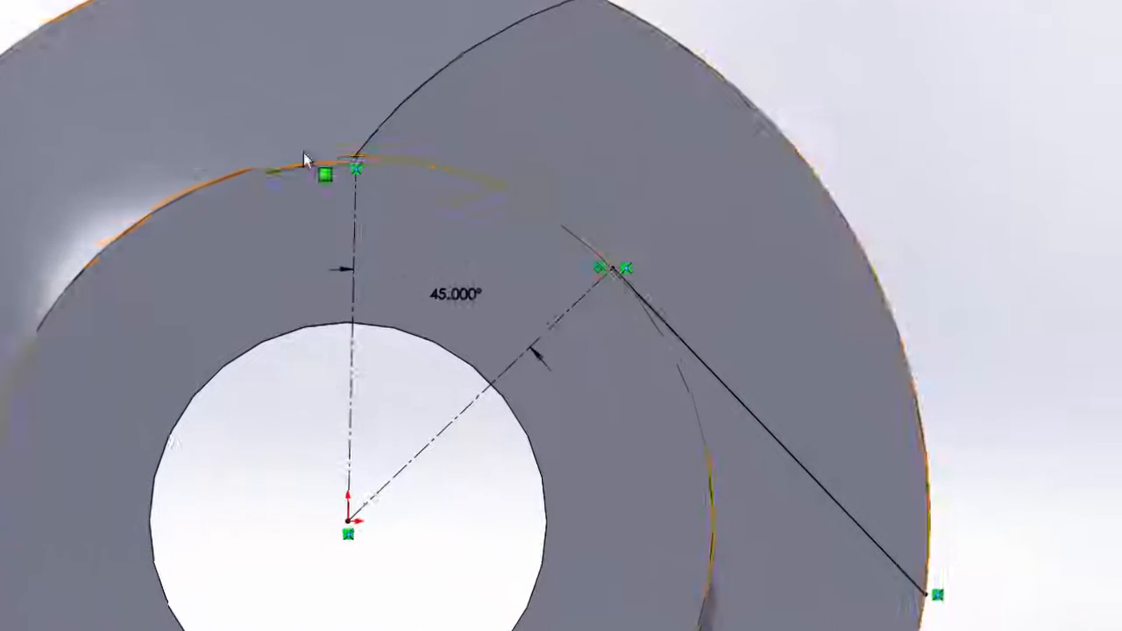
{"action": "right_click", "coordinate": [410, 179]}
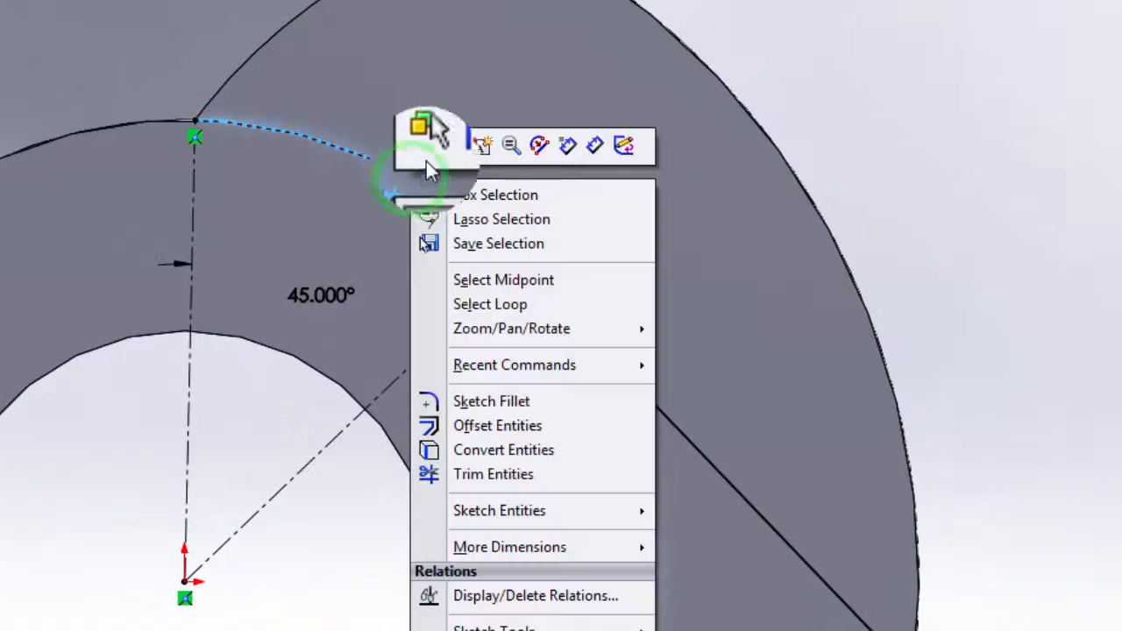
{"action": "left_click", "coordinate": [432, 134]}
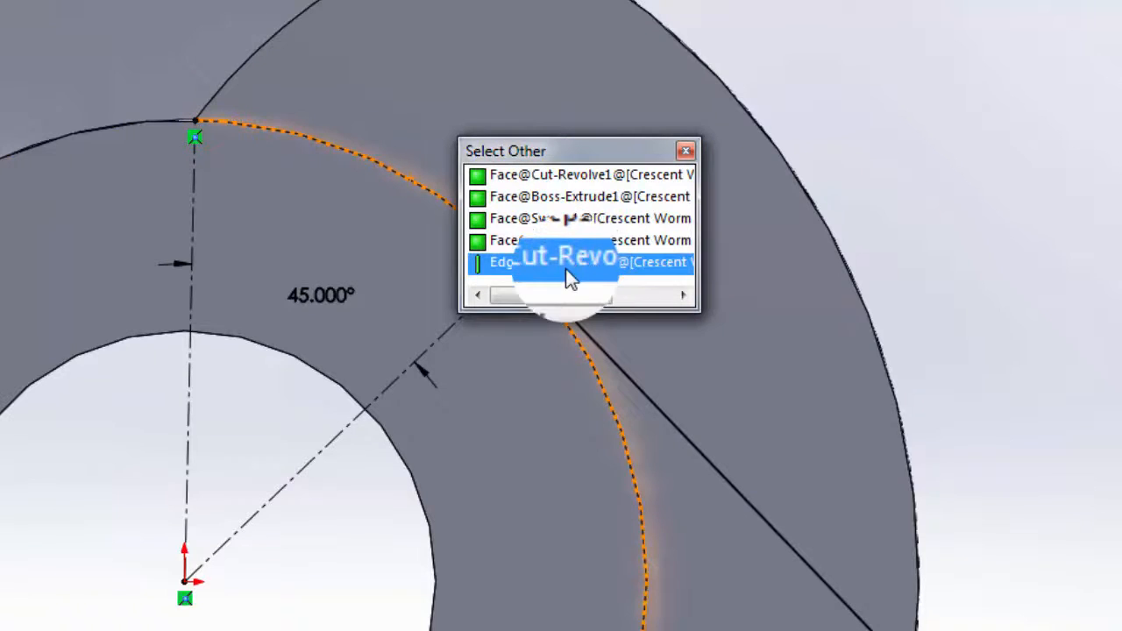
{"action": "scroll", "coordinate": [566, 268], "scroll_direction": "down", "scroll_amount": 2}
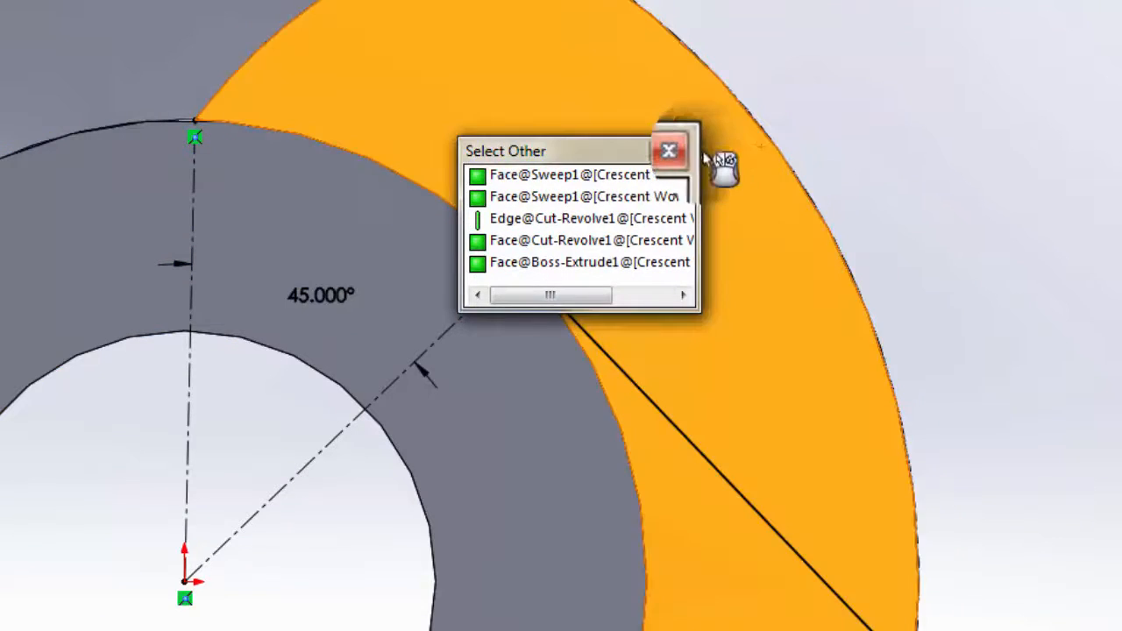
{"action": "left_click", "coordinate": [685, 150]}
Step: Convert the hub's circular edge and the crescent's outer edge into sketch entities
{"action": "middle_click_drag", "start_coordinate": [947, 211], "coordinate": [302, 98]}
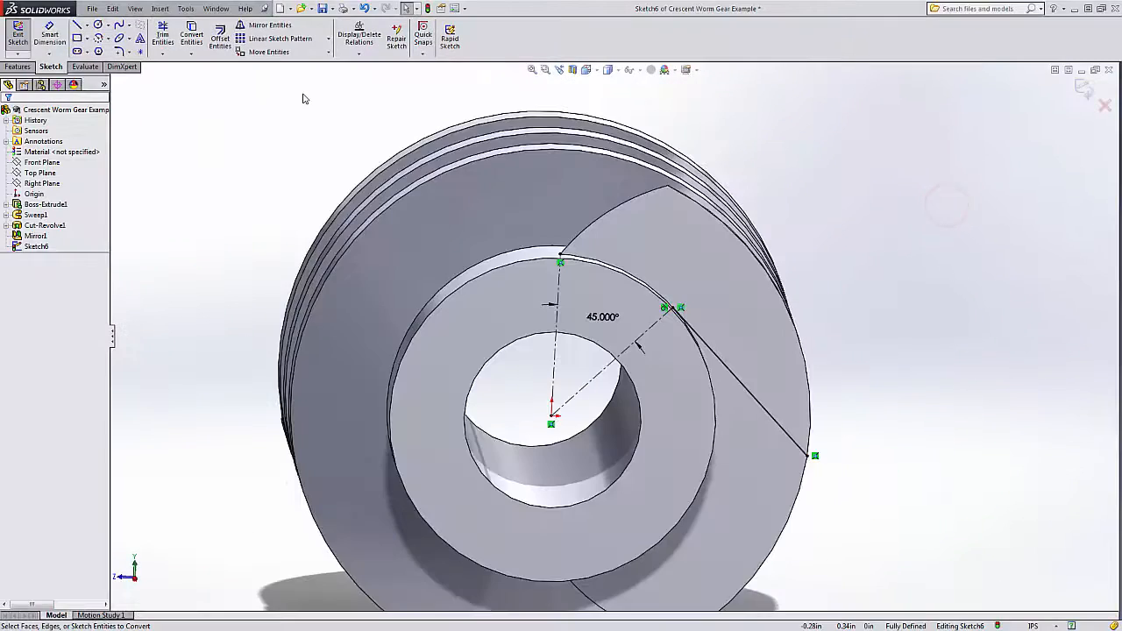
{"action": "left_click", "coordinate": [191, 37]}
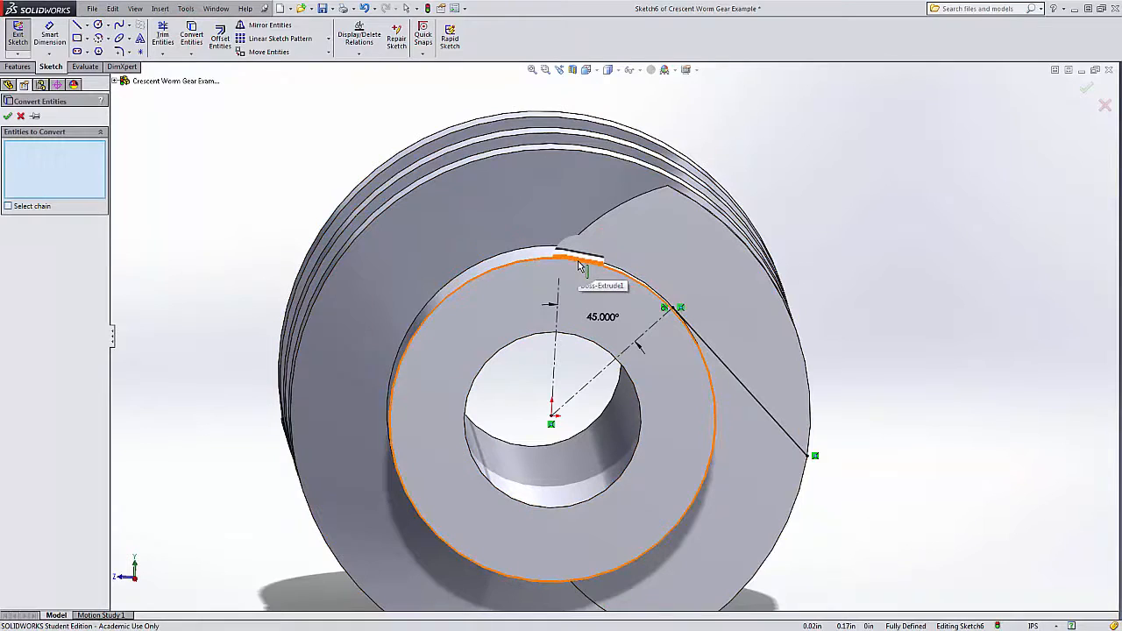
{"action": "left_click", "coordinate": [579, 265]}
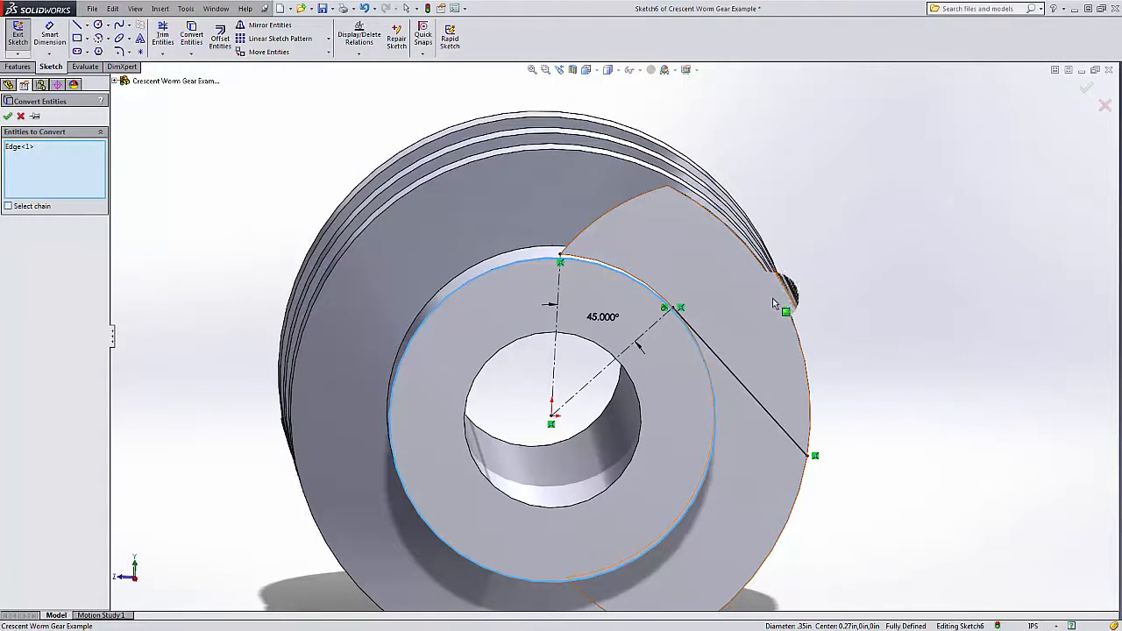
{"action": "left_click", "coordinate": [798, 498]}
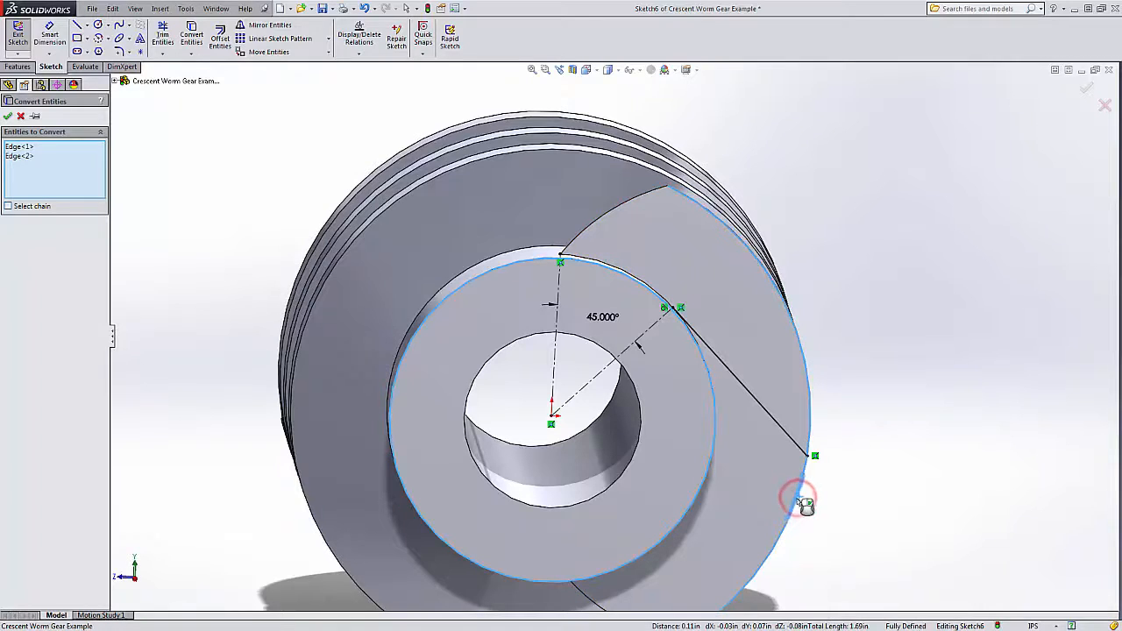
{"action": "left_click", "coordinate": [9, 118]}
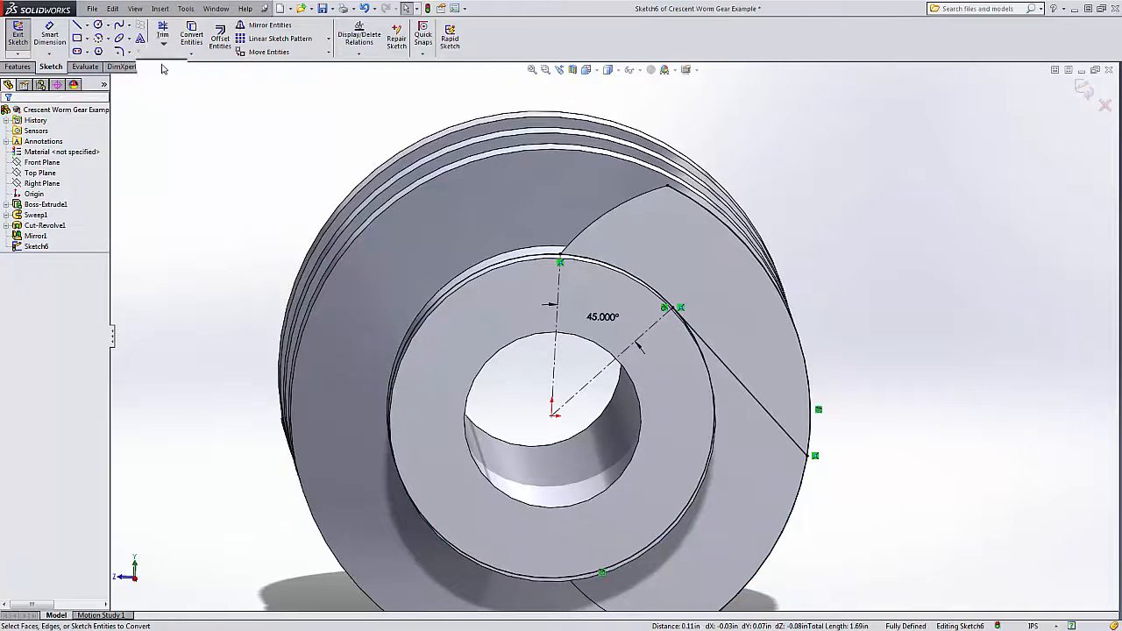
Step: Power-trim the converted hub circle and outer edge down to the profile above the tangent line, and exit the sketch
{"action": "left_click", "coordinate": [163, 34]}
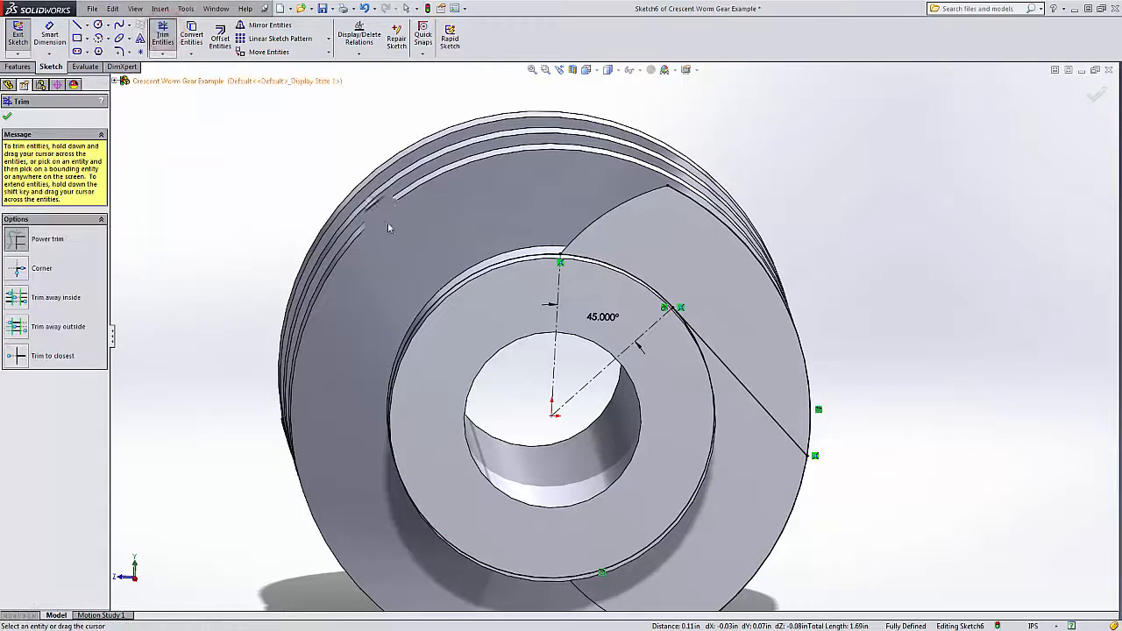
{"action": "mouse_move", "coordinate": [465, 221]}
{"action": "left_mouse_down"}
{"action": "mouse_move", "coordinate": [489, 313]}
{"action": "mouse_move", "coordinate": [480, 389]}
{"action": "mouse_move", "coordinate": [515, 513]}
{"action": "mouse_move", "coordinate": [633, 481]}
{"action": "mouse_move", "coordinate": [708, 480]}
{"action": "mouse_move", "coordinate": [775, 554]}
{"action": "left_mouse_up"}
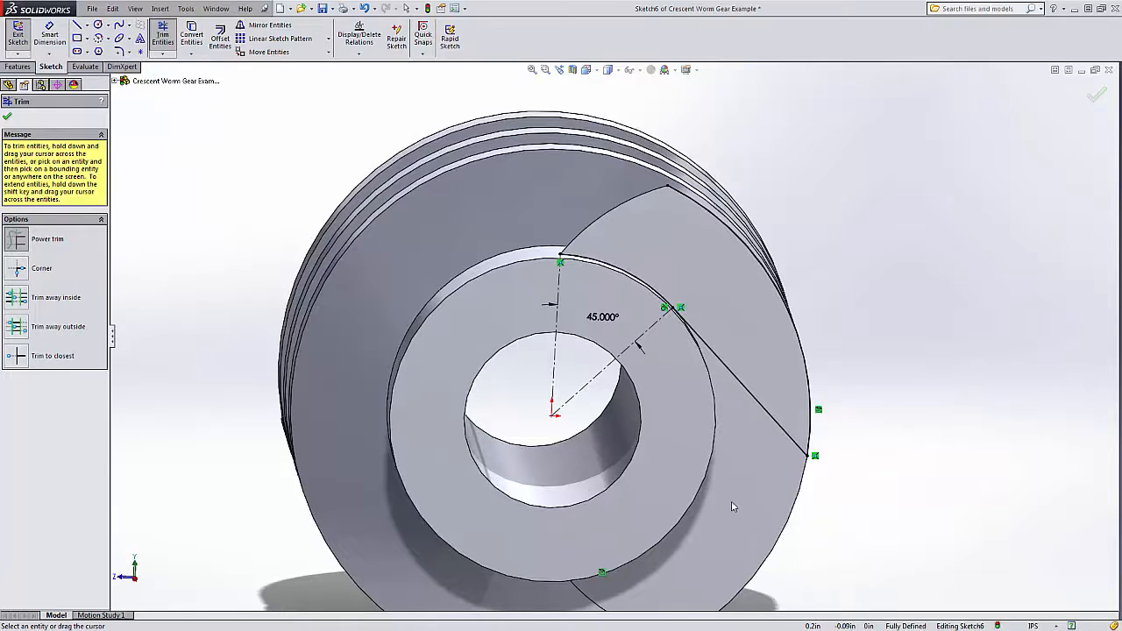
{"action": "left_click_drag", "start_coordinate": [854, 349], "coordinate": [851, 346]}
{"action": "left_click", "coordinate": [7, 116]}
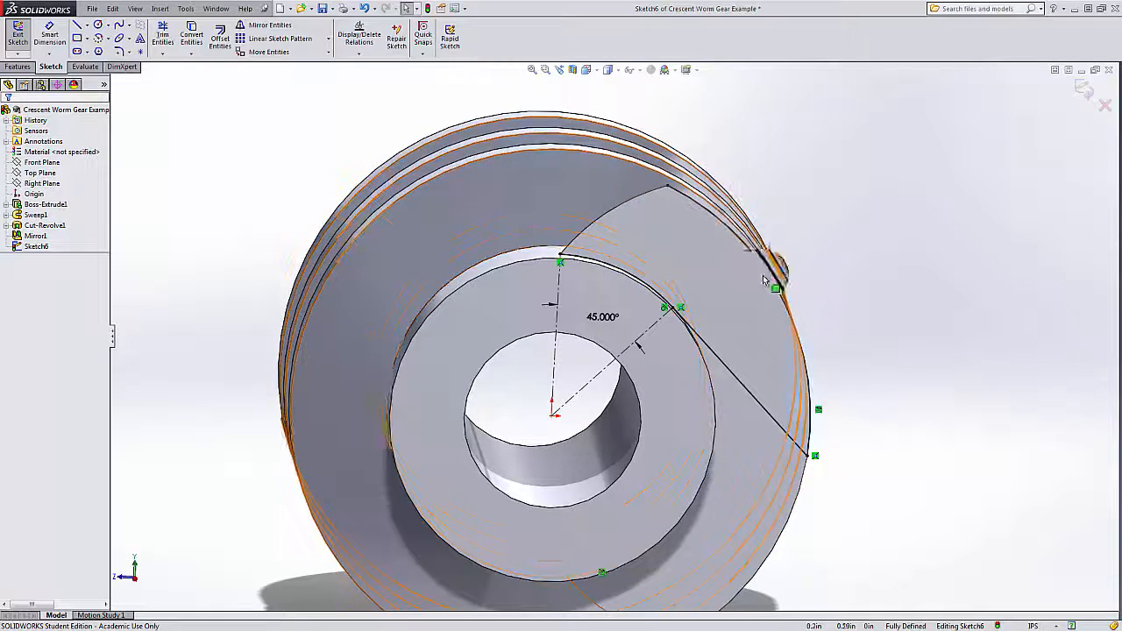
{"action": "left_click_drag", "start_coordinate": [659, 305], "coordinate": [670, 309]}
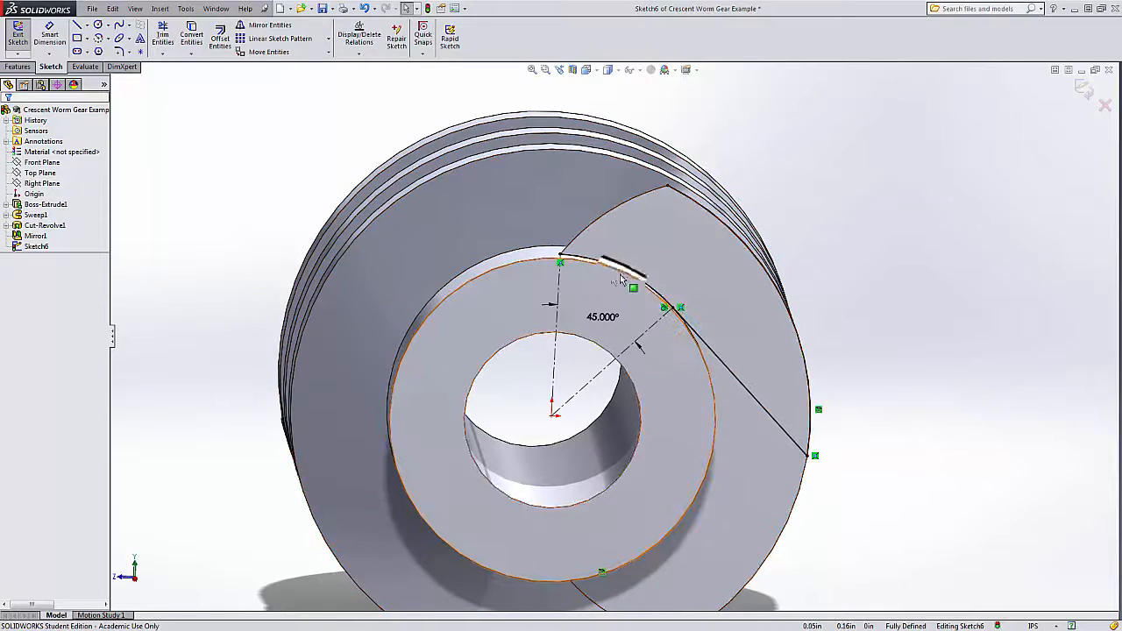
{"action": "mouse_move", "coordinate": [824, 255]}
{"action": "middle_mouse_down"}
{"action": "mouse_move", "coordinate": [802, 268]}
{"action": "mouse_move", "coordinate": [802, 258]}
{"action": "middle_mouse_up"}
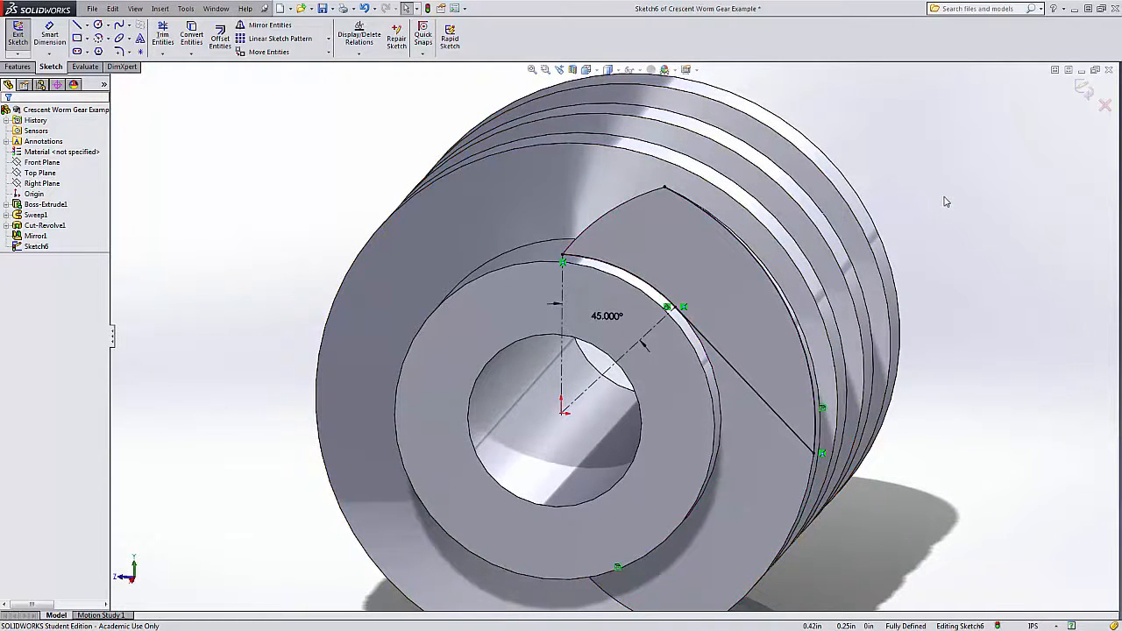
{"action": "left_click", "coordinate": [1085, 91]}
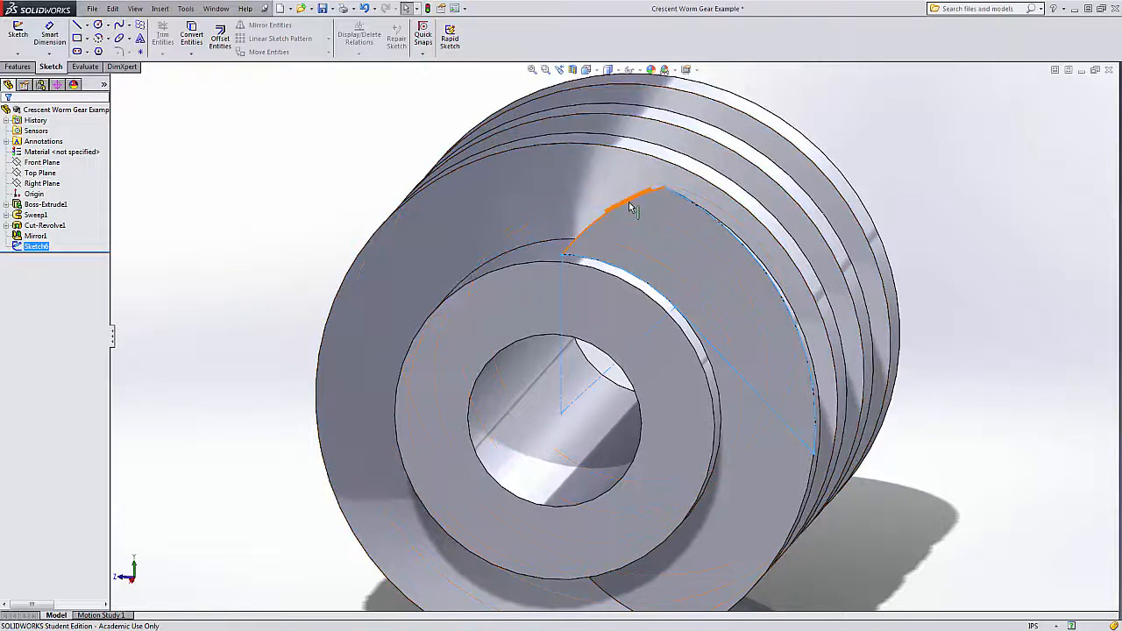
Step: Reopen the profile sketch and convert the crescent's short curved end edge to close the contour
{"action": "right_click", "coordinate": [35, 246]}
{"action": "left_click", "coordinate": [54, 215]}
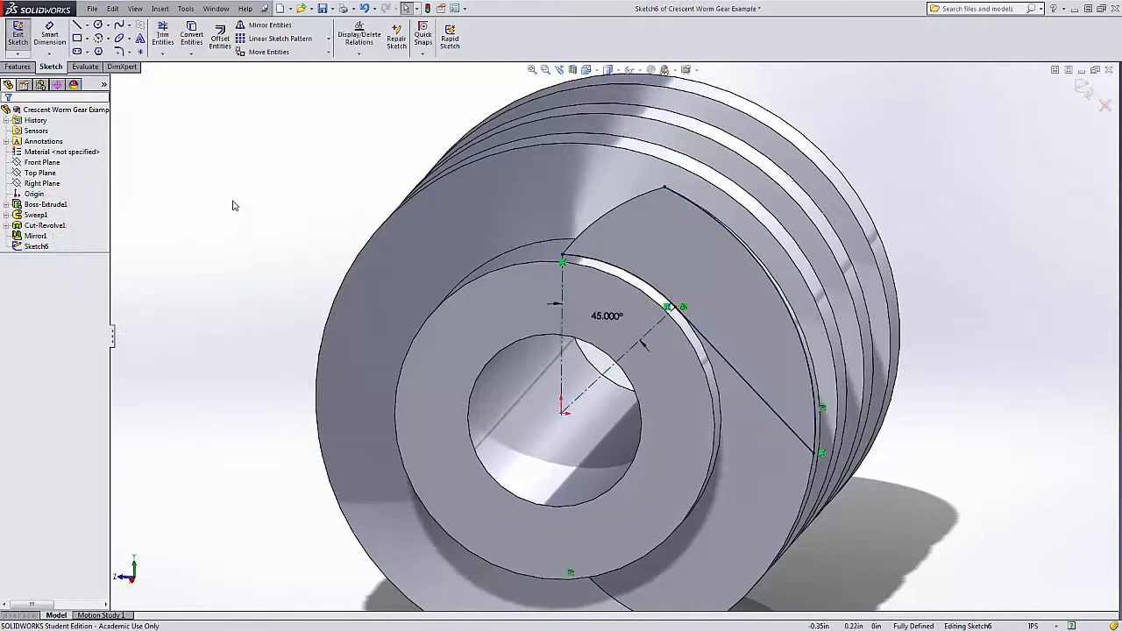
{"action": "left_click", "coordinate": [191, 35]}
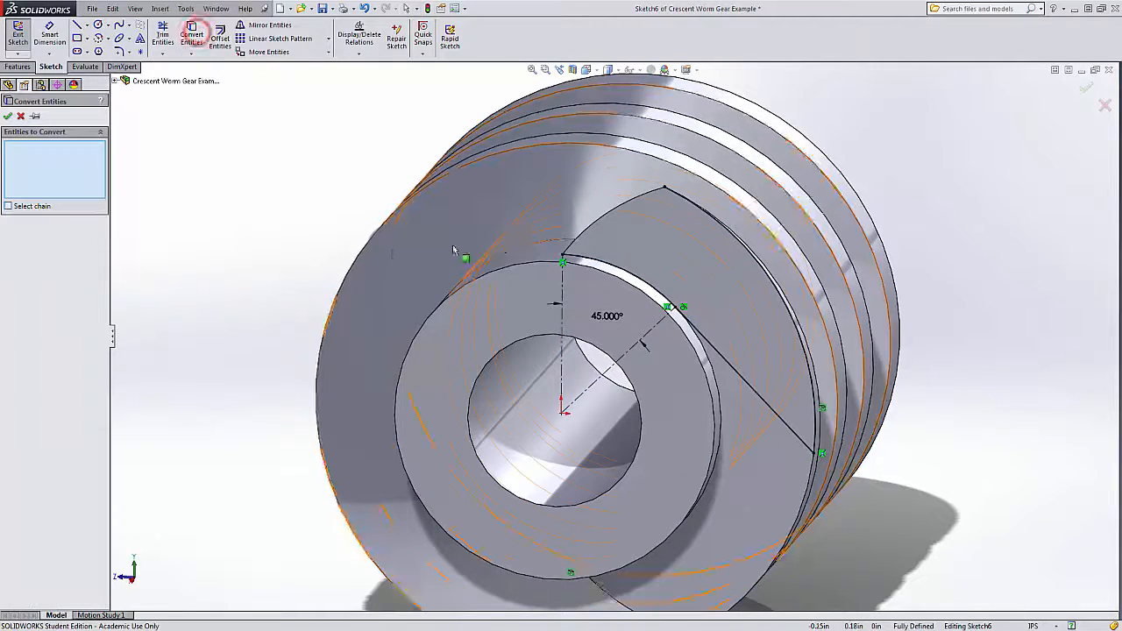
{"action": "left_click", "coordinate": [604, 216]}
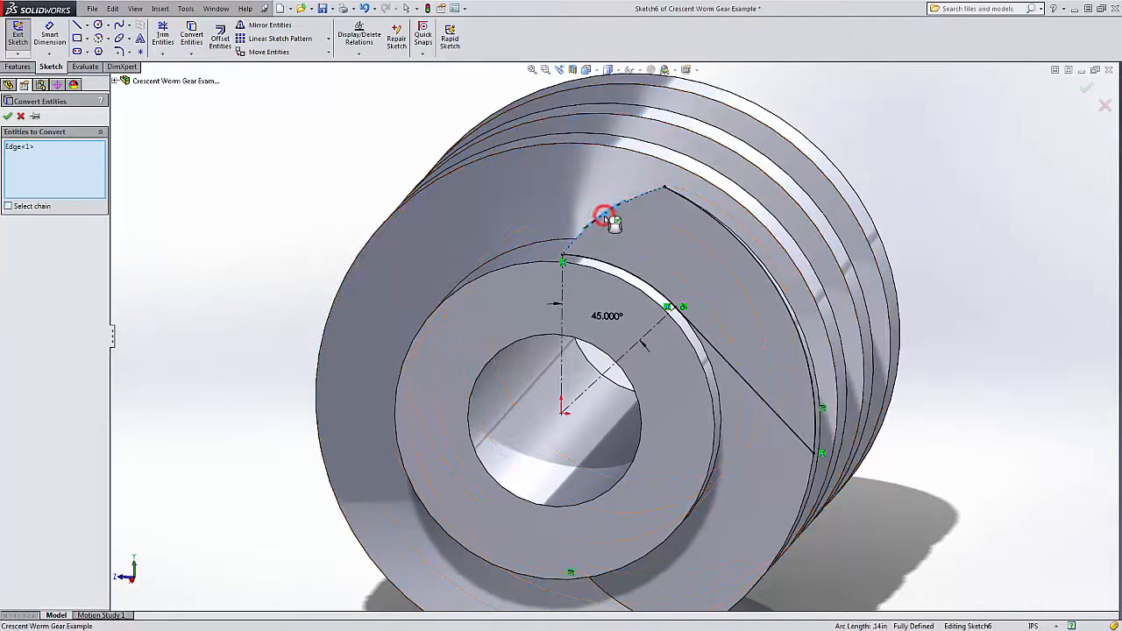
{"action": "left_click", "coordinate": [9, 121]}
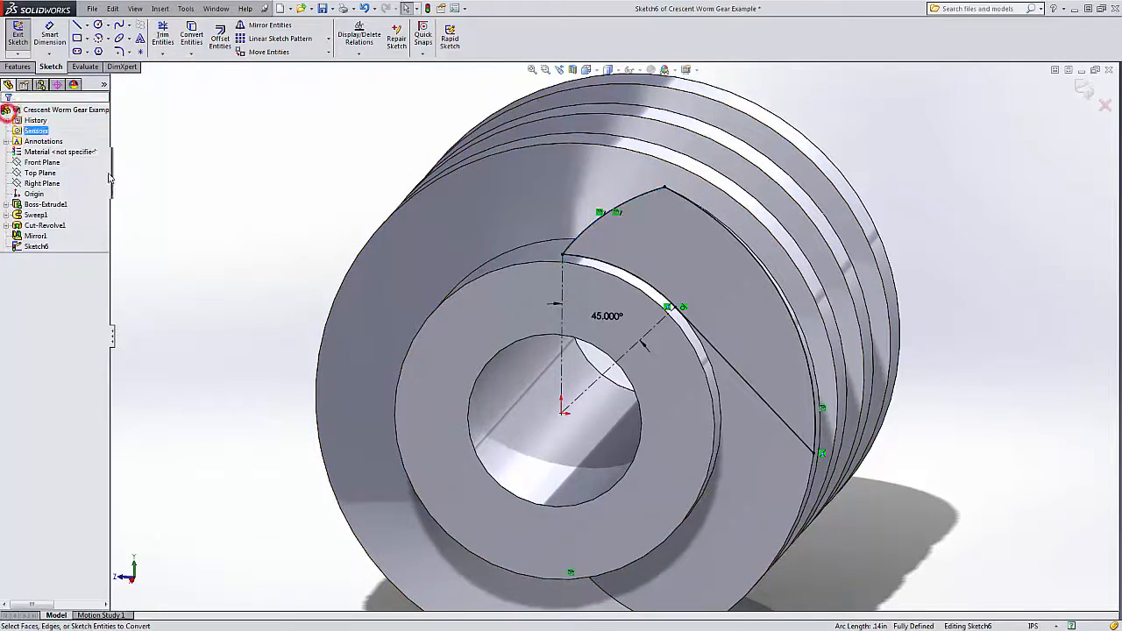
{"action": "left_click", "coordinate": [285, 233]}
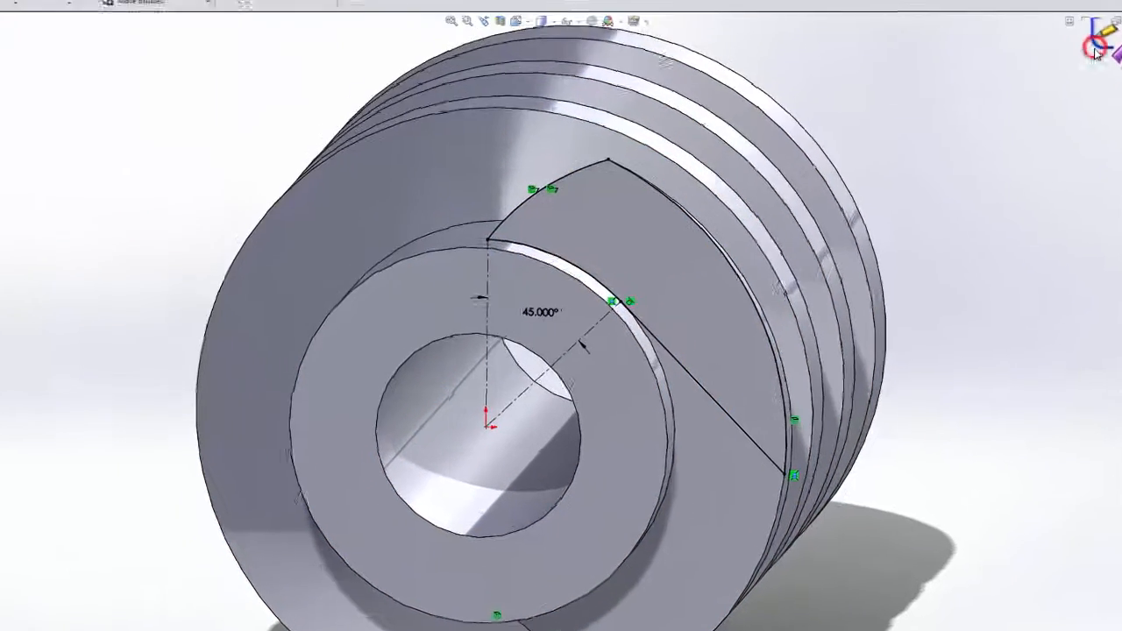
{"action": "left_click", "coordinate": [1094, 52]}
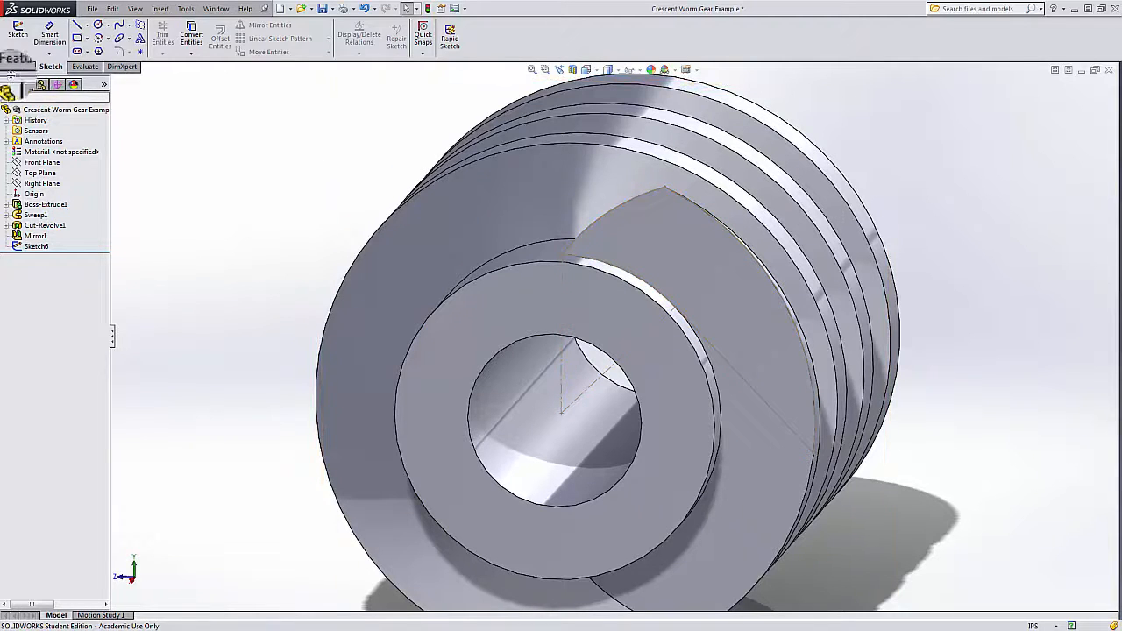
Step: Extrude-cut the closed crescent profile with the Up To Surface end condition, ending at the adjacent thread's side face
{"action": "left_click", "coordinate": [17, 67]}
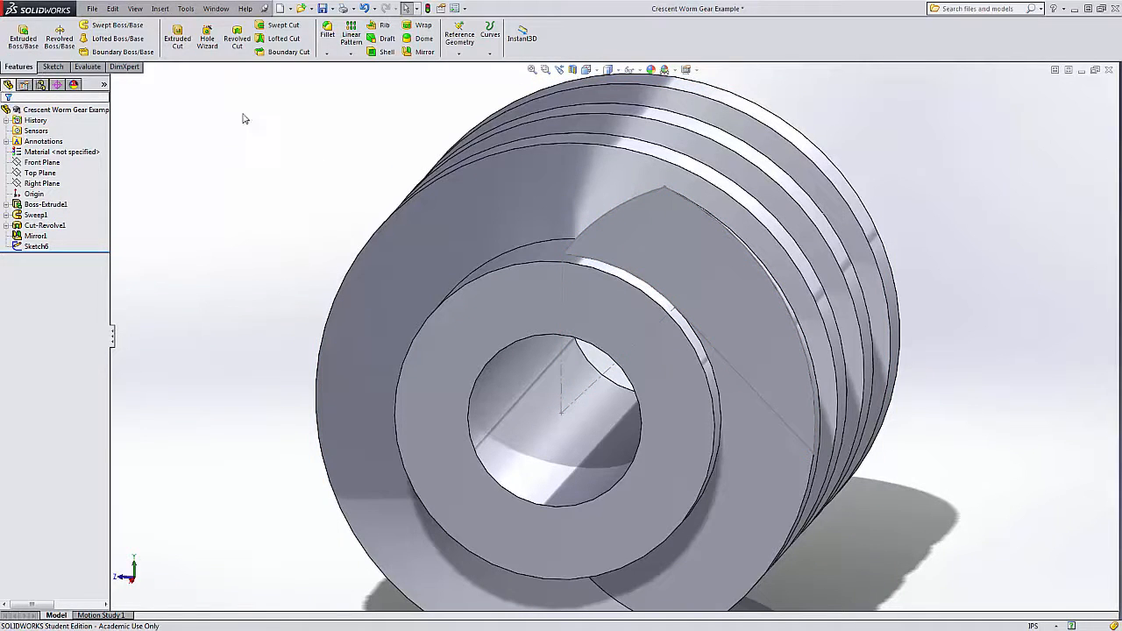
{"action": "left_click", "coordinate": [178, 32]}
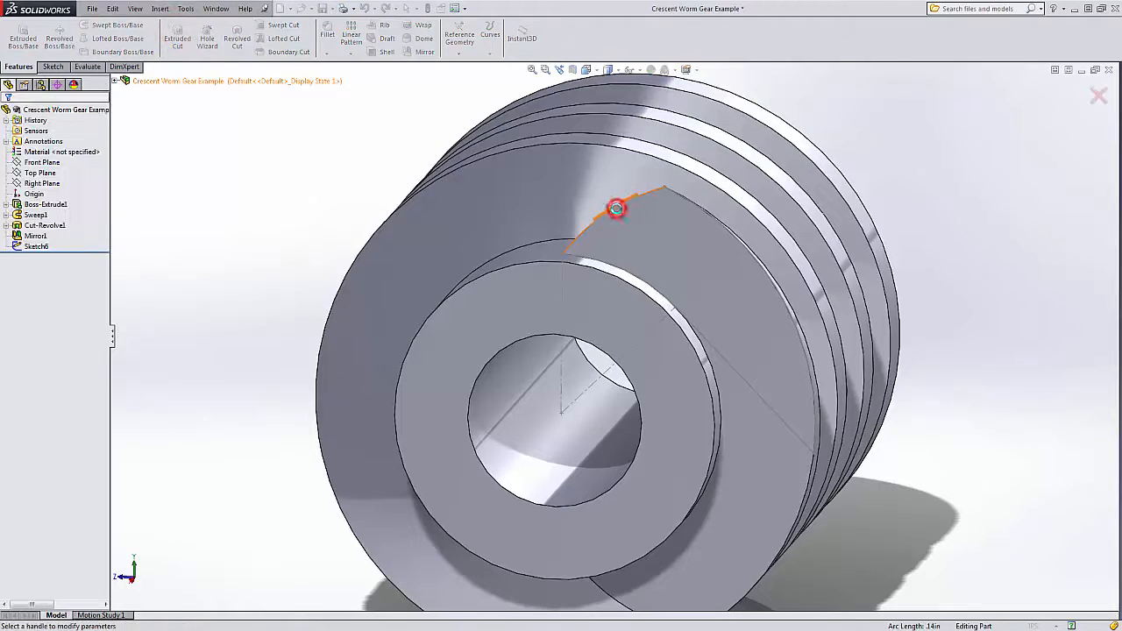
{"action": "left_click", "coordinate": [609, 213]}
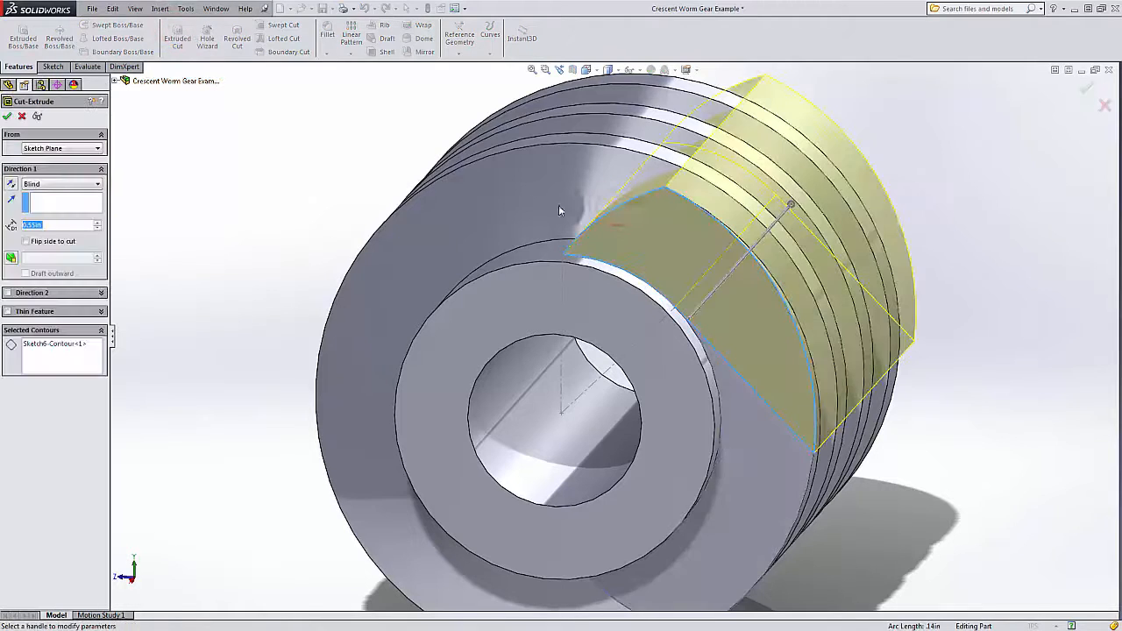
{"action": "left_click", "coordinate": [96, 183]}
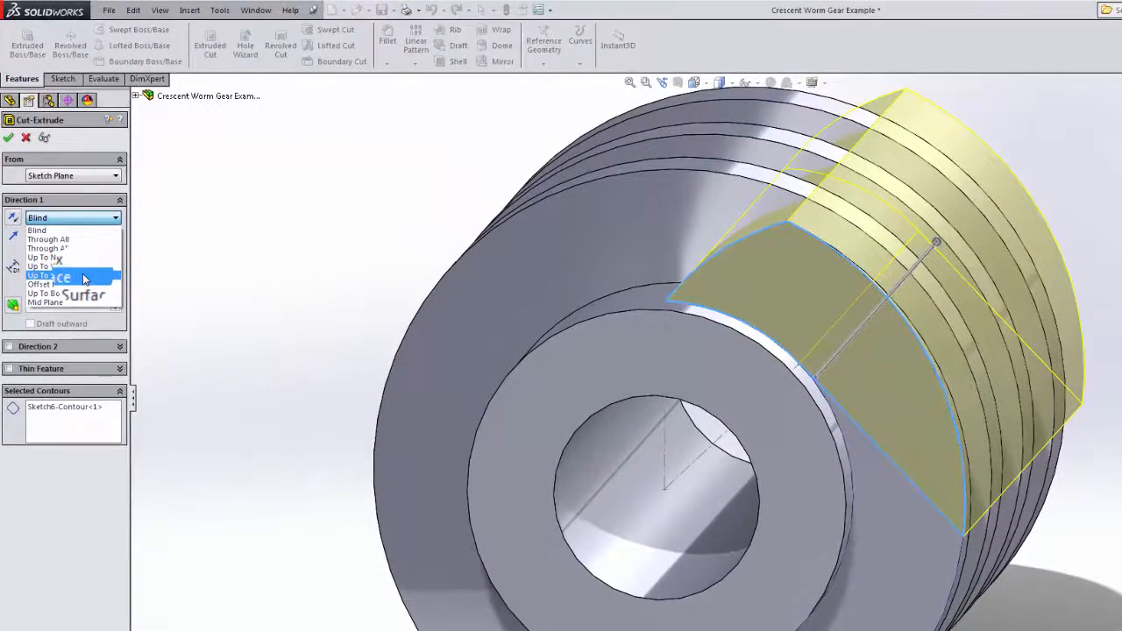
{"action": "left_click", "coordinate": [83, 278]}
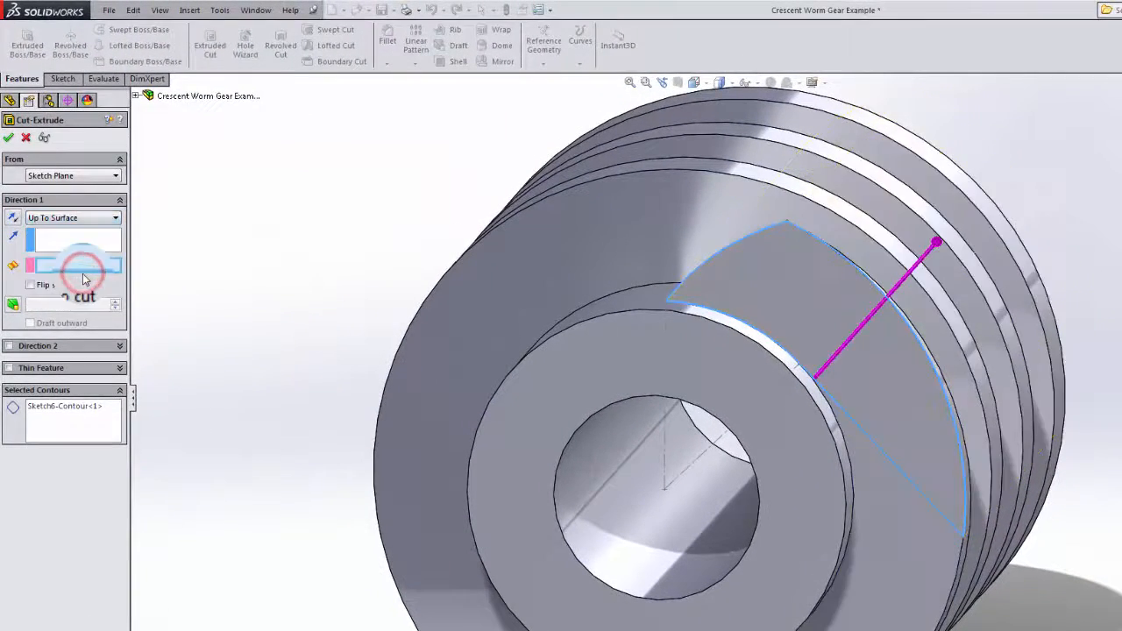
{"action": "left_click", "coordinate": [708, 187]}
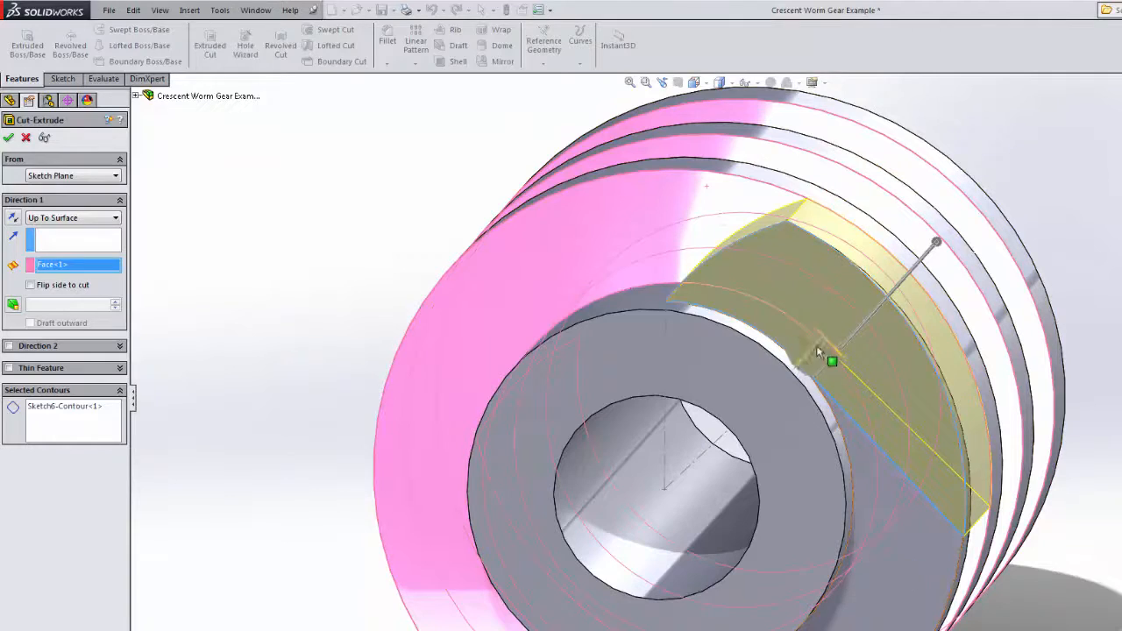
{"action": "middle_click_drag", "start_coordinate": [888, 314], "coordinate": [807, 351]}
{"action": "scroll", "coordinate": [924, 373], "scroll_direction": "up", "scroll_amount": 4}
{"action": "middle_click_drag", "start_coordinate": [925, 373], "coordinate": [892, 388]}
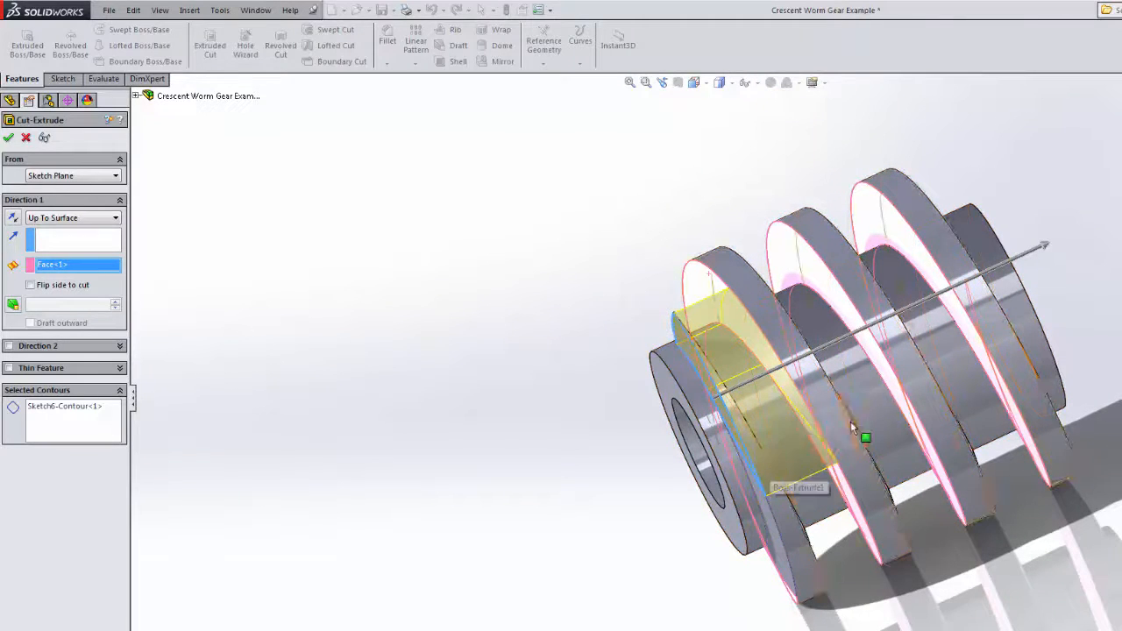
{"action": "middle_click_drag", "start_coordinate": [804, 445], "coordinate": [840, 402]}
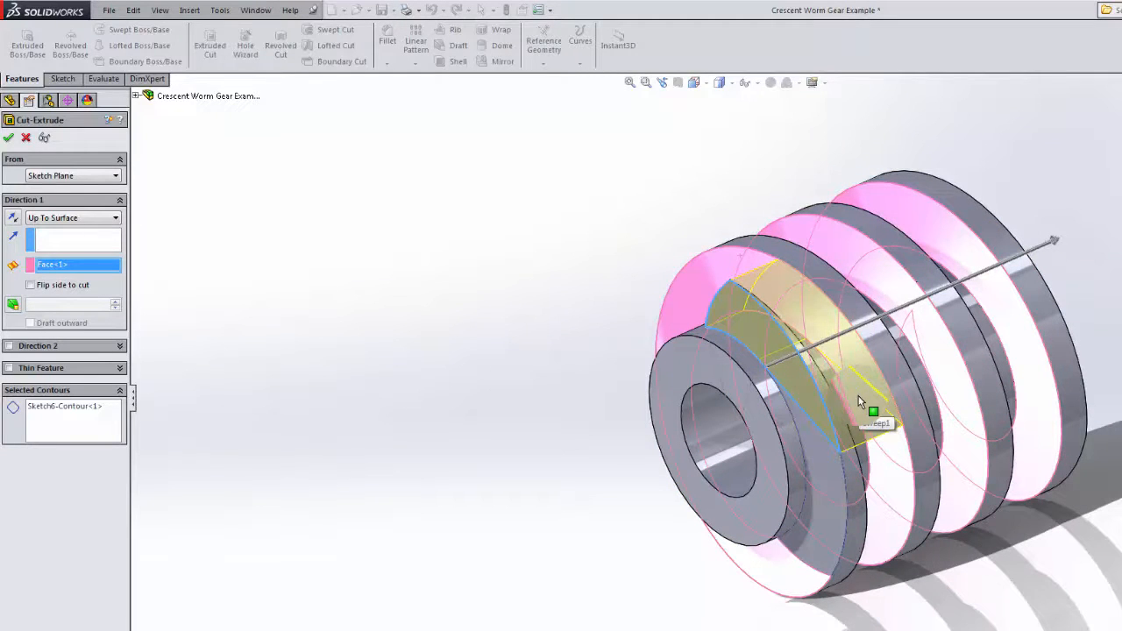
{"action": "scroll", "coordinate": [855, 388], "scroll_direction": "down", "scroll_amount": 2}
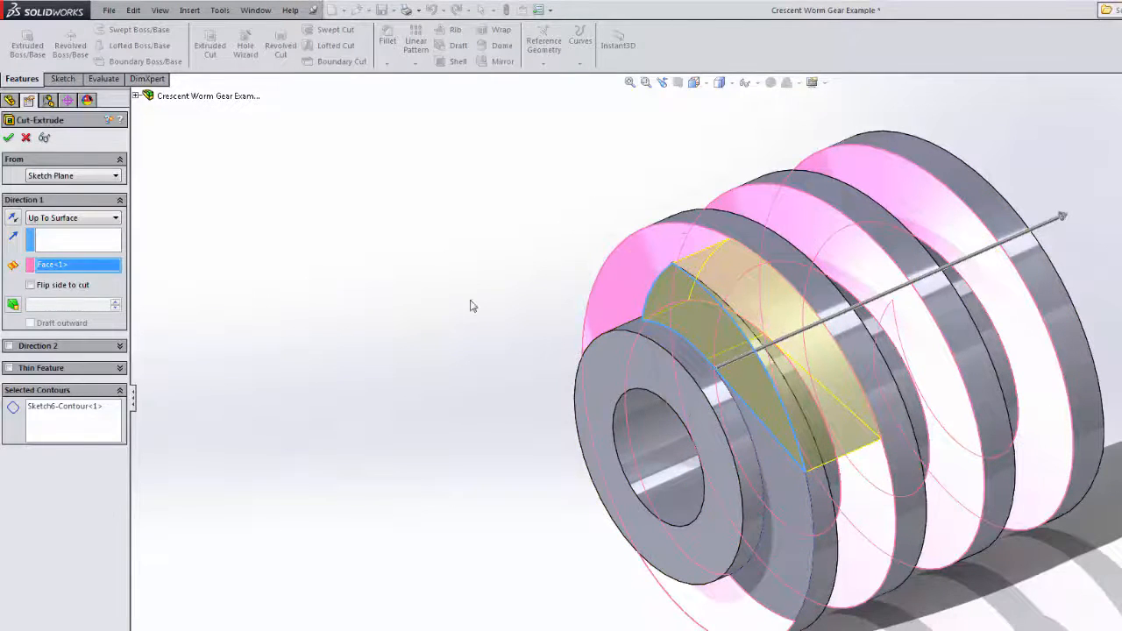
{"action": "left_click", "coordinate": [9, 137]}
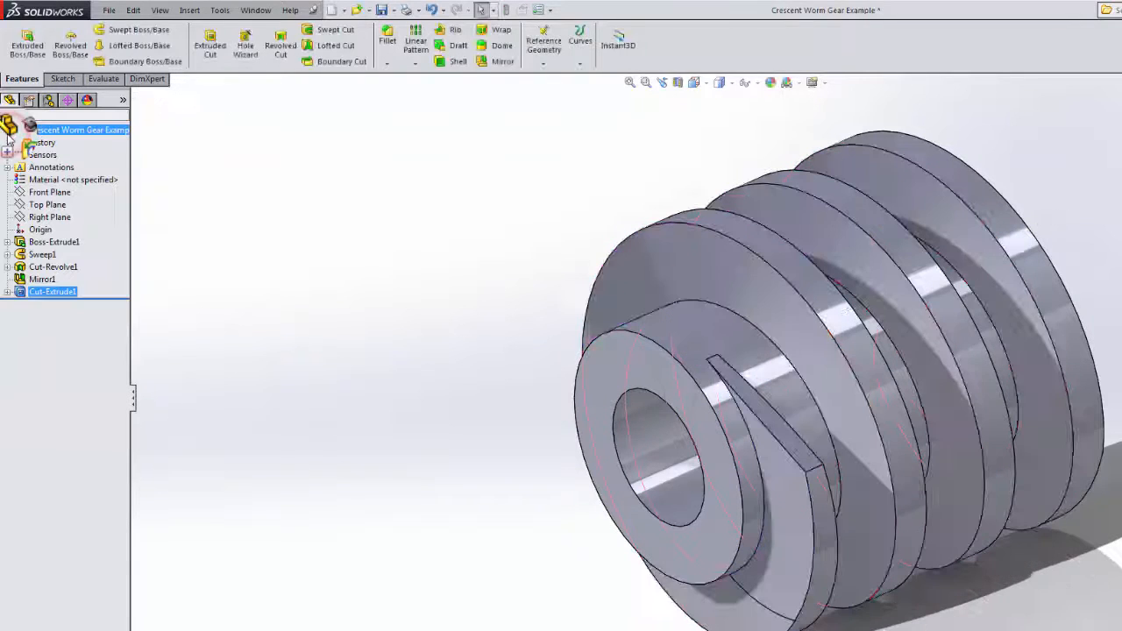
Step: Start a new sketch on the flat crescent face at the opposite, uncut end of the gear
{"action": "middle_click_drag", "start_coordinate": [479, 251], "coordinate": [701, 385]}
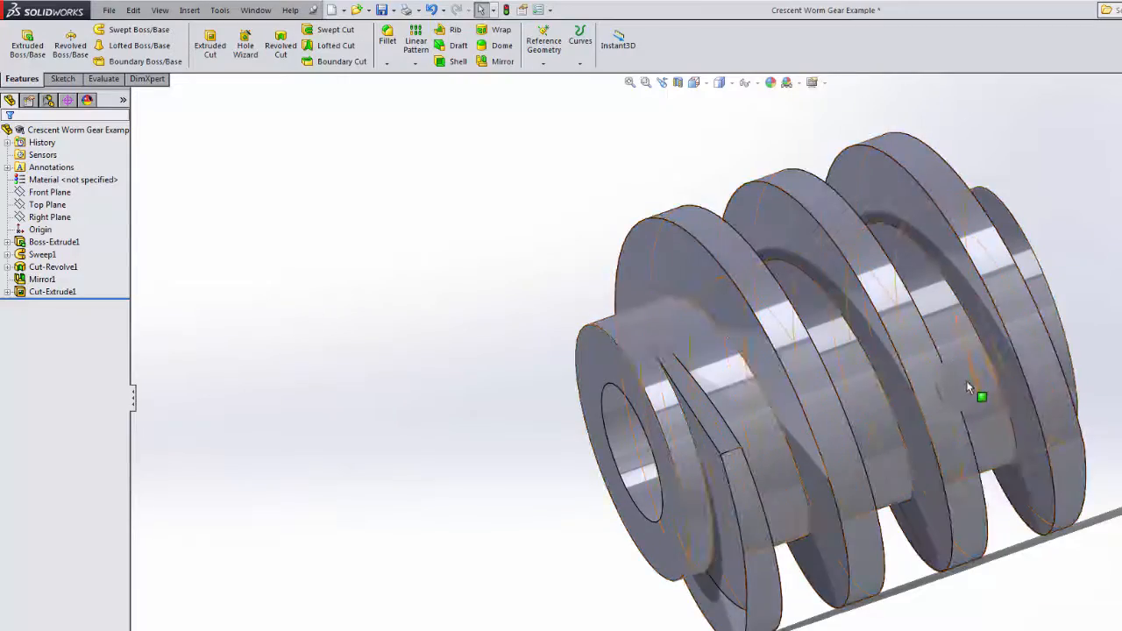
{"action": "middle_click_drag", "start_coordinate": [969, 385], "coordinate": [807, 489]}
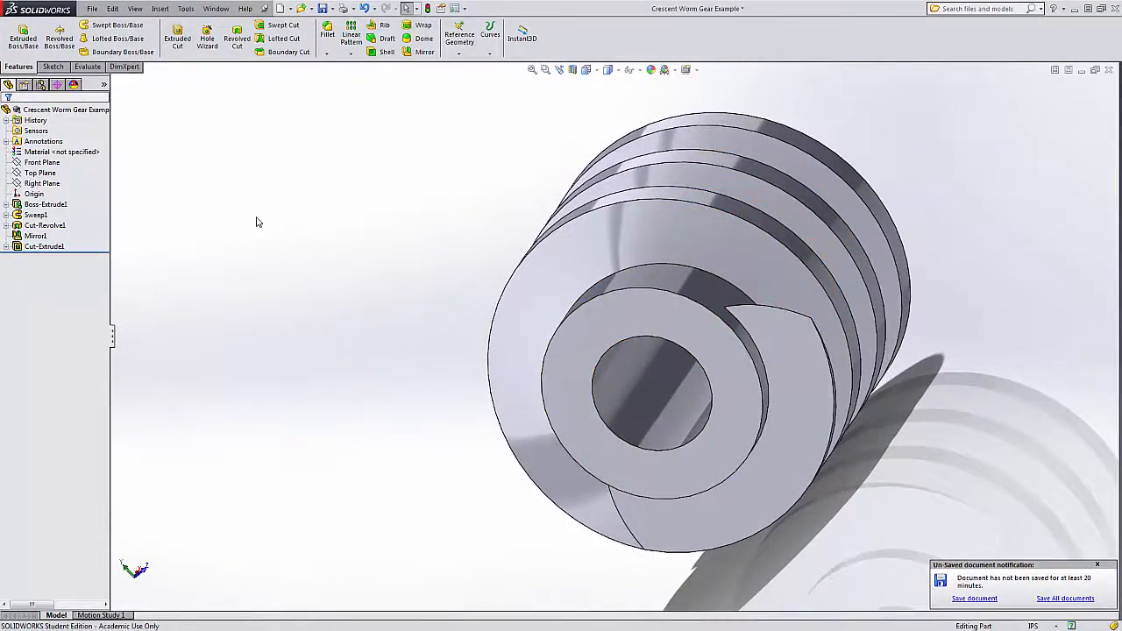
{"action": "left_click", "coordinate": [50, 69]}
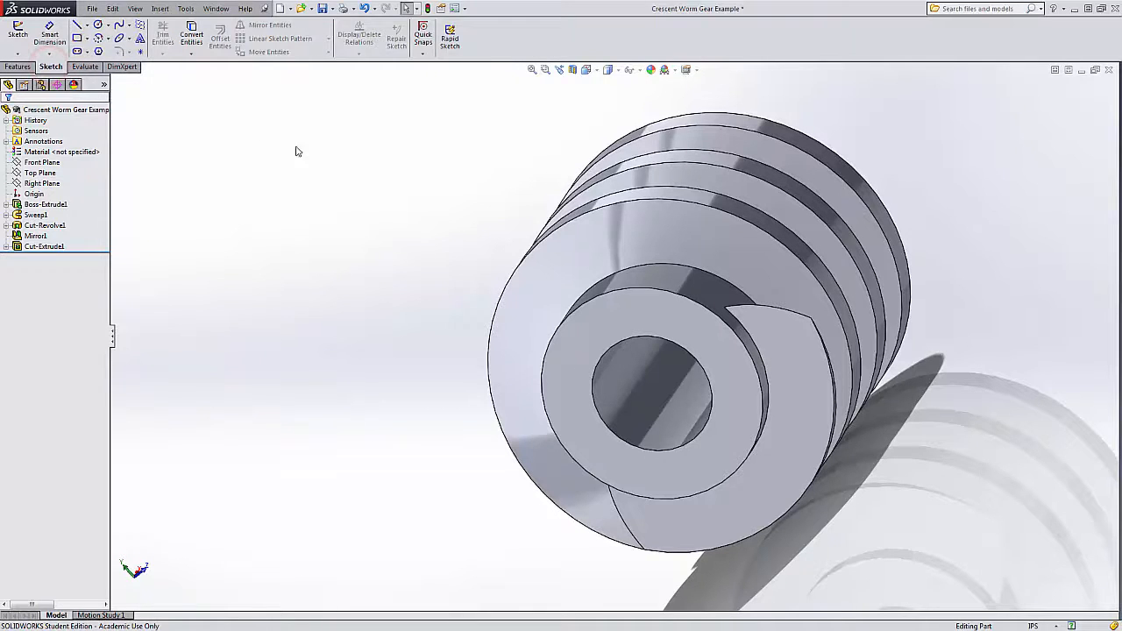
{"action": "left_click", "coordinate": [19, 35]}
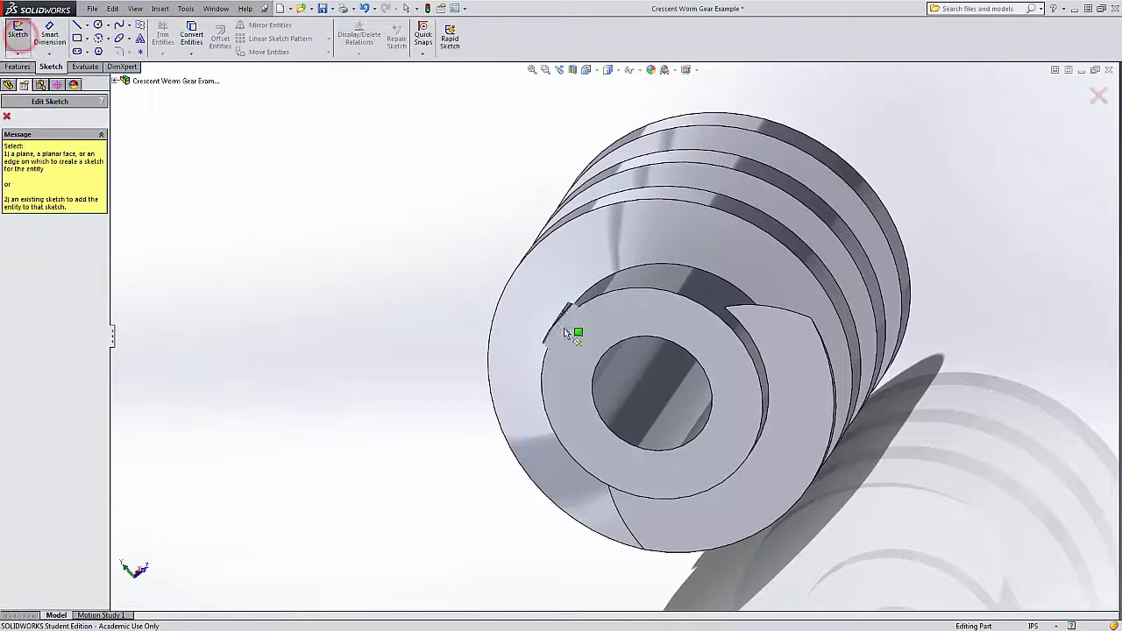
{"action": "left_click", "coordinate": [797, 352]}
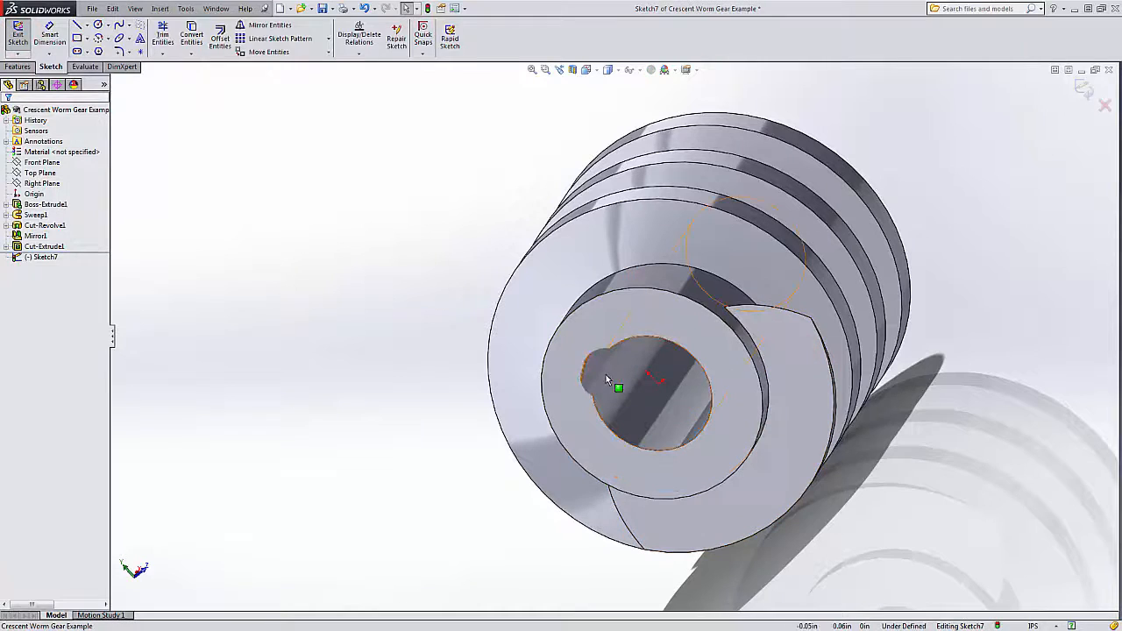
Step: Convert the crescent's short curved end edge, the outer thread edge and the hub's circular edge into sketch entities
{"action": "left_click", "coordinate": [192, 33]}
{"action": "scroll", "coordinate": [761, 317], "scroll_direction": "down", "scroll_amount": 4}
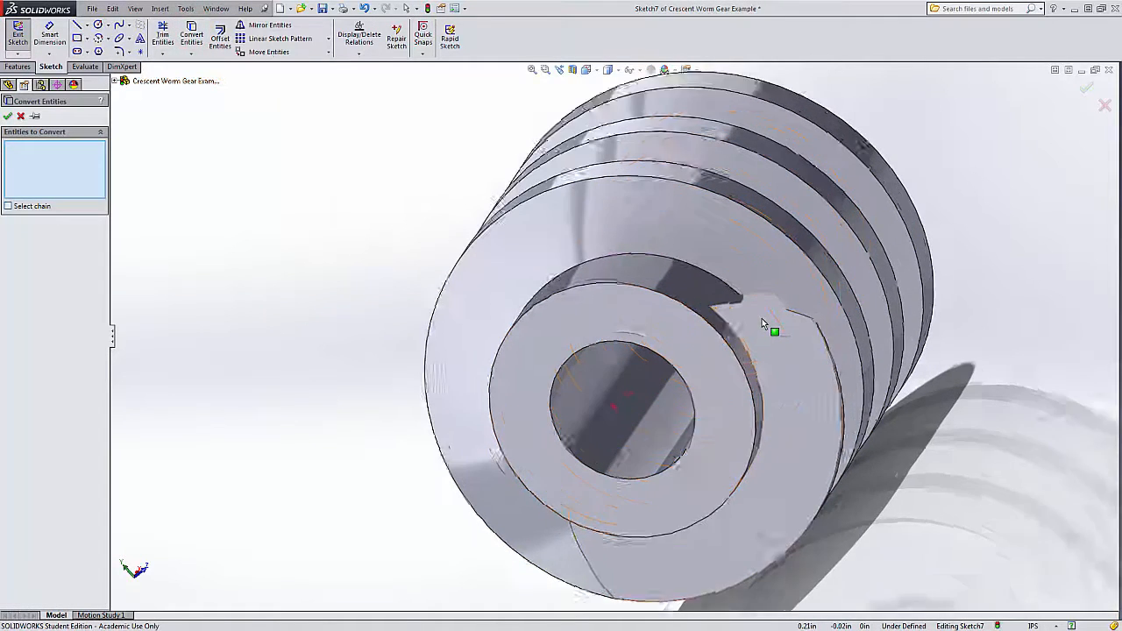
{"action": "left_click", "coordinate": [768, 311]}
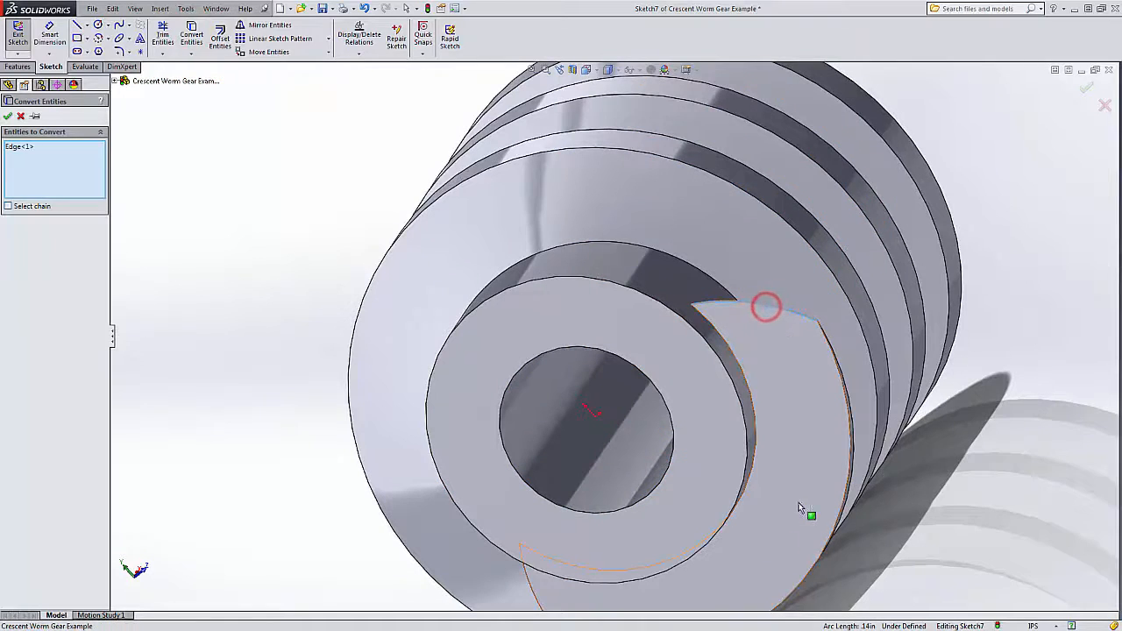
{"action": "scroll", "coordinate": [803, 495], "scroll_direction": "down", "scroll_amount": 2}
{"action": "scroll", "coordinate": [802, 493], "scroll_direction": "down", "scroll_amount": 1}
{"action": "left_click", "coordinate": [838, 477]}
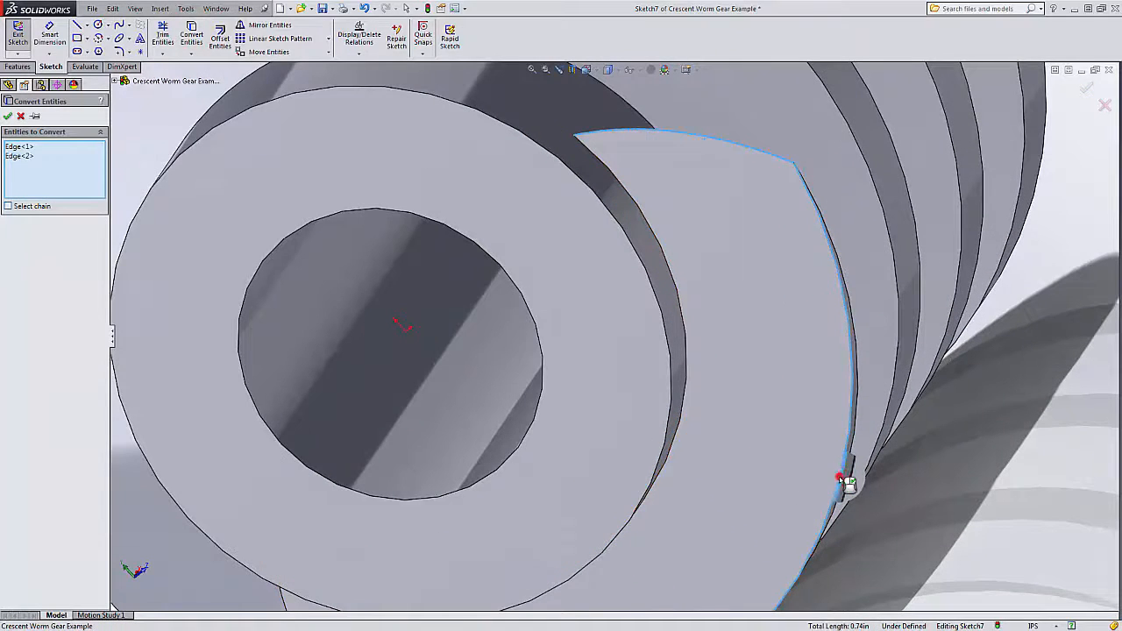
{"action": "left_click", "coordinate": [656, 474]}
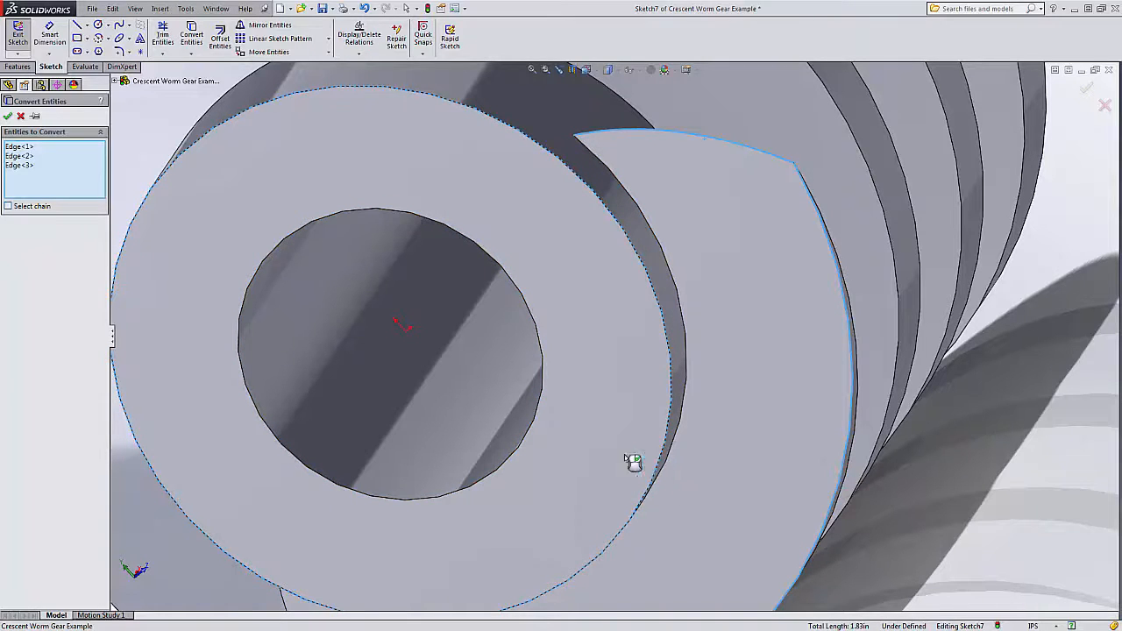
{"action": "left_click", "coordinate": [8, 117]}
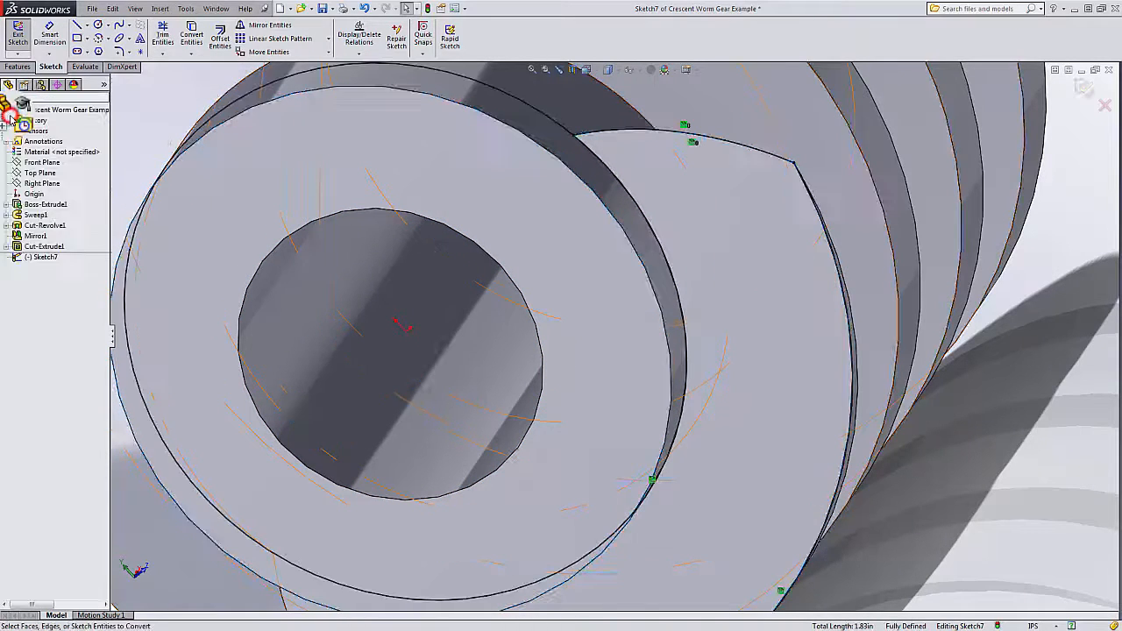
Step: In a view facing the end of the gear, sketch a line about 0.21 in long, tangent to the hub circle and ending on the outer edge
{"action": "scroll", "coordinate": [385, 382], "scroll_direction": "up", "scroll_amount": 4}
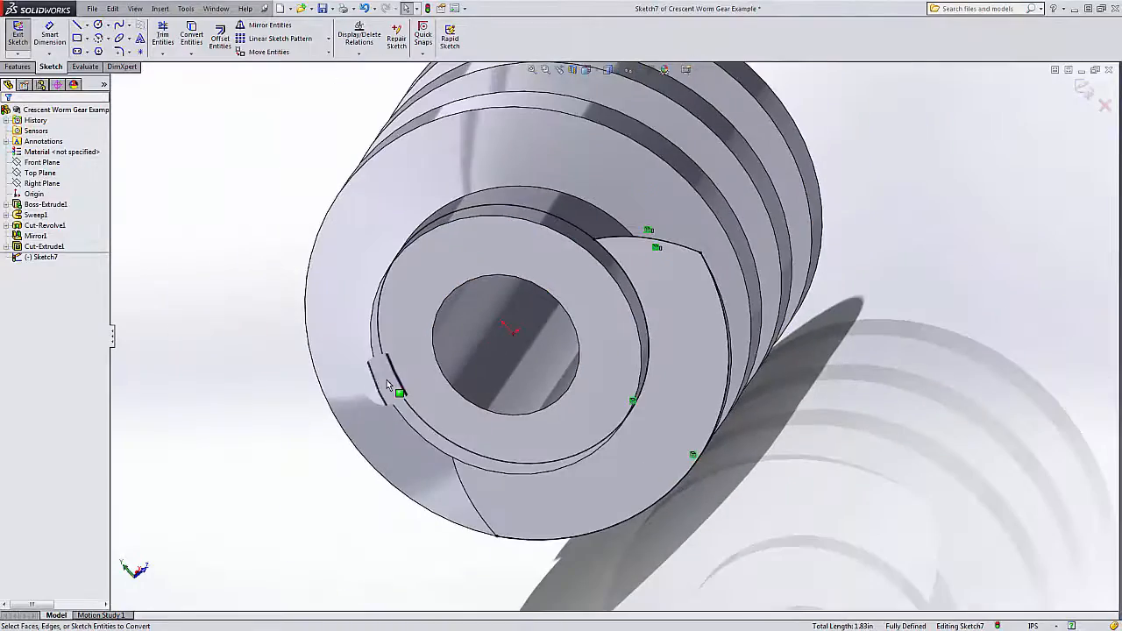
{"action": "left_click", "coordinate": [585, 73]}
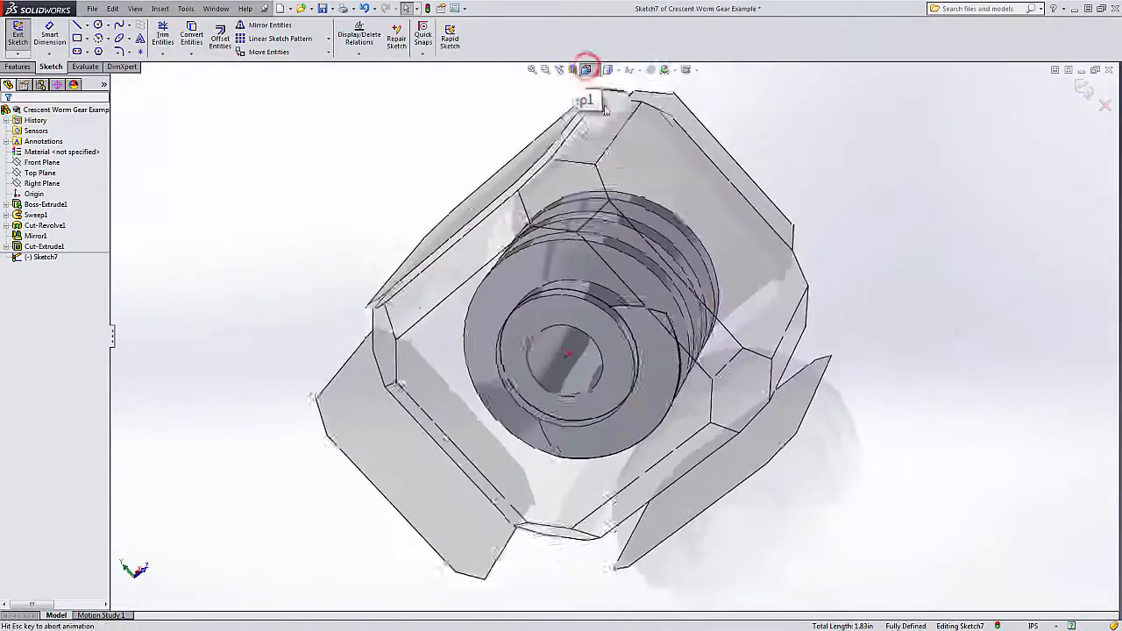
{"action": "left_click", "coordinate": [644, 130]}
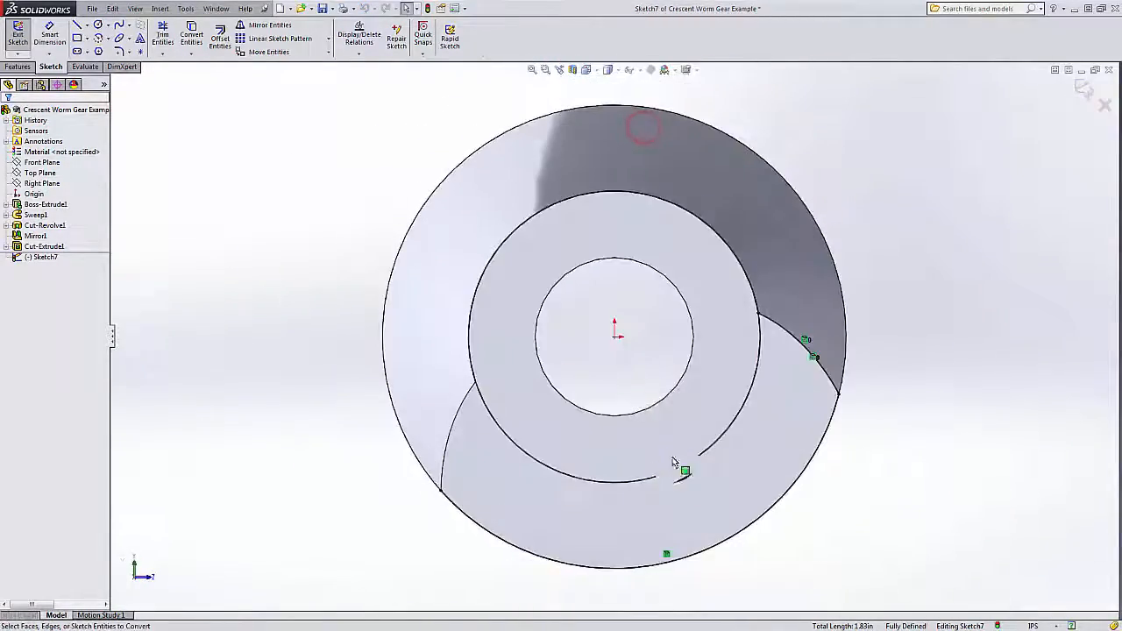
{"action": "scroll", "coordinate": [655, 481], "scroll_direction": "down", "scroll_amount": 4}
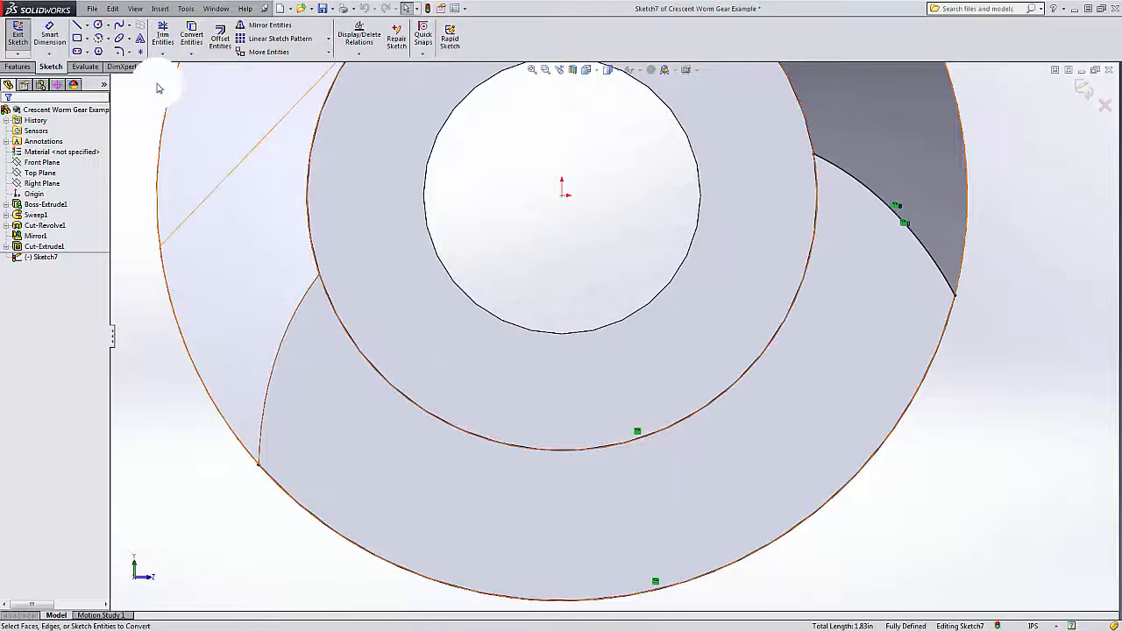
{"action": "left_click", "coordinate": [77, 24]}
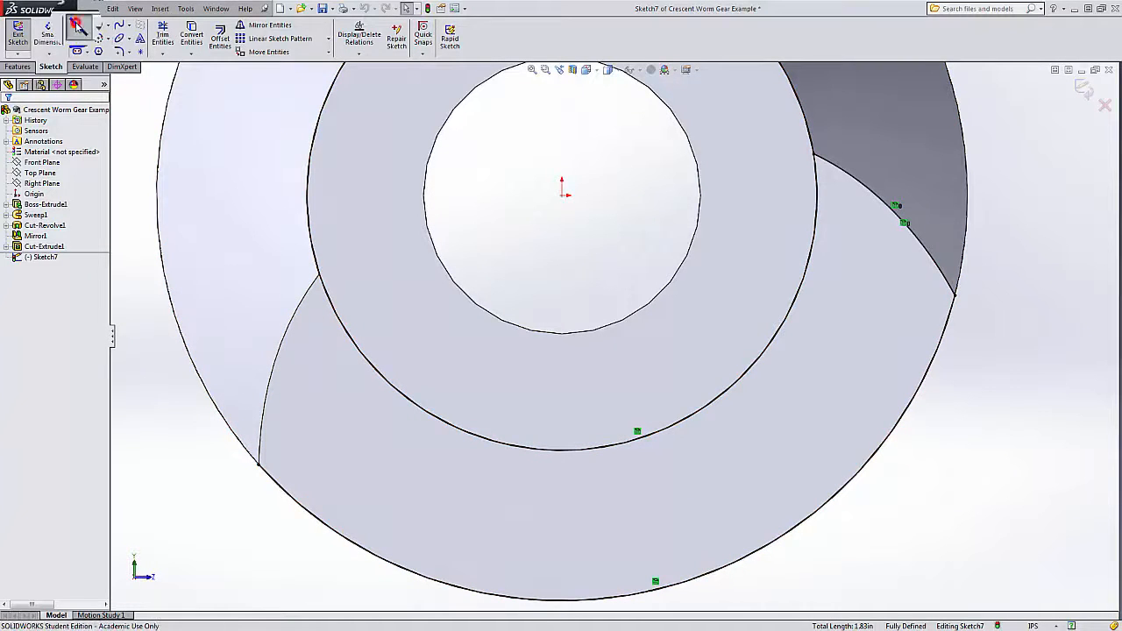
{"action": "left_click", "coordinate": [727, 394]}
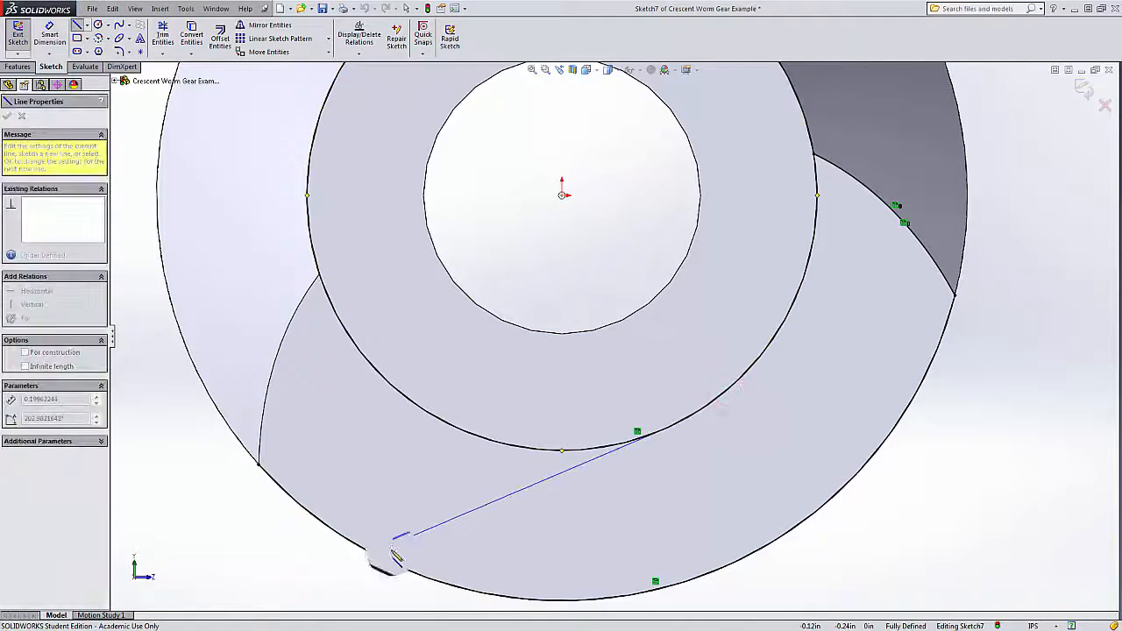
{"action": "left_click", "coordinate": [390, 562]}
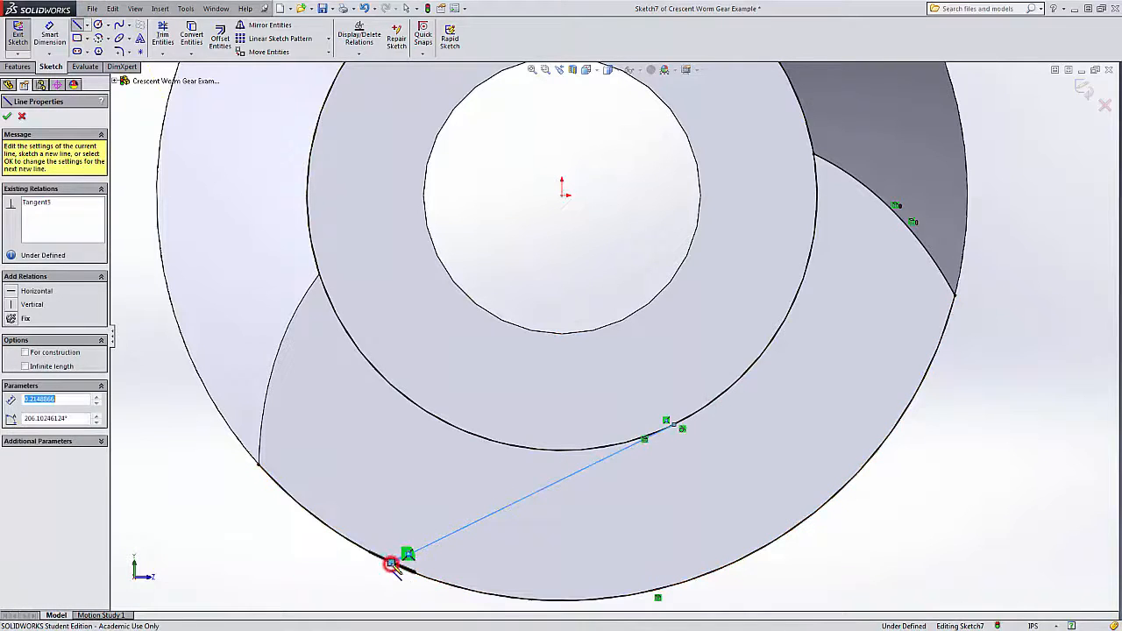
{"action": "key", "text": "Escape"}
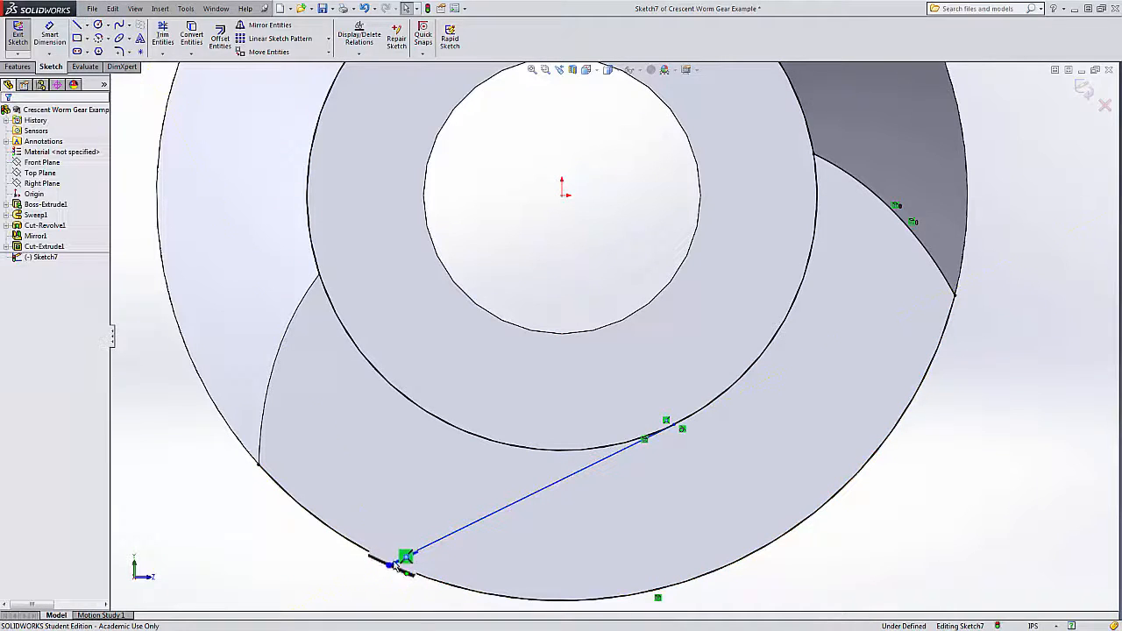
Step: Draw construction centerlines from the crescent's inner corner to the origin and from the origin to the line's tangent point
{"action": "left_click", "coordinate": [86, 27]}
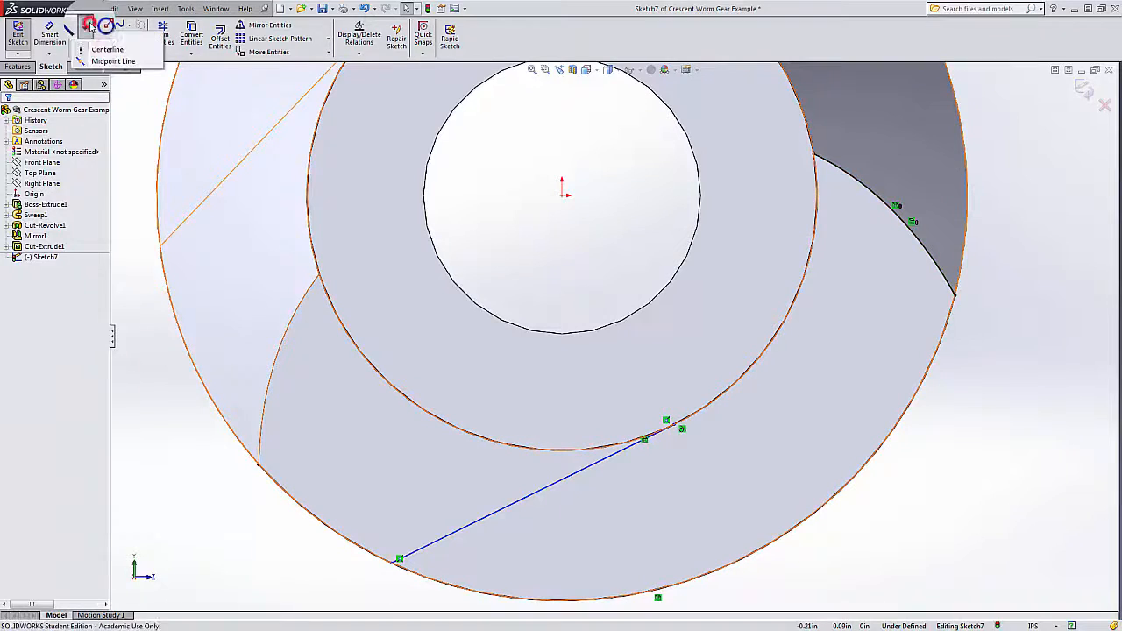
{"action": "left_click", "coordinate": [100, 45]}
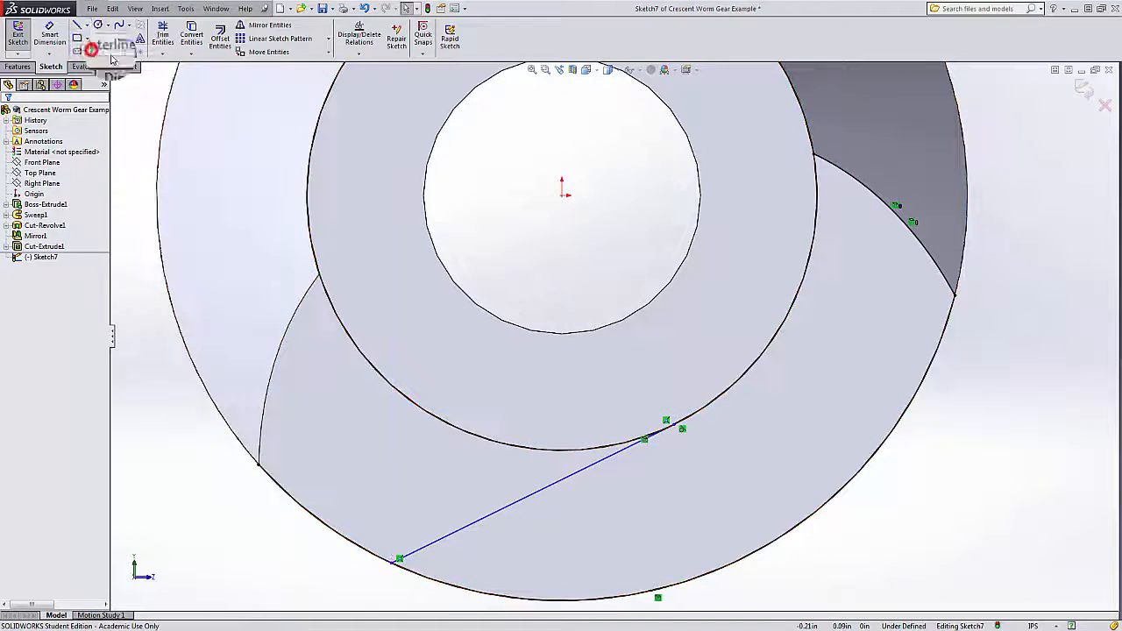
{"action": "left_click", "coordinate": [816, 156]}
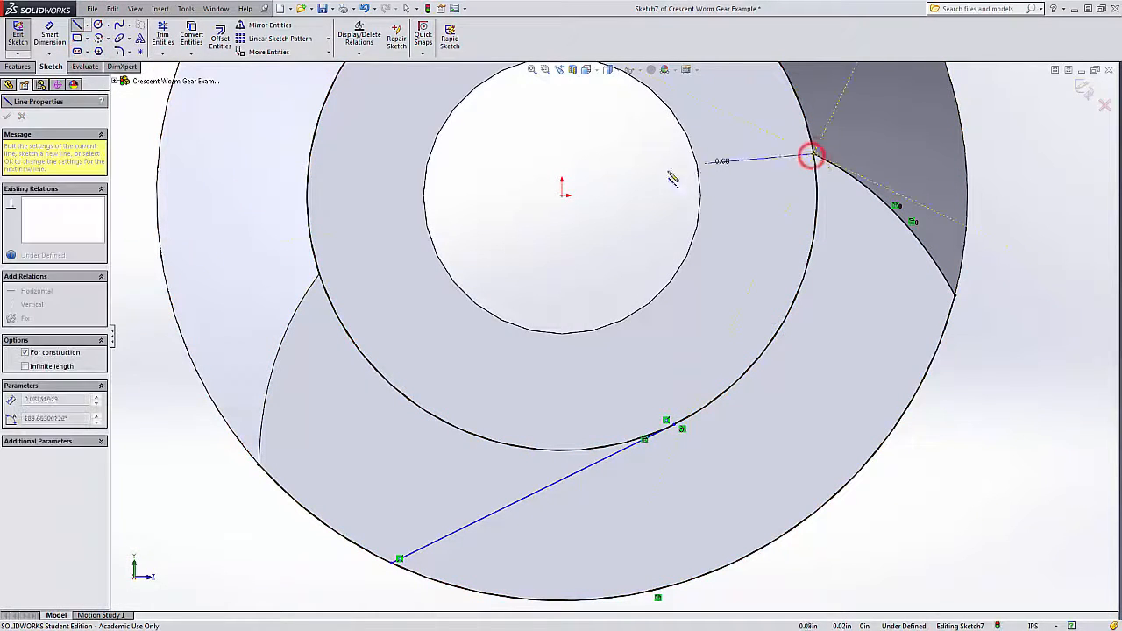
{"action": "left_click", "coordinate": [564, 195]}
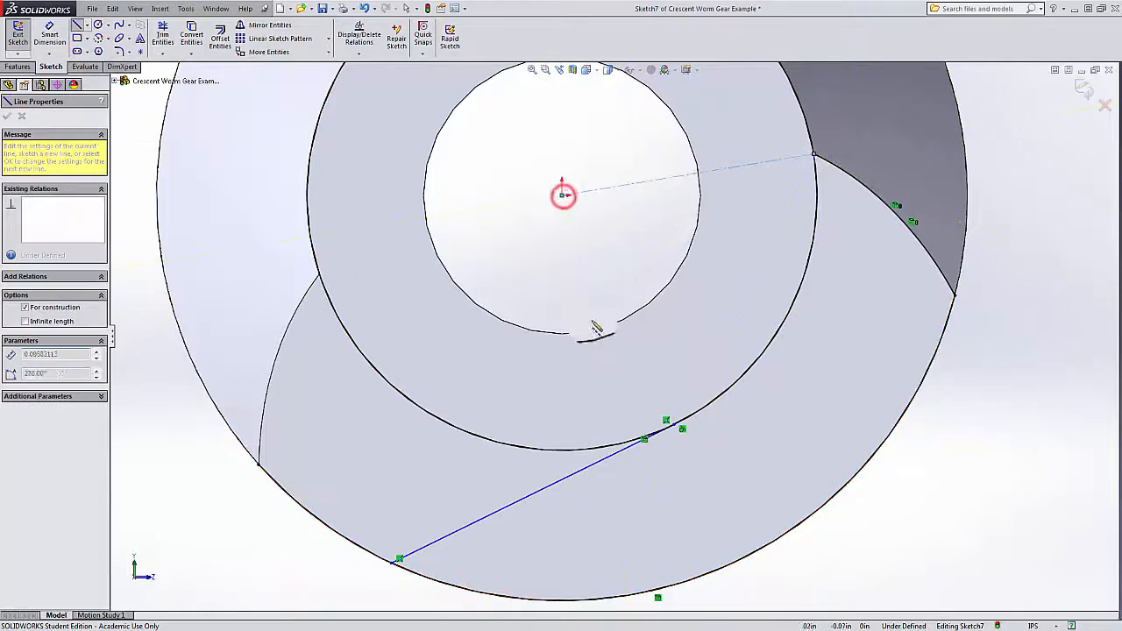
{"action": "left_click", "coordinate": [668, 421]}
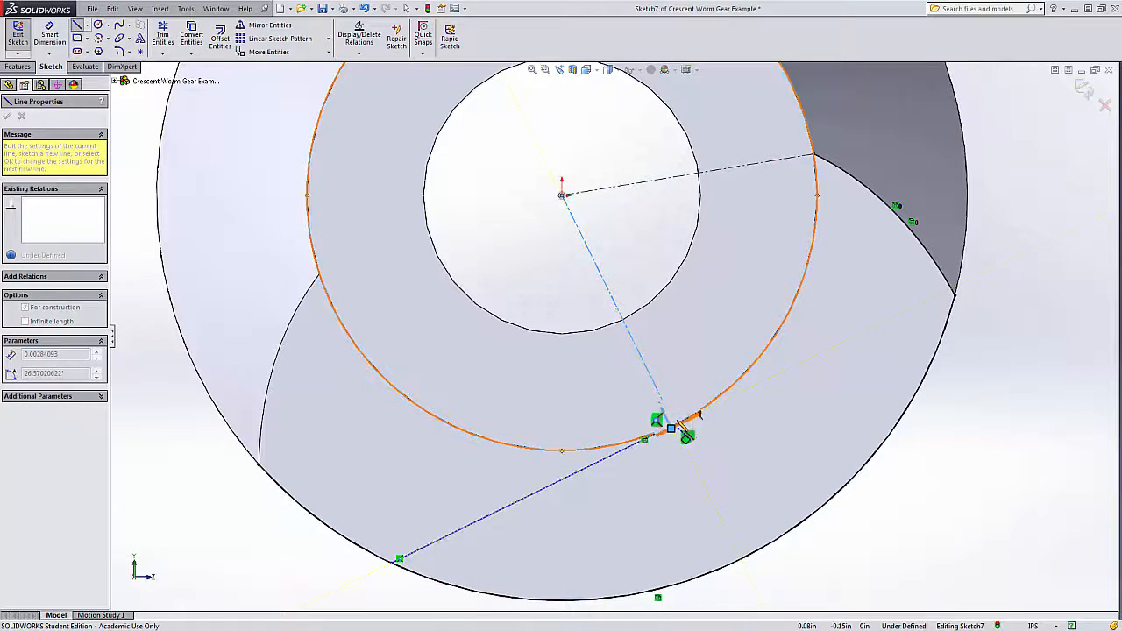
{"action": "key", "text": "Escape"}
Step: Dimension the angle between the two centerlines as 45 degrees and place its text between them
{"action": "left_click", "coordinate": [50, 28]}
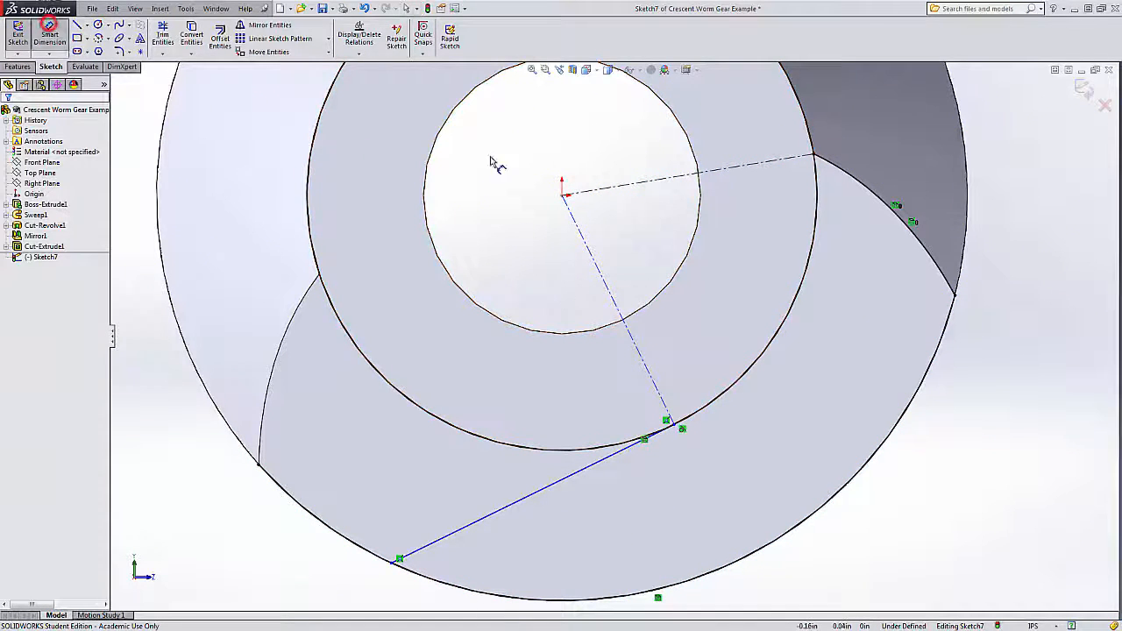
{"action": "left_click", "coordinate": [603, 187]}
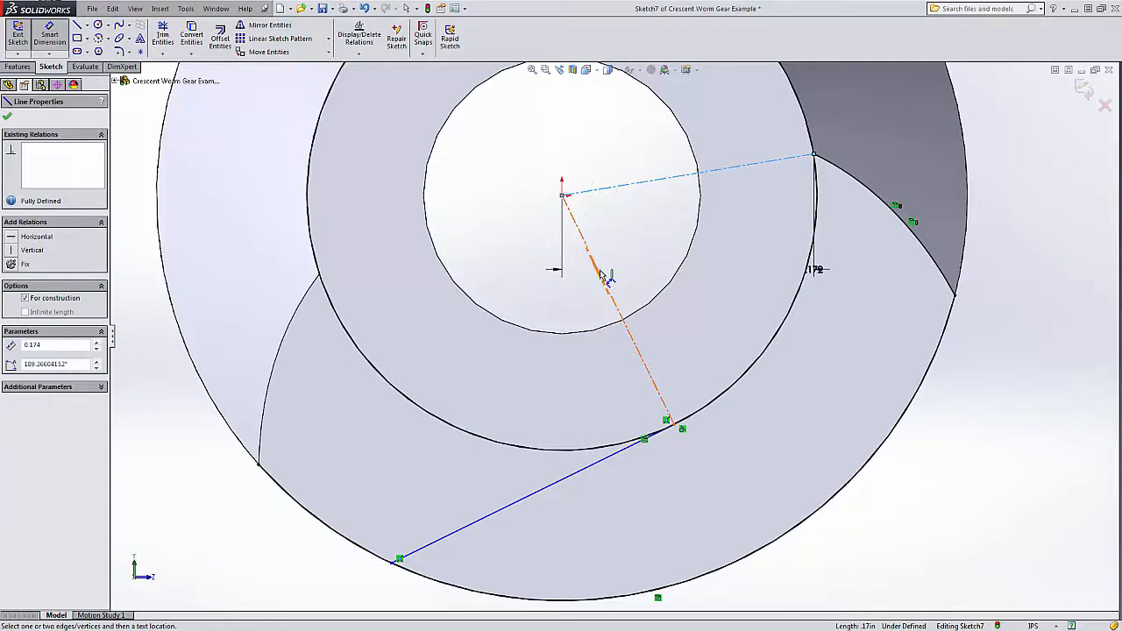
{"action": "left_click", "coordinate": [599, 268]}
{"action": "left_click", "coordinate": [620, 259]}
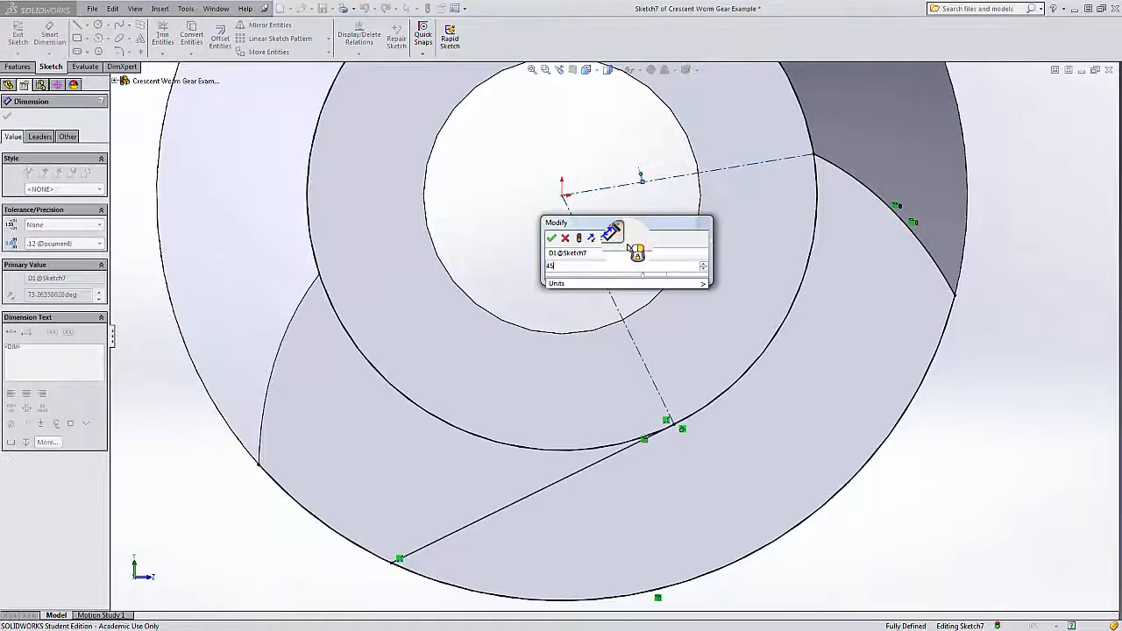
{"action": "key", "text": "Return"}
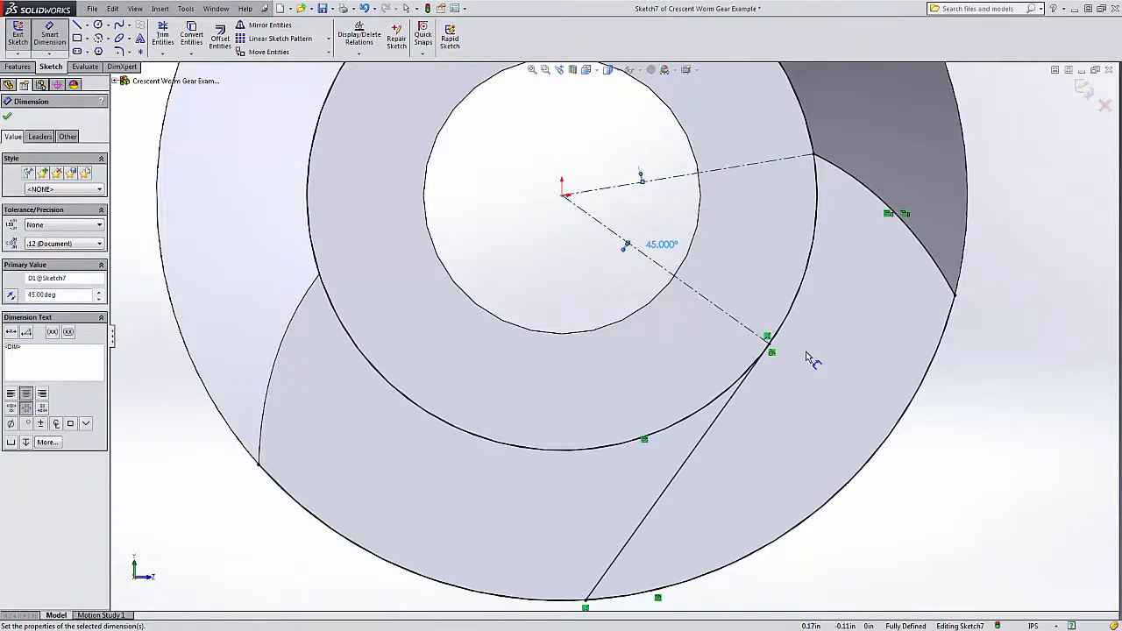
{"action": "left_click_drag", "start_coordinate": [772, 359], "coordinate": [772, 356]}
{"action": "key", "text": "Escape"}
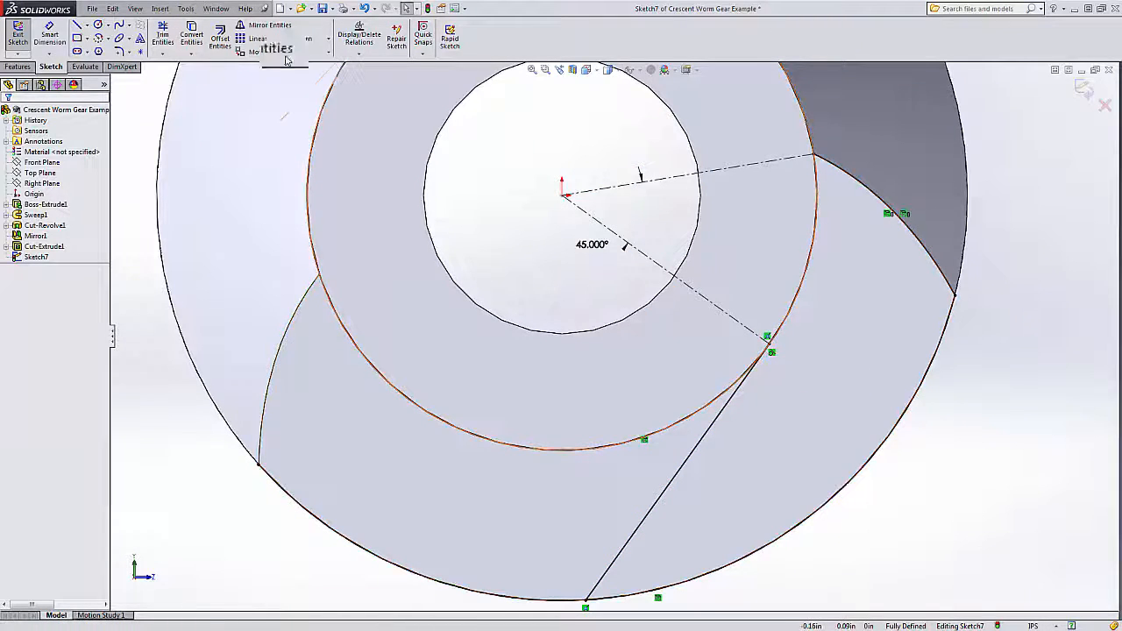
Step: Power-trim the hub circle and outer edge to the region between the tangent line and the crescent's curved end, and exit the sketch
{"action": "left_click", "coordinate": [163, 36]}
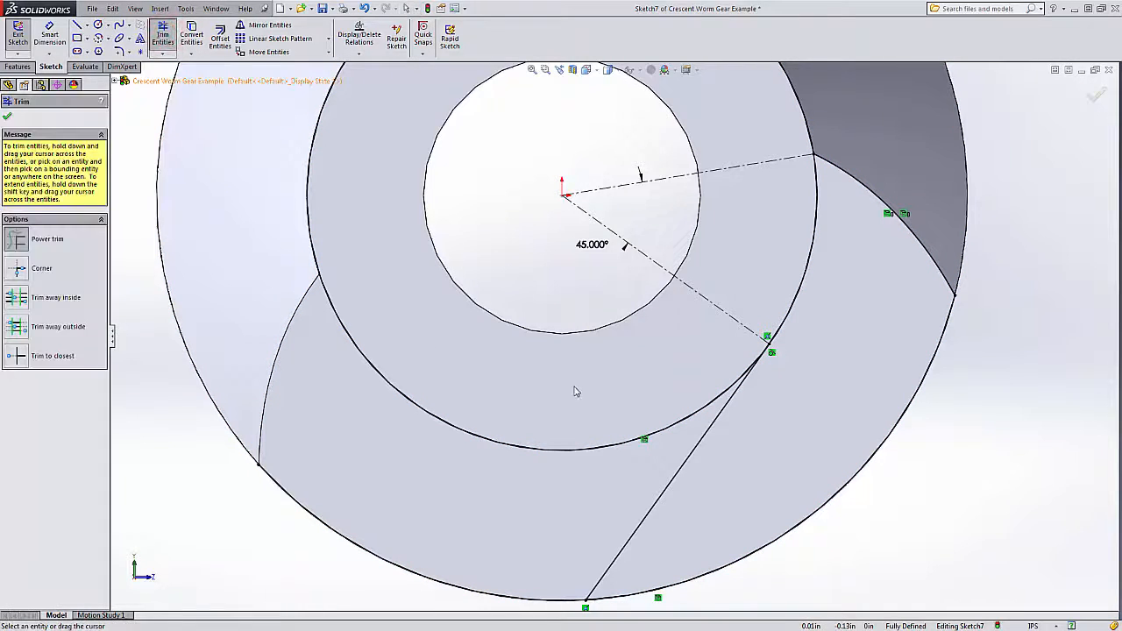
{"action": "left_click_drag", "start_coordinate": [574, 392], "coordinate": [451, 601]}
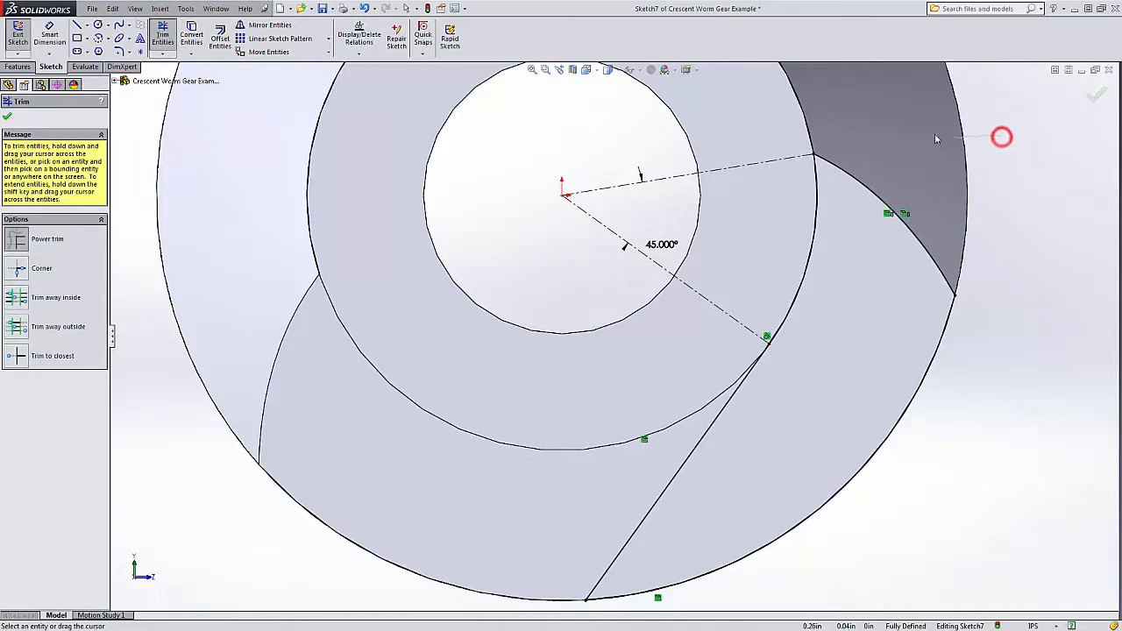
{"action": "left_click_drag", "start_coordinate": [935, 137], "coordinate": [738, 117]}
{"action": "left_click", "coordinate": [1095, 98]}
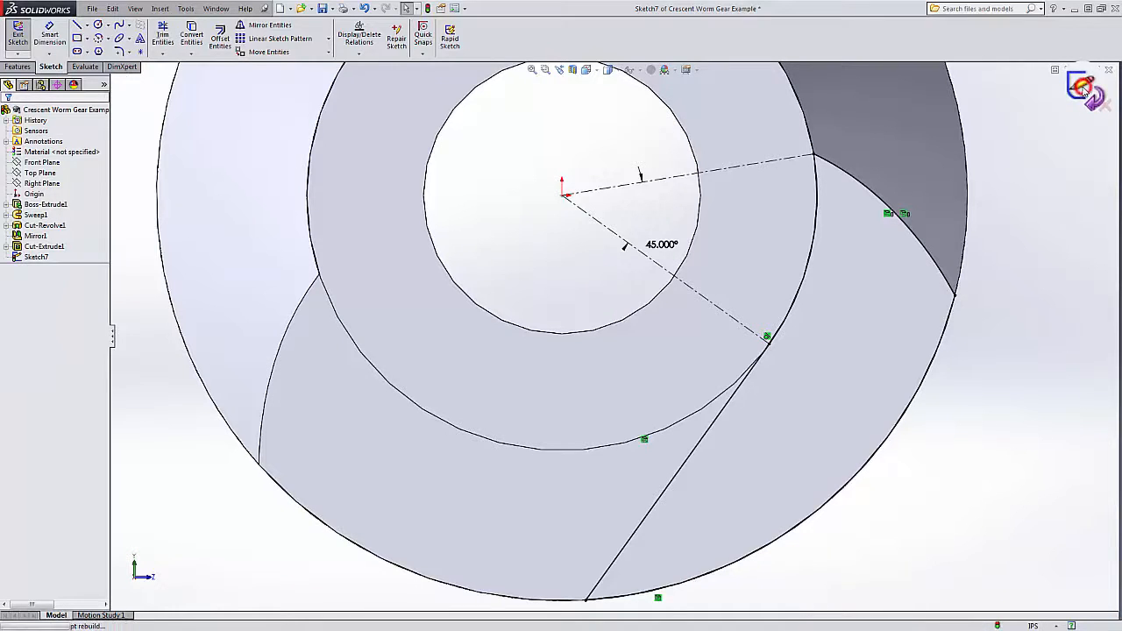
{"action": "left_click", "coordinate": [1084, 88]}
Step: Extrude-cut the closed profile with the Up To Surface end condition, ending at the adjacent thread's side face
{"action": "key", "text": "f"}
{"action": "left_click", "coordinate": [833, 413]}
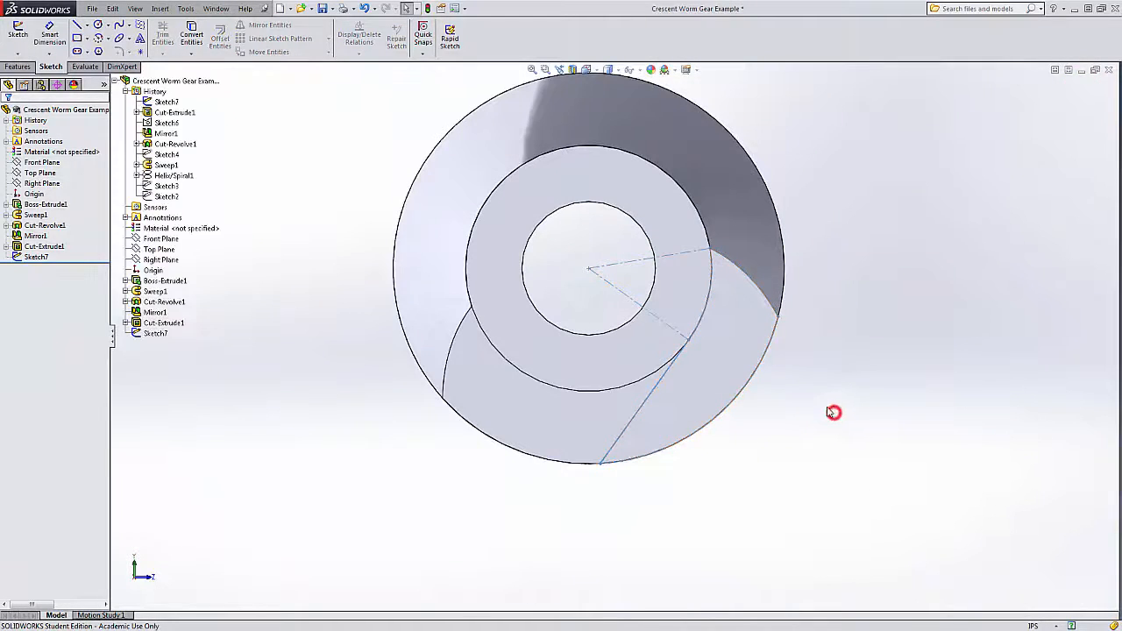
{"action": "left_click", "coordinate": [157, 331]}
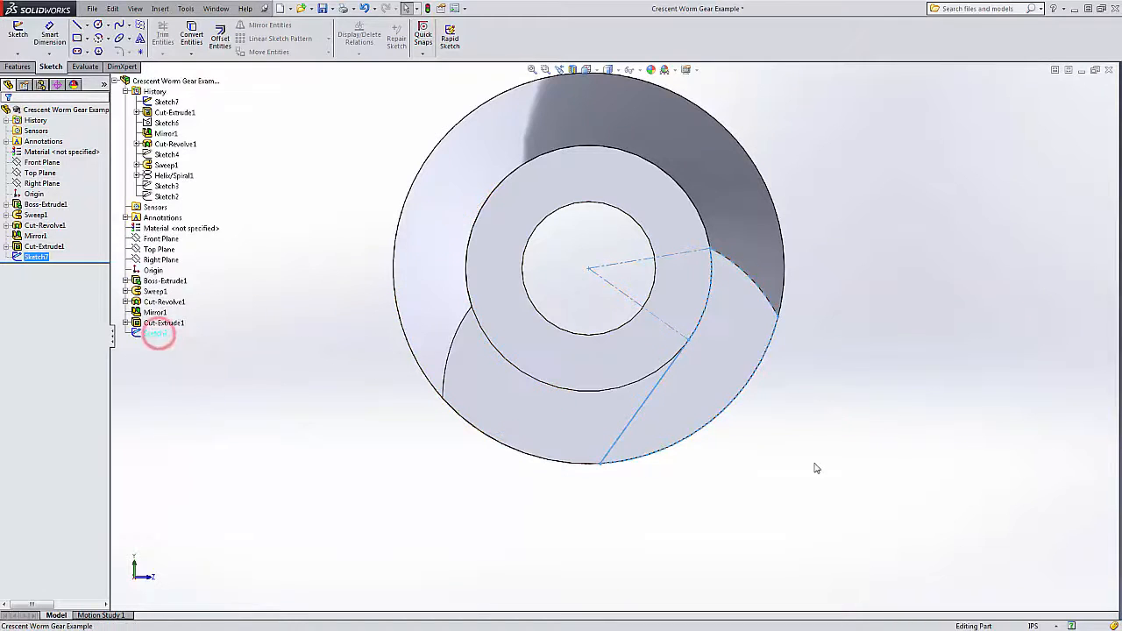
{"action": "middle_click_drag", "start_coordinate": [815, 464], "coordinate": [786, 385]}
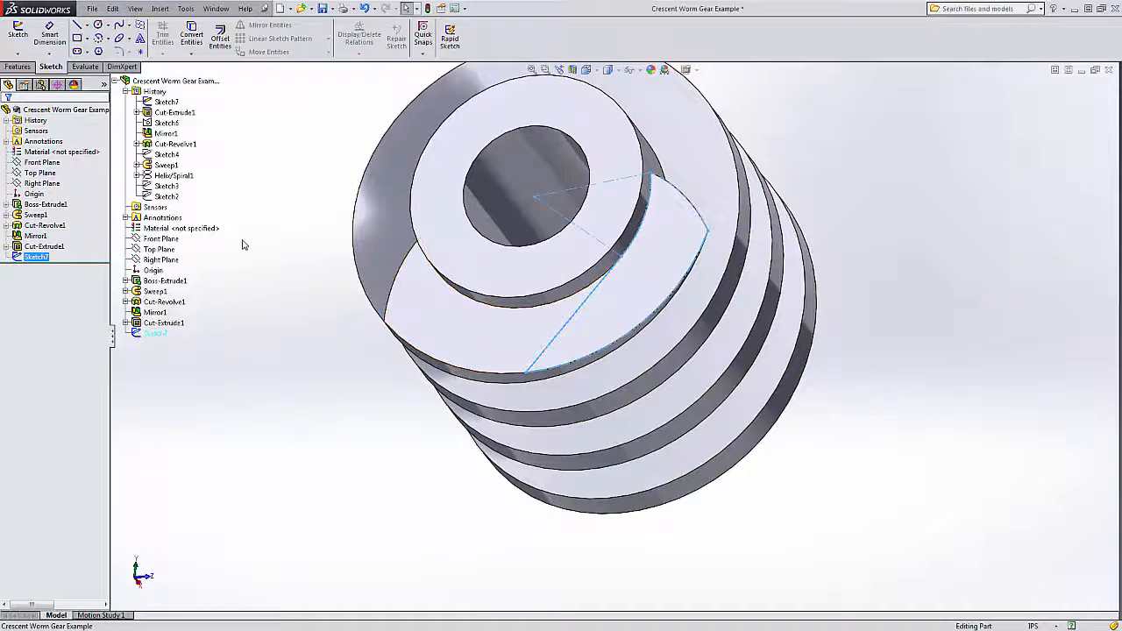
{"action": "left_click", "coordinate": [17, 67]}
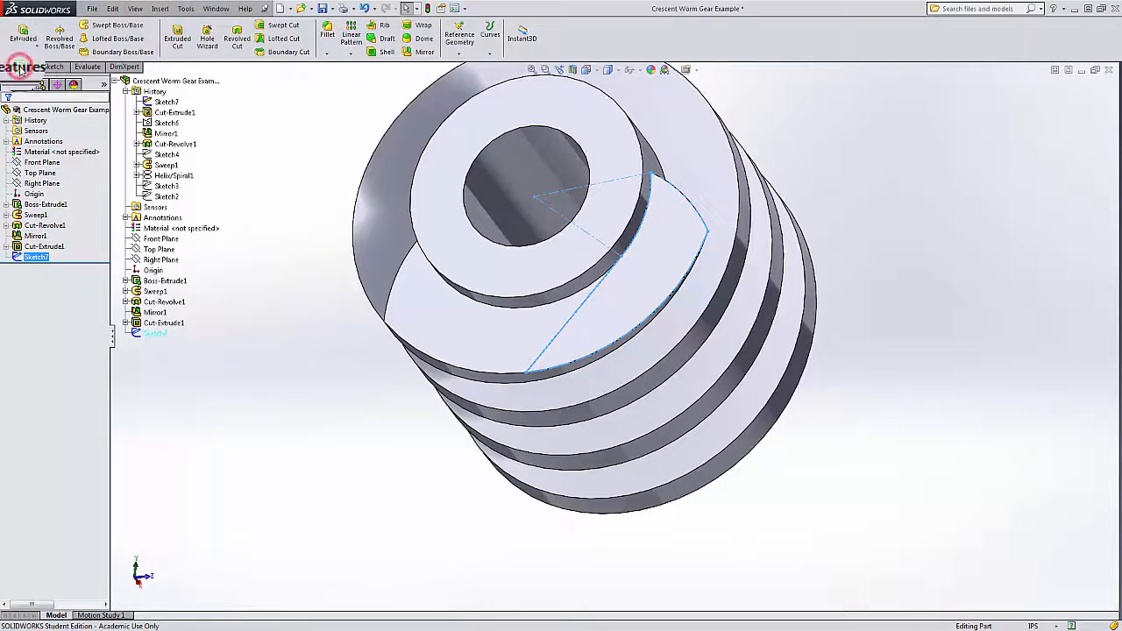
{"action": "left_click", "coordinate": [177, 37]}
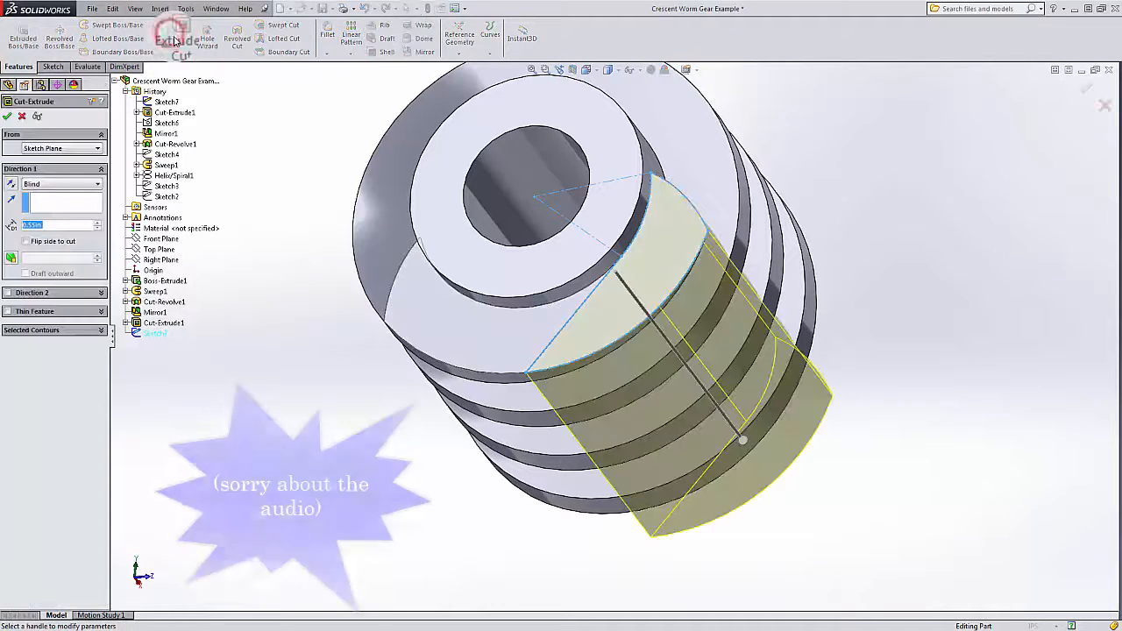
{"action": "left_click", "coordinate": [47, 184]}
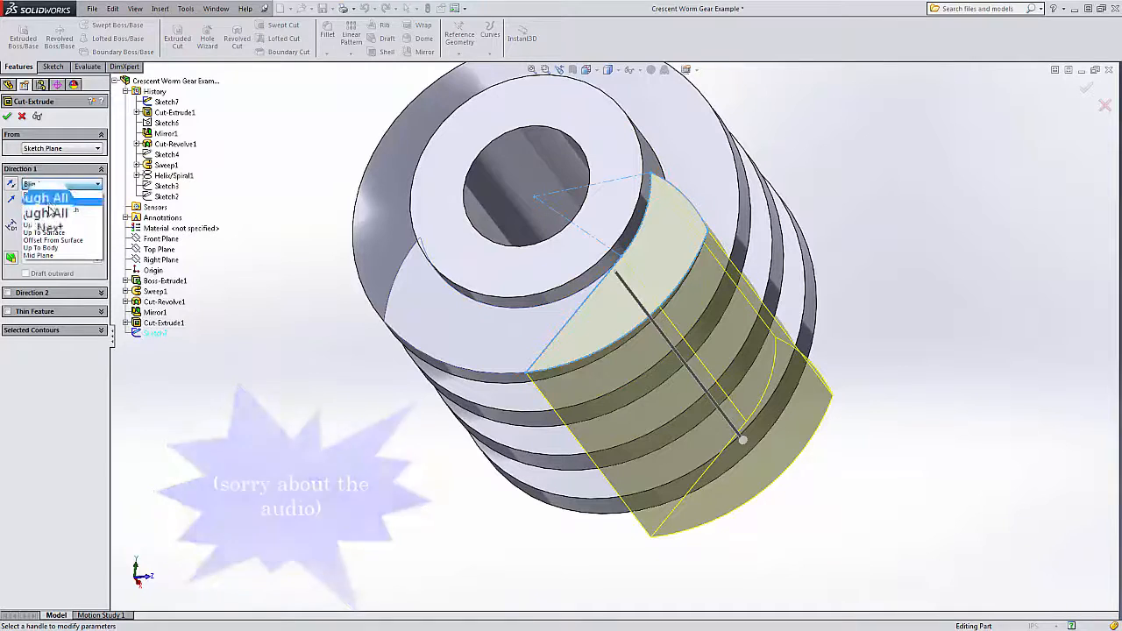
{"action": "left_click", "coordinate": [63, 234]}
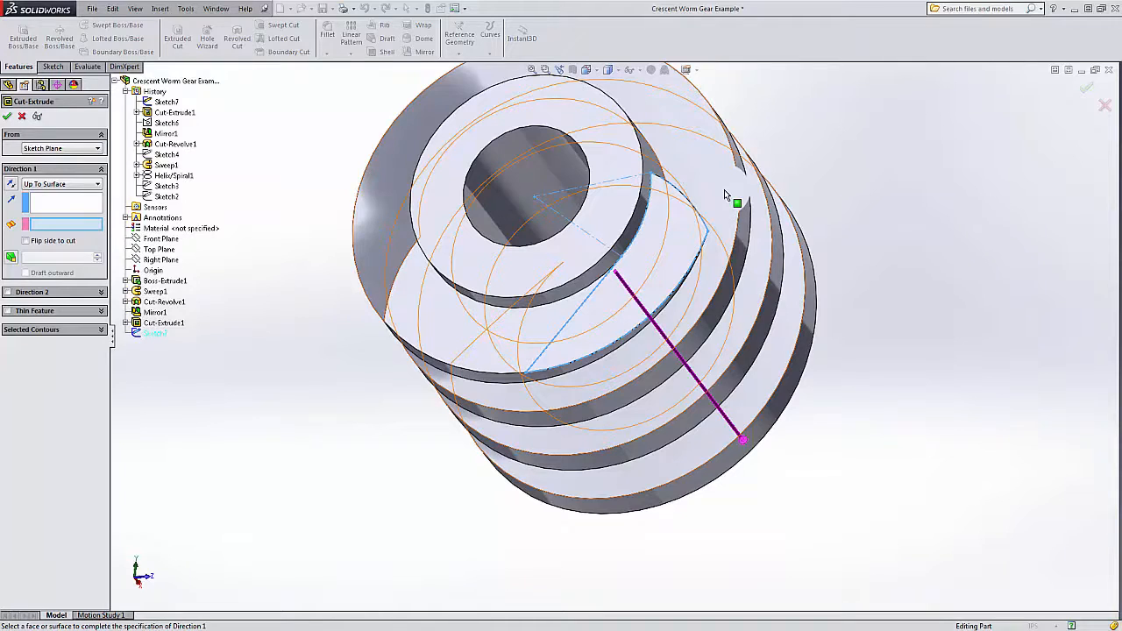
{"action": "left_click", "coordinate": [725, 195]}
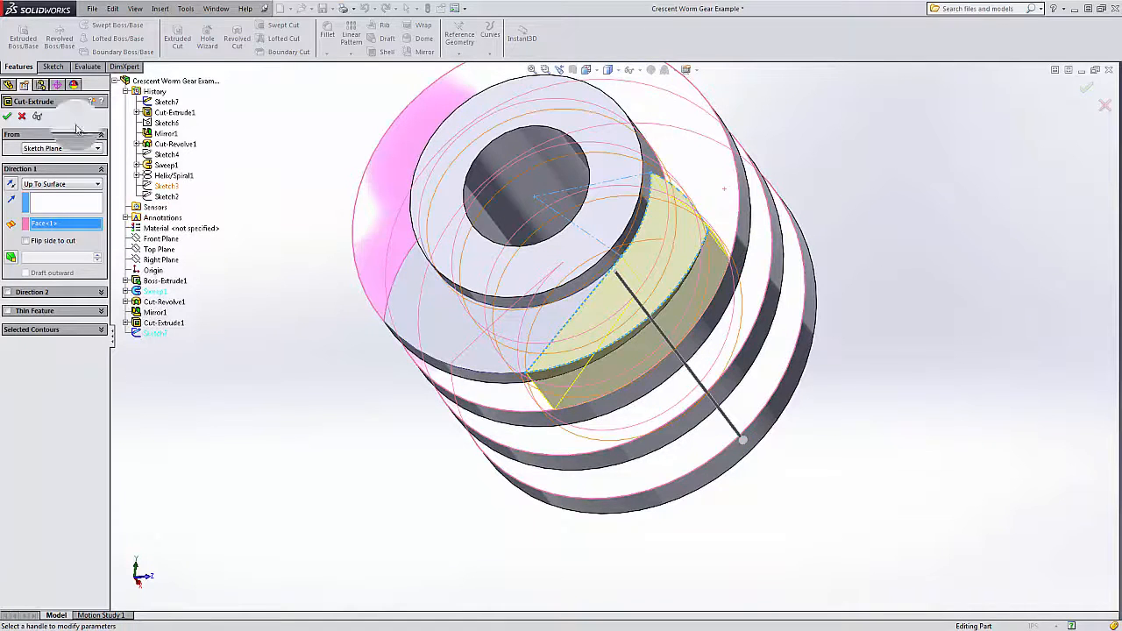
{"action": "left_click", "coordinate": [8, 117]}
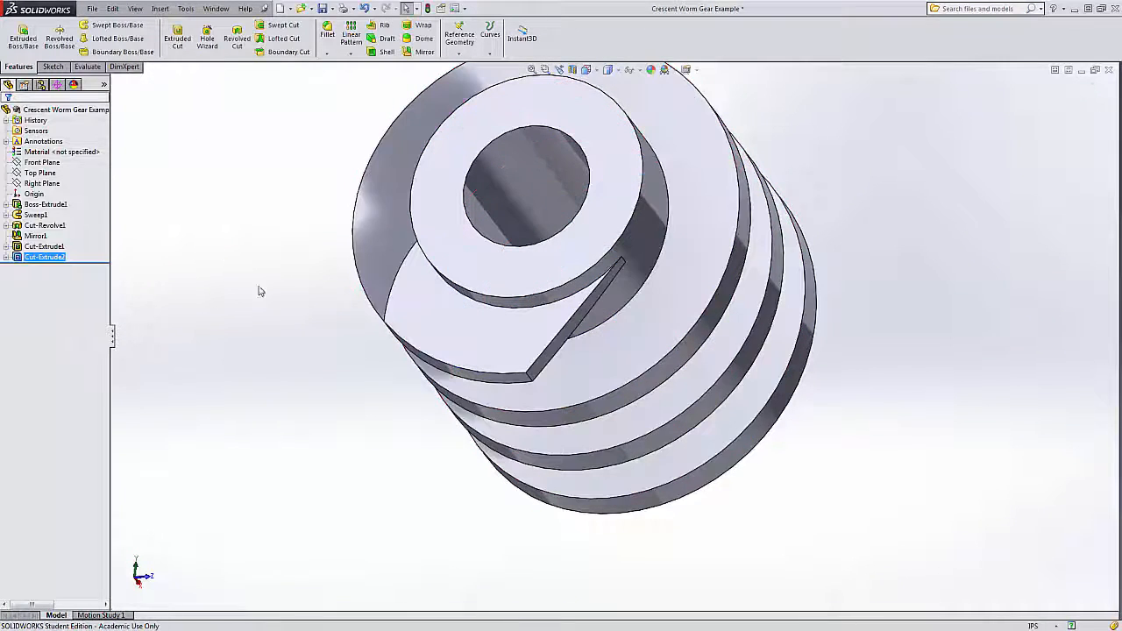
Step: Sketch a circle about 0.032 in in diameter near the uppermost point of the gear's outer edge on the Right Plane
{"action": "middle_click_drag", "start_coordinate": [283, 306], "coordinate": [280, 156]}
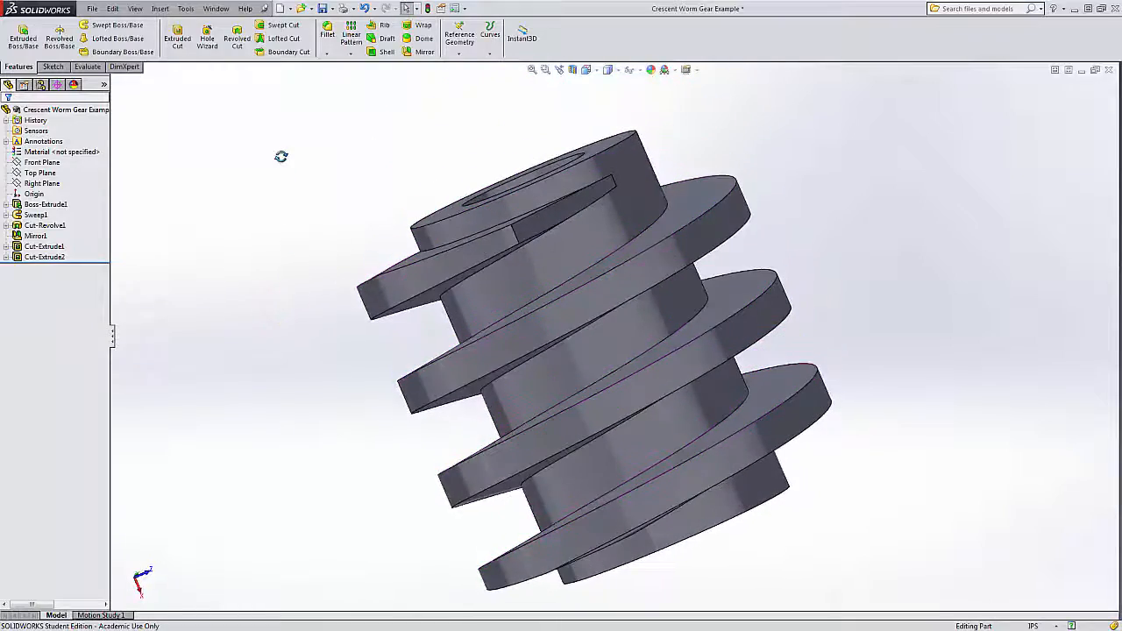
{"action": "middle_click_drag", "start_coordinate": [316, 486], "coordinate": [184, 273]}
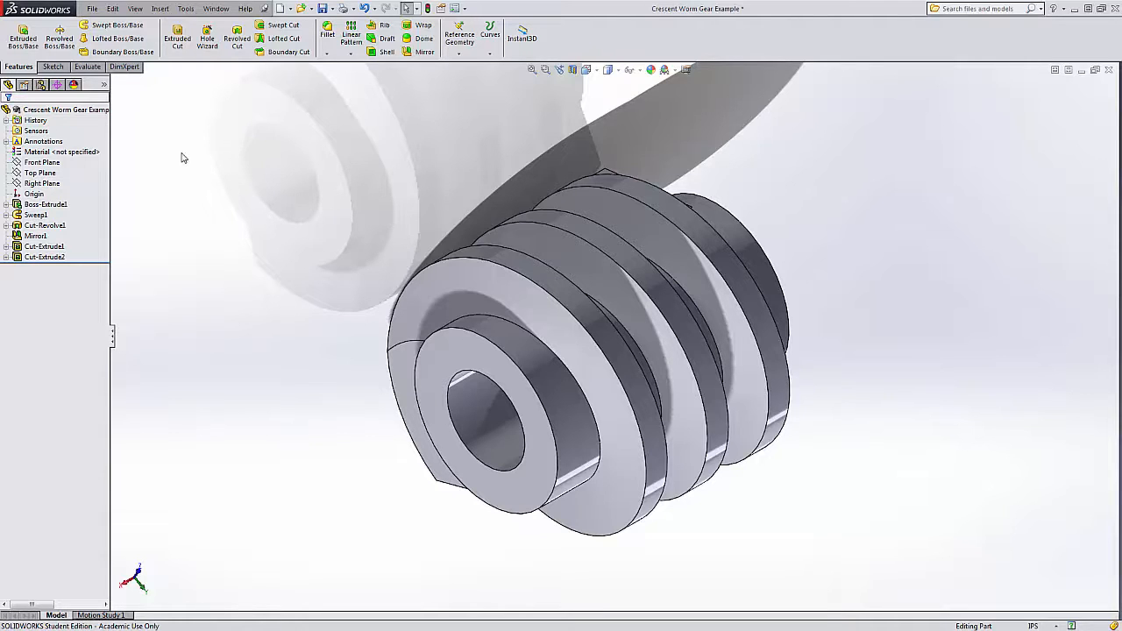
{"action": "left_click", "coordinate": [53, 66]}
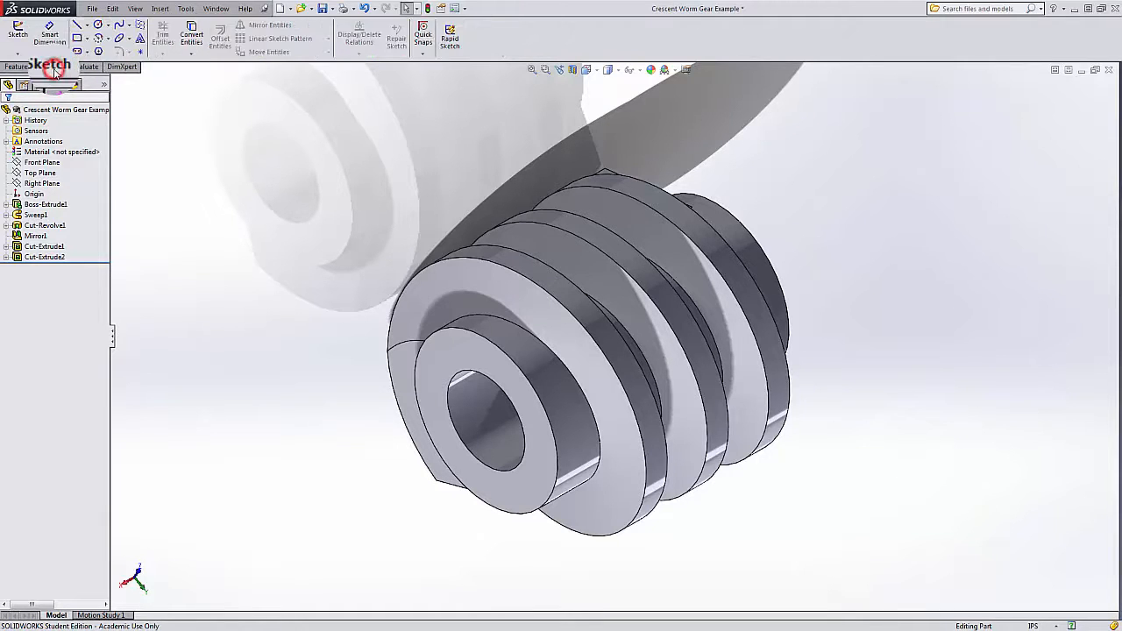
{"action": "left_click", "coordinate": [46, 184]}
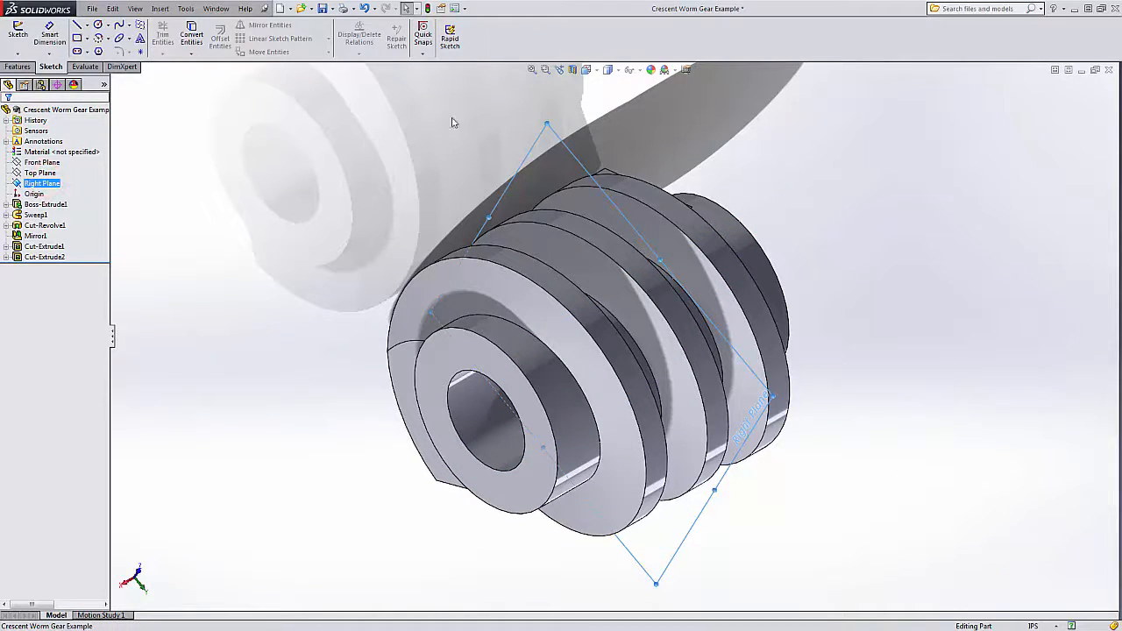
{"action": "left_click", "coordinate": [585, 69]}
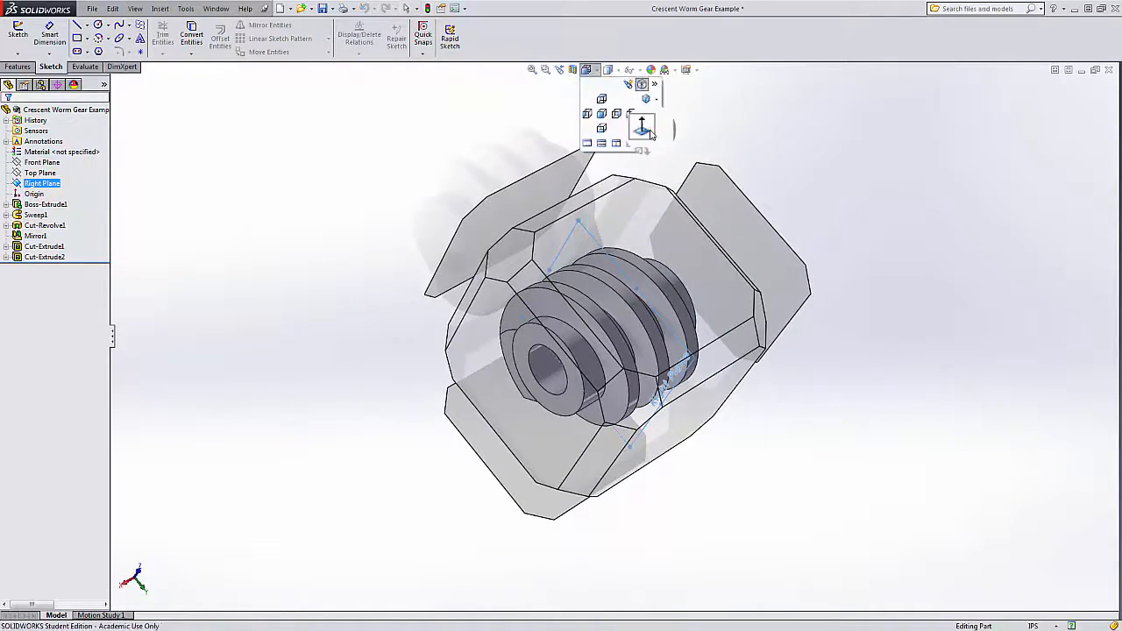
{"action": "left_click", "coordinate": [651, 131]}
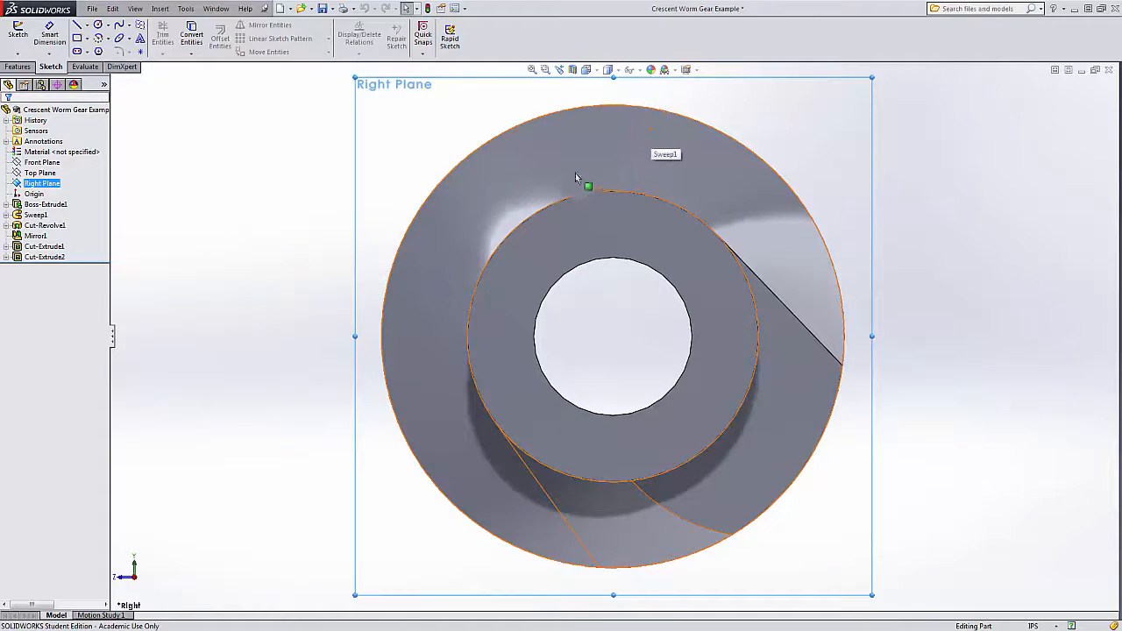
{"action": "left_click", "coordinate": [97, 24]}
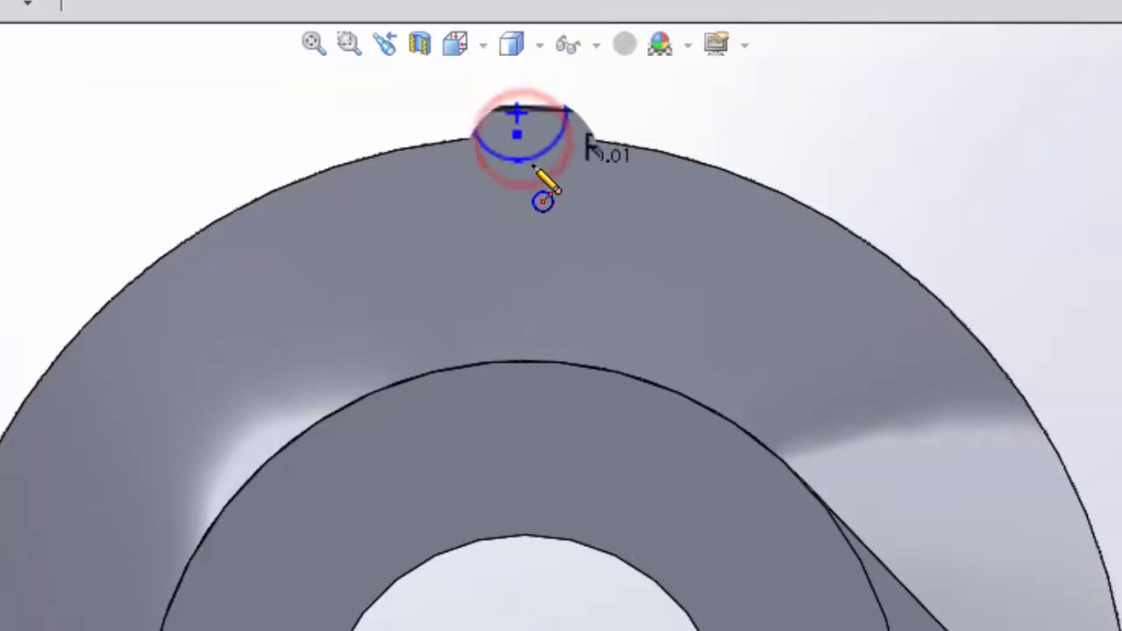
{"action": "left_click", "coordinate": [533, 170]}
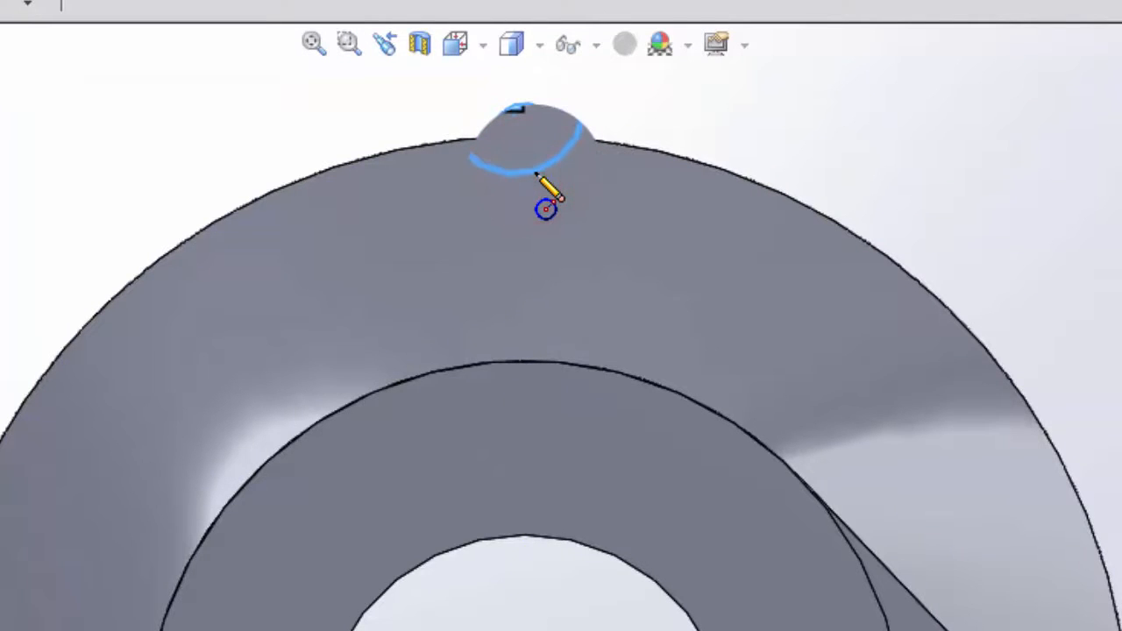
{"action": "key", "text": "Escape"}
Step: Make the circle's center coincident with the gear's outer edge and slide the circle clockwise along that edge
{"action": "scroll", "coordinate": [547, 162], "scroll_direction": "down", "scroll_amount": 4}
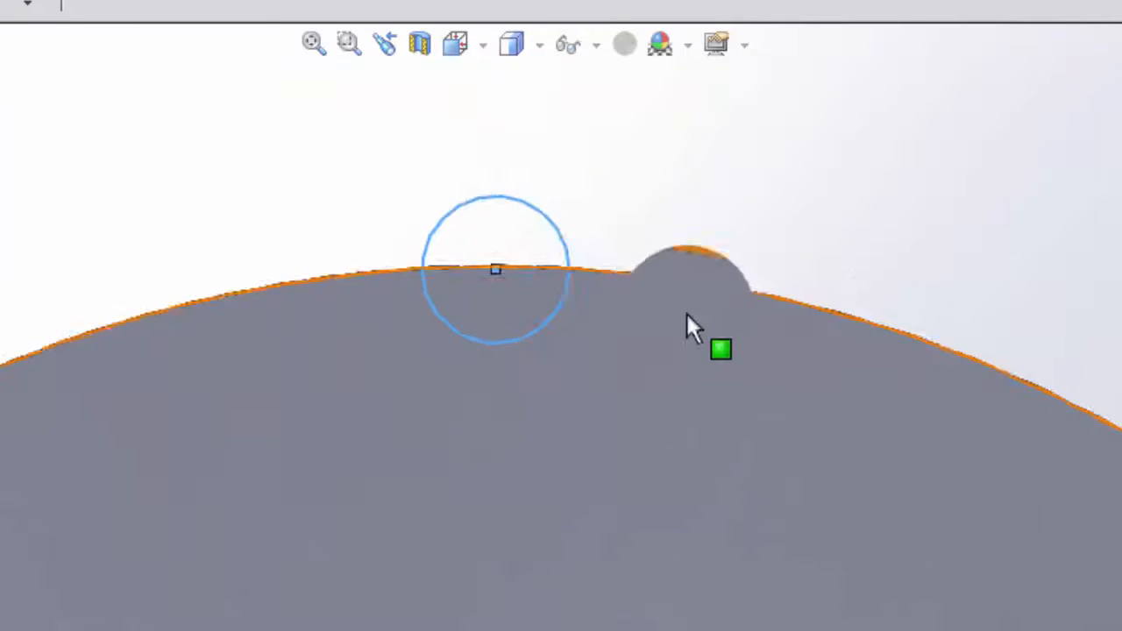
{"action": "scroll", "coordinate": [703, 322], "scroll_direction": "down", "scroll_amount": 2}
{"action": "scroll", "coordinate": [702, 322], "scroll_direction": "down", "scroll_amount": 1}
{"action": "left_click", "coordinate": [518, 207]}
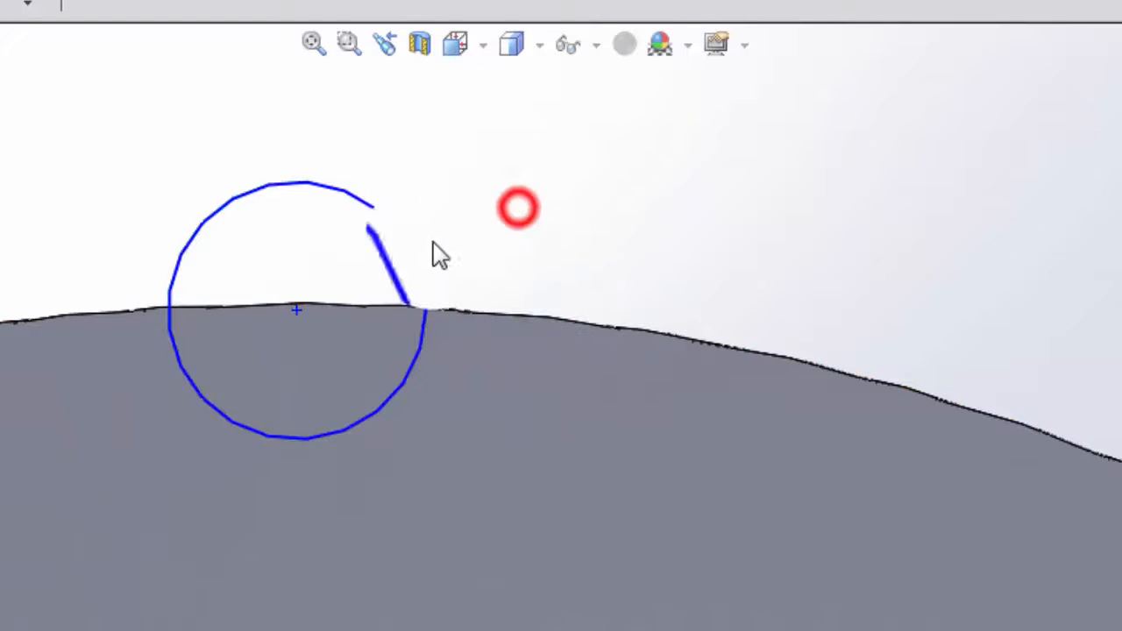
{"action": "left_click", "coordinate": [300, 305]}
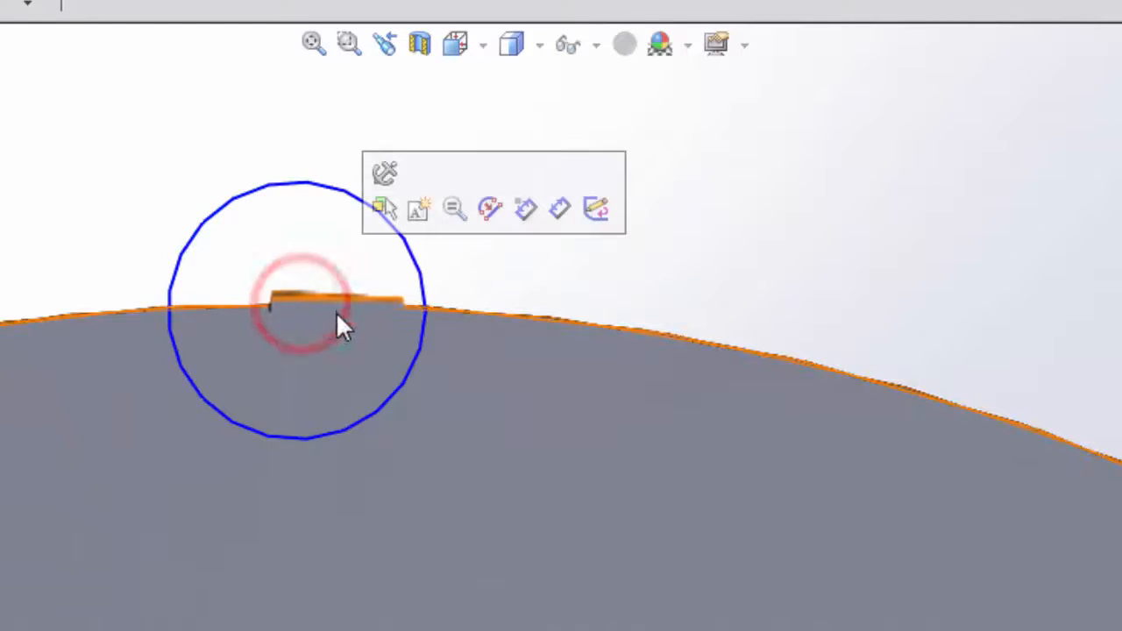
{"action": "left_click", "coordinate": [341, 306]}
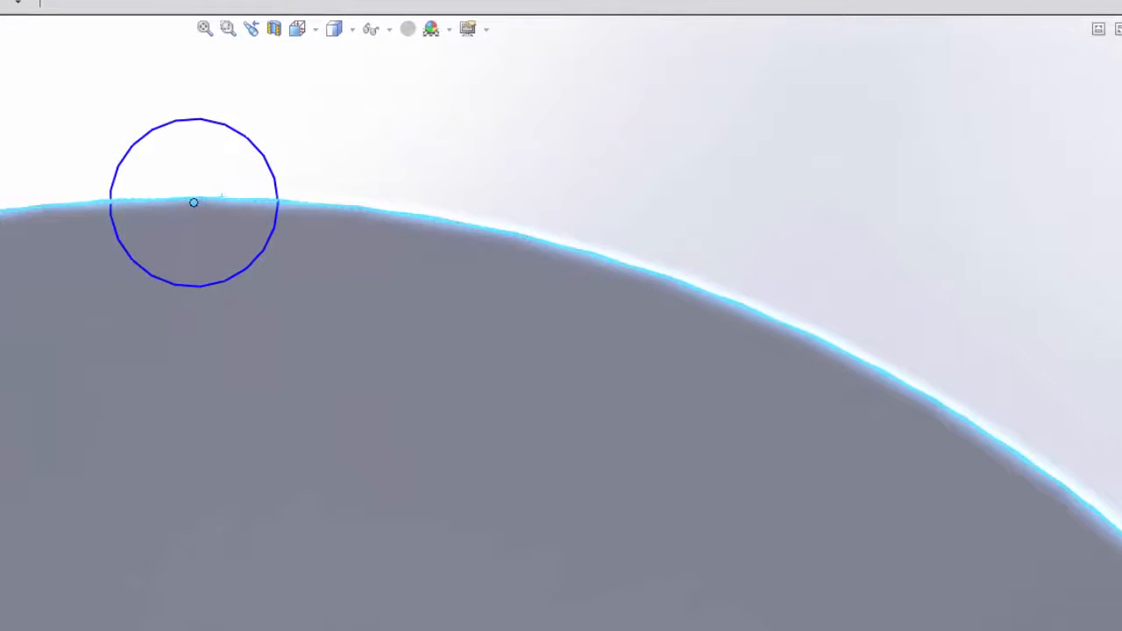
{"action": "left_click_drag", "start_coordinate": [194, 202], "coordinate": [746, 308]}
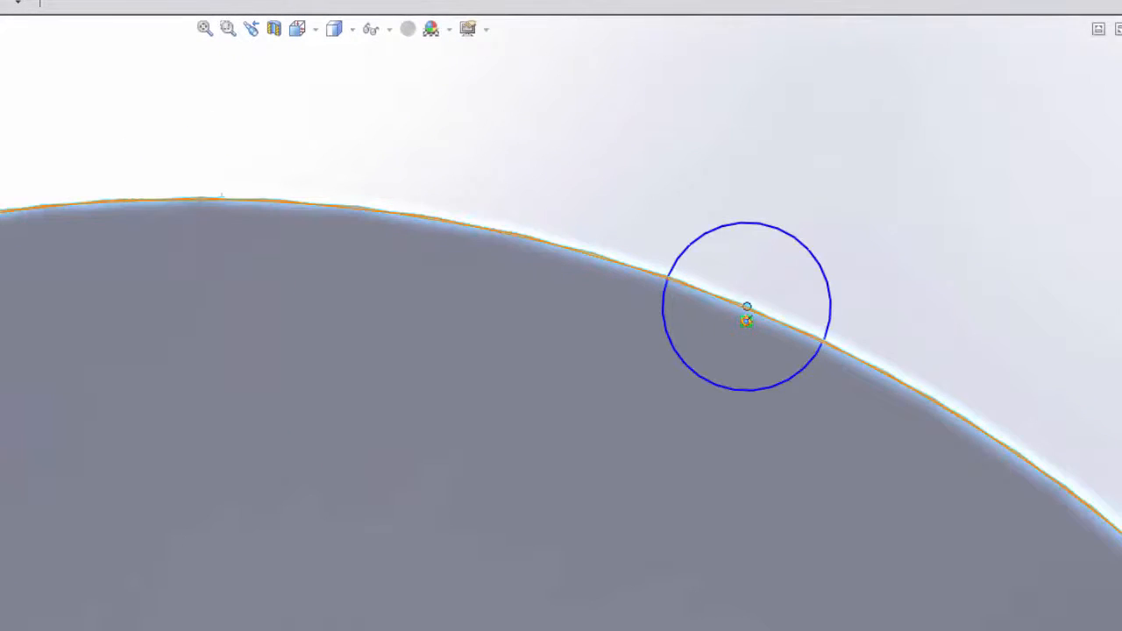
{"action": "scroll", "coordinate": [342, 487], "scroll_direction": "down", "scroll_amount": 4}
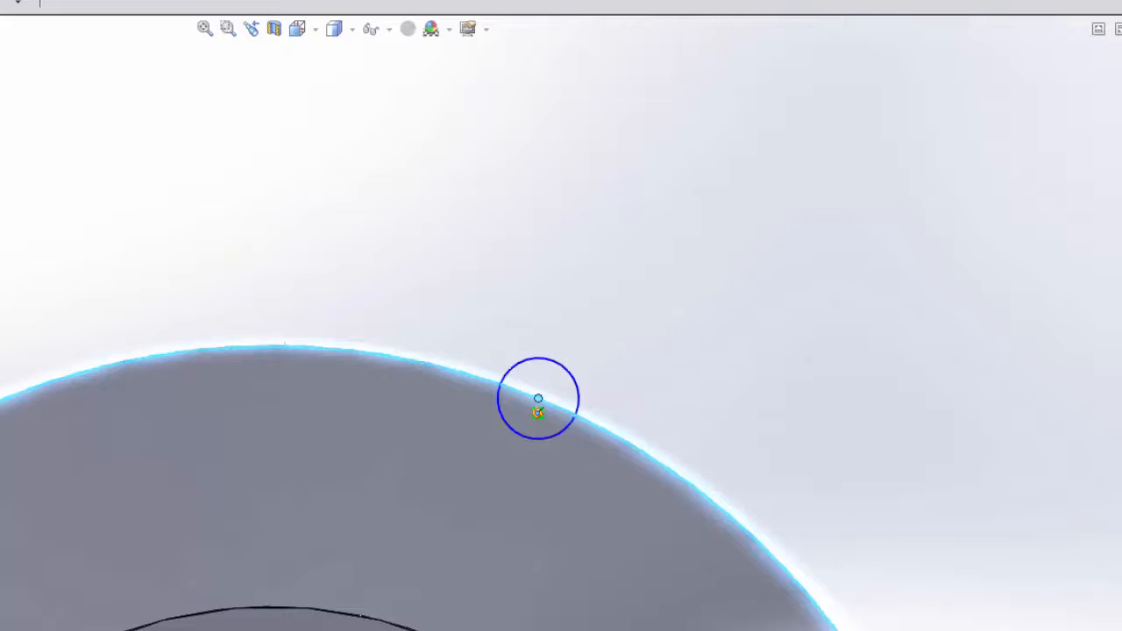
Step: Dimension the circle's diameter as 0.012 in and exit the sketch
{"action": "key", "text": "Escape"}
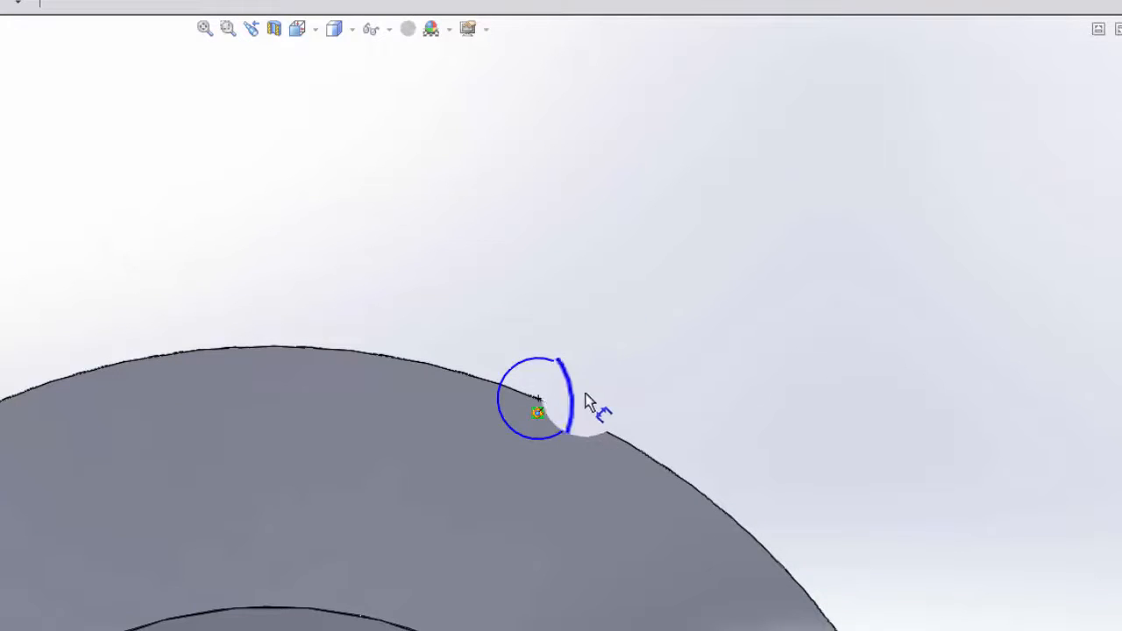
{"action": "left_click", "coordinate": [579, 396]}
{"action": "left_click", "coordinate": [683, 321]}
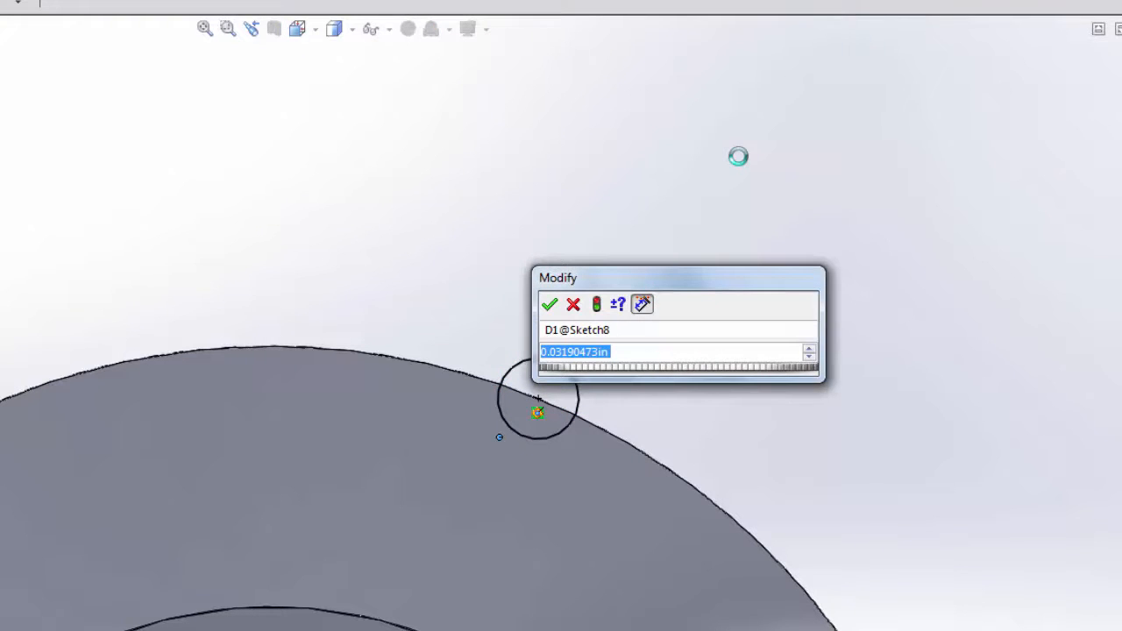
{"action": "type", "text": ".012"}
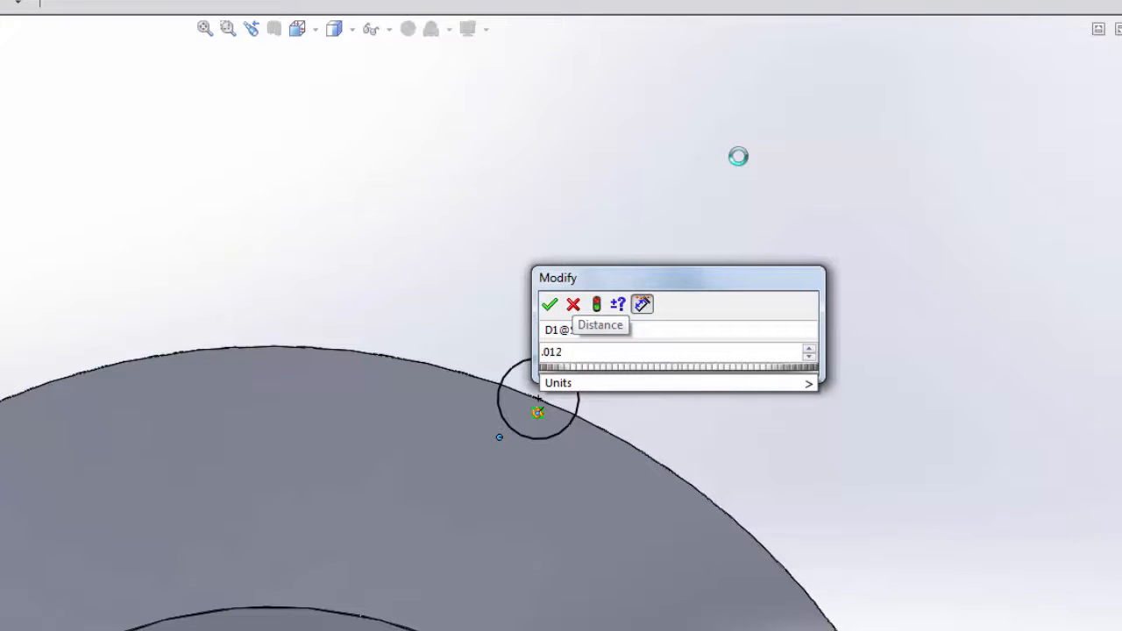
{"action": "key", "text": "Return"}
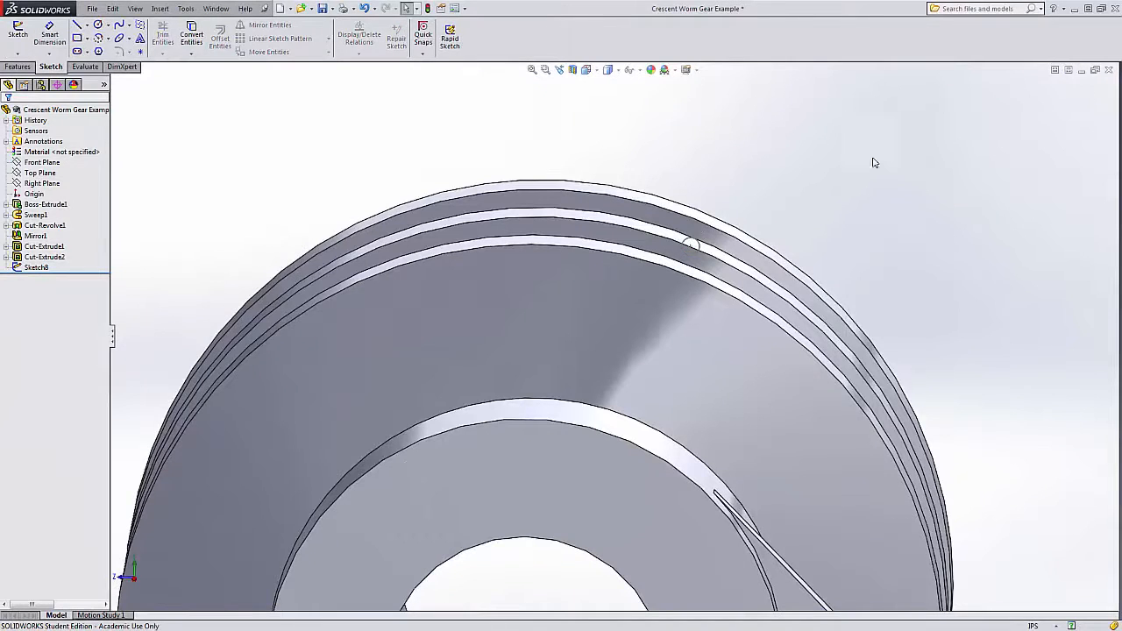
Step: Extrude-cut the small circle sketch with the Through All - Both end condition to notch the thread crests
{"action": "left_click", "coordinate": [37, 268]}
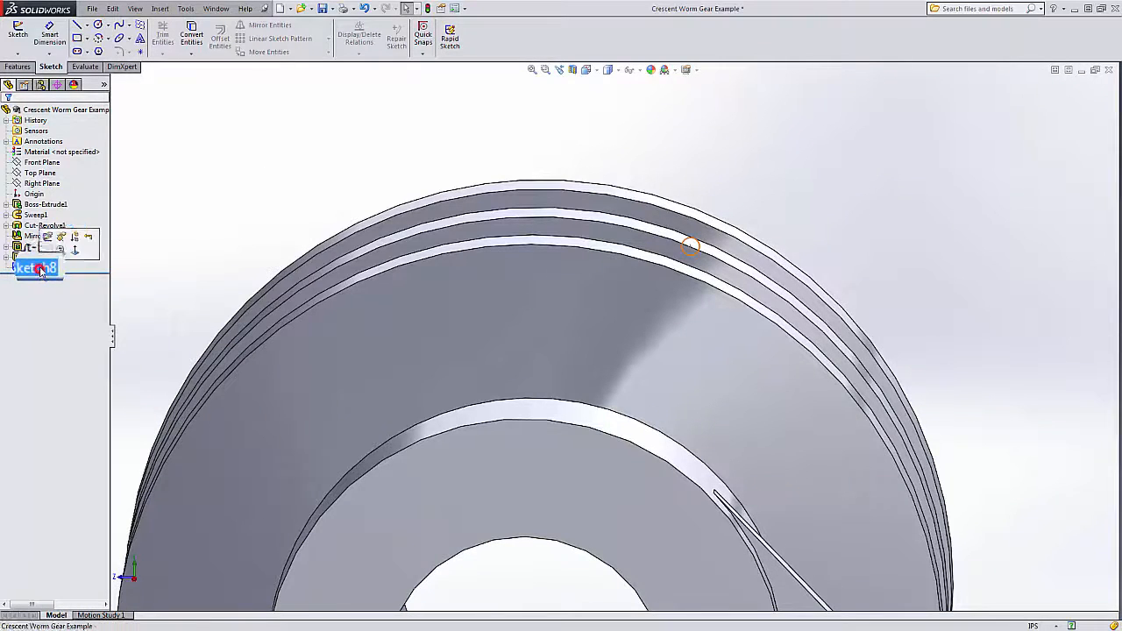
{"action": "left_click", "coordinate": [18, 66]}
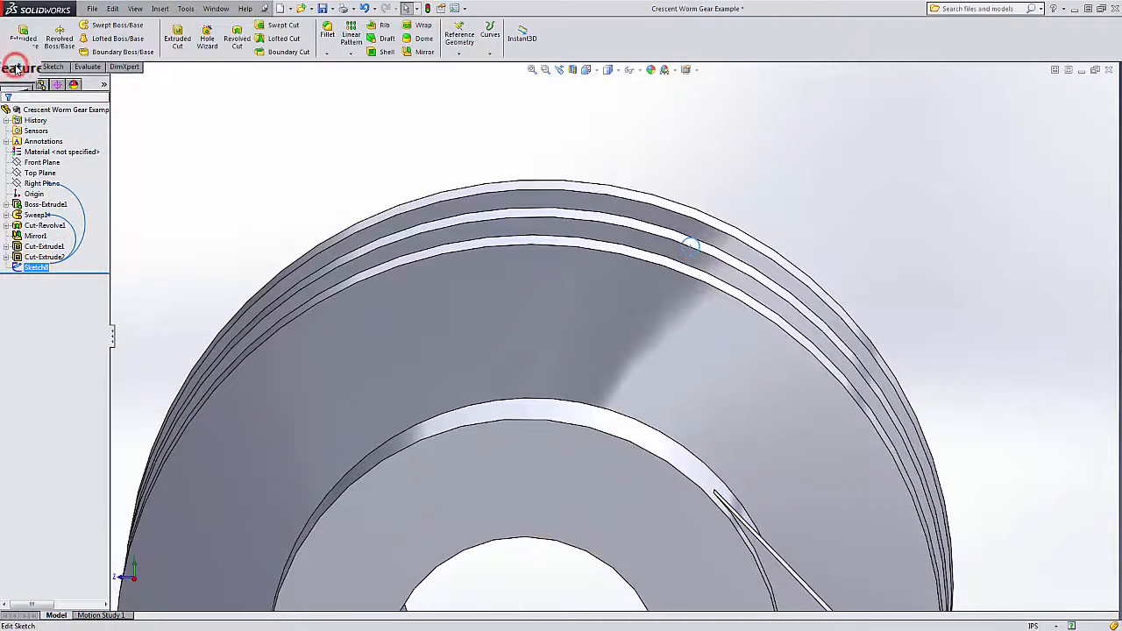
{"action": "left_click", "coordinate": [177, 32]}
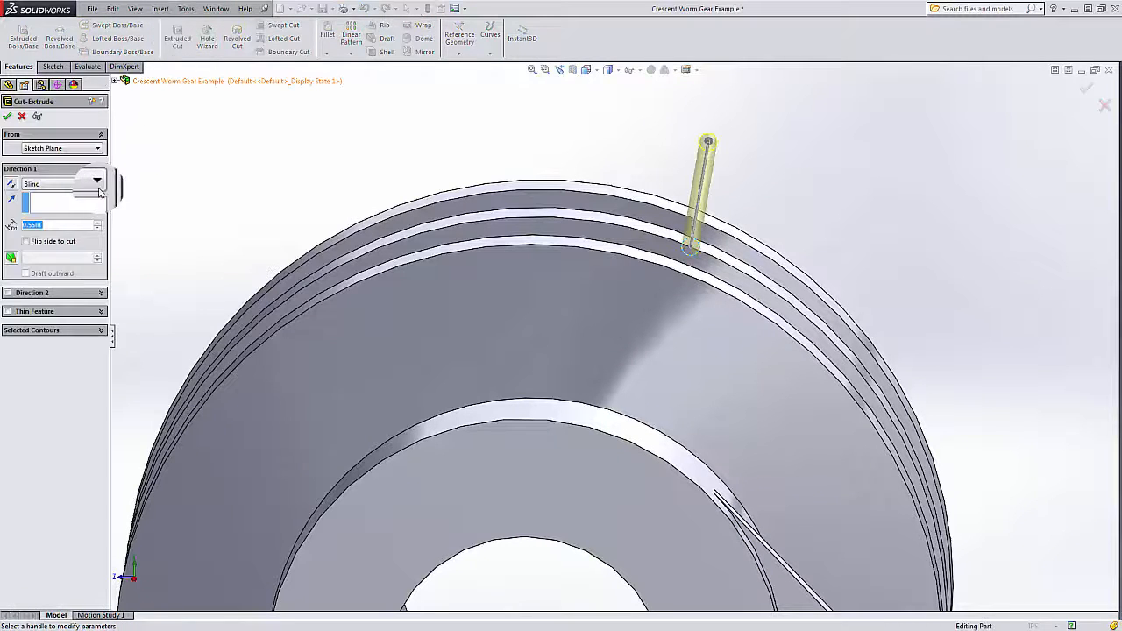
{"action": "left_click", "coordinate": [97, 187]}
{"action": "left_click", "coordinate": [48, 211]}
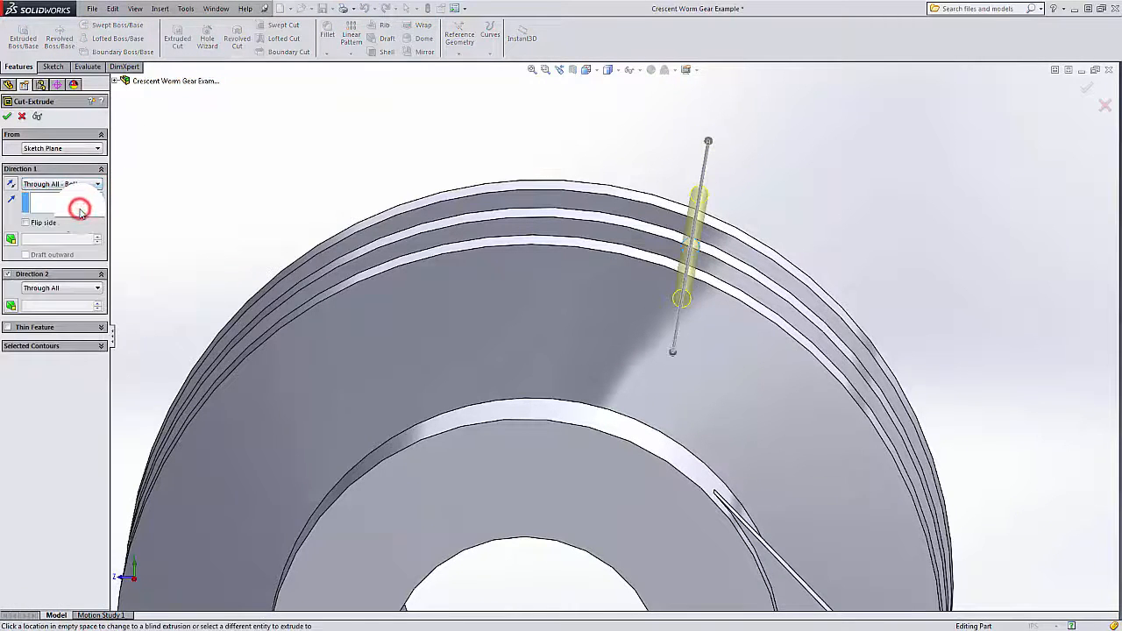
{"action": "left_click", "coordinate": [8, 117]}
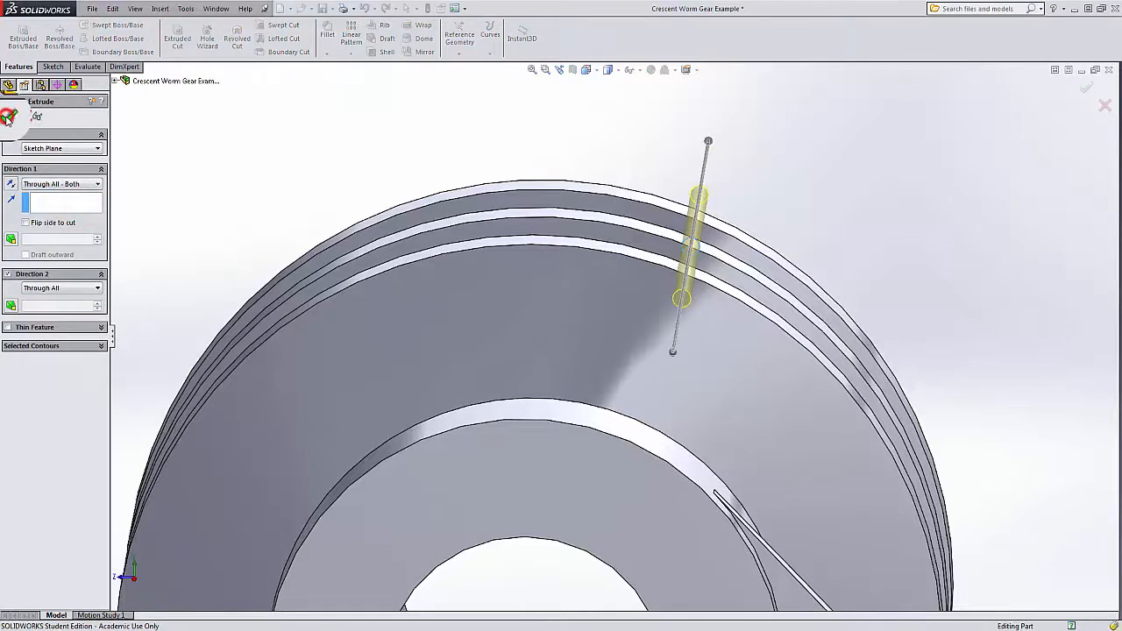
{"action": "left_click", "coordinate": [297, 156]}
Step: Turn on the display of temporary axes for the worm gear
{"action": "scroll", "coordinate": [296, 156], "scroll_direction": "up", "scroll_amount": 6}
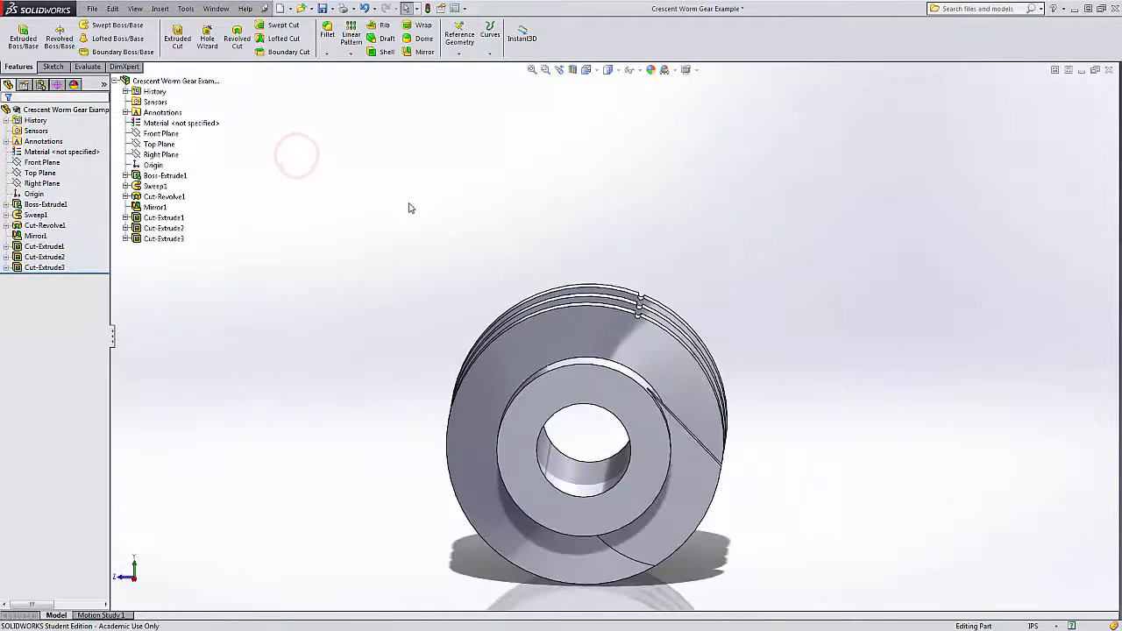
{"action": "middle_click_drag", "start_coordinate": [412, 209], "coordinate": [315, 213]}
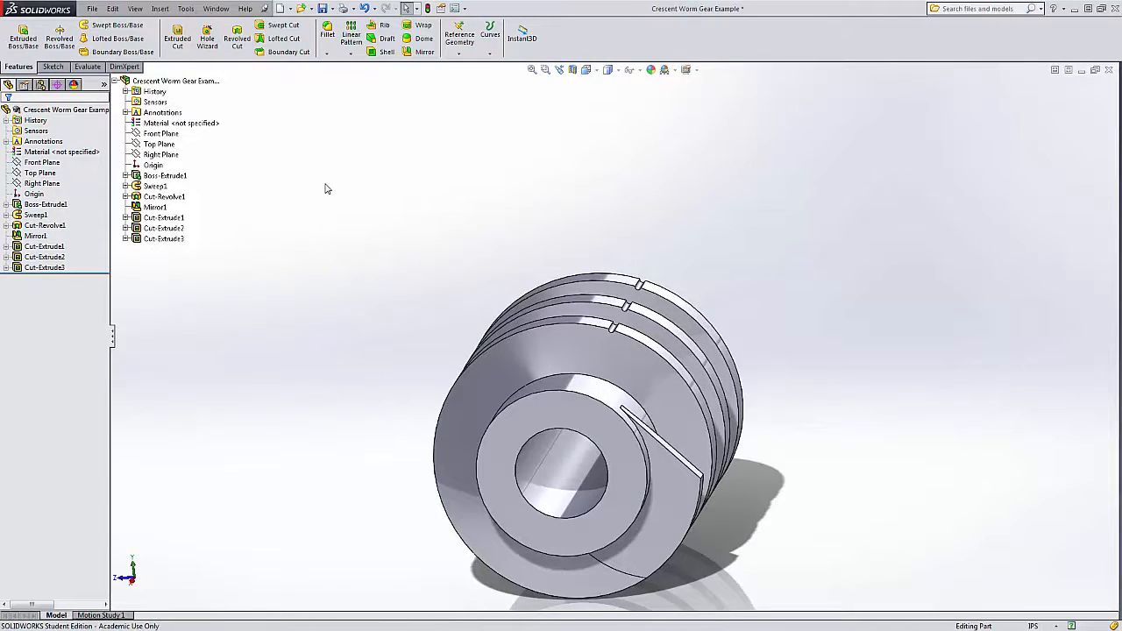
{"action": "left_click", "coordinate": [136, 9]}
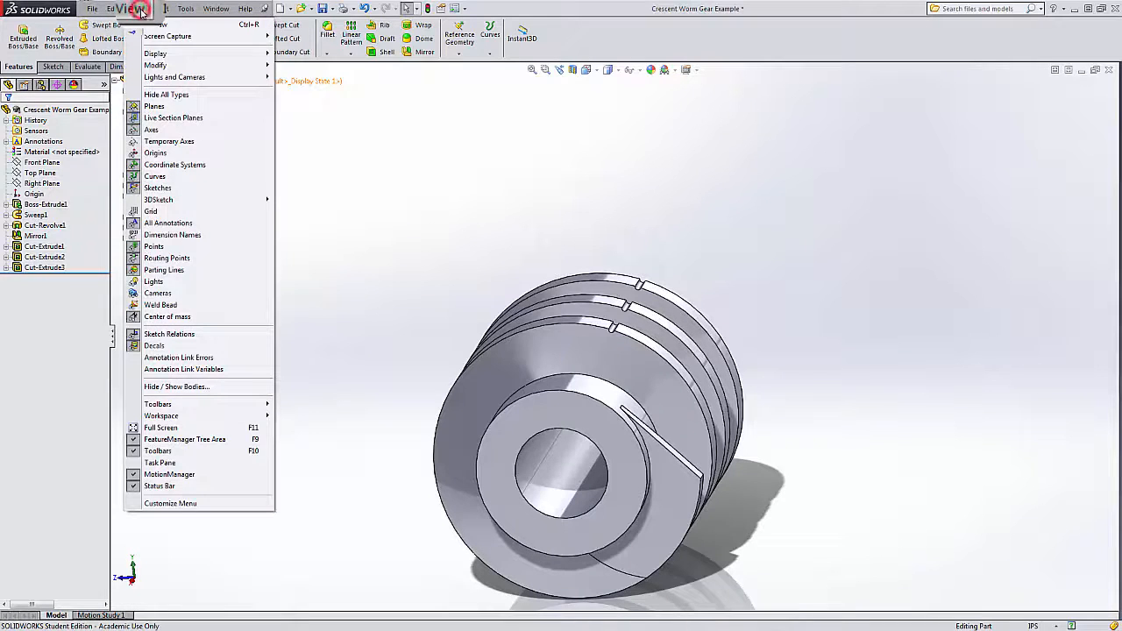
{"action": "left_click", "coordinate": [166, 141]}
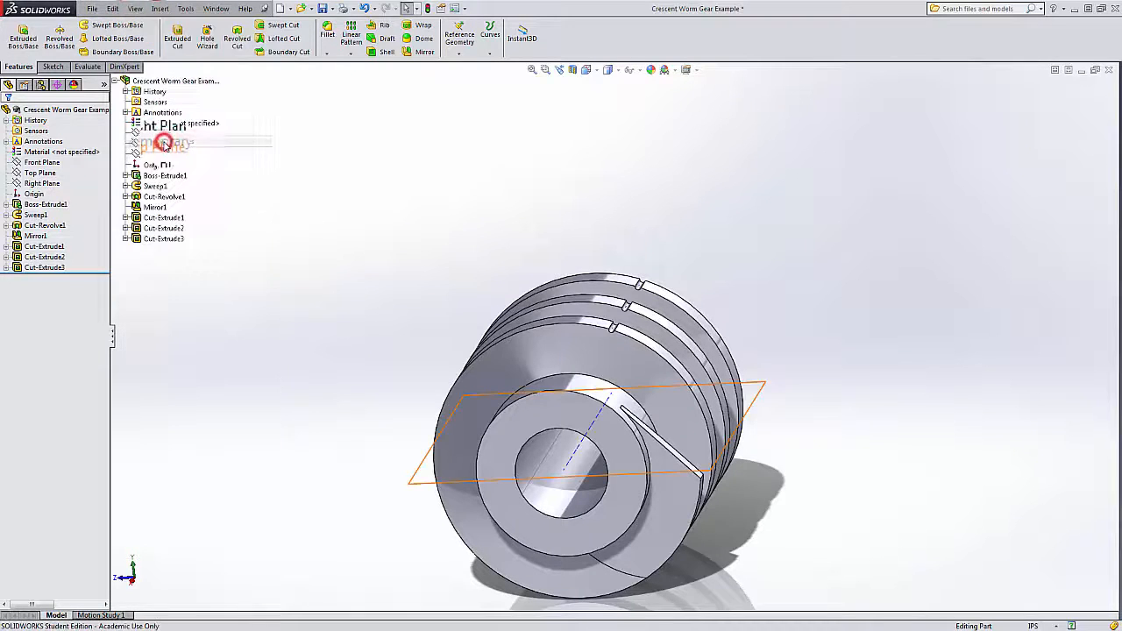
{"action": "left_click", "coordinate": [295, 213]}
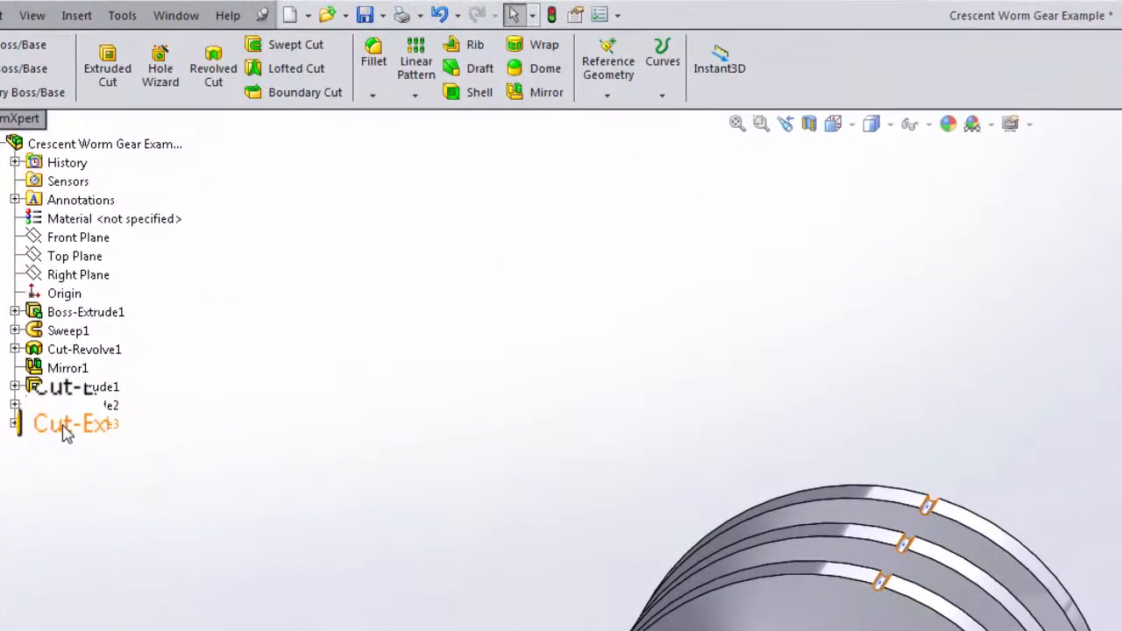
Step: Pattern the small notch cut circularly about the gear's central axis with 100 equally spaced instances over 360 degrees
{"action": "left_click", "coordinate": [64, 428]}
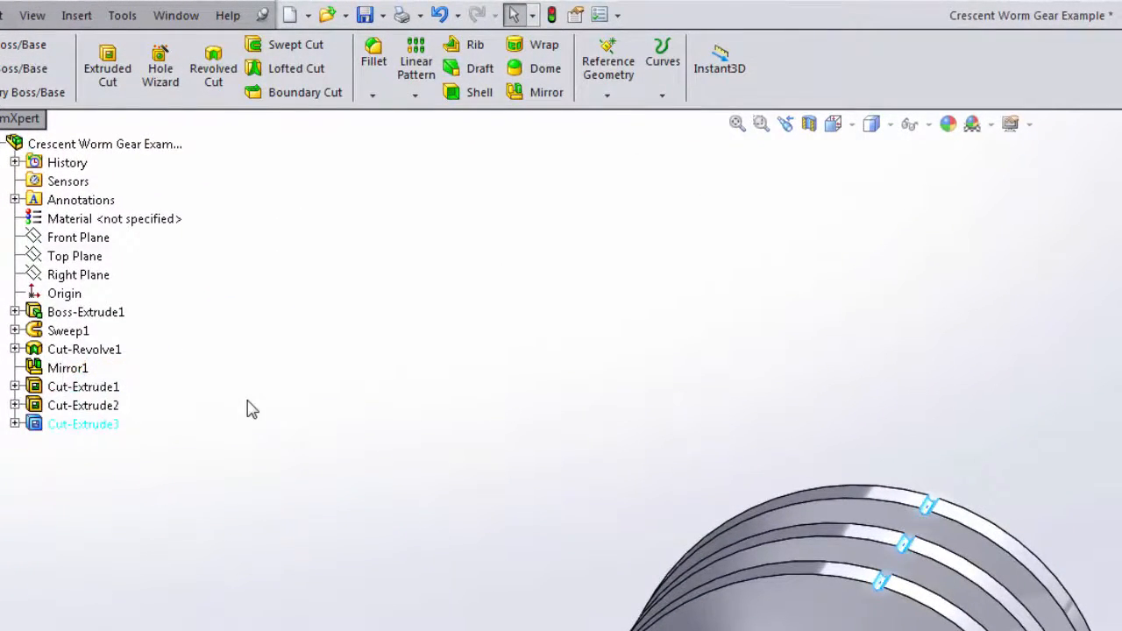
{"action": "left_click", "coordinate": [420, 103]}
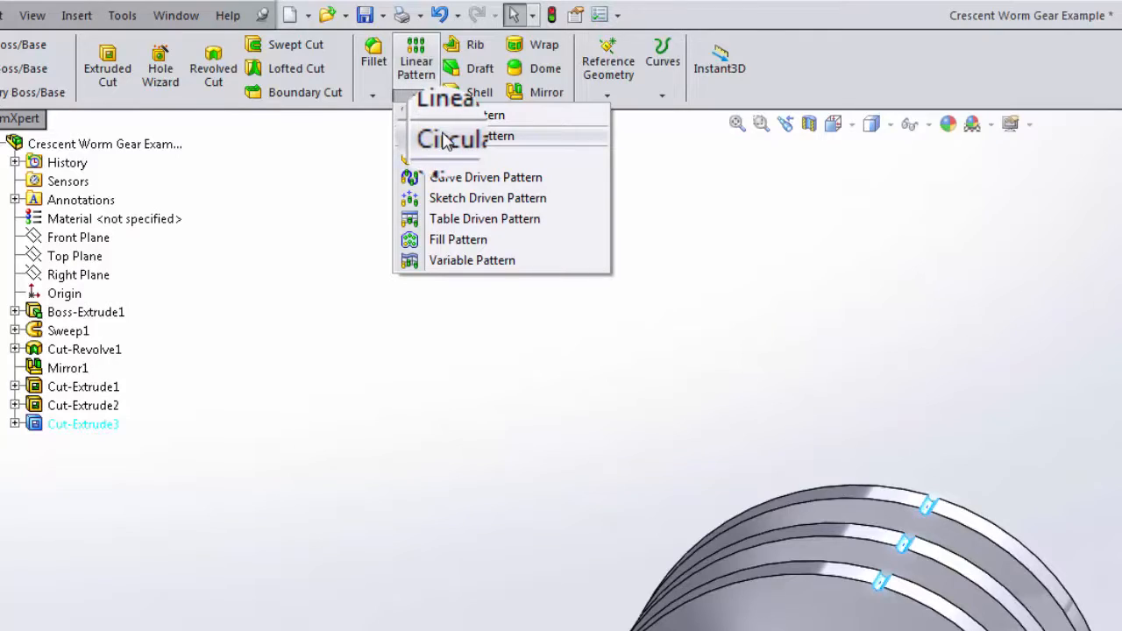
{"action": "left_click", "coordinate": [445, 139]}
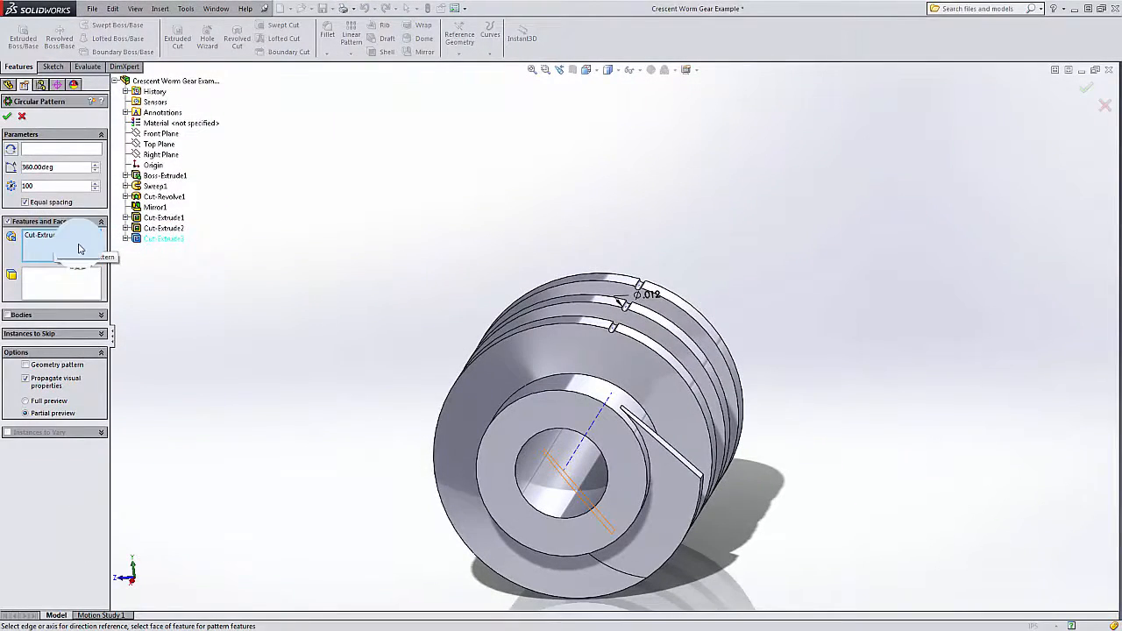
{"action": "left_click", "coordinate": [75, 151]}
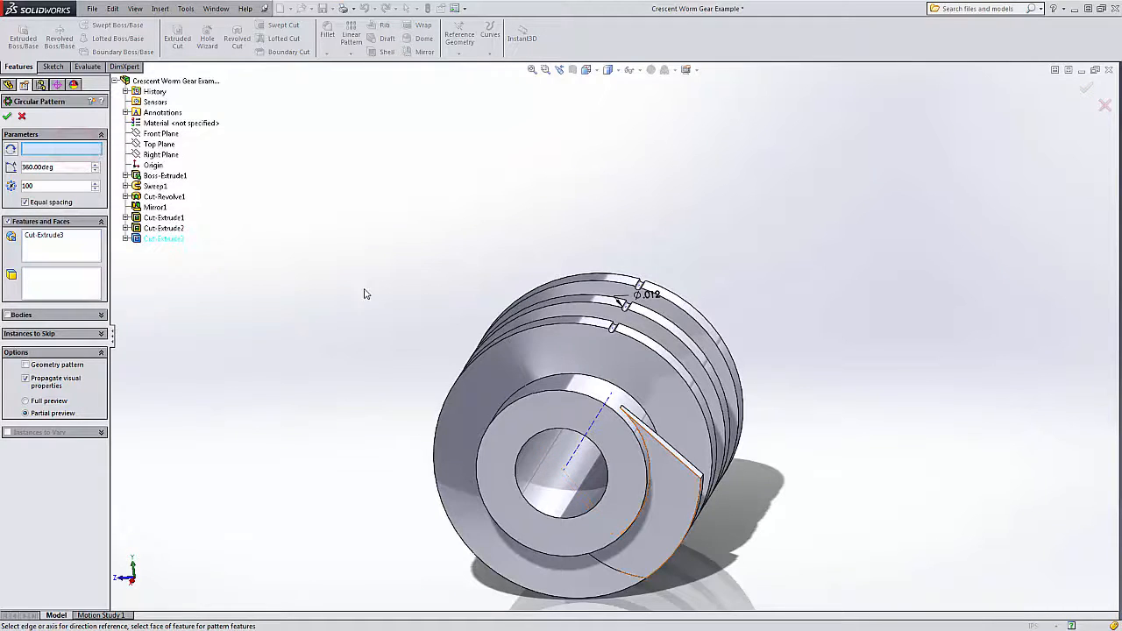
{"action": "left_click", "coordinate": [579, 450]}
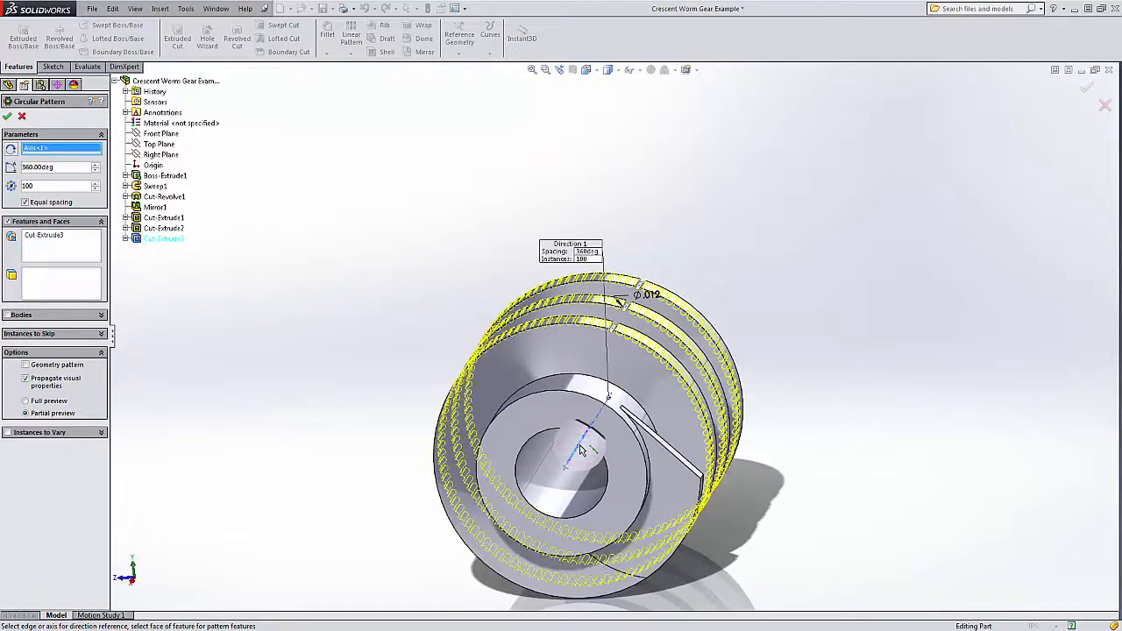
{"action": "double_click", "coordinate": [35, 186]}
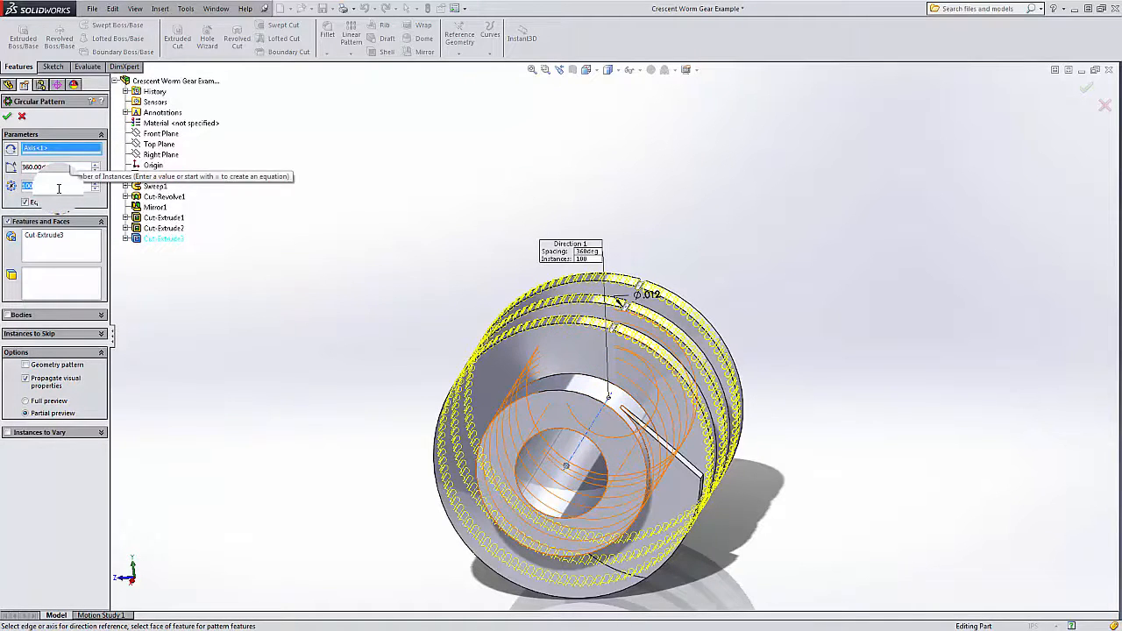
{"action": "type", "text": "100"}
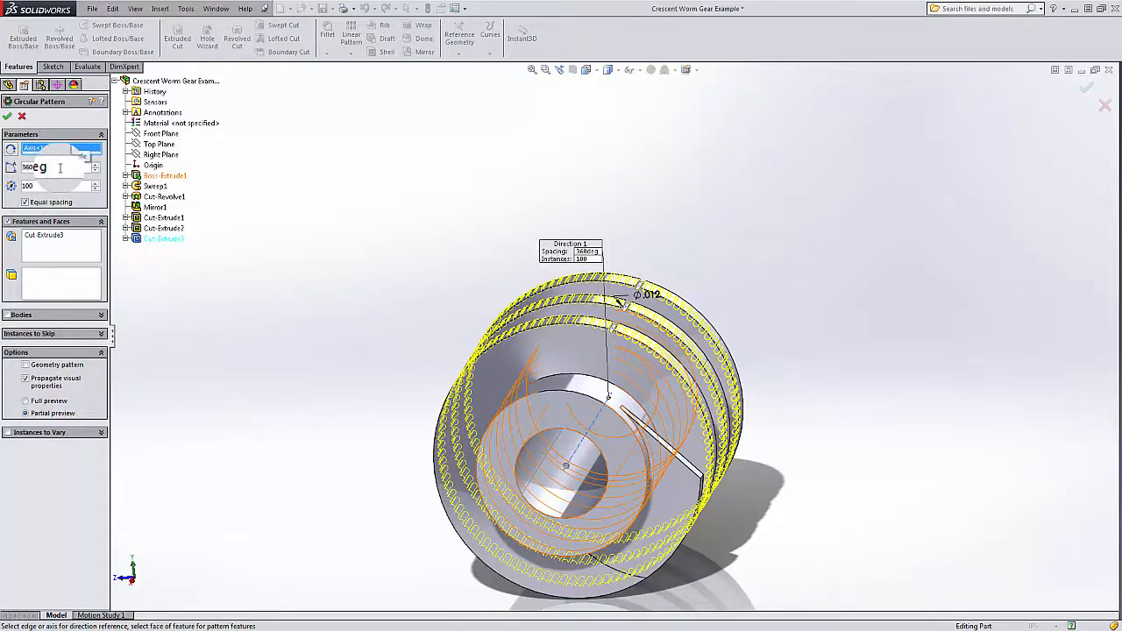
{"action": "left_click", "coordinate": [62, 246]}
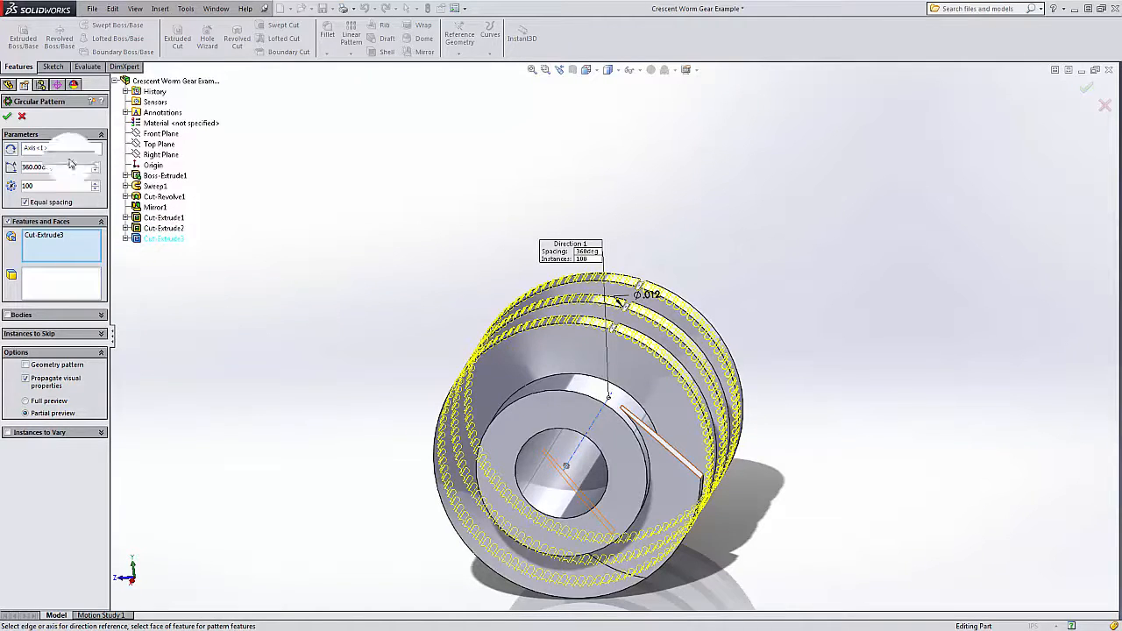
{"action": "left_click", "coordinate": [8, 117]}
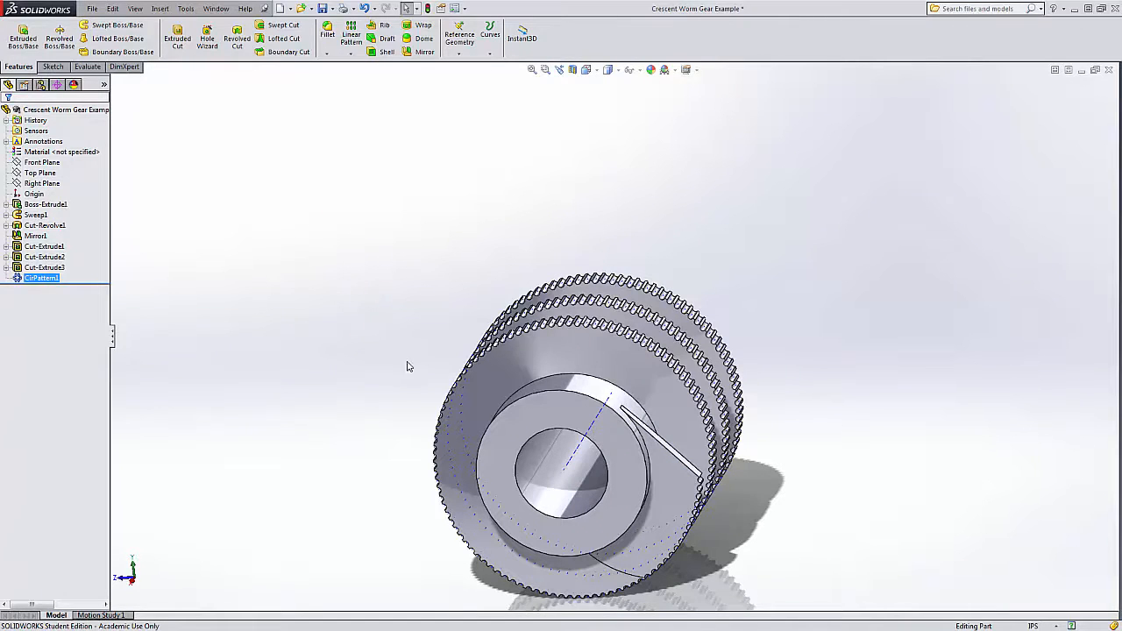
Step: Turn off the display of temporary axes on the patterned worm gear
{"action": "scroll", "coordinate": [370, 340], "scroll_direction": "up", "scroll_amount": 1}
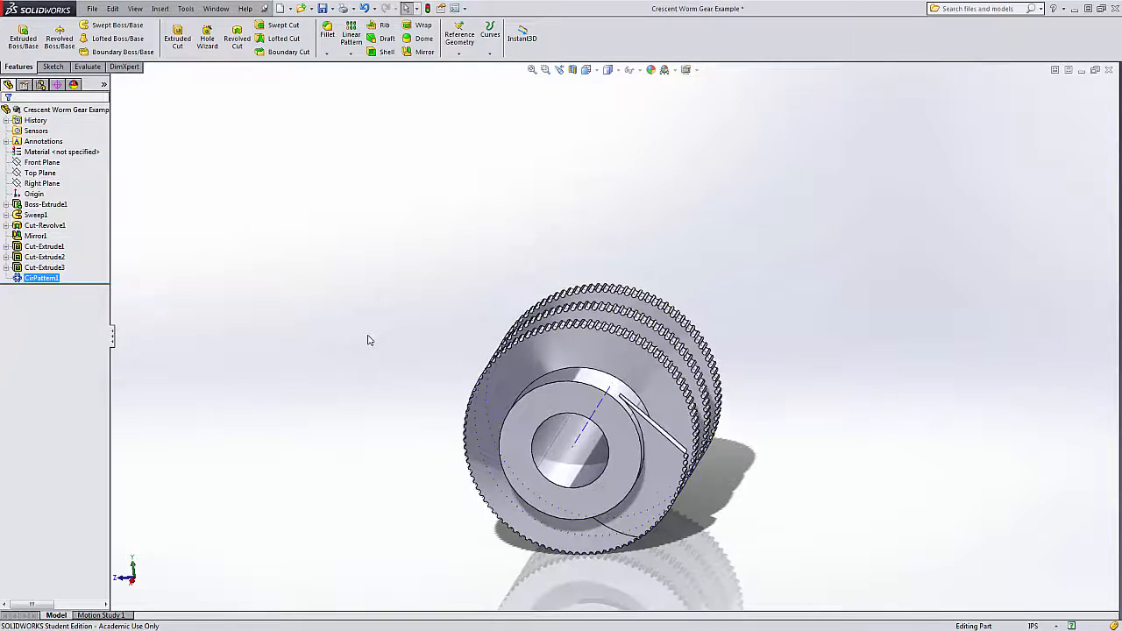
{"action": "scroll", "coordinate": [579, 453], "scroll_direction": "up", "scroll_amount": 2}
{"action": "scroll", "coordinate": [581, 456], "scroll_direction": "down", "scroll_amount": 2}
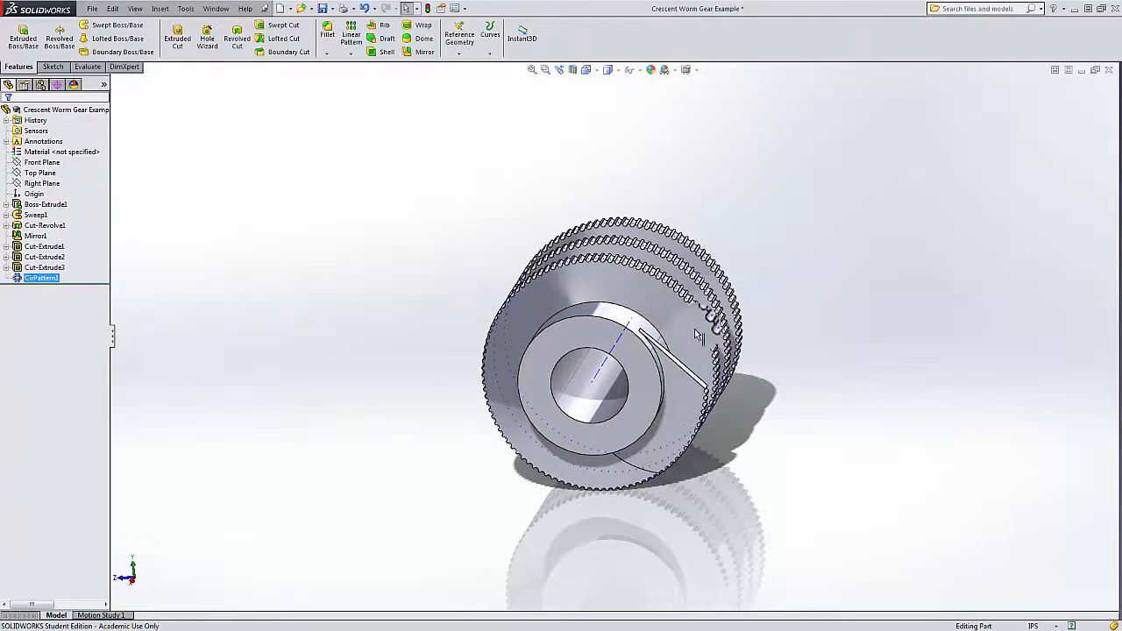
{"action": "middle_click_drag", "start_coordinate": [806, 306], "coordinate": [465, 390]}
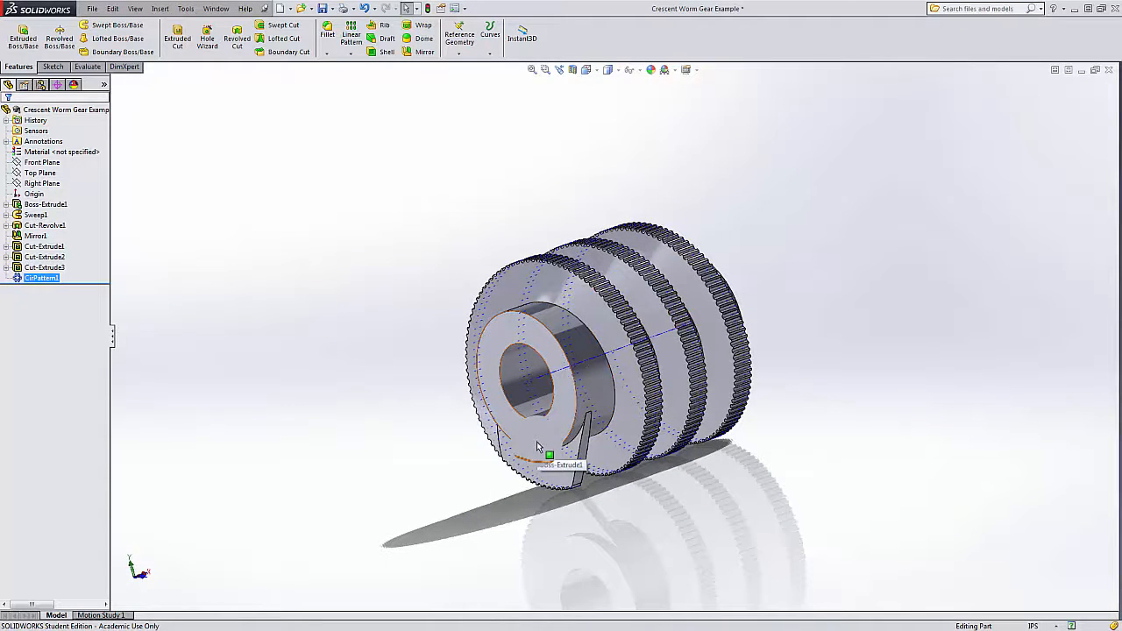
{"action": "scroll", "coordinate": [675, 371], "scroll_direction": "down", "scroll_amount": 4}
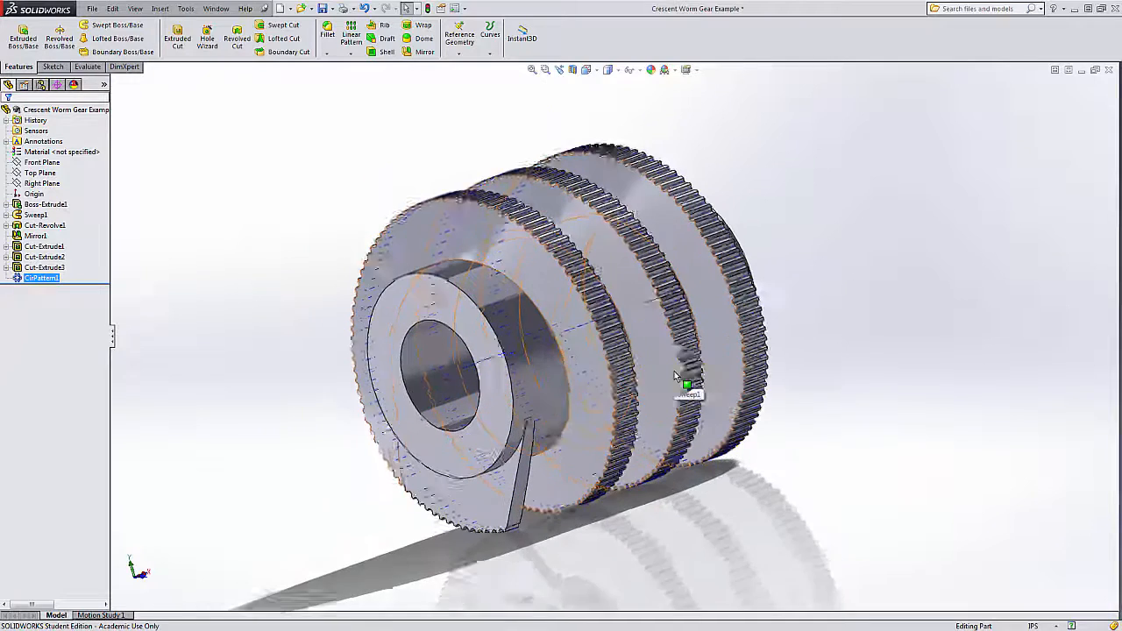
{"action": "scroll", "coordinate": [675, 373], "scroll_direction": "up", "scroll_amount": 2}
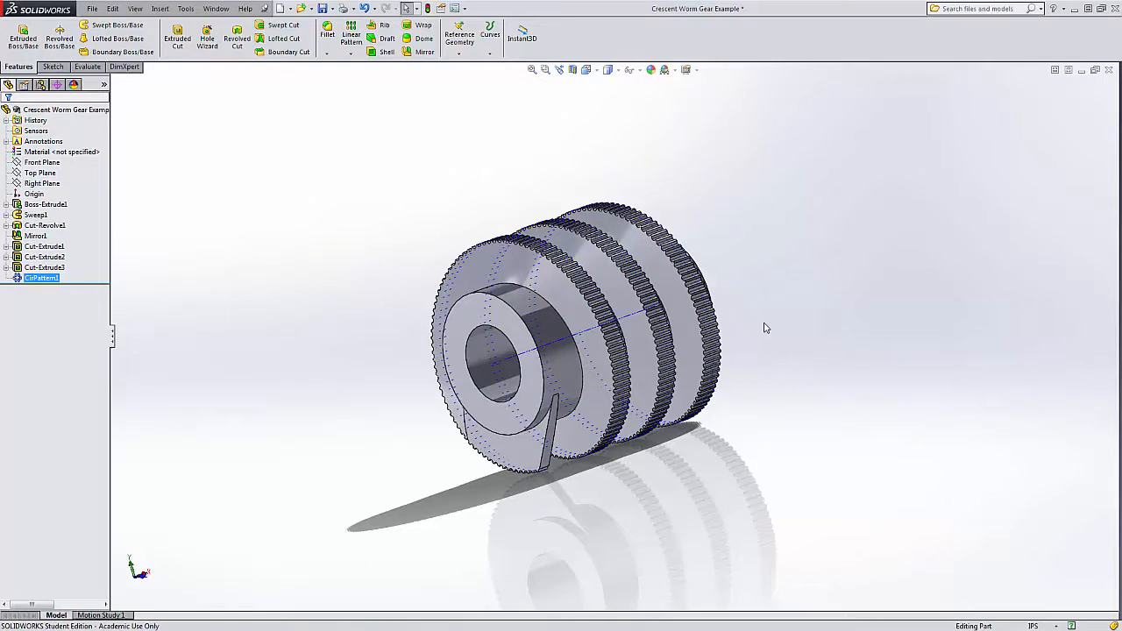
{"action": "middle_click_drag", "start_coordinate": [764, 328], "coordinate": [510, 472]}
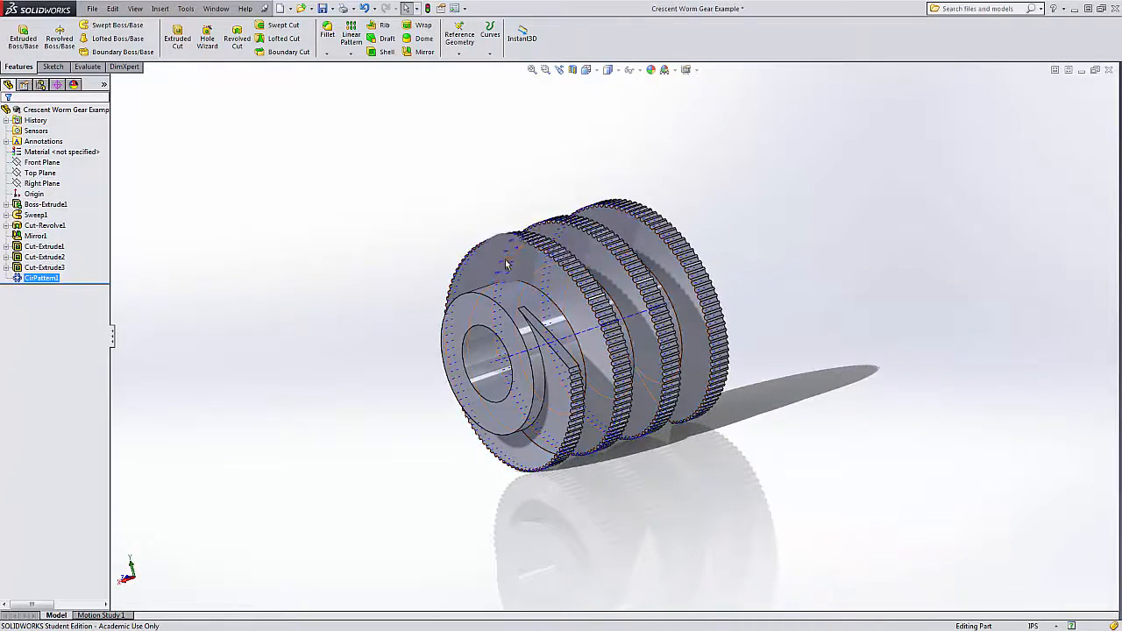
{"action": "left_click", "coordinate": [133, 13]}
{"action": "left_click", "coordinate": [178, 143]}
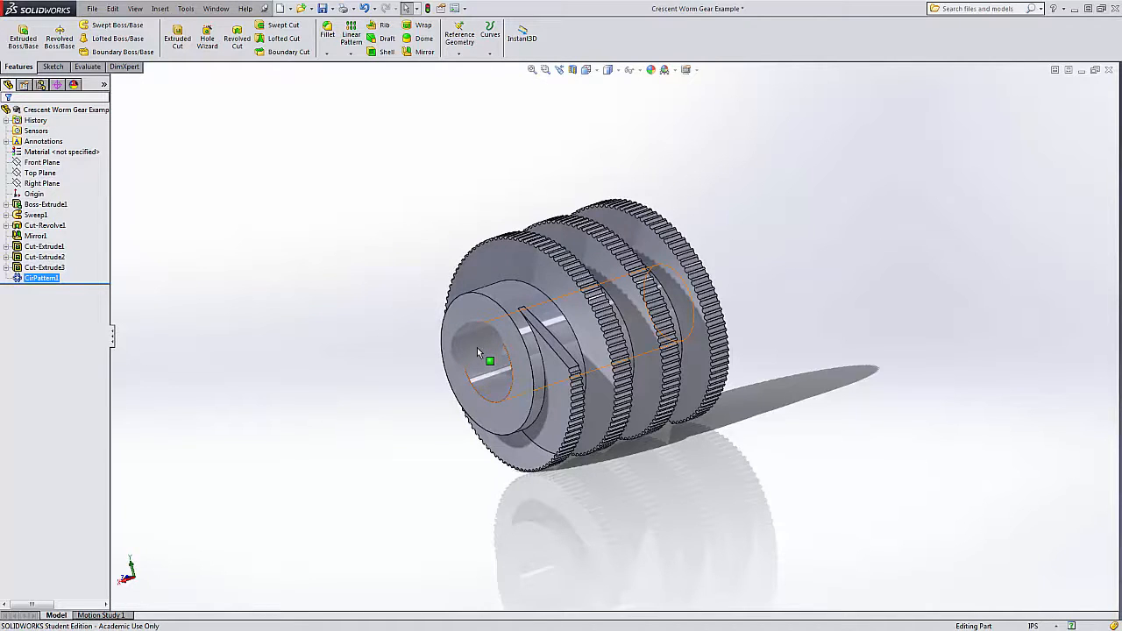
Step: Roll the feature history back to just after the base extrusion to review how the gear is built
{"action": "middle_click_drag", "start_coordinate": [471, 341], "coordinate": [371, 336]}
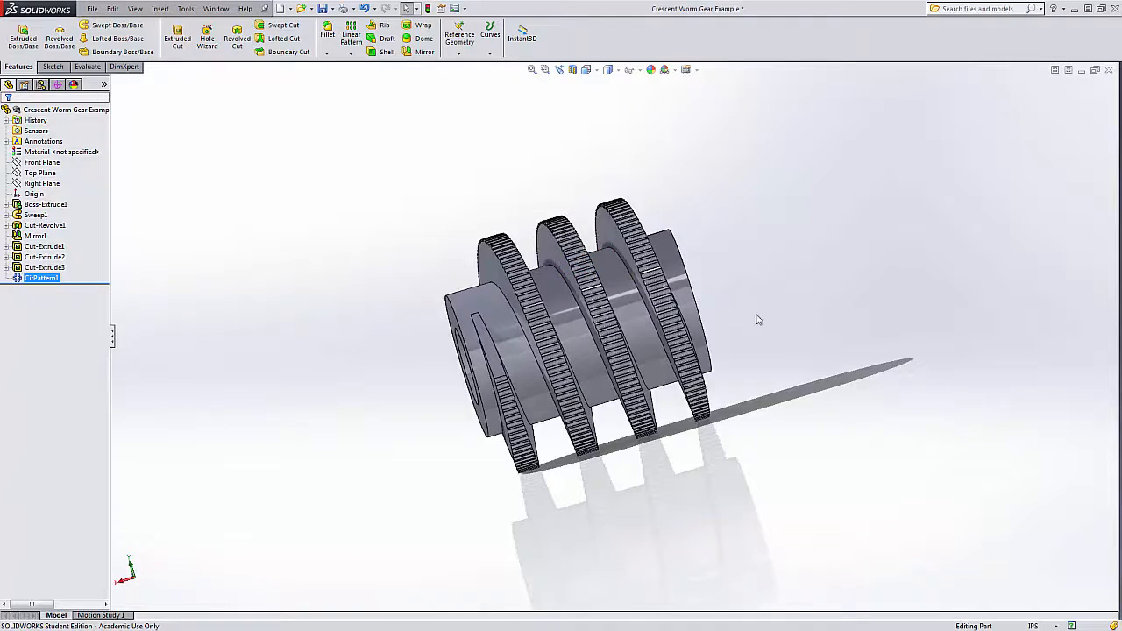
{"action": "middle_click_drag", "start_coordinate": [750, 344], "coordinate": [780, 306]}
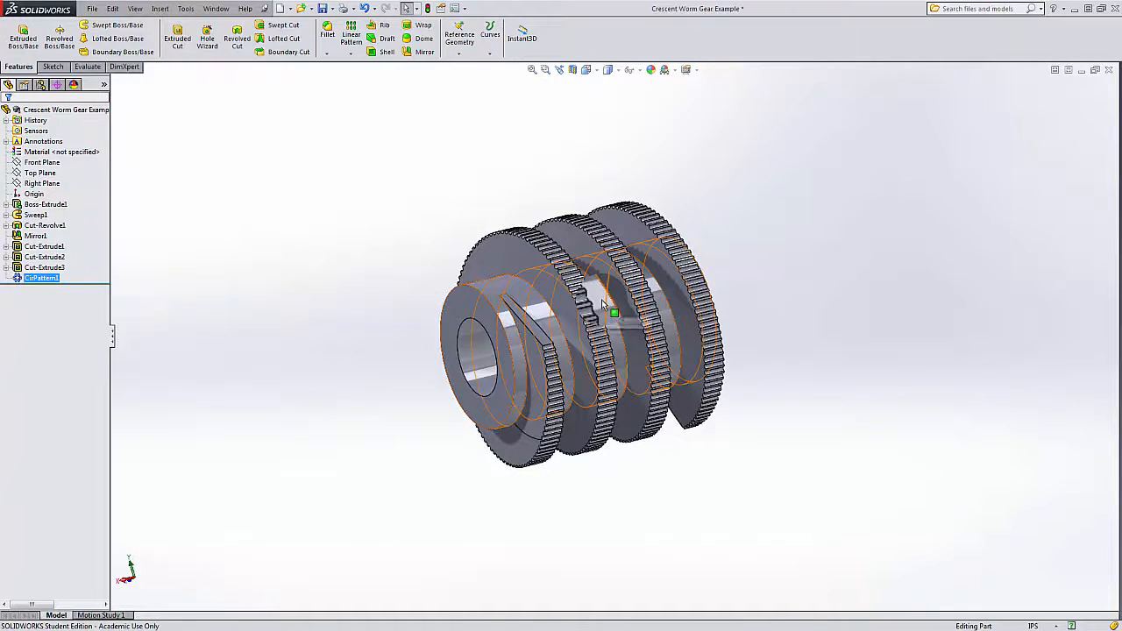
{"action": "scroll", "coordinate": [602, 307], "scroll_direction": "down", "scroll_amount": 5}
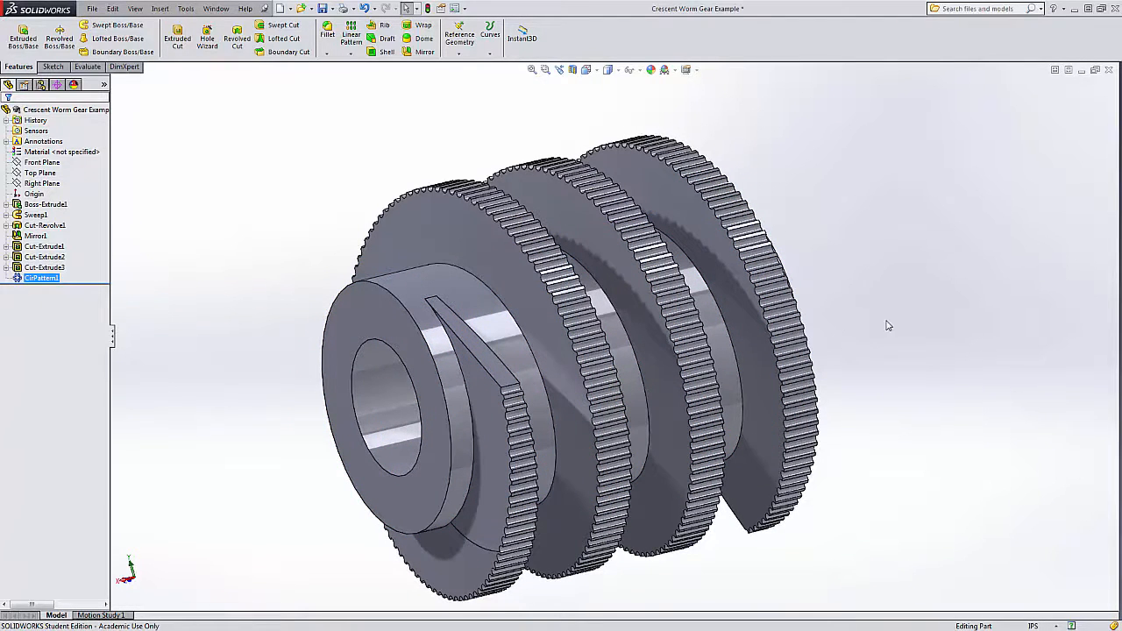
{"action": "scroll", "coordinate": [583, 357], "scroll_direction": "up", "scroll_amount": 5}
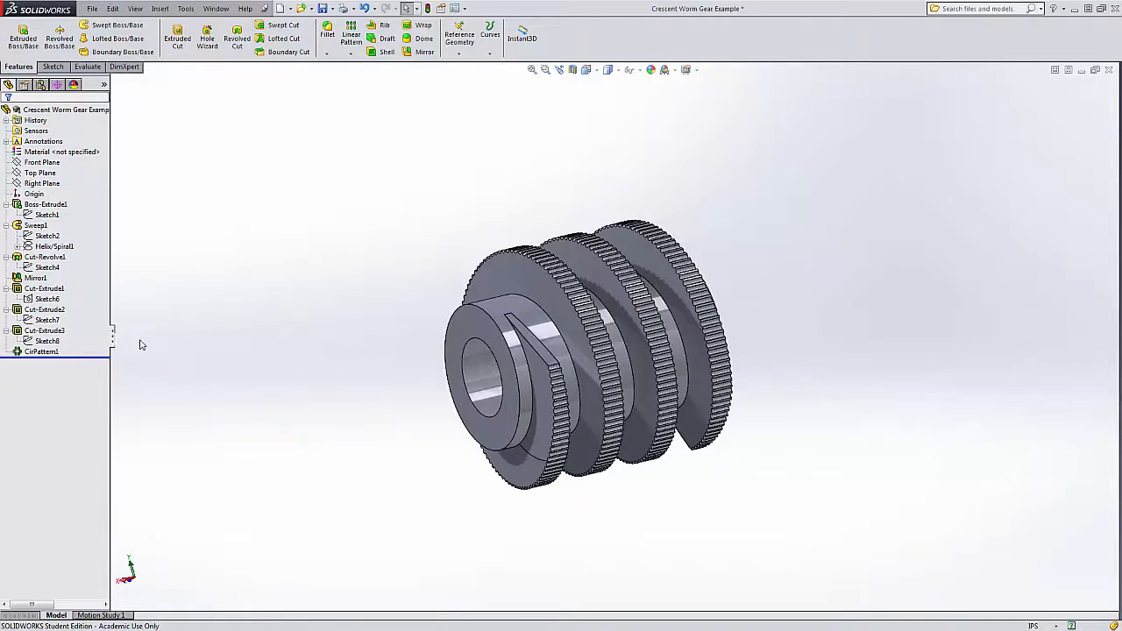
{"action": "left_click_drag", "start_coordinate": [100, 355], "coordinate": [103, 219]}
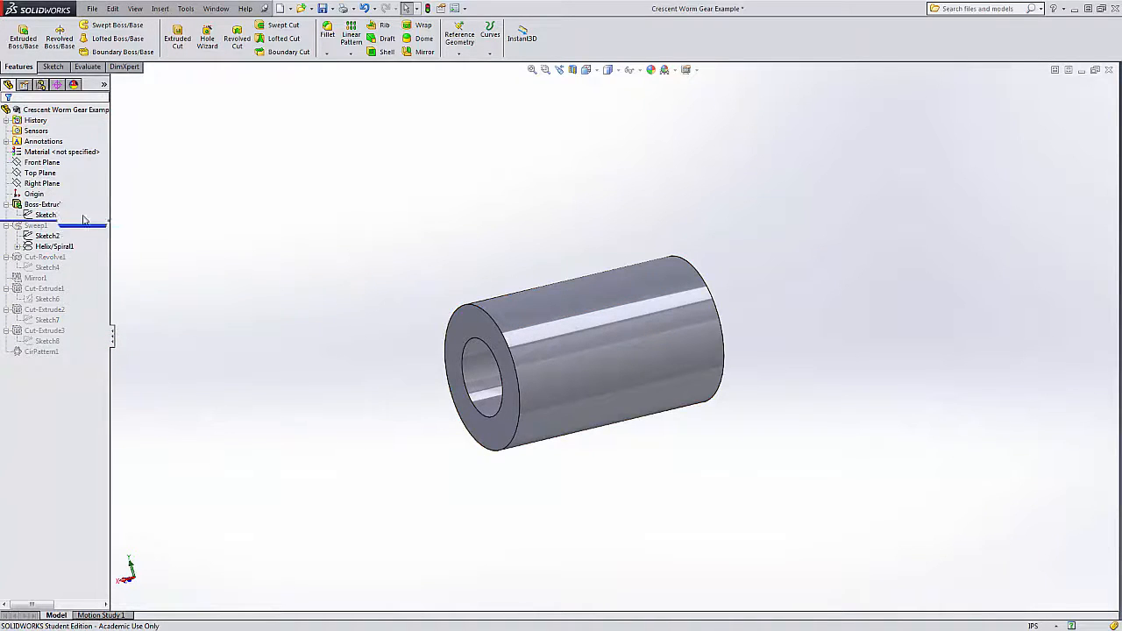
Step: Roll the history forward to include the thread sweep and examine its profile sketch on the model
{"action": "left_click_drag", "start_coordinate": [85, 221], "coordinate": [88, 252]}
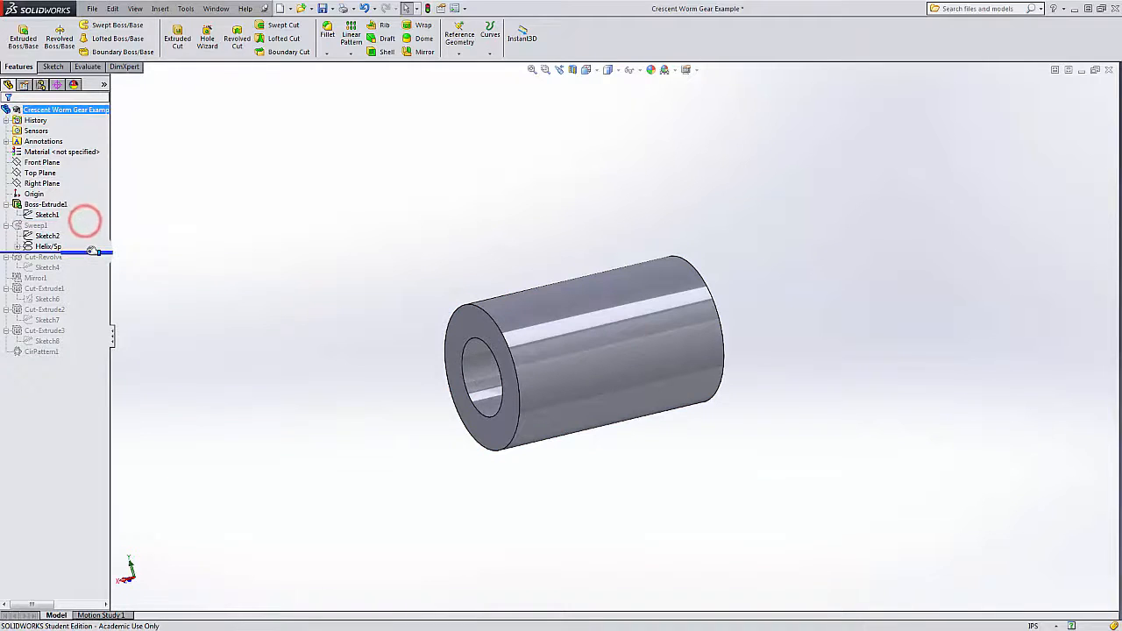
{"action": "left_click", "coordinate": [19, 245]}
{"action": "left_click", "coordinate": [47, 236]}
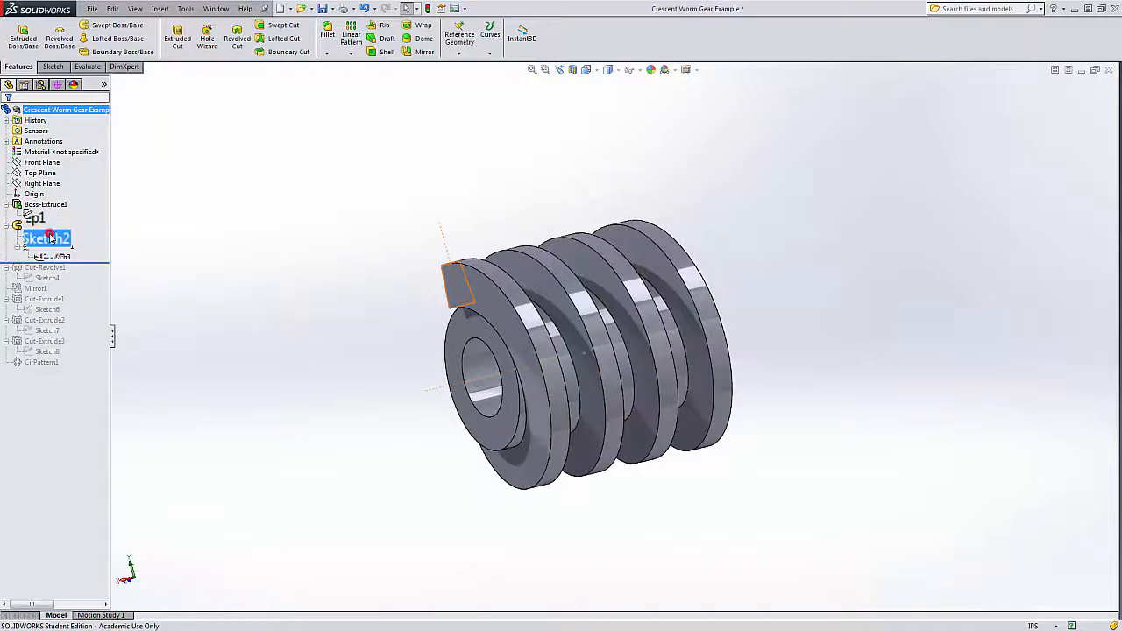
{"action": "middle_click_drag", "start_coordinate": [294, 322], "coordinate": [692, 263]}
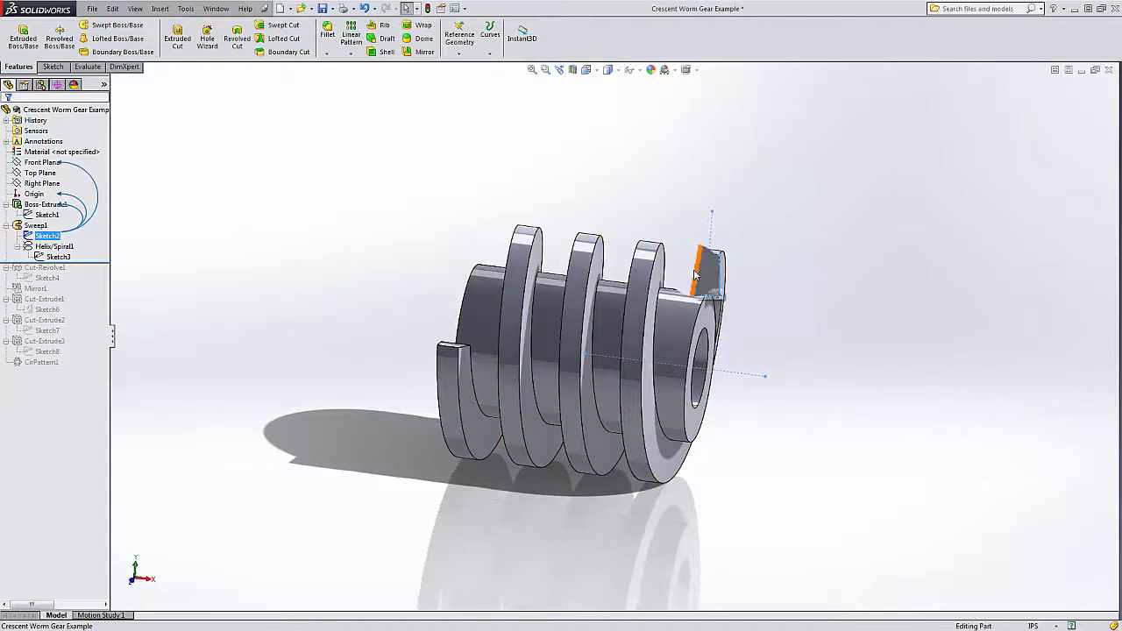
{"action": "left_click", "coordinate": [784, 271]}
Step: Examine the sweep's helix path and the circle sketch that defines it from several angles
{"action": "left_click", "coordinate": [55, 247]}
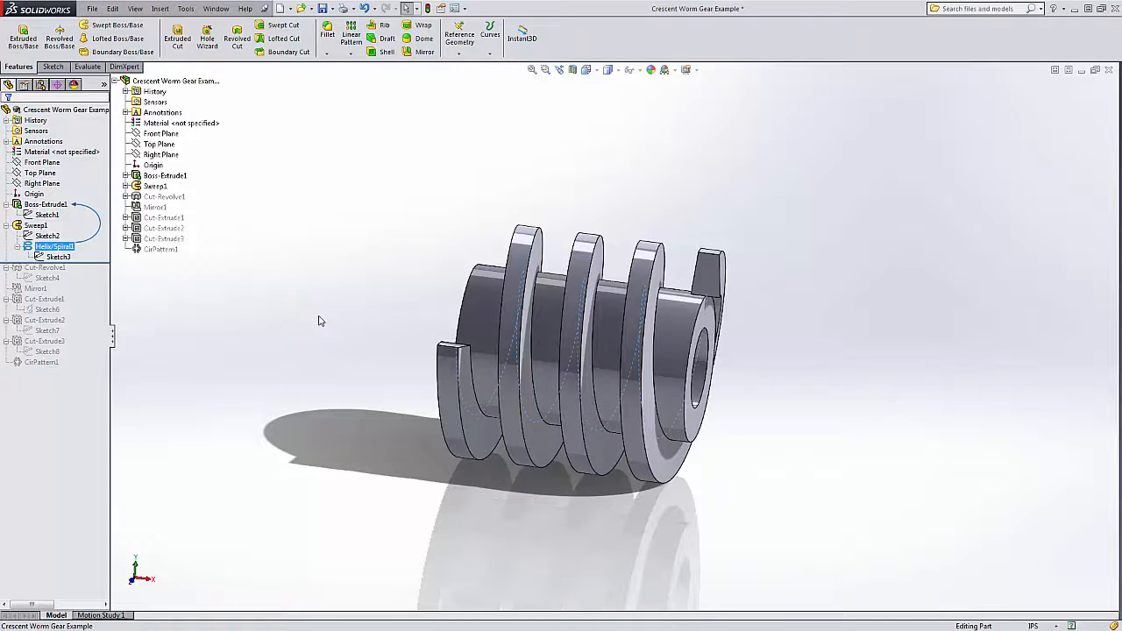
{"action": "left_click", "coordinate": [58, 257]}
{"action": "middle_click_drag", "start_coordinate": [278, 272], "coordinate": [224, 278]}
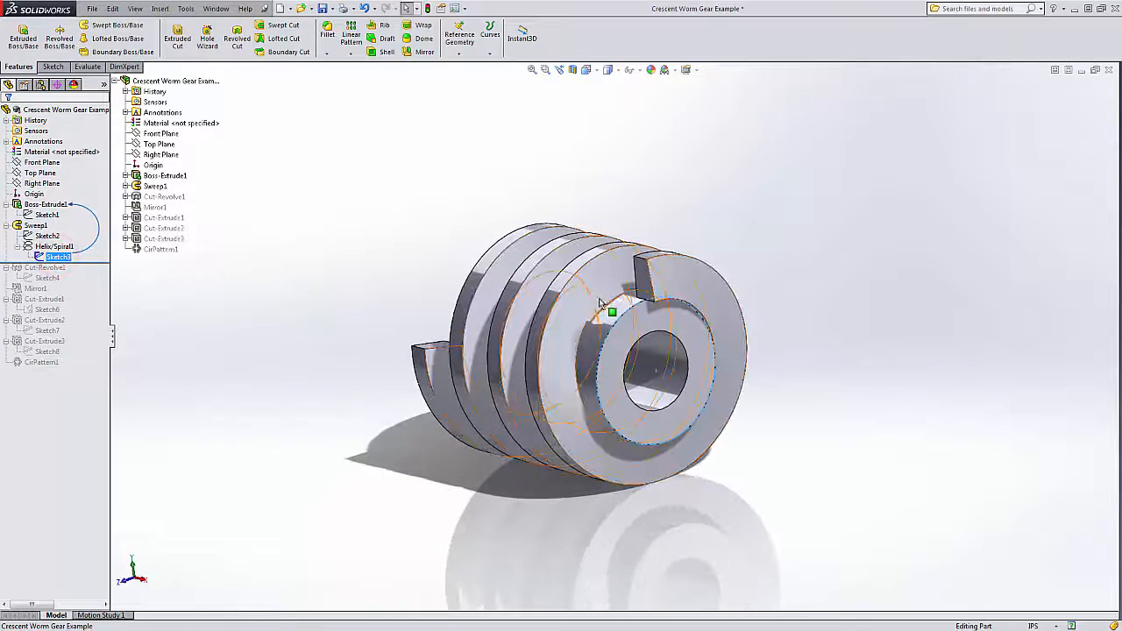
{"action": "left_click", "coordinate": [674, 327]}
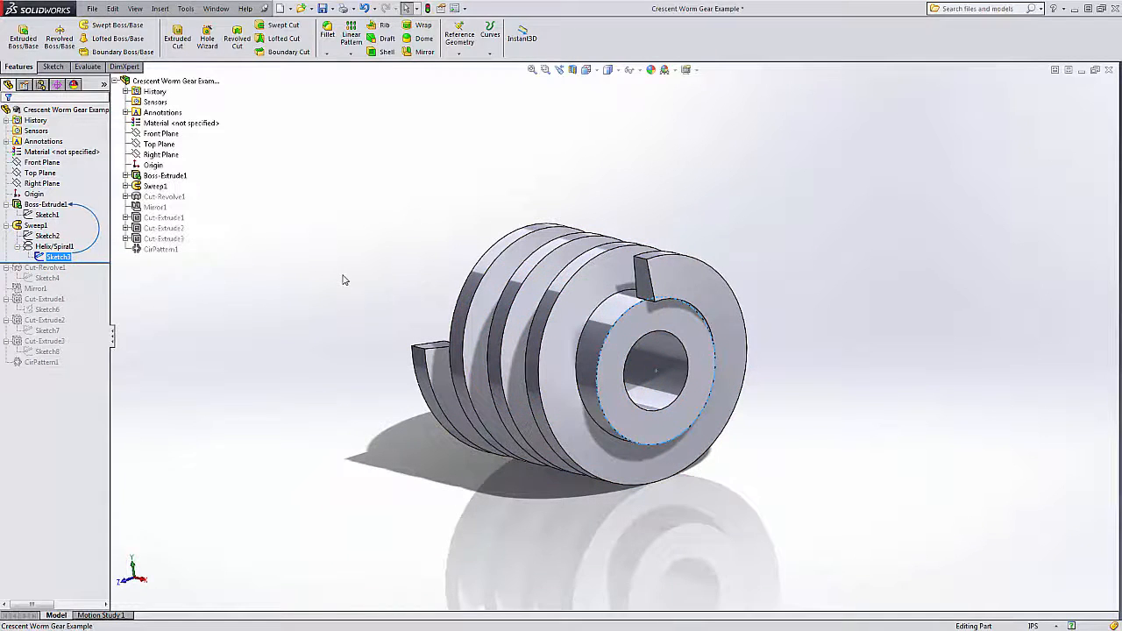
{"action": "middle_click_drag", "start_coordinate": [343, 280], "coordinate": [453, 253]}
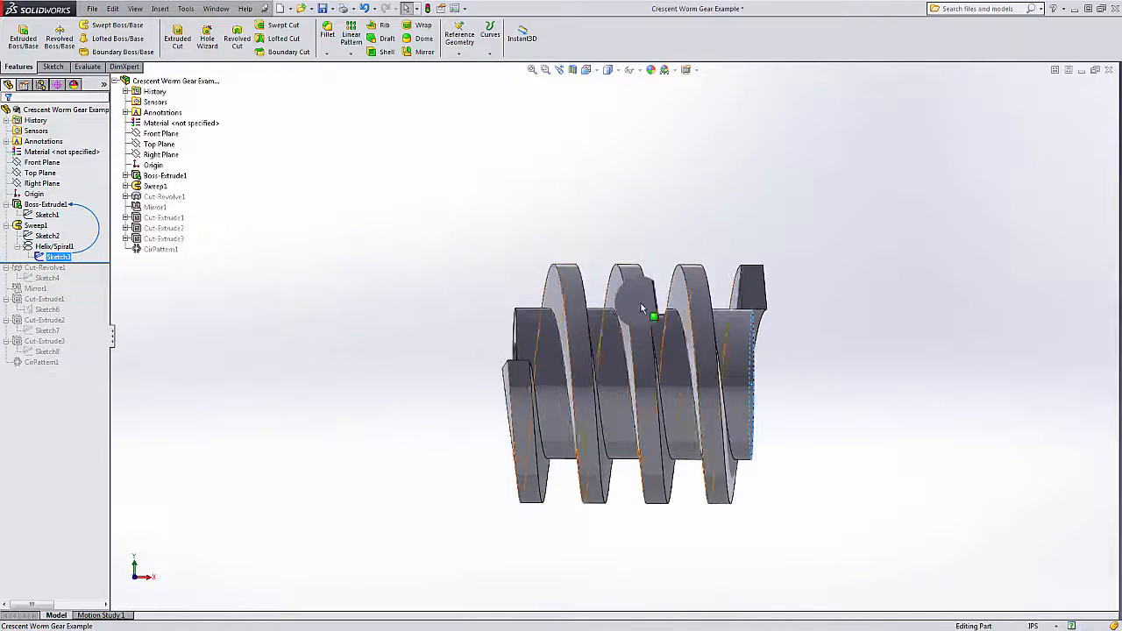
{"action": "scroll", "coordinate": [642, 309], "scroll_direction": "down", "scroll_amount": 2}
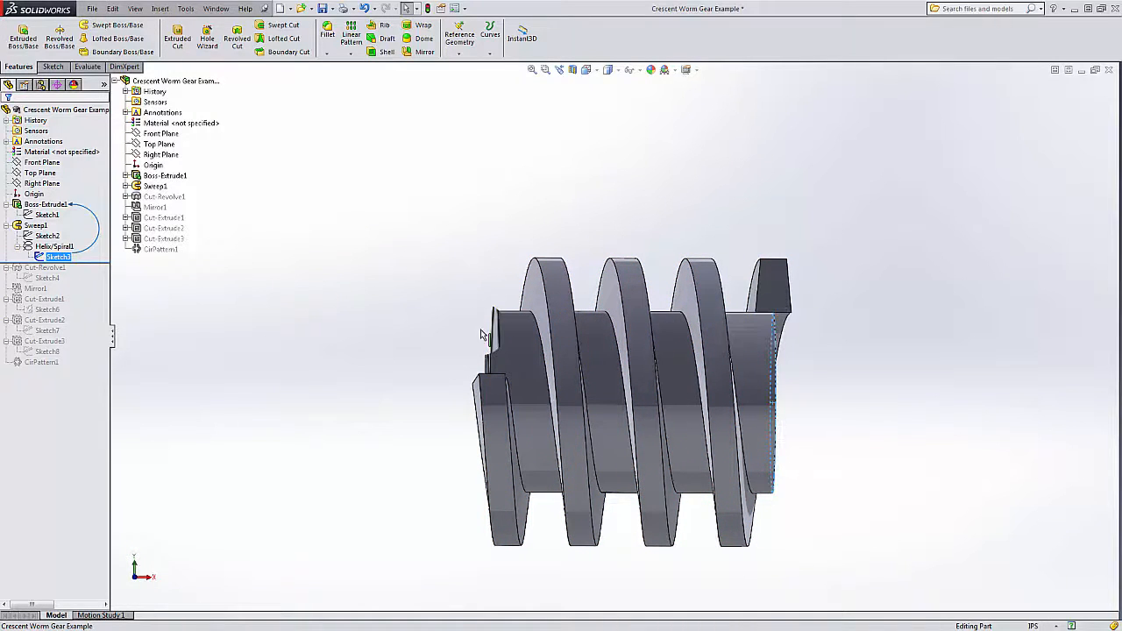
{"action": "left_click", "coordinate": [258, 267]}
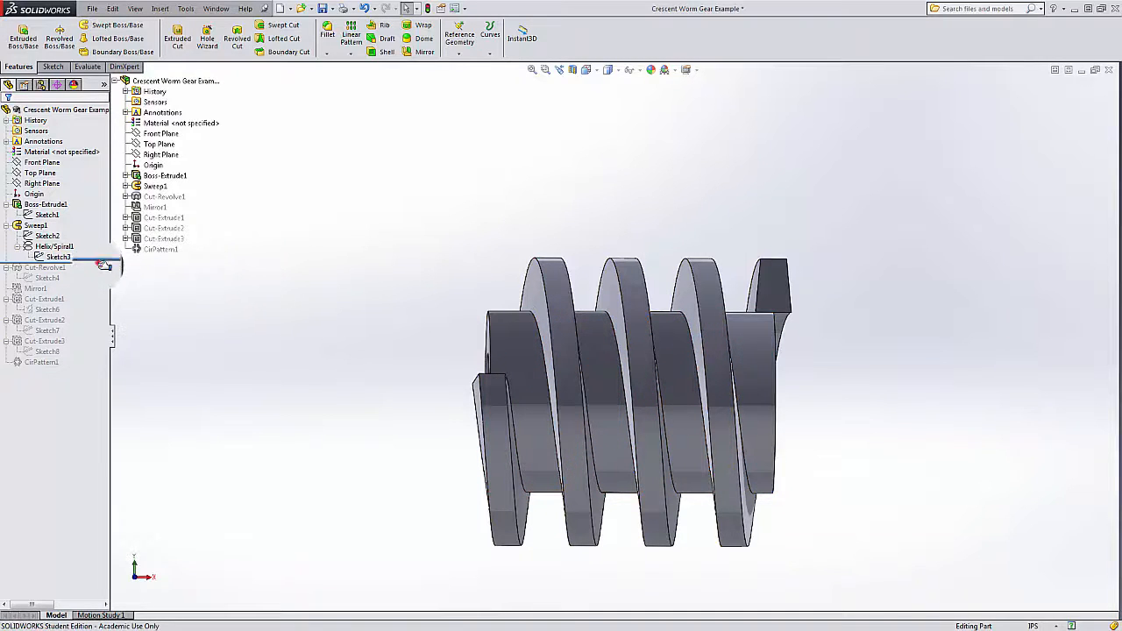
Step: Roll the history forward to include the revolved cut and examine the crescent-shaped thread end
{"action": "left_click_drag", "start_coordinate": [104, 265], "coordinate": [100, 282]}
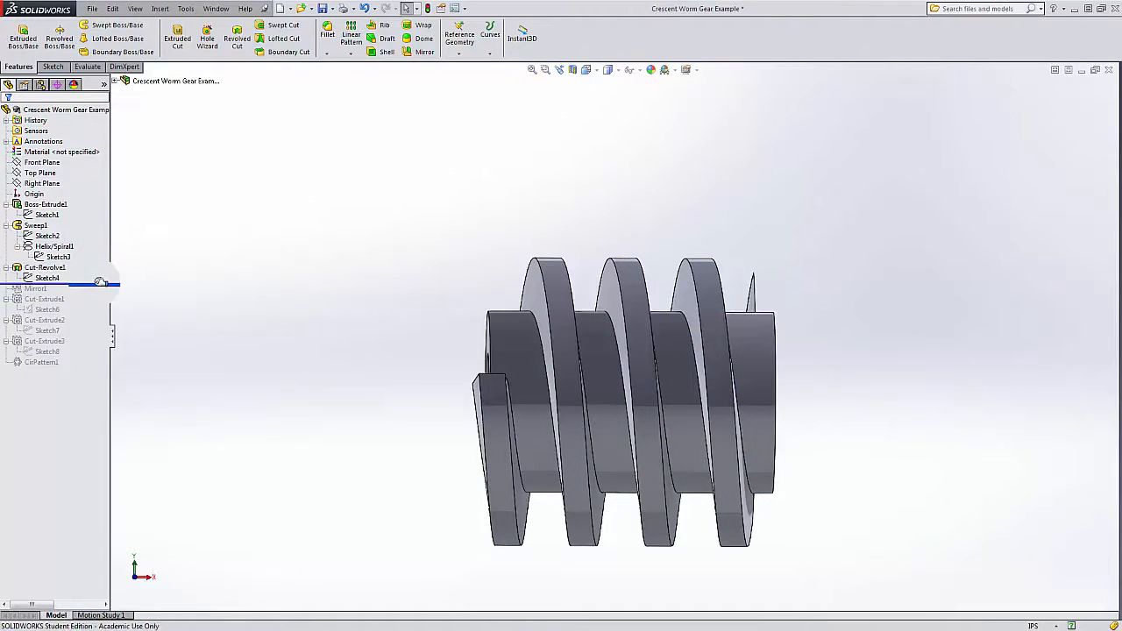
{"action": "middle_click_drag", "start_coordinate": [383, 273], "coordinate": [330, 326]}
{"action": "scroll", "coordinate": [773, 344], "scroll_direction": "down", "scroll_amount": 4}
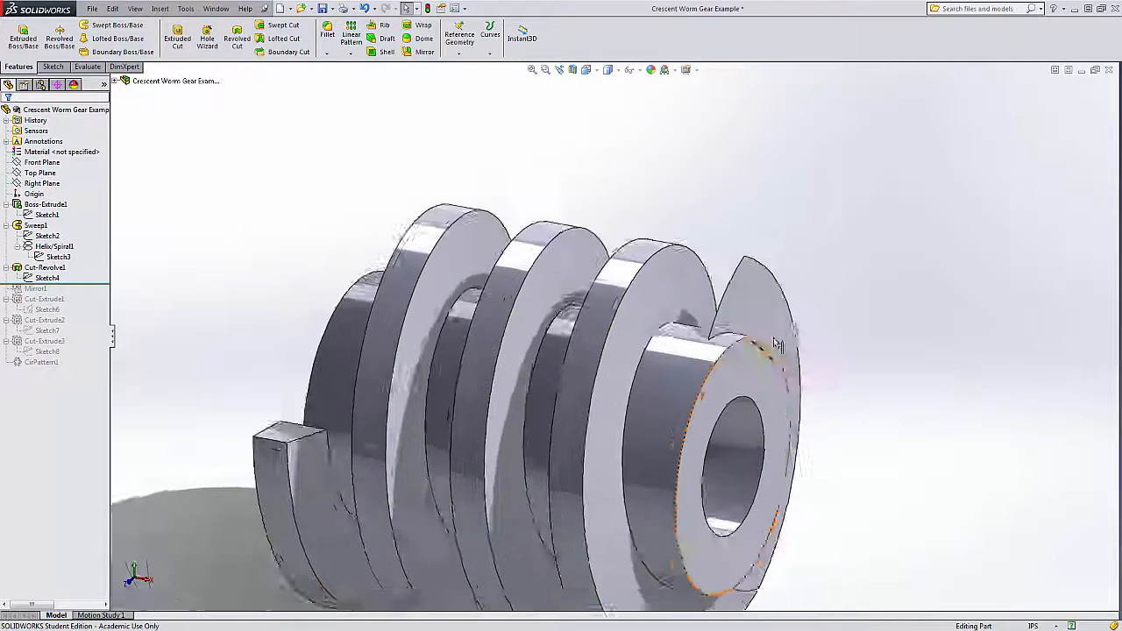
{"action": "scroll", "coordinate": [735, 373], "scroll_direction": "up", "scroll_amount": 3}
{"action": "middle_click_drag", "start_coordinate": [663, 358], "coordinate": [617, 372]}
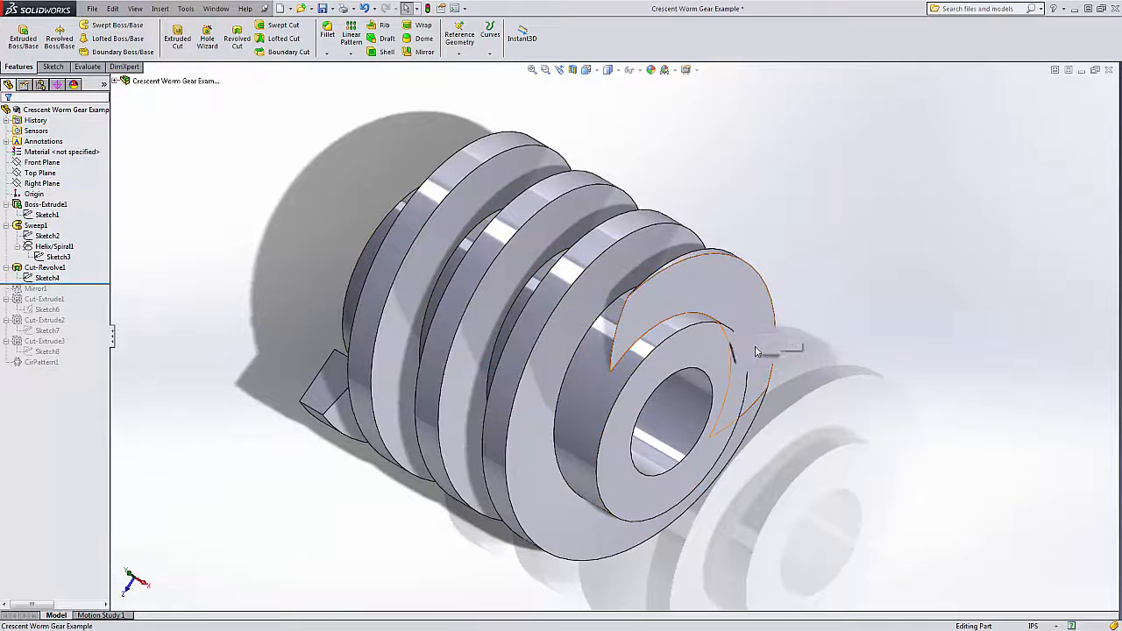
Step: Roll the history forward to include the mirror feature and the first extruded cut
{"action": "left_click", "coordinate": [242, 238]}
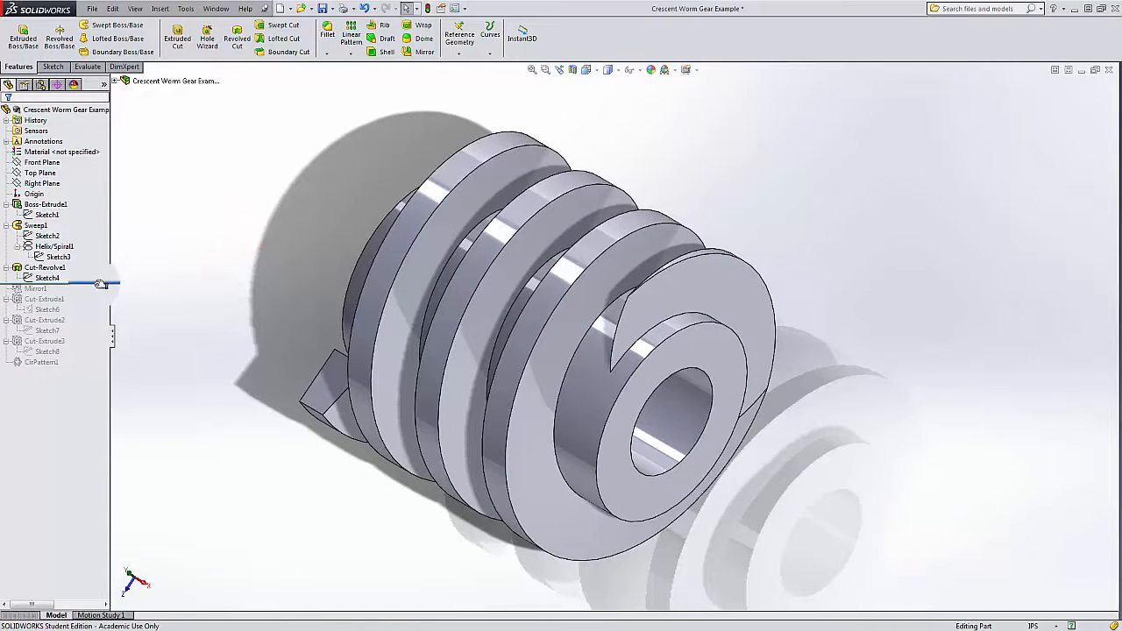
{"action": "left_click_drag", "start_coordinate": [101, 283], "coordinate": [88, 313]}
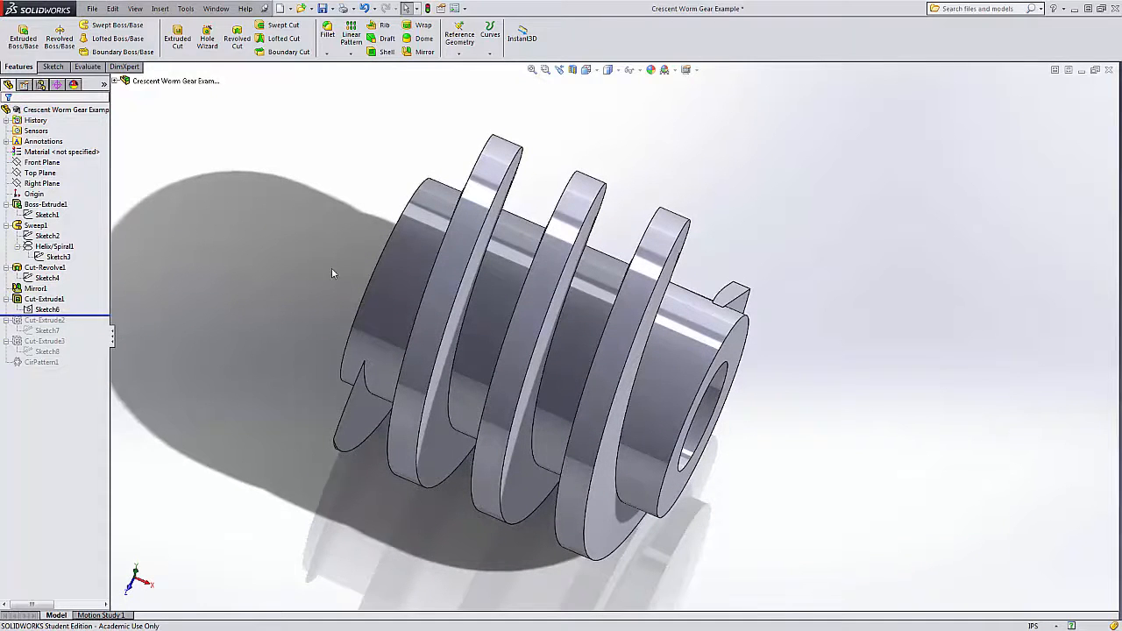
Step: Examine the thread end trimmed by the first extruded cut from several angles and close up
{"action": "middle_click_drag", "start_coordinate": [819, 265], "coordinate": [394, 403]}
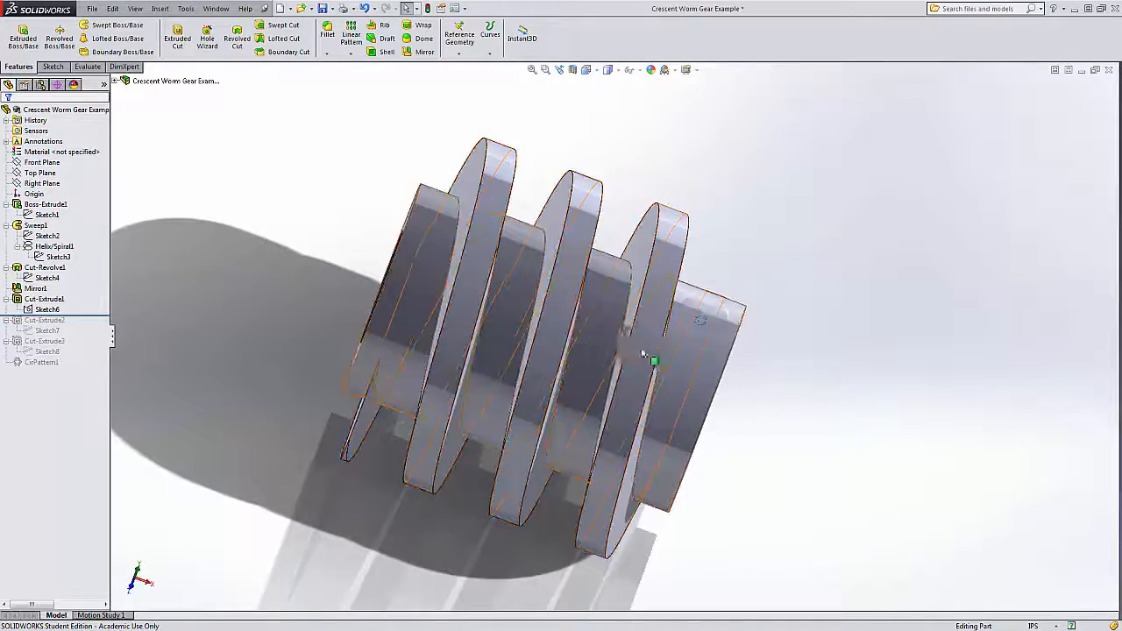
{"action": "middle_click_drag", "start_coordinate": [642, 354], "coordinate": [456, 281]}
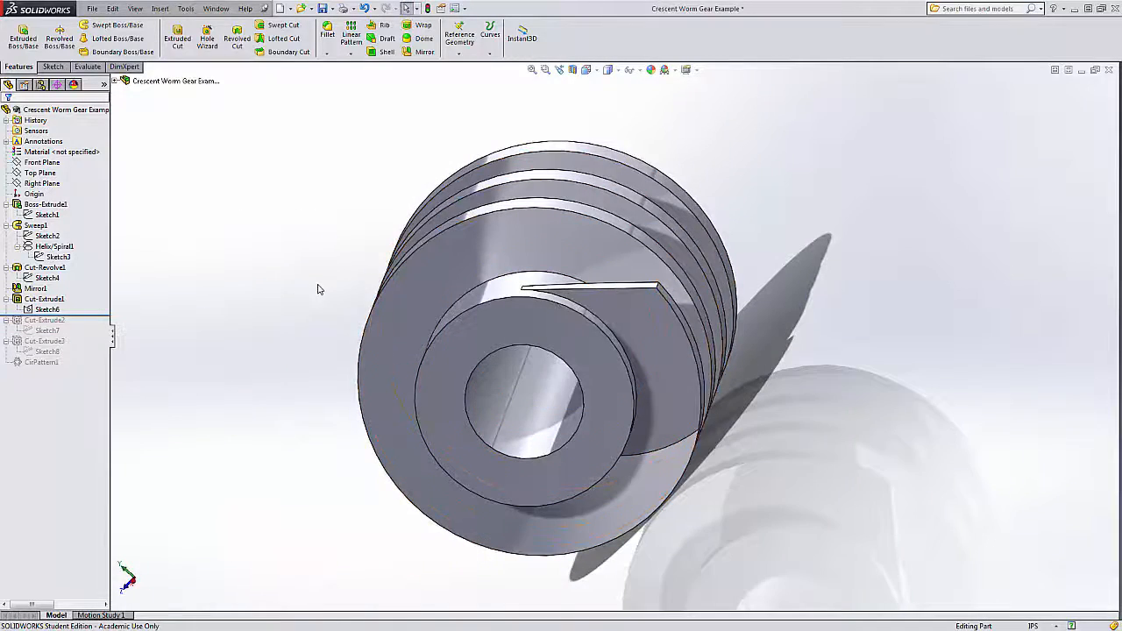
{"action": "middle_click_drag", "start_coordinate": [342, 277], "coordinate": [395, 362]}
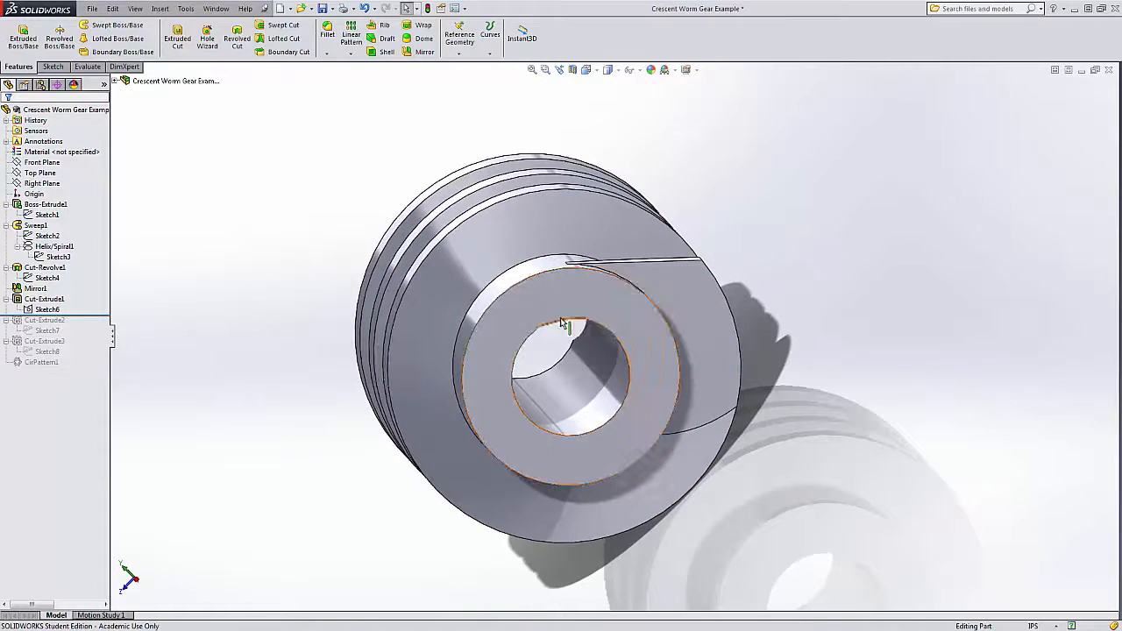
{"action": "scroll", "coordinate": [573, 313], "scroll_direction": "down", "scroll_amount": 1}
{"action": "scroll", "coordinate": [638, 213], "scroll_direction": "down", "scroll_amount": 2}
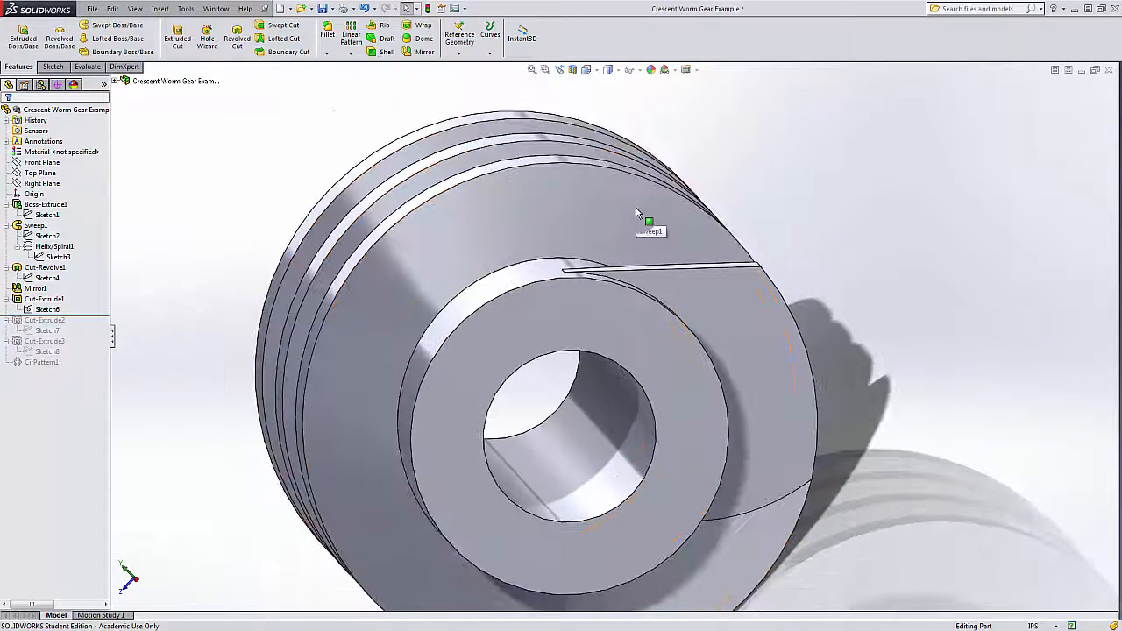
{"action": "scroll", "coordinate": [632, 226], "scroll_direction": "down", "scroll_amount": 1}
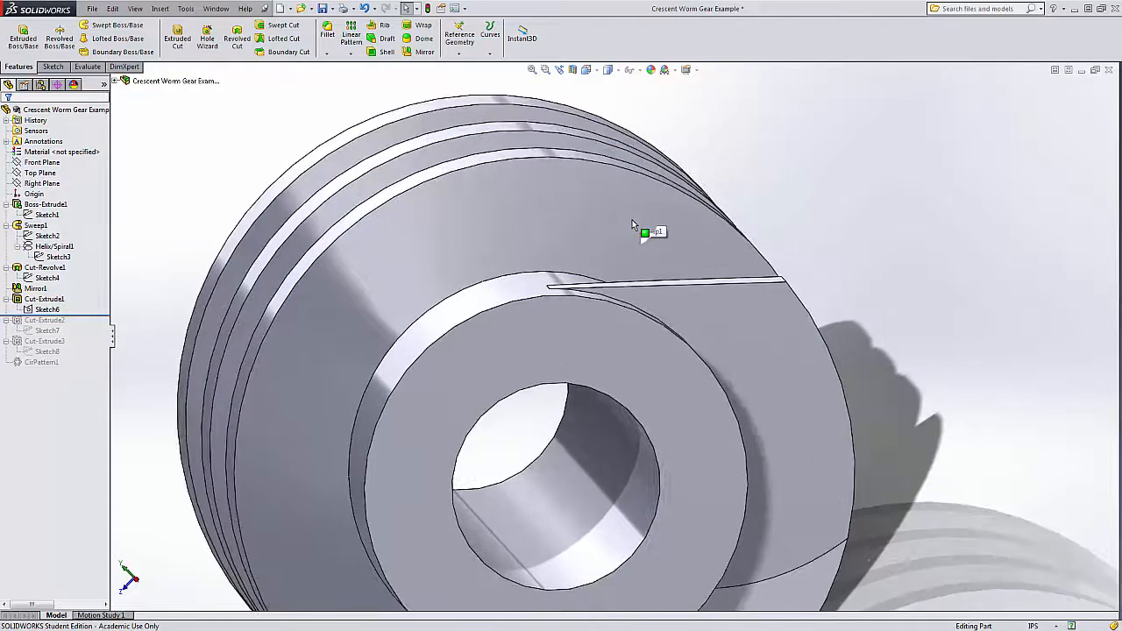
{"action": "scroll", "coordinate": [633, 225], "scroll_direction": "up", "scroll_amount": 1}
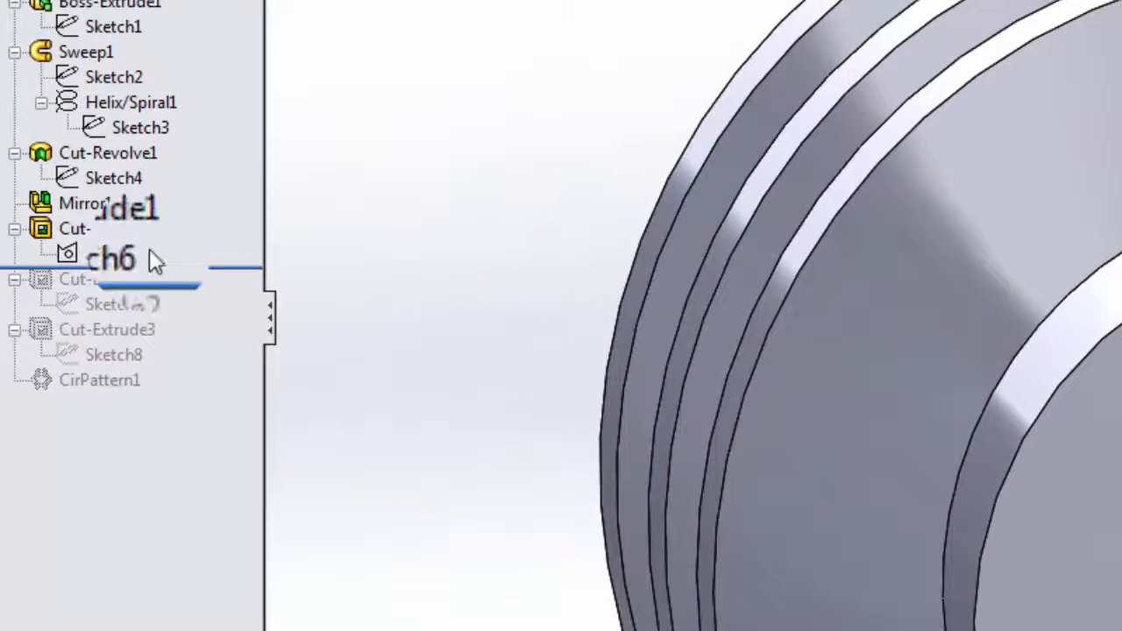
Step: Edit the first extruded cut to clear its selected contour from Sketch6, keeping the Up To Surface end condition
{"action": "left_click", "coordinate": [62, 295]}
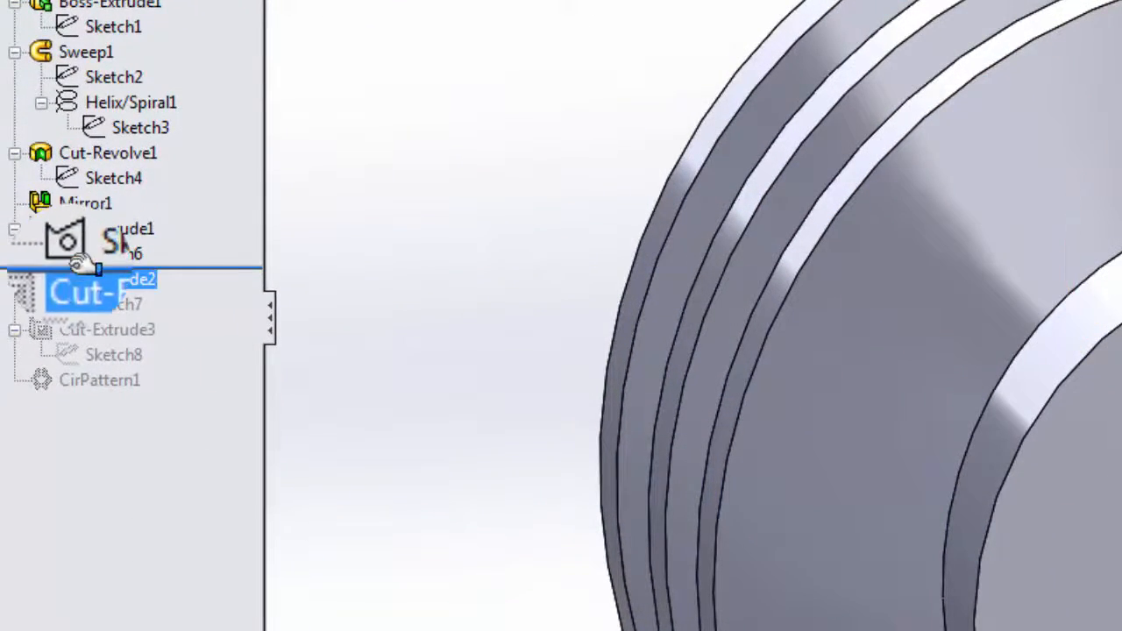
{"action": "mouse_move", "coordinate": [72, 268]}
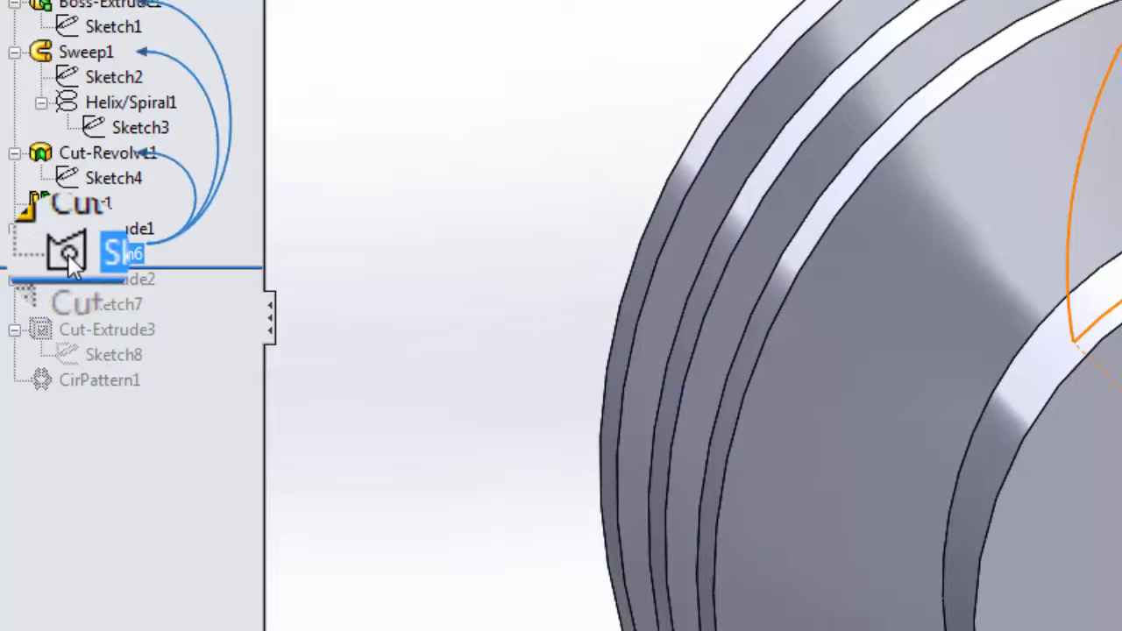
{"action": "right_click", "coordinate": [72, 268]}
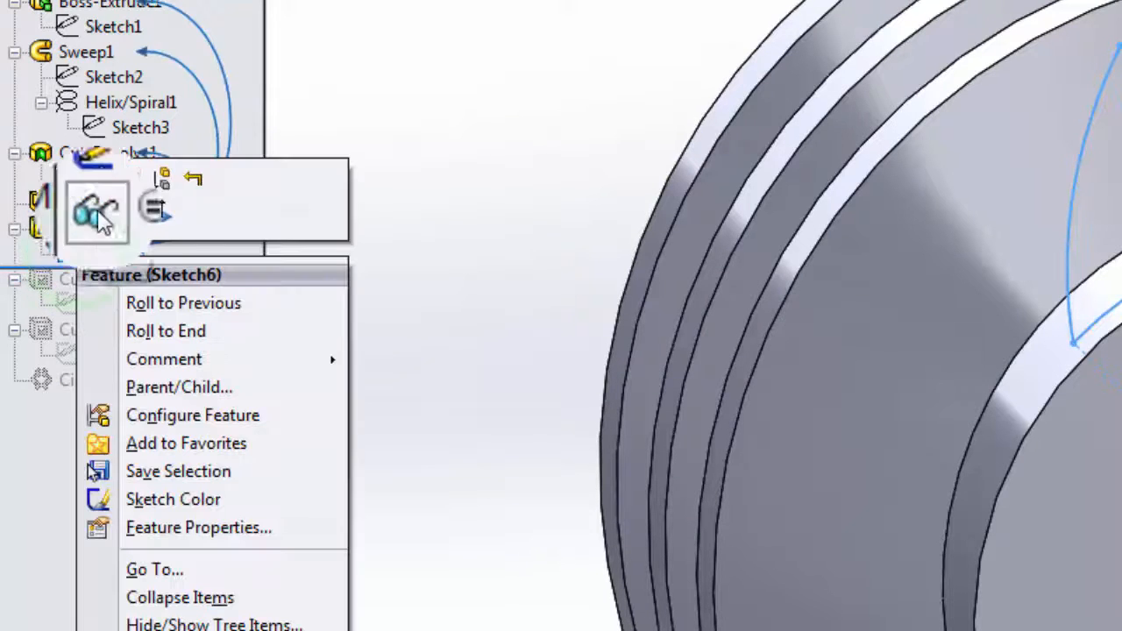
{"action": "left_click", "coordinate": [123, 226]}
{"action": "right_click", "coordinate": [123, 230]}
{"action": "left_click", "coordinate": [143, 171]}
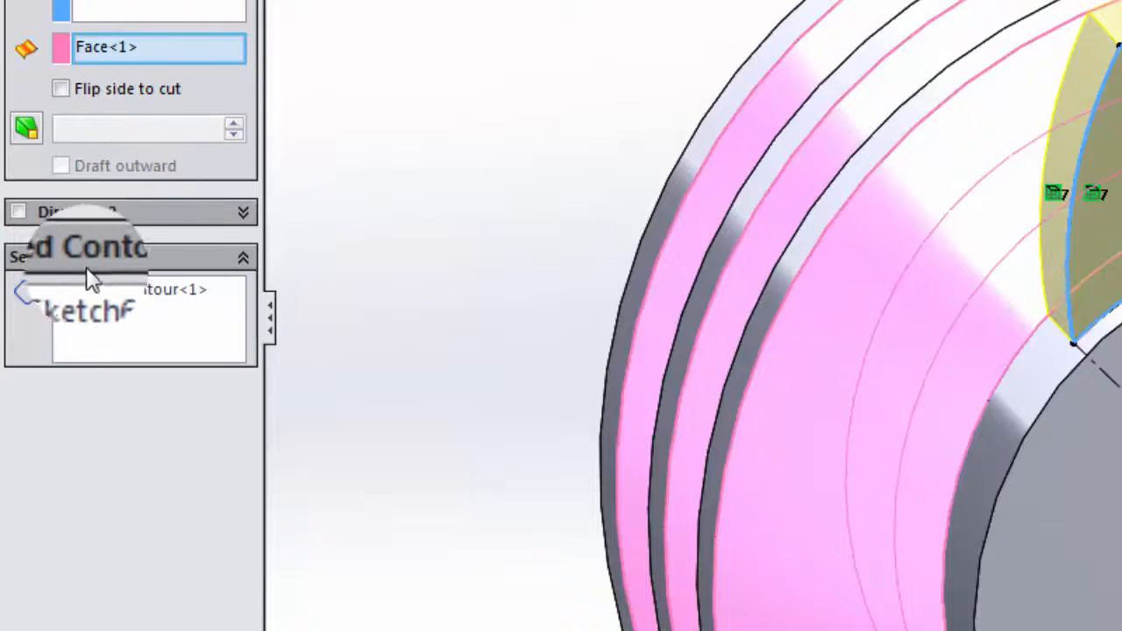
{"action": "right_click", "coordinate": [116, 296]}
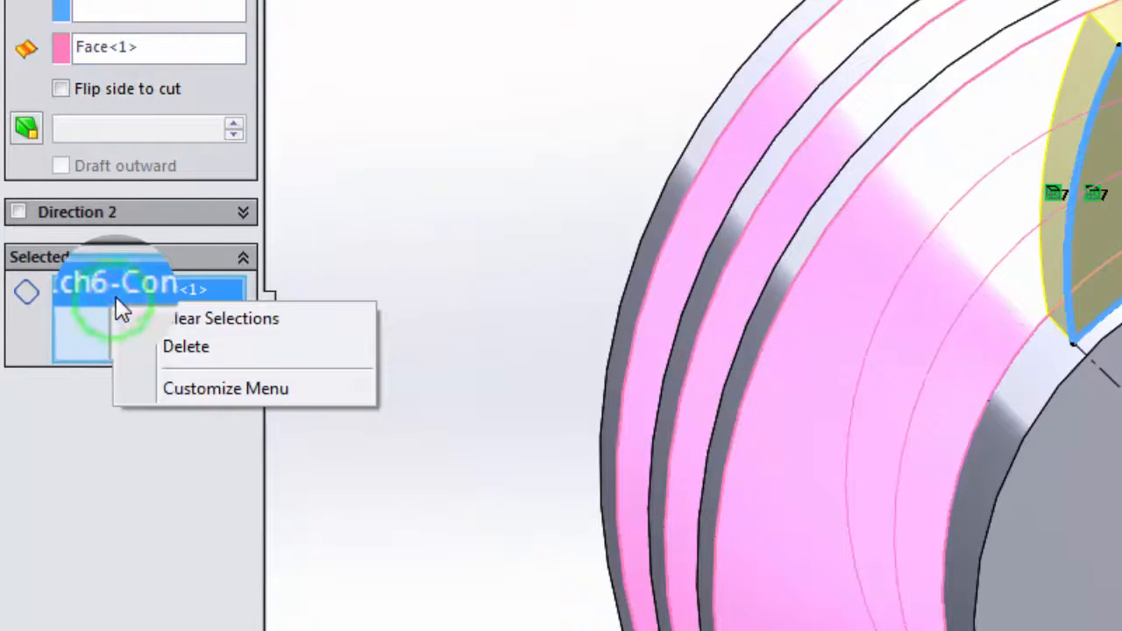
{"action": "left_click", "coordinate": [203, 318]}
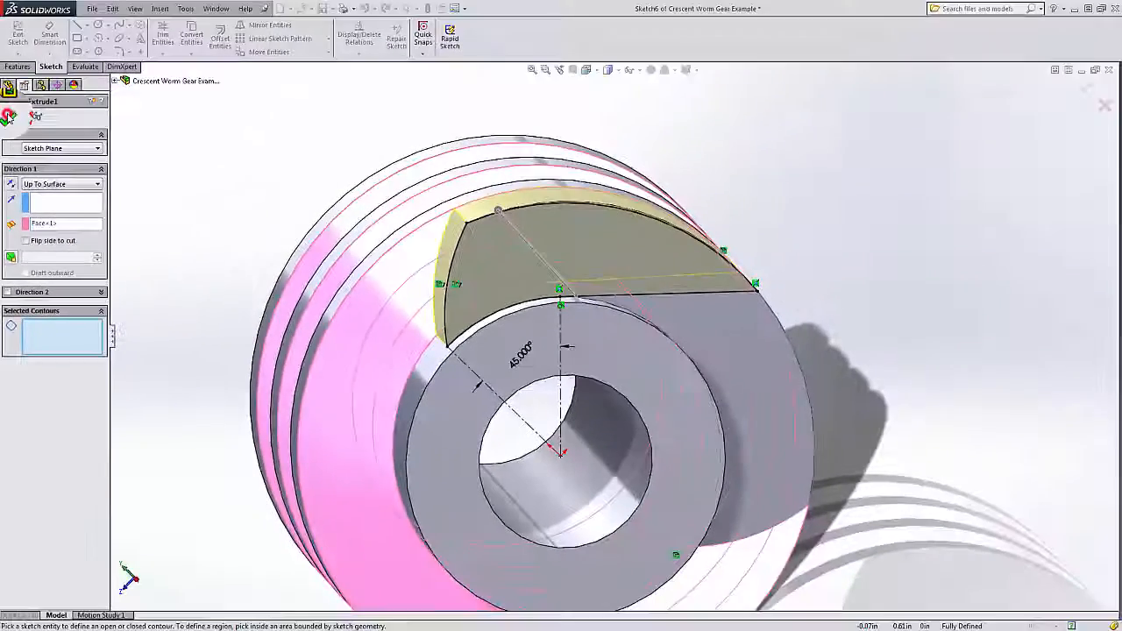
{"action": "left_click", "coordinate": [8, 117]}
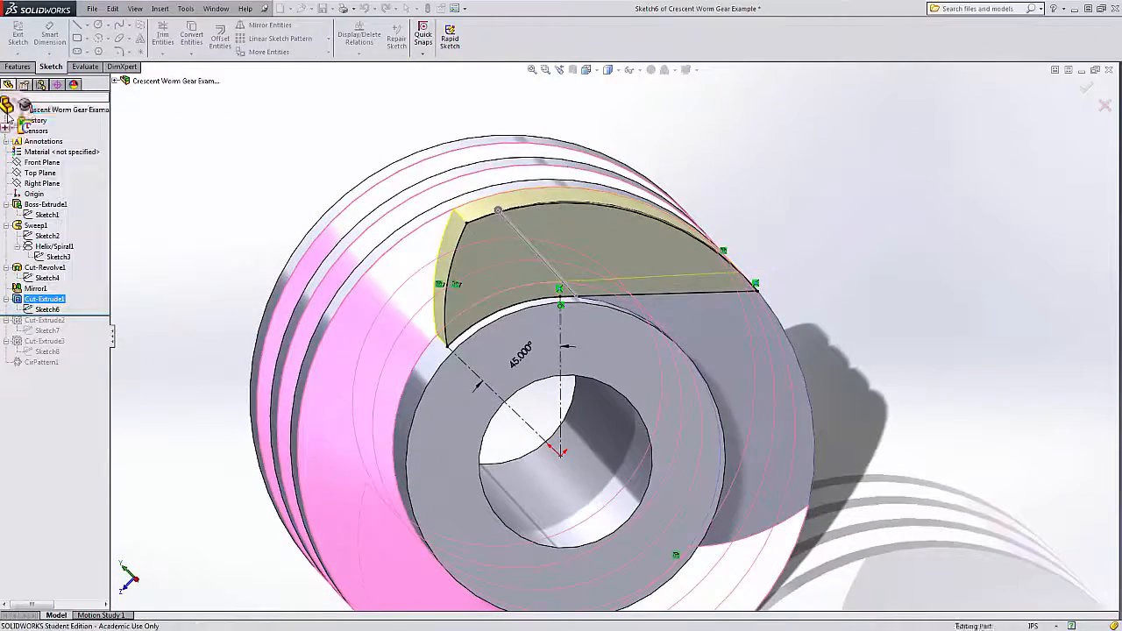
{"action": "left_click", "coordinate": [197, 198]}
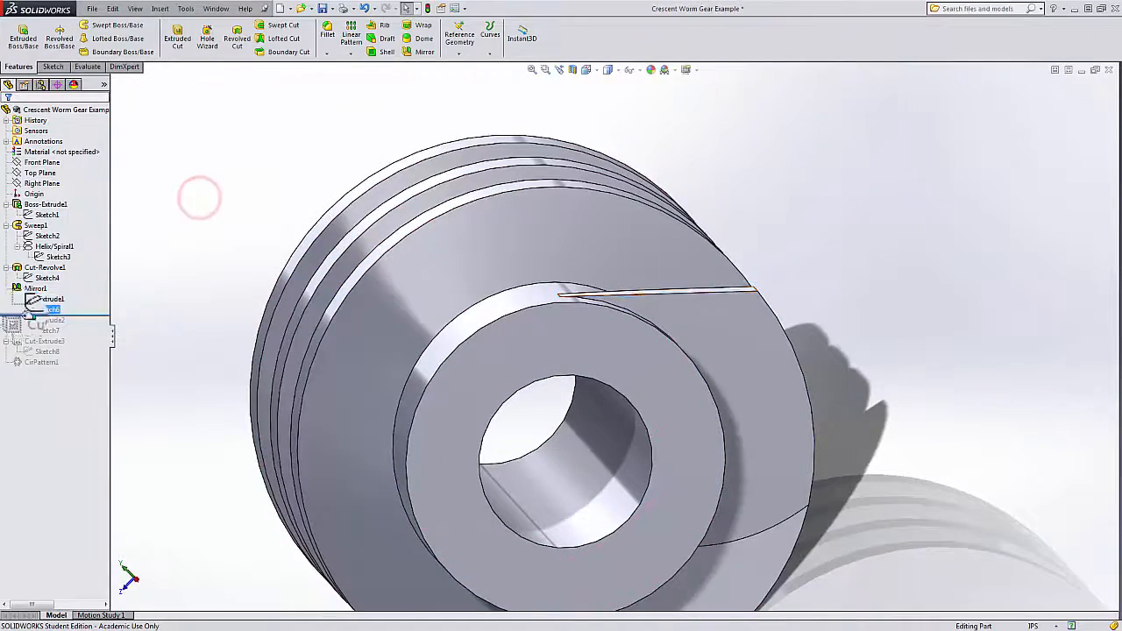
Step: Roll the history forward to include the second extruded cut and examine the trimmed thread end
{"action": "scroll", "coordinate": [248, 232], "scroll_direction": "up", "scroll_amount": 2}
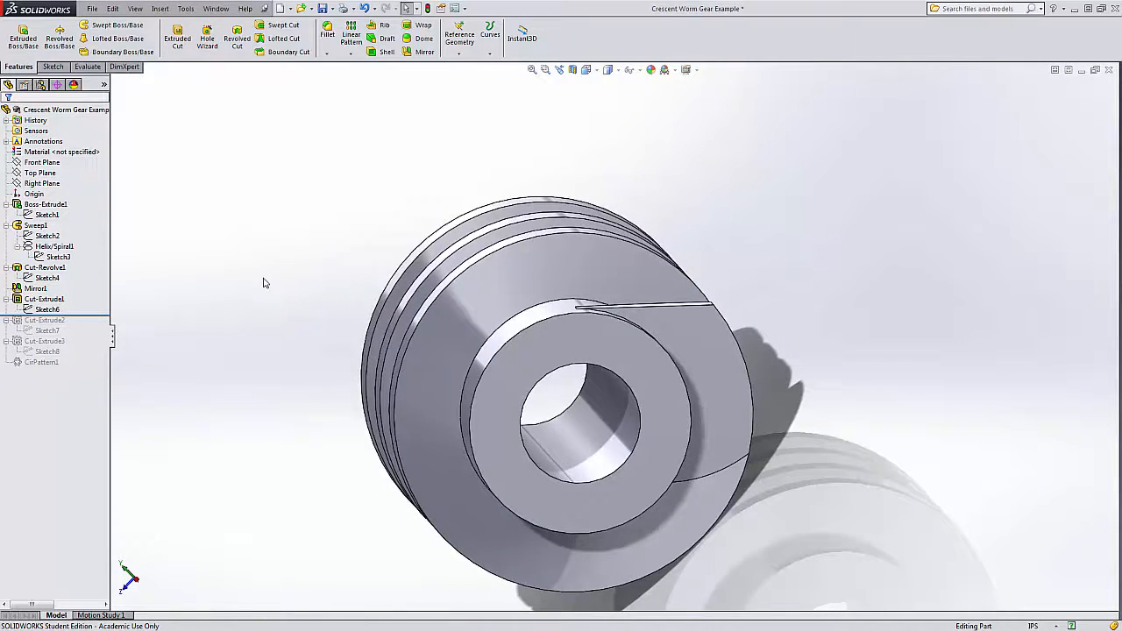
{"action": "left_click", "coordinate": [207, 288]}
{"action": "left_click_drag", "start_coordinate": [89, 316], "coordinate": [94, 339]}
{"action": "mouse_move", "coordinate": [205, 245]}
{"action": "middle_mouse_down"}
{"action": "mouse_move", "coordinate": [377, 313]}
{"action": "mouse_move", "coordinate": [373, 158]}
{"action": "middle_mouse_up"}
{"action": "left_click", "coordinate": [374, 313]}
{"action": "scroll", "coordinate": [323, 313], "scroll_direction": "up", "scroll_amount": 5}
{"action": "scroll", "coordinate": [411, 356], "scroll_direction": "down", "scroll_amount": 3}
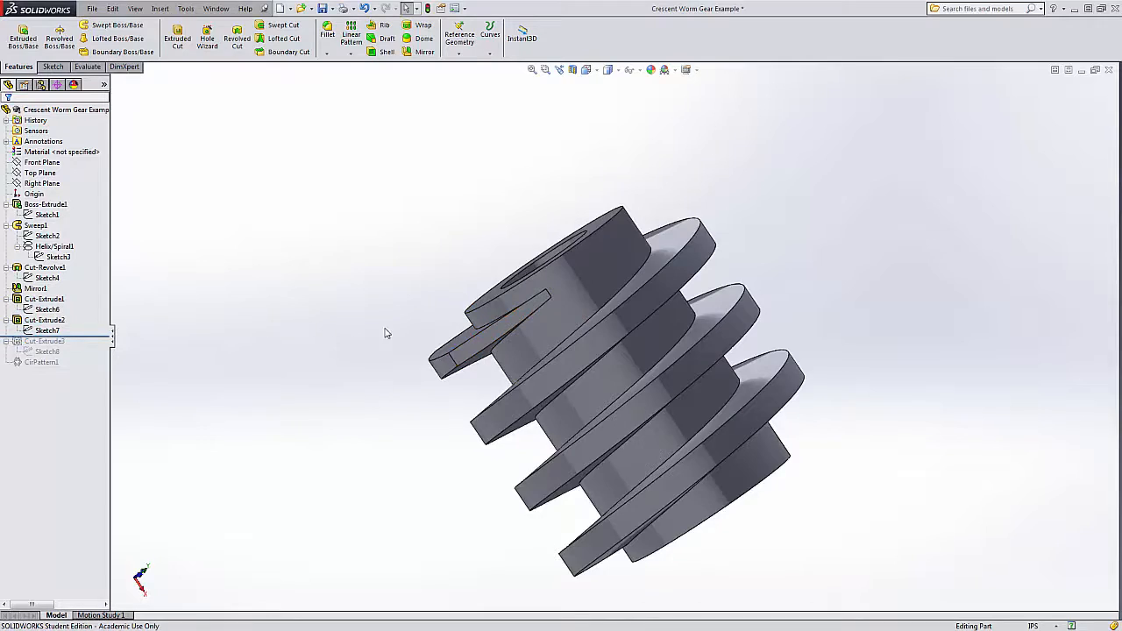
{"action": "middle_click_drag", "start_coordinate": [384, 333], "coordinate": [333, 240]}
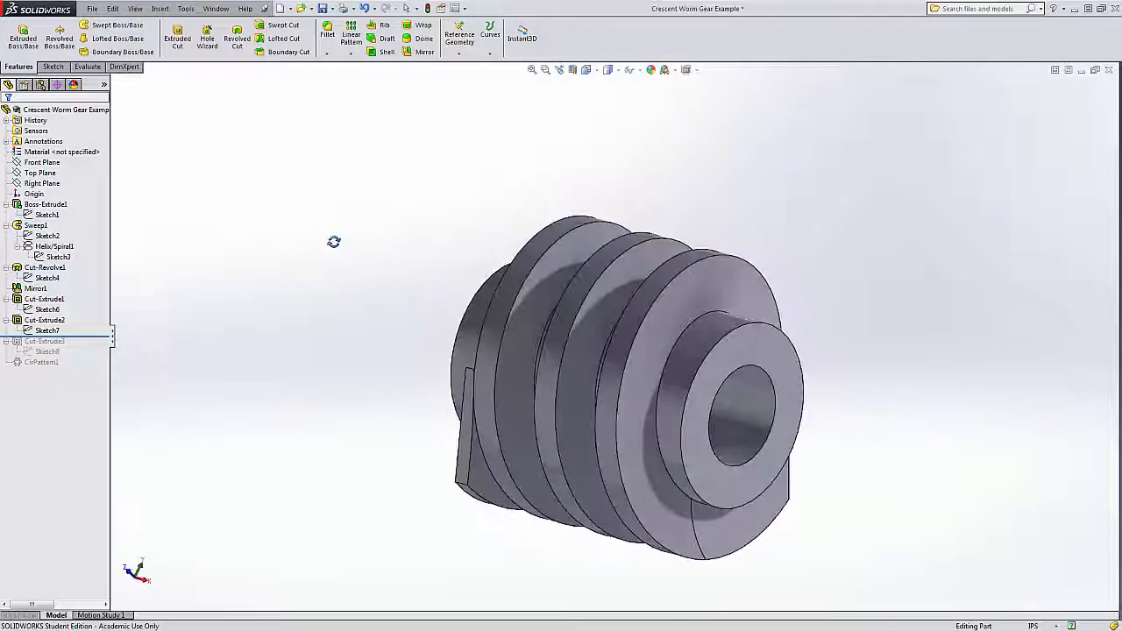
Step: Roll the history forward to include the third extruded cut's edge notches and the circular pattern
{"action": "left_click", "coordinate": [146, 333]}
{"action": "left_click_drag", "start_coordinate": [85, 336], "coordinate": [88, 357]}
{"action": "middle_click_drag", "start_coordinate": [275, 354], "coordinate": [189, 340]}
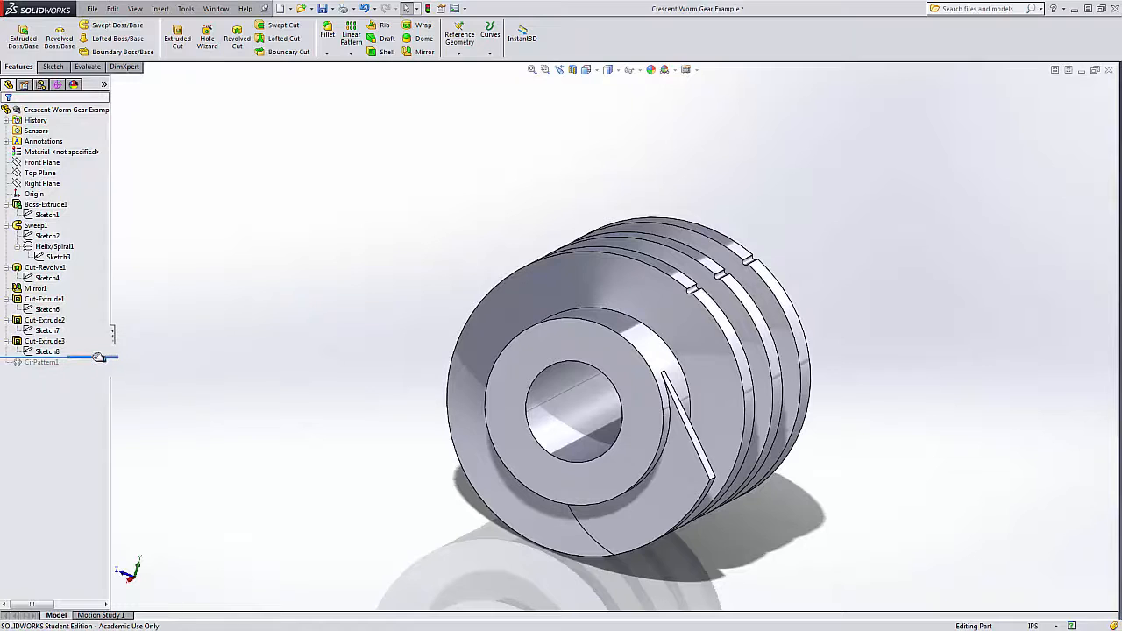
{"action": "left_click_drag", "start_coordinate": [99, 356], "coordinate": [98, 365]}
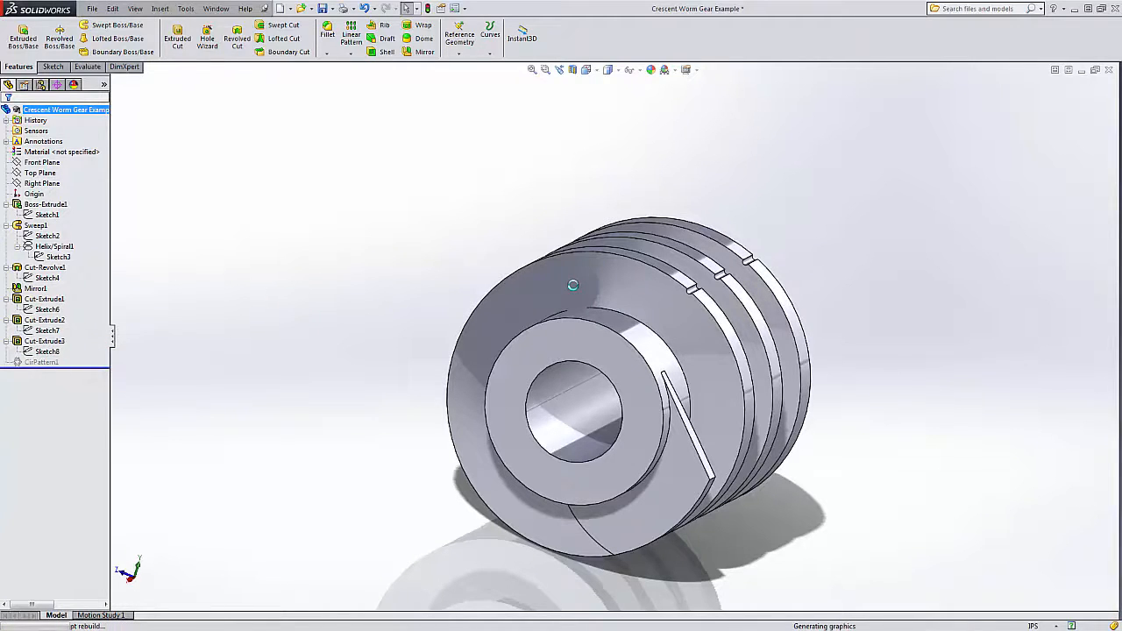
{"action": "left_click", "coordinate": [423, 243]}
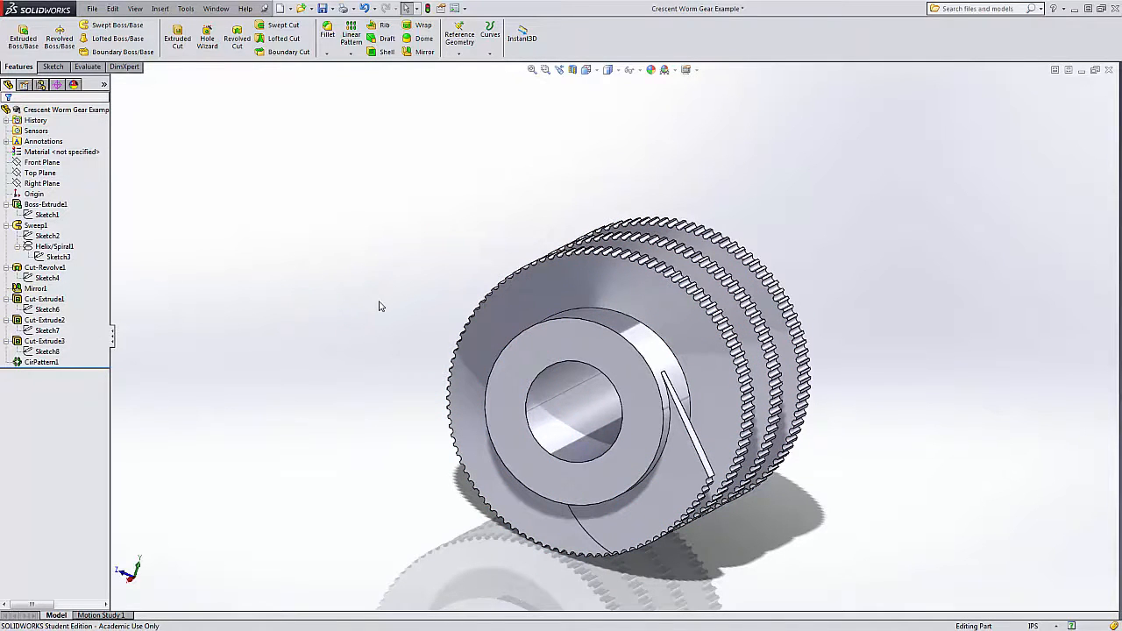
Step: Examine the finished worm gear's patterned edge notches, bore and thread ends from several angles
{"action": "middle_click_drag", "start_coordinate": [372, 340], "coordinate": [473, 320]}
{"action": "scroll", "coordinate": [701, 369], "scroll_direction": "down", "scroll_amount": 2}
{"action": "scroll", "coordinate": [701, 369], "scroll_direction": "up", "scroll_amount": 2}
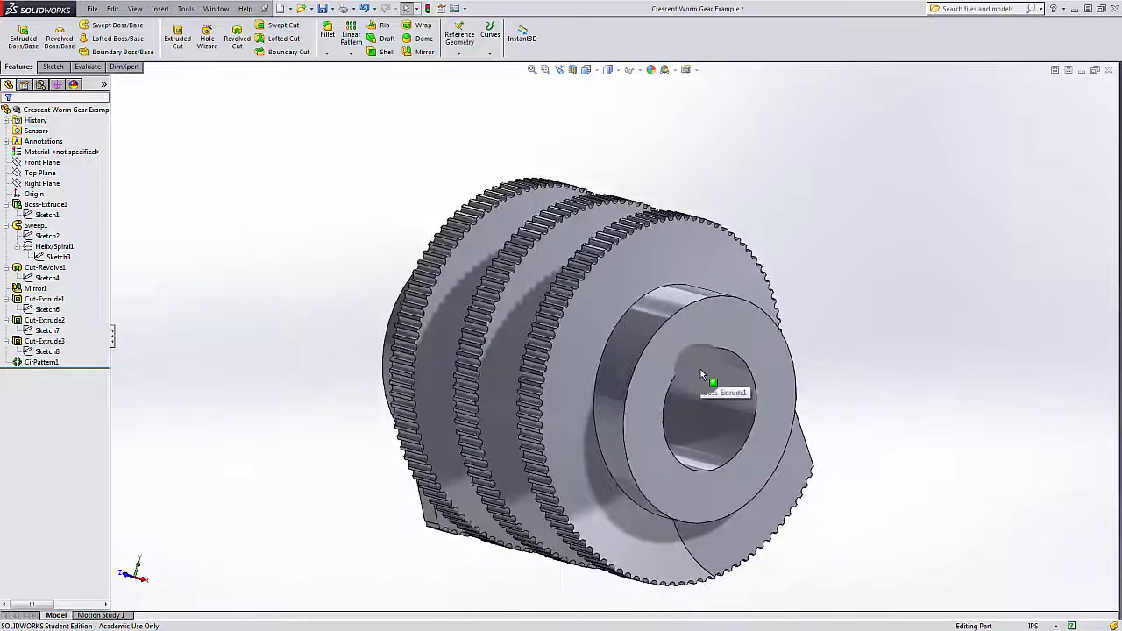
{"action": "scroll", "coordinate": [672, 395], "scroll_direction": "down", "scroll_amount": 1}
{"action": "scroll", "coordinate": [672, 395], "scroll_direction": "up", "scroll_amount": 1}
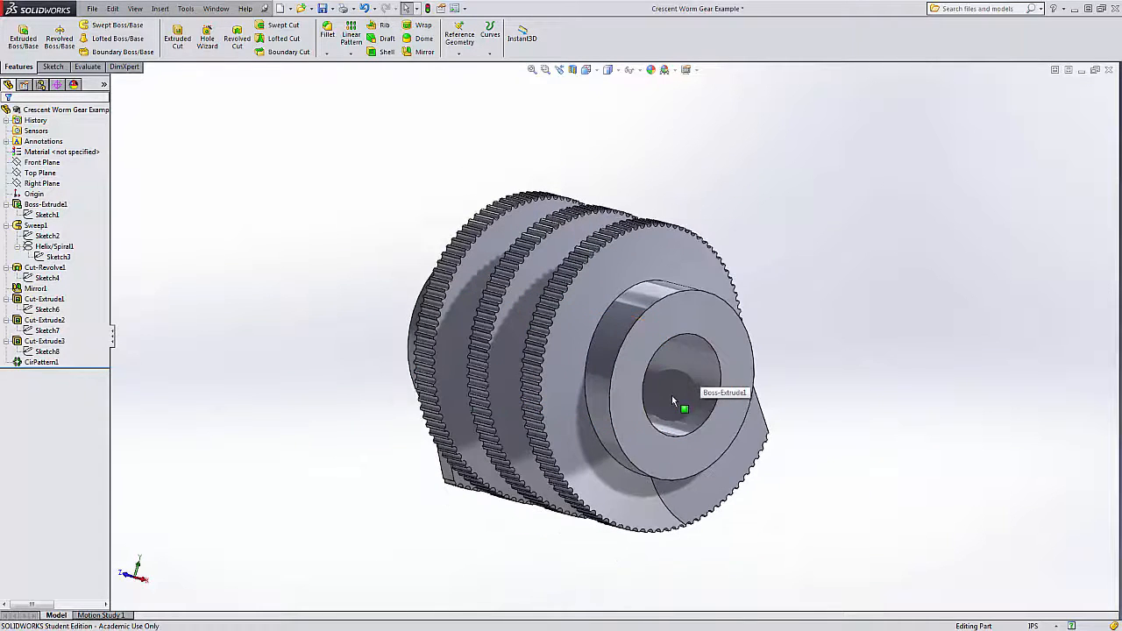
{"action": "left_click", "coordinate": [784, 257]}
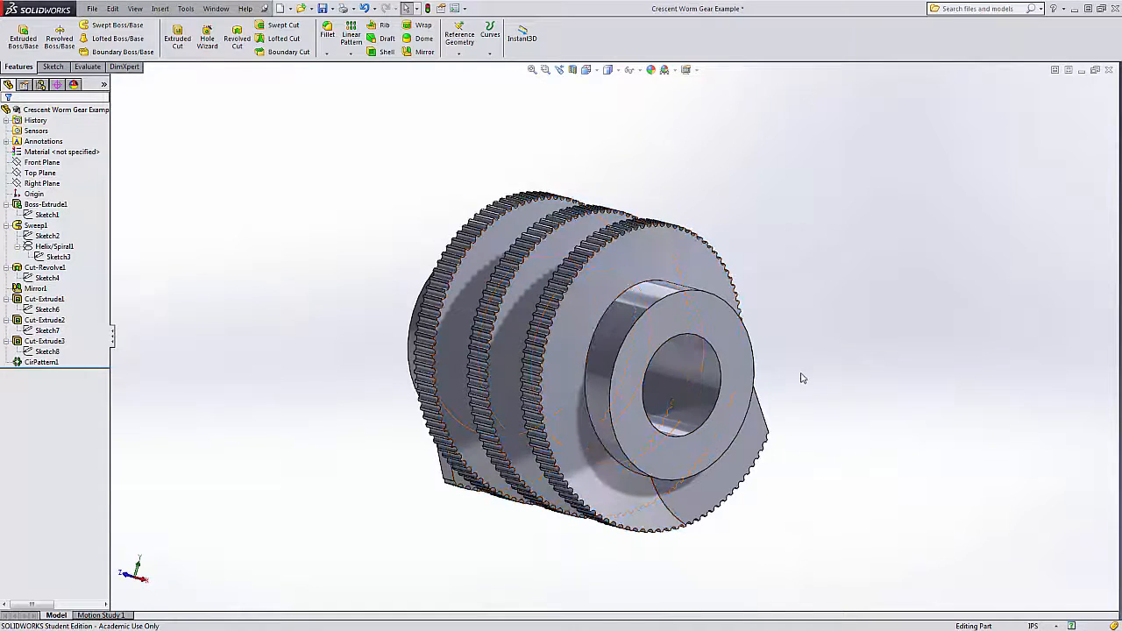
{"action": "scroll", "coordinate": [799, 379], "scroll_direction": "up", "scroll_amount": 2}
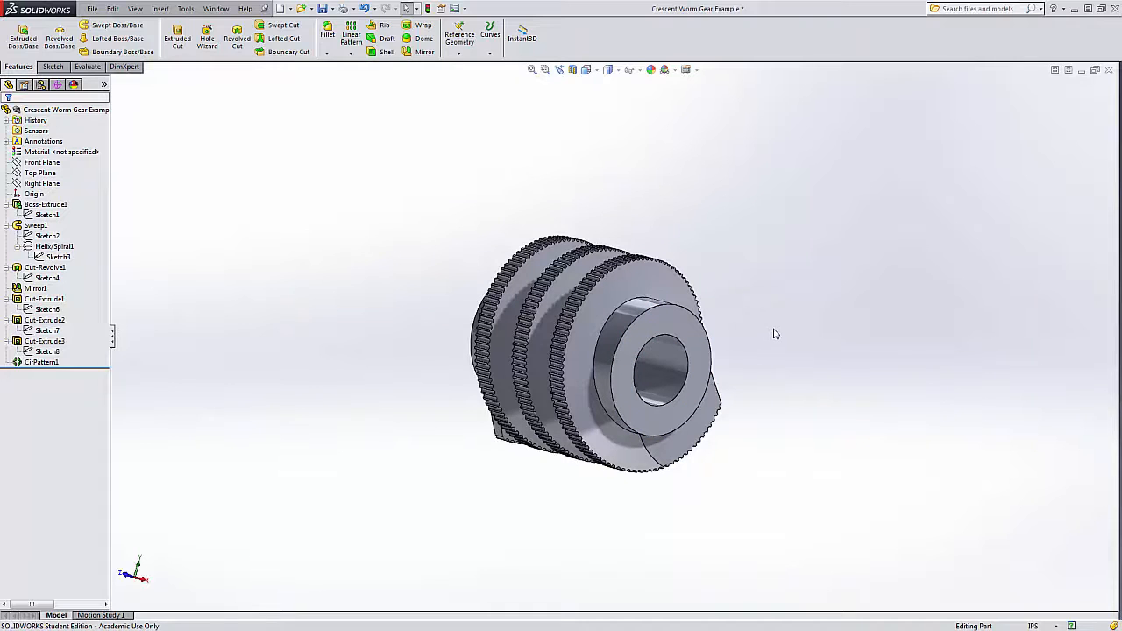
{"action": "scroll", "coordinate": [611, 352], "scroll_direction": "down", "scroll_amount": 1}
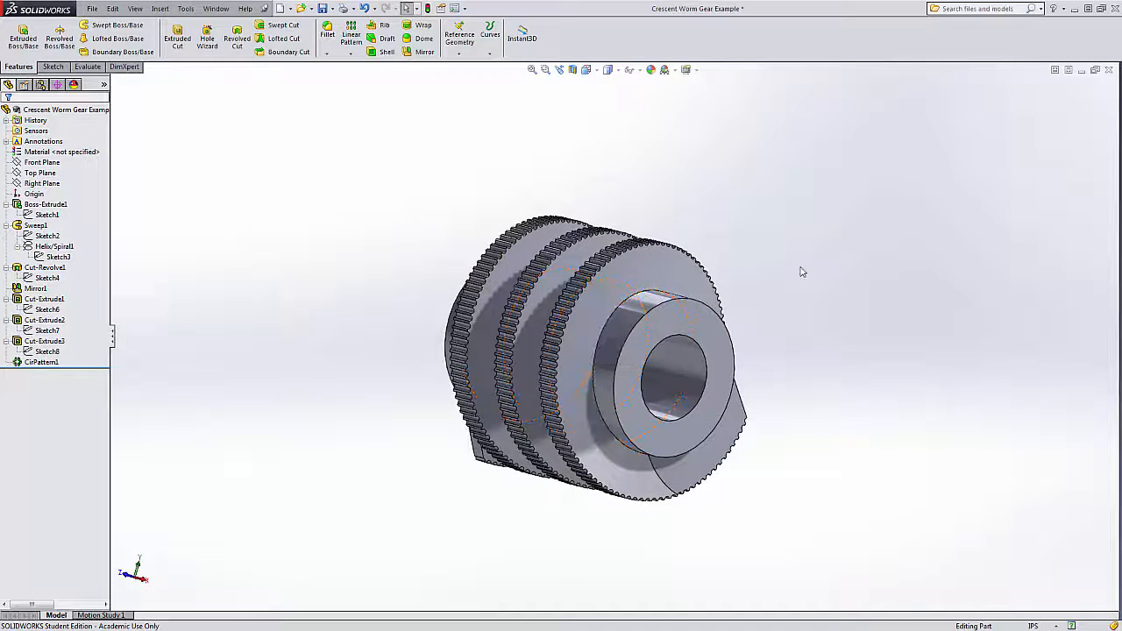
{"action": "middle_click_drag", "start_coordinate": [769, 310], "coordinate": [784, 332]}
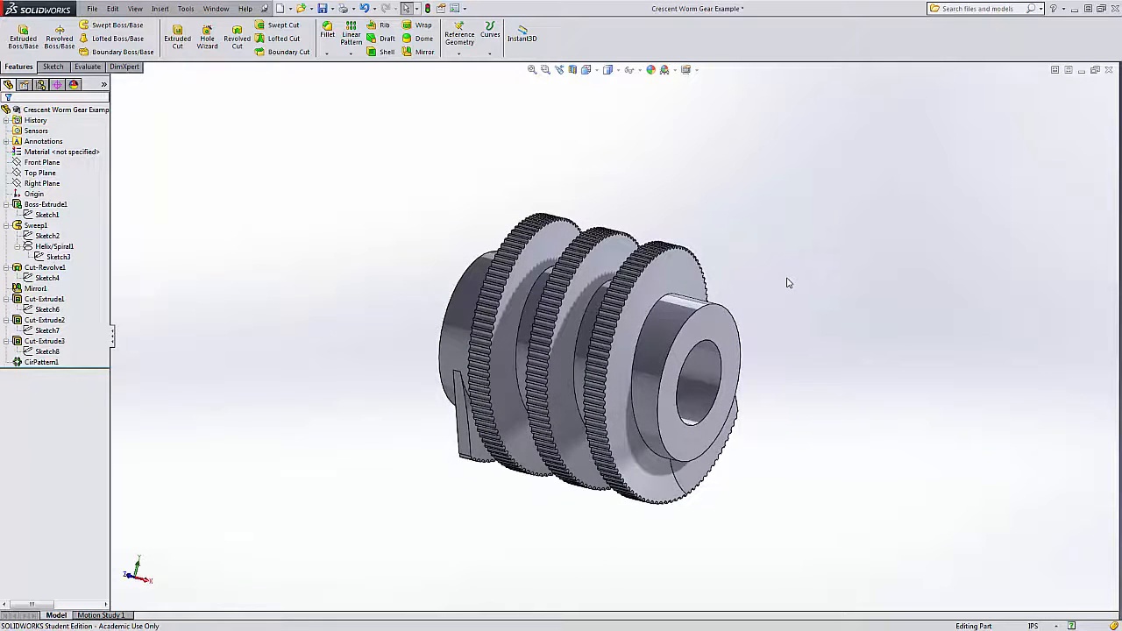